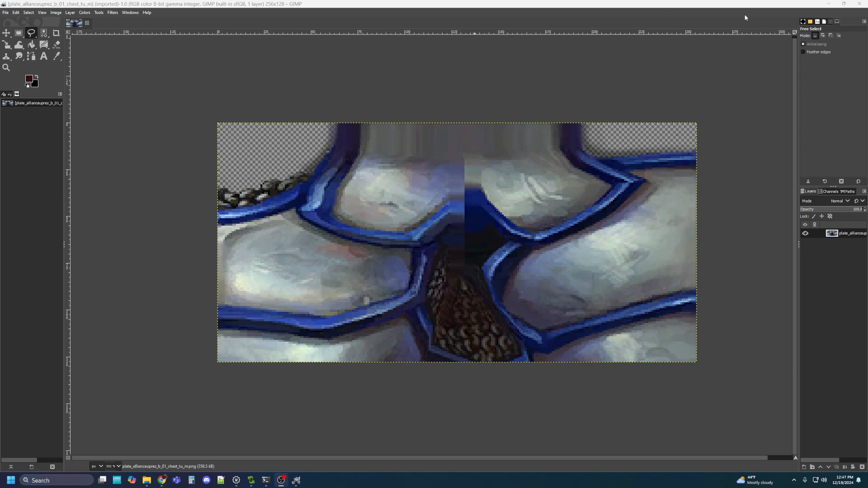
Close GIMP to return to wow.export's list of six exported plate_allianceuprez_b_01 textures
click(860, 4)
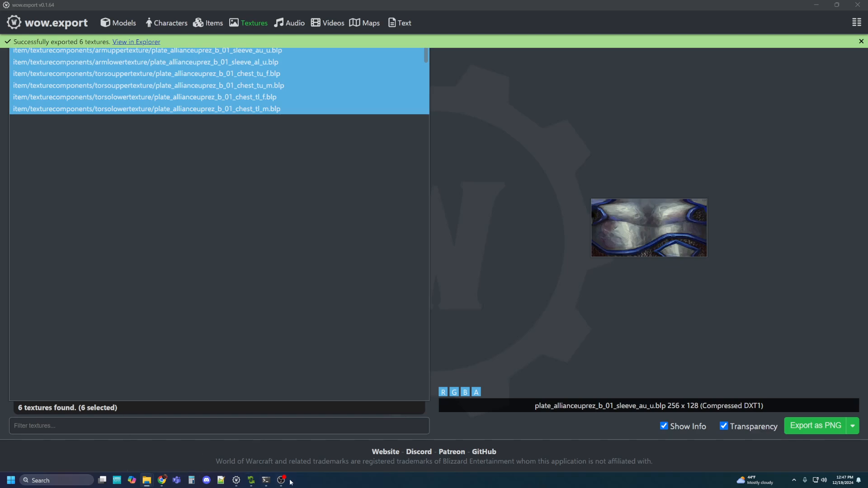
Bring the BLP converter window to the front and open its main menu
click(251, 480)
click(14, 15)
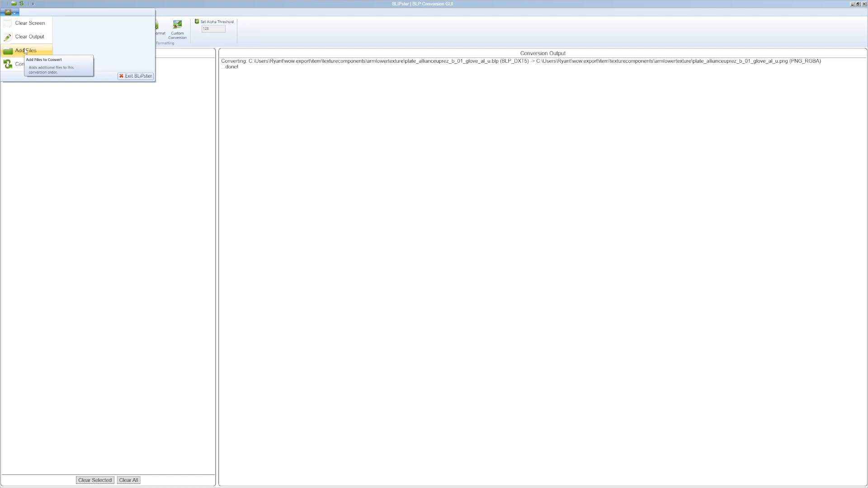
Clear the old output and queue plate_allianceuprez_b_01_chest_tu_m.png from the torsouppertexture folder
click(28, 23)
click(14, 14)
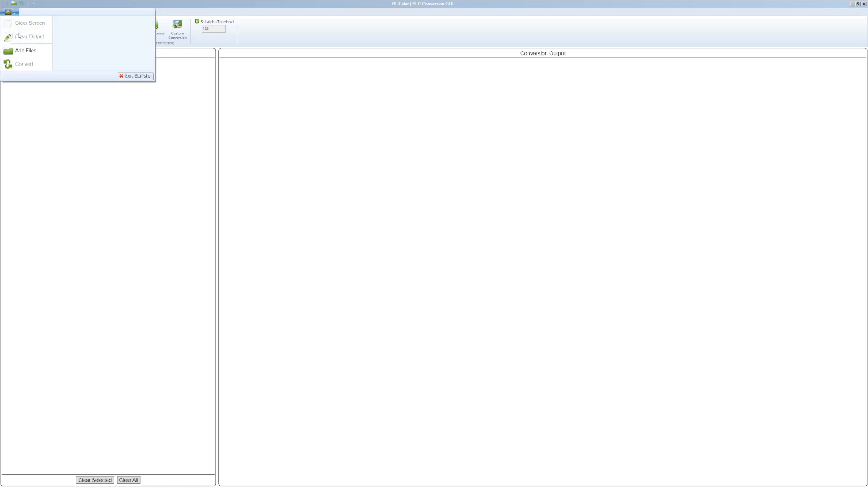
click(23, 50)
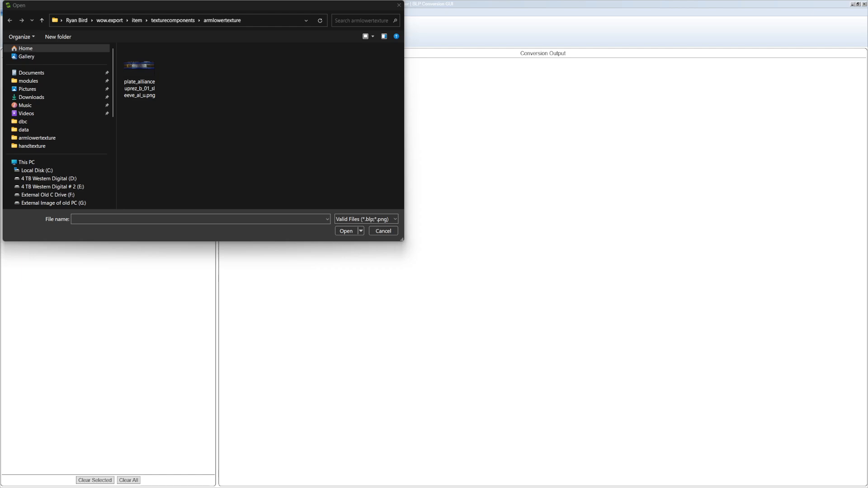
click(254, 21)
text(C:\Users\Ryan Bird\wow.export\item\texturecomponents\torsouppertexture)
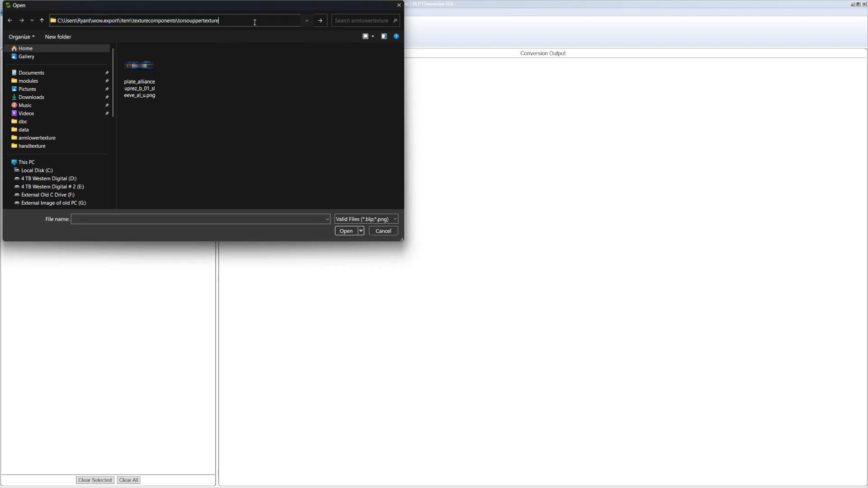
key(Return)
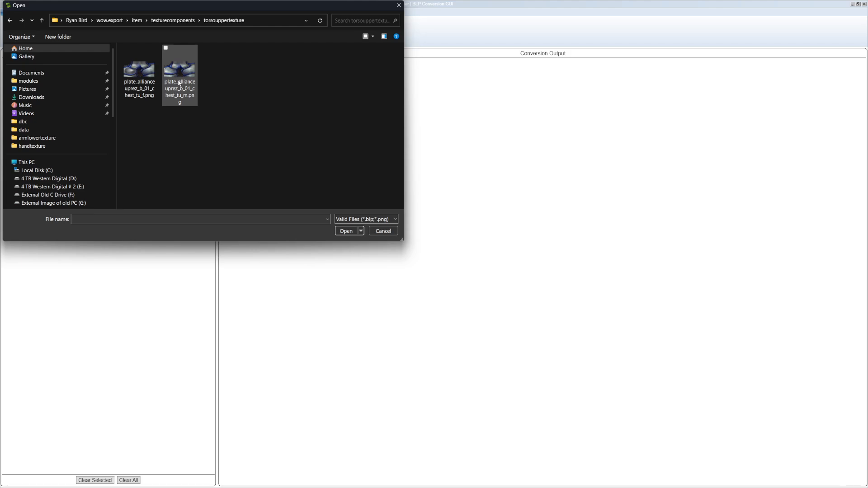
click(179, 83)
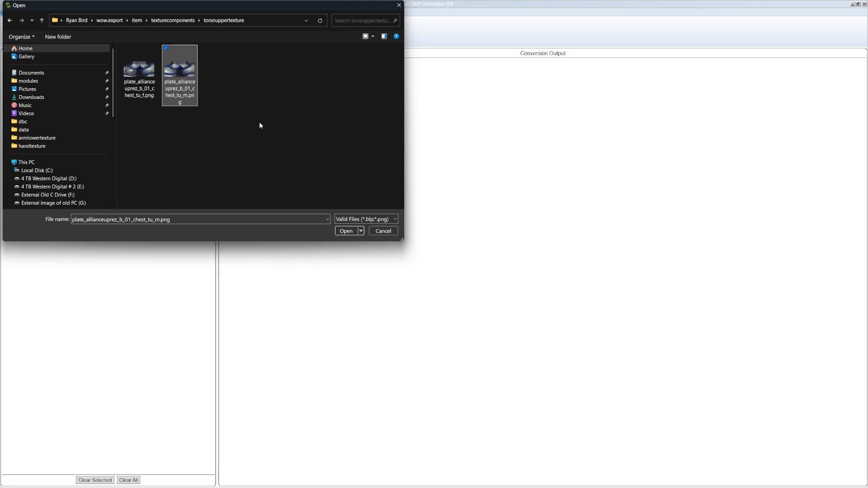
click(345, 230)
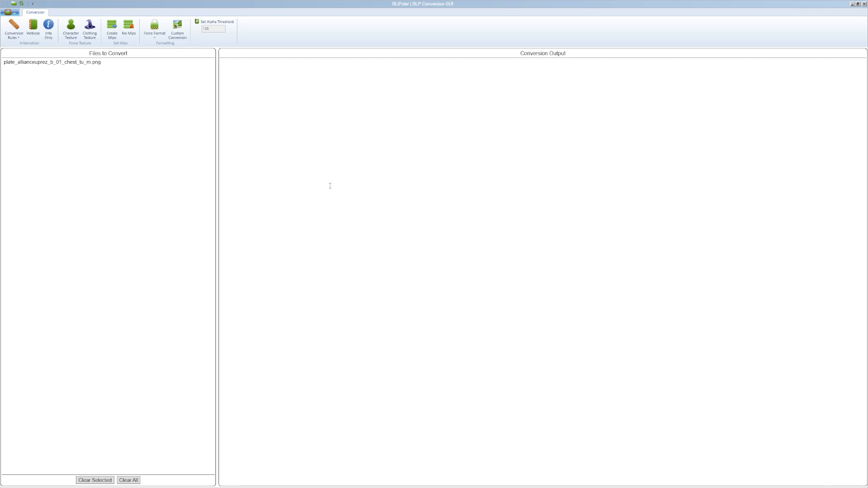
Convert the queued chest_tu_m PNG to BLP, then close the converter
click(10, 12)
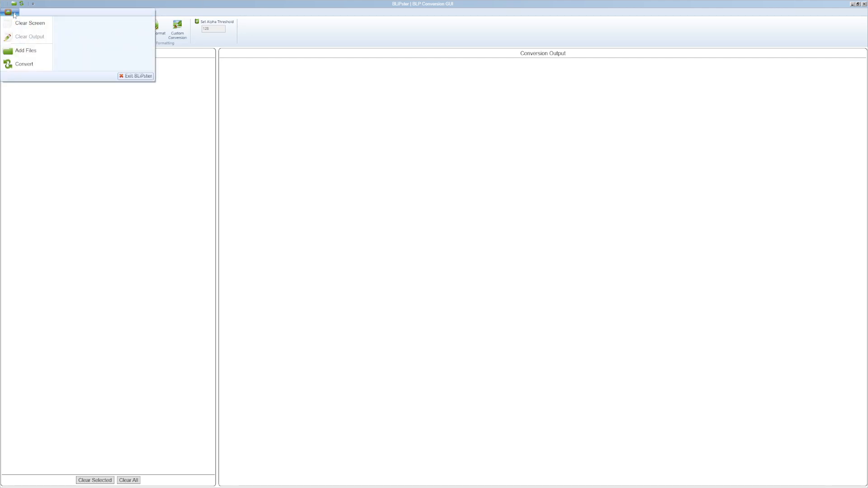
click(15, 66)
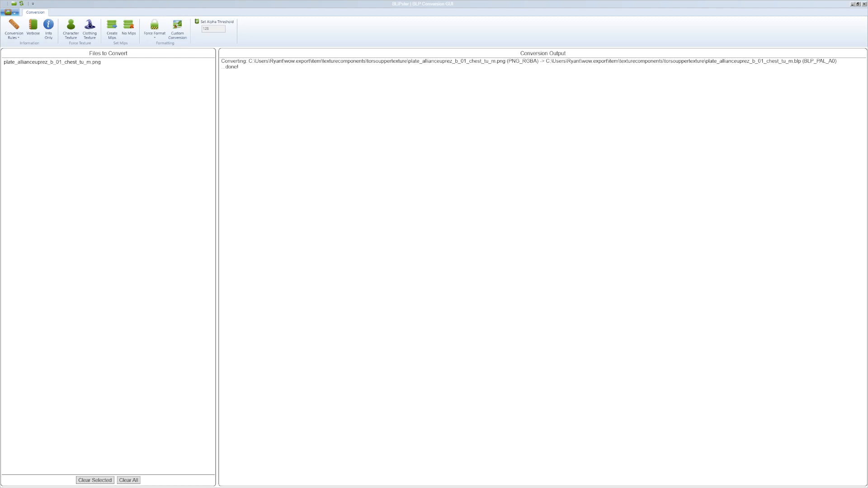
click(853, 4)
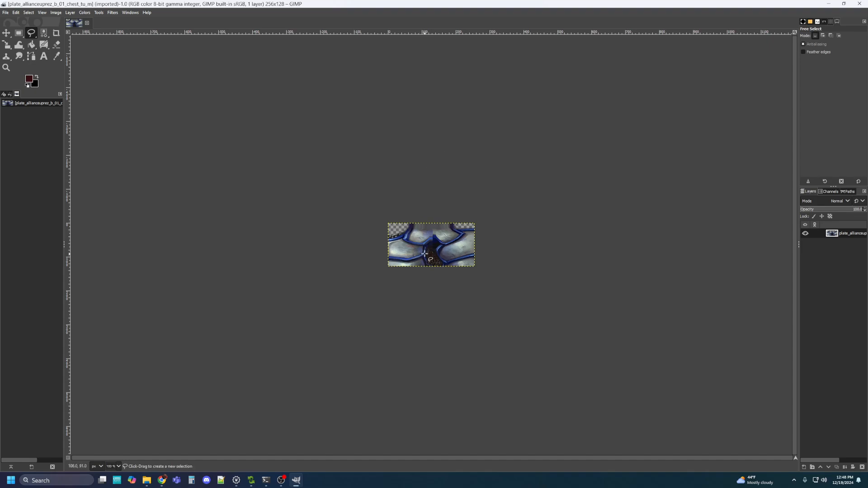
Zoom in and start the free-select outline at the strap's top, tracing down to the chain
ctrl+scroll(425, 245, up, 5)
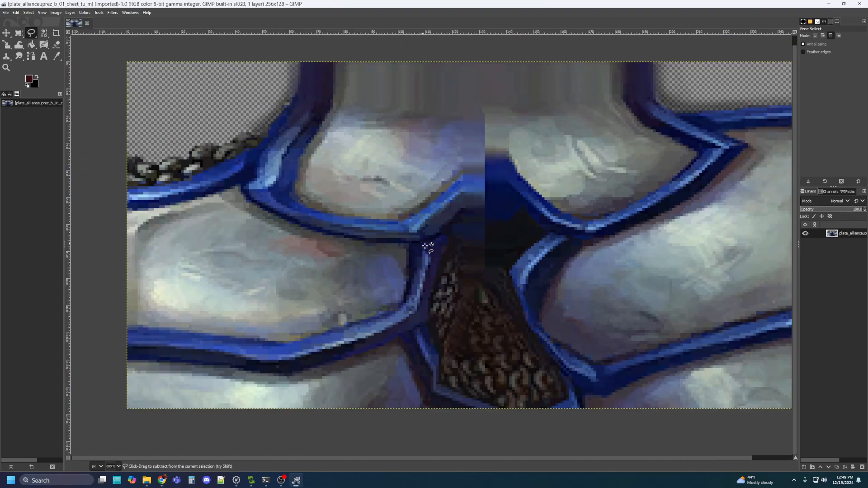
ctrl+scroll(425, 245, up, 1)
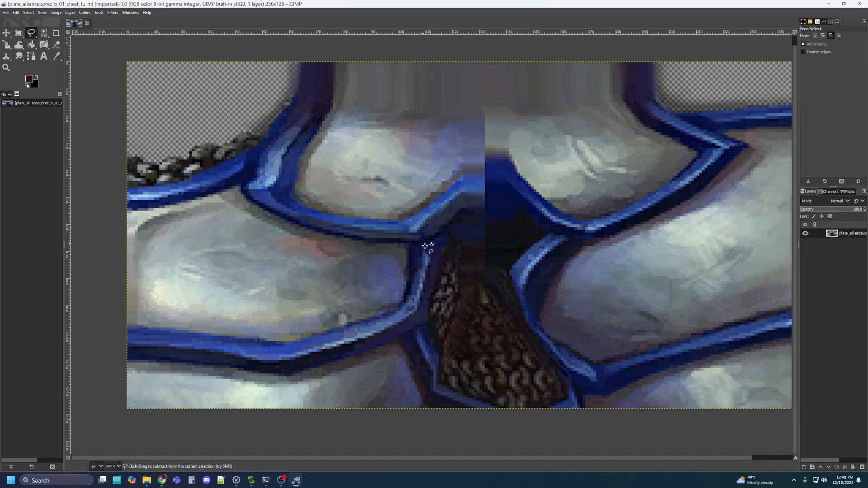
click(299, 62)
drag(298, 83, 285, 106)
click(269, 125)
click(267, 132)
click(267, 136)
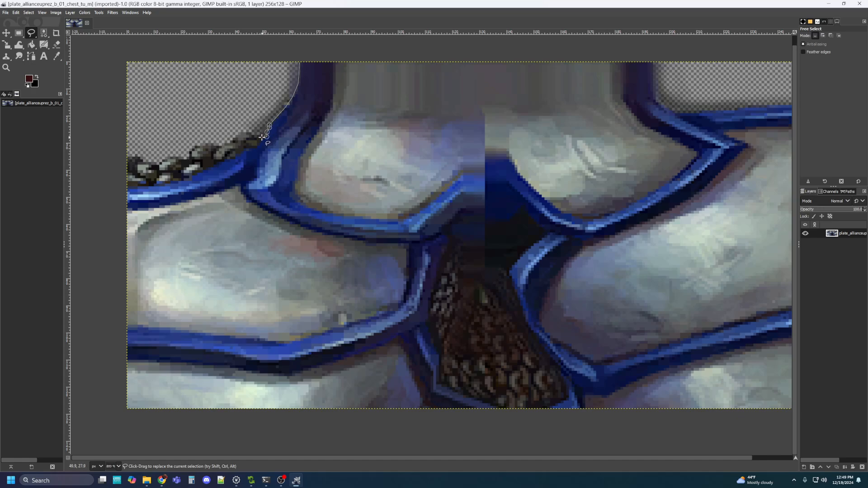
click(259, 141)
click(244, 149)
Trace the strap's upper edge beneath the chain leftward toward its left end
drag(216, 157, 298, 134)
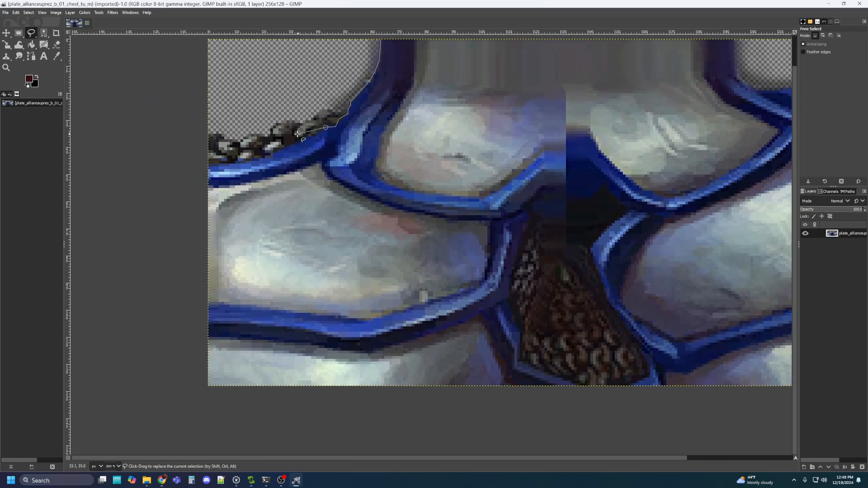
click(319, 133)
click(312, 136)
click(306, 137)
click(294, 144)
click(276, 153)
click(273, 156)
click(254, 159)
click(248, 161)
click(241, 161)
click(234, 165)
Carry the outline to the left border, down it, and back along the strap's lower edge
click(226, 160)
click(221, 159)
click(217, 164)
click(209, 164)
click(207, 187)
click(233, 187)
click(321, 163)
click(322, 173)
Zoom further in and trace the strap's stepped lower edge down toward the bluish patch
scroll(349, 189, up, 1)
scroll(349, 190, up, 2)
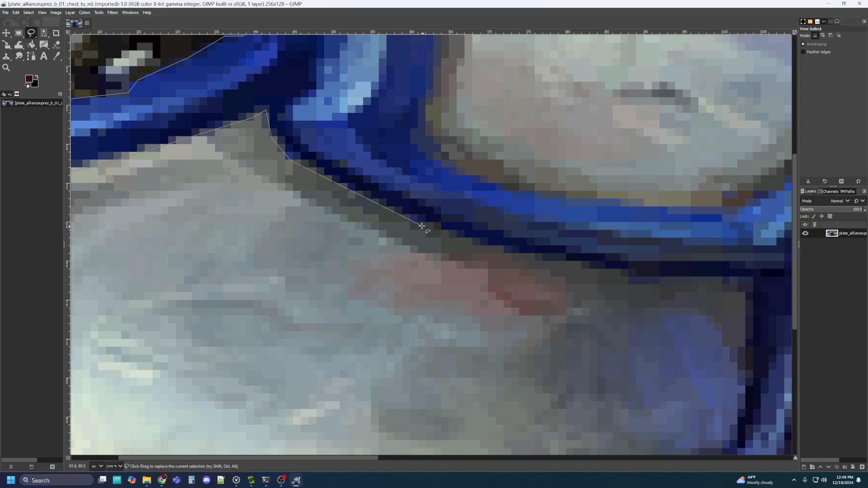
click(453, 236)
drag(474, 245, 544, 262)
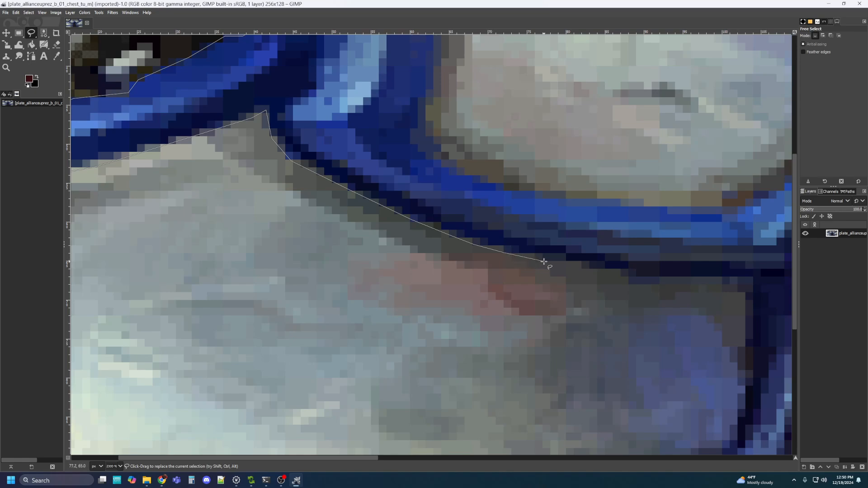
click(630, 285)
click(661, 285)
click(677, 278)
click(716, 278)
click(724, 284)
click(739, 293)
click(746, 301)
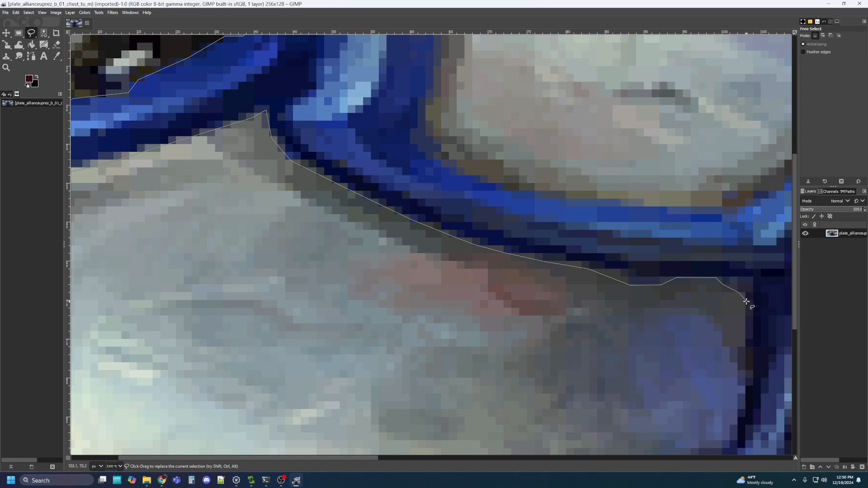
Outline the bottom, top and left side of the bluish patch on the plate
click(744, 345)
click(727, 347)
click(723, 328)
click(700, 309)
click(648, 309)
click(645, 326)
click(629, 340)
click(629, 382)
Continue the outline down the patch's edge to the top of the lower strap
scroll(661, 378, down, 5)
scroll(661, 378, right, 2)
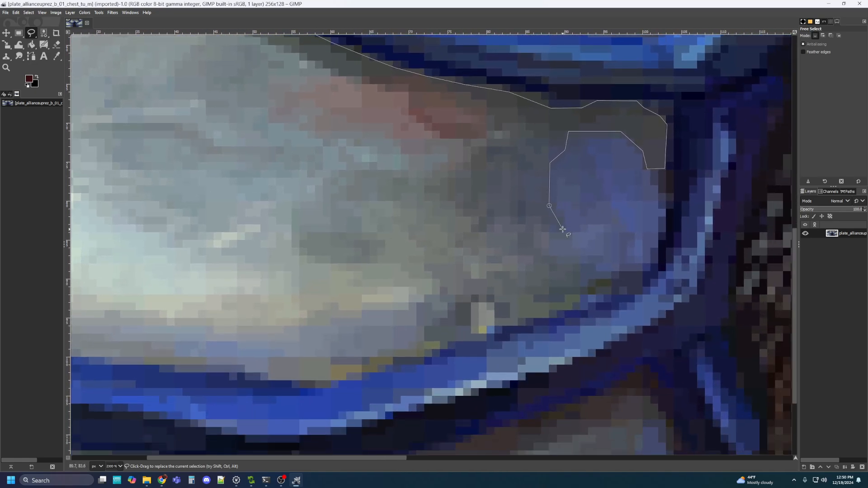
click(551, 230)
click(550, 254)
click(581, 264)
click(580, 287)
click(579, 304)
Trace the lower strap's top edge leftward, including its small bump
drag(440, 311, 560, 201)
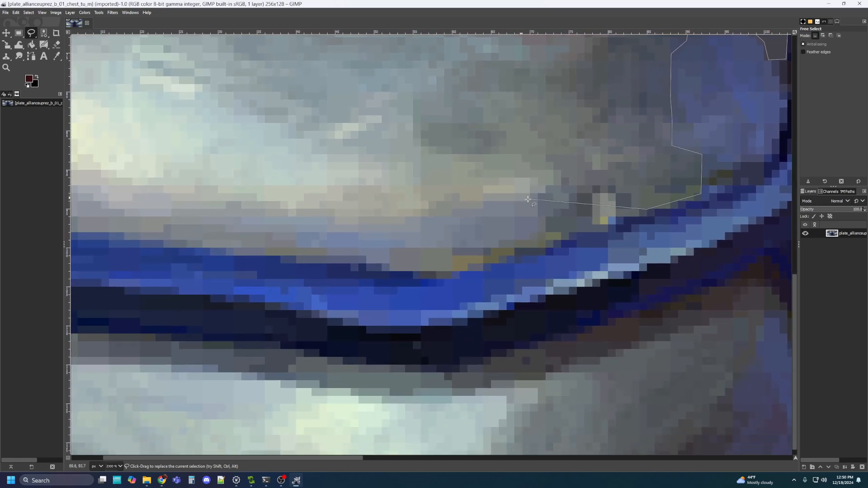
click(609, 217)
click(547, 242)
click(517, 249)
click(483, 264)
drag(373, 240, 494, 216)
click(571, 245)
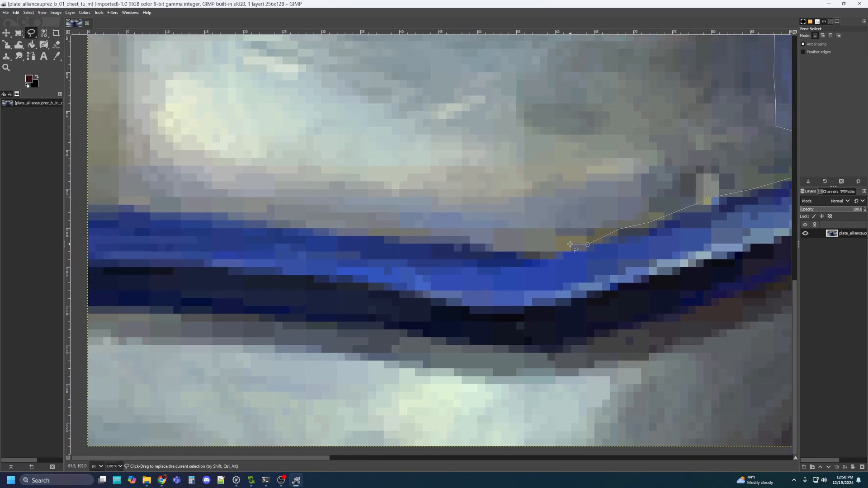
click(497, 253)
click(493, 245)
click(509, 225)
Outline the light patch above the strap and rejoin the strap's top edge
click(431, 211)
click(398, 214)
click(399, 228)
click(431, 229)
click(374, 235)
click(367, 229)
Trace the lower-left strap's top edge to the left border and run down it
drag(293, 209, 371, 209)
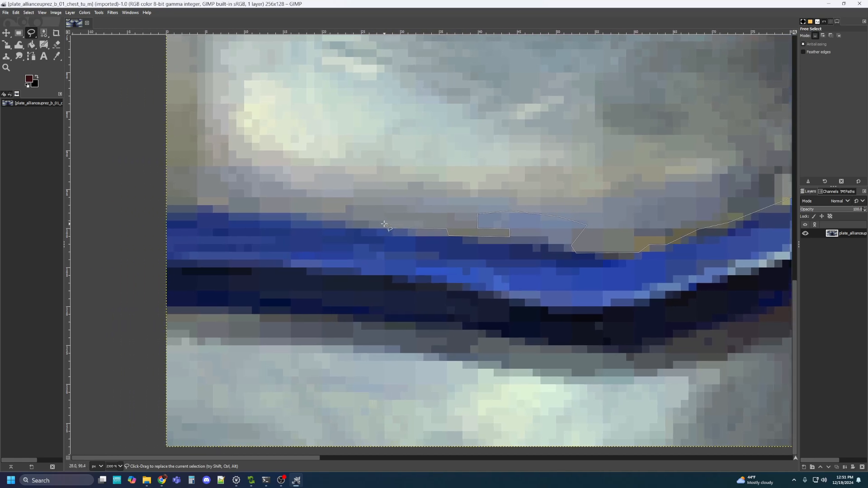
click(383, 222)
click(343, 210)
drag(232, 210, 379, 186)
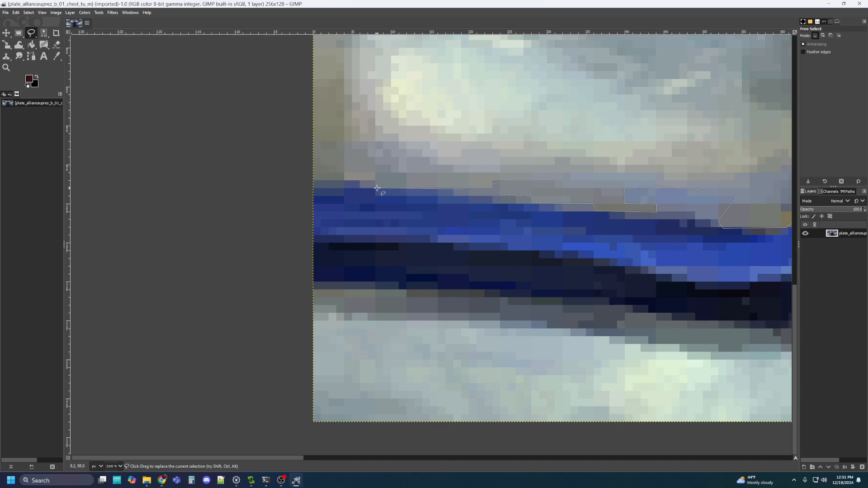
click(313, 181)
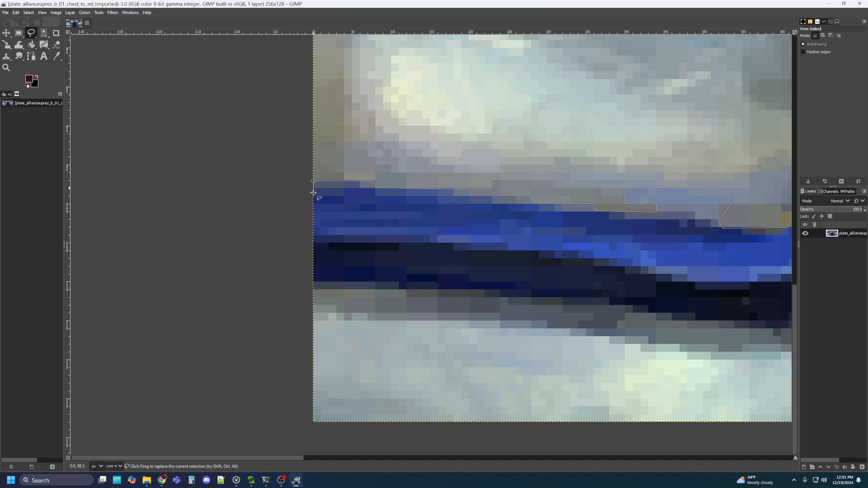
click(313, 290)
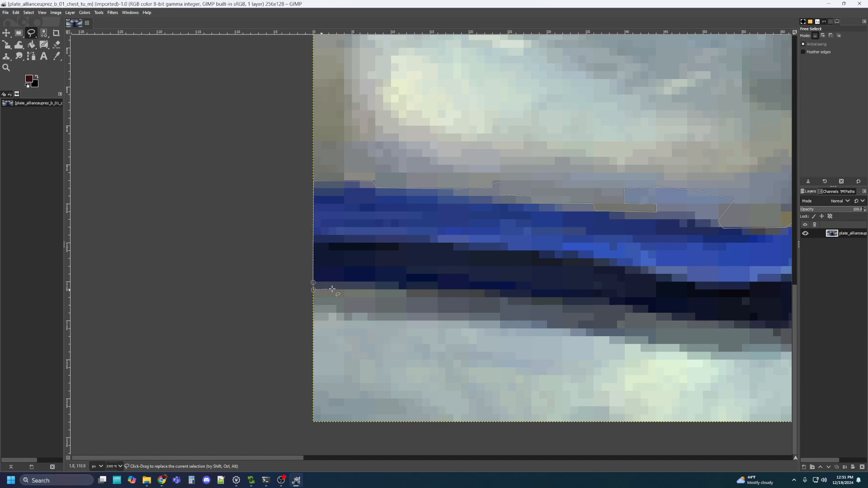
Trace the lower-left strap's bottom edge rightward
click(415, 290)
click(530, 298)
click(564, 305)
click(610, 305)
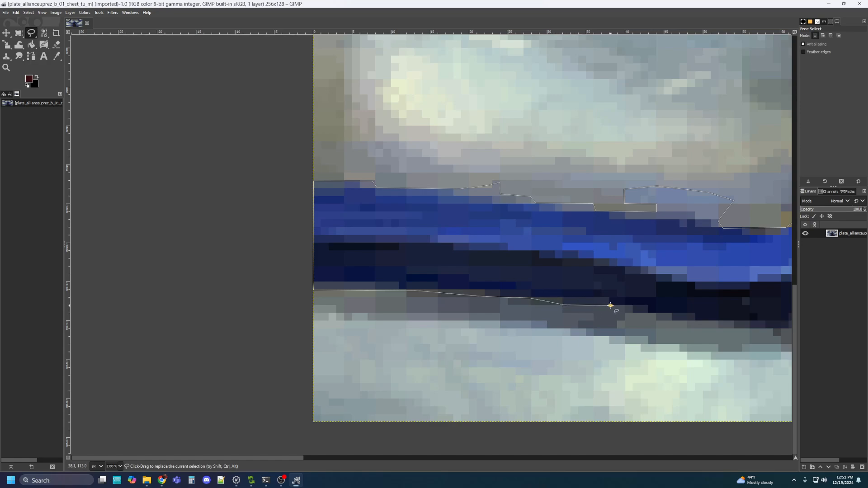
drag(681, 314, 536, 279)
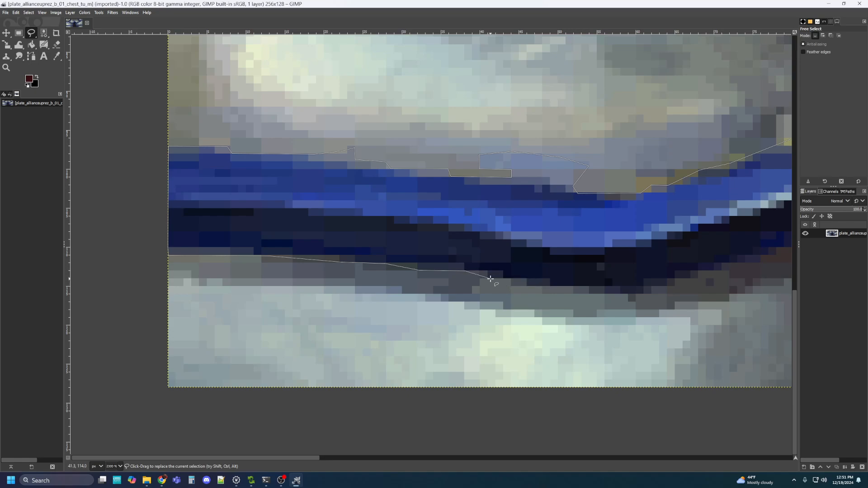
click(528, 285)
click(565, 287)
click(630, 301)
click(636, 301)
scroll(701, 278, right, 5)
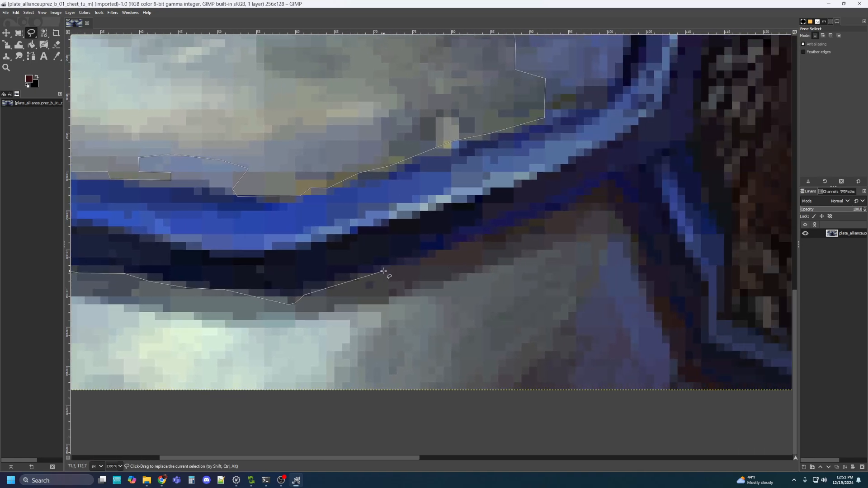
Follow the strap's rising underside up to the chainmail strip
click(448, 253)
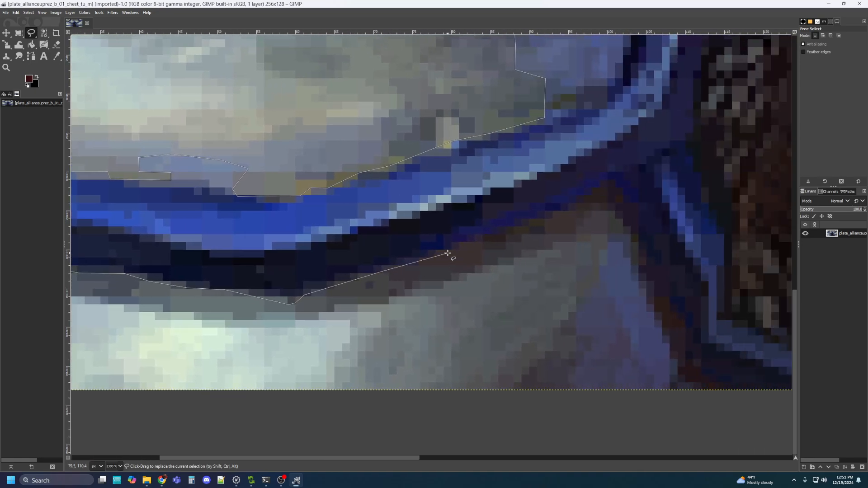
click(480, 238)
click(502, 231)
click(549, 217)
click(582, 203)
click(607, 182)
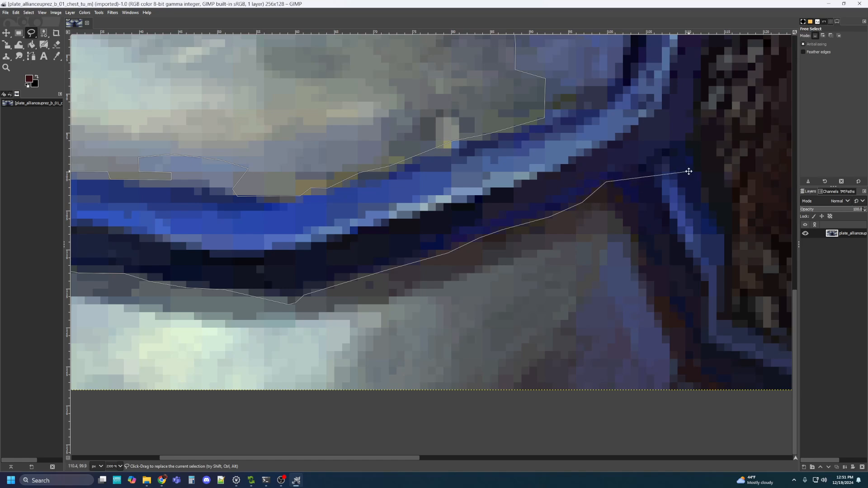
Extend the outline up alongside the chainmail and across to the centre seam
drag(688, 170, 508, 199)
scroll(517, 195, down, 3)
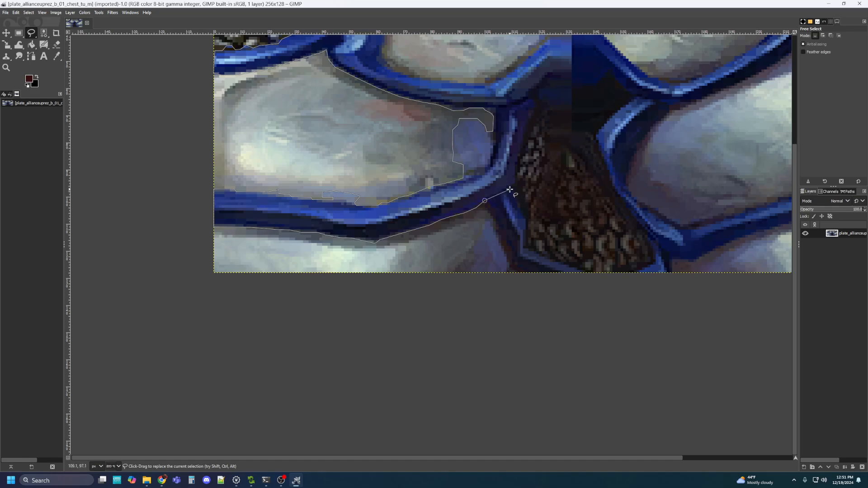
click(510, 189)
click(516, 182)
click(517, 163)
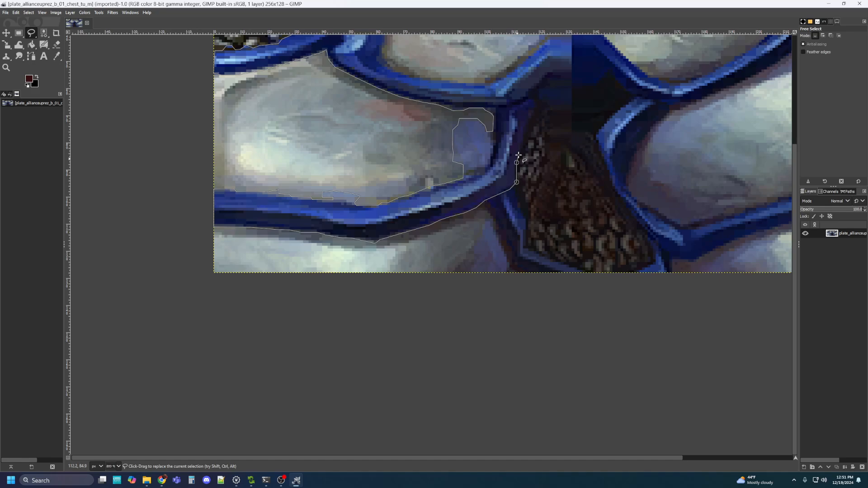
click(525, 132)
click(536, 110)
click(544, 106)
click(572, 106)
Start the Free Select outline up the centre seam and along the upper left strap's edge
drag(574, 70, 546, 260)
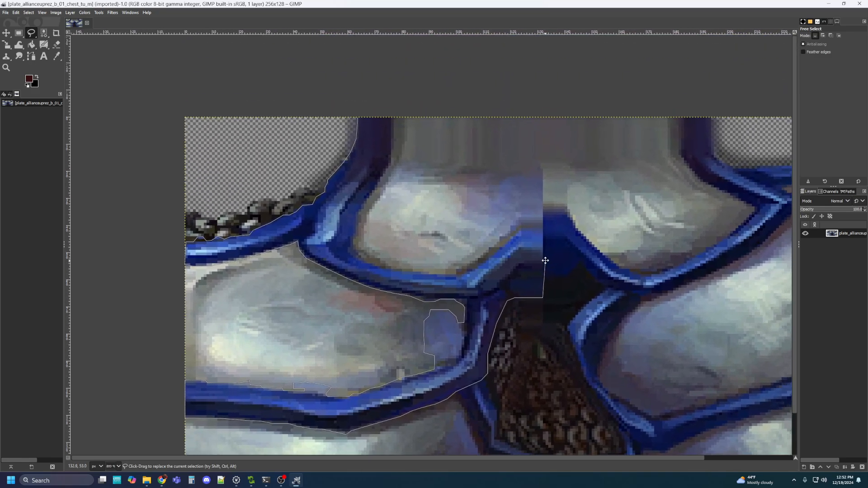
click(543, 170)
click(537, 161)
click(528, 169)
click(524, 175)
click(508, 174)
click(495, 173)
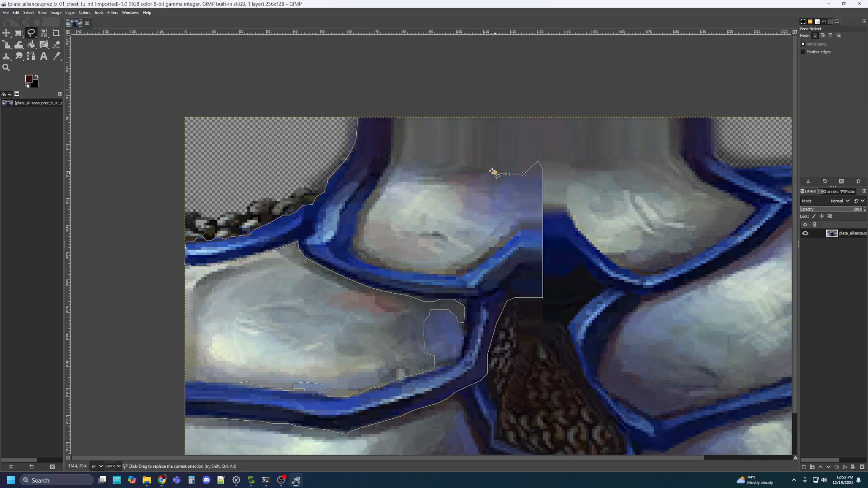
click(484, 169)
click(470, 169)
Continue the outline down the strap's far side and left along the lower strap edge
click(487, 235)
click(506, 239)
click(473, 270)
click(441, 274)
click(389, 268)
click(373, 264)
click(361, 263)
Trace the outline back up the left strap to the top edge and close the selection
drag(357, 247, 428, 252)
click(427, 263)
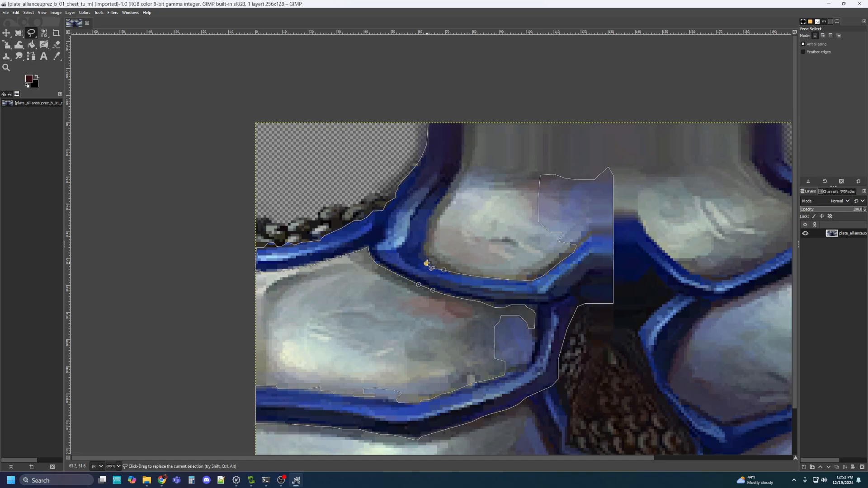
click(426, 255)
click(427, 242)
click(428, 230)
click(429, 218)
click(437, 205)
click(446, 195)
click(452, 183)
click(462, 169)
drag(476, 158, 469, 185)
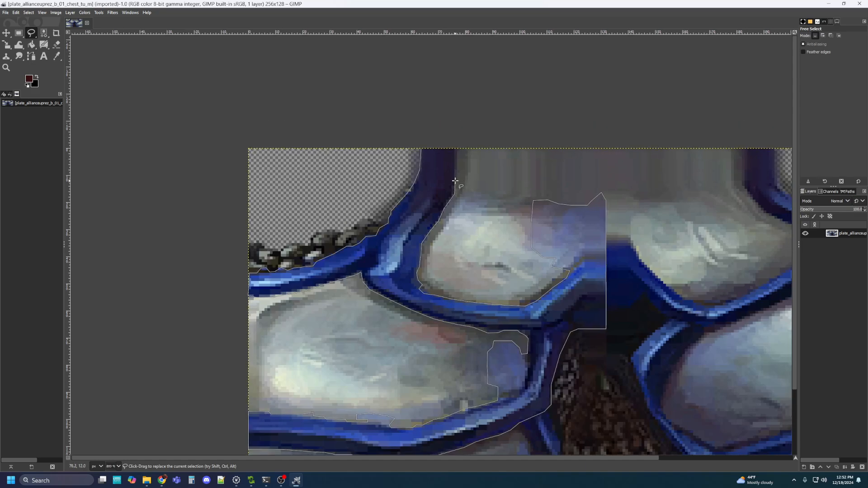
click(455, 181)
click(457, 167)
click(421, 149)
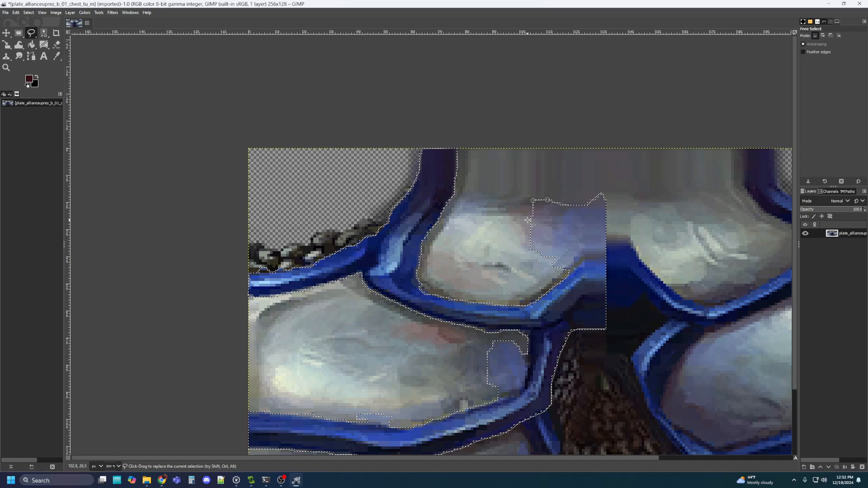
scroll(528, 220, down, 3)
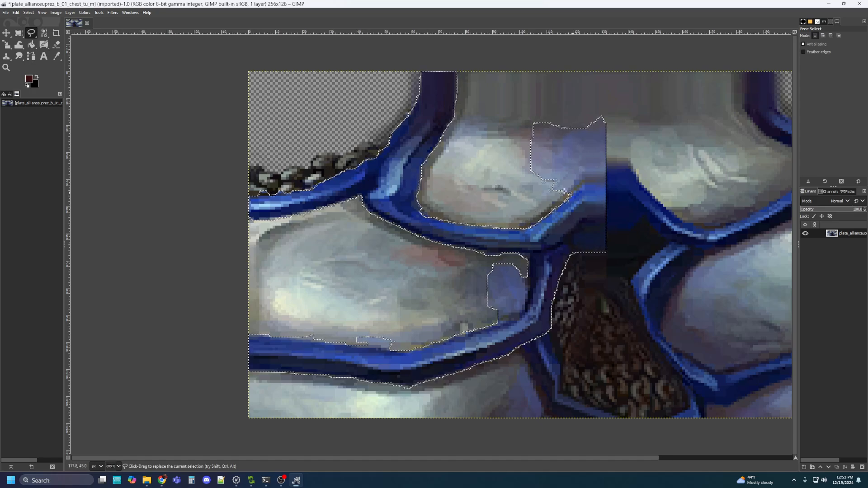
Preview the straps green at Hue -112, Lightness -34.8, Saturation 6.3, and snip the settings
click(85, 12)
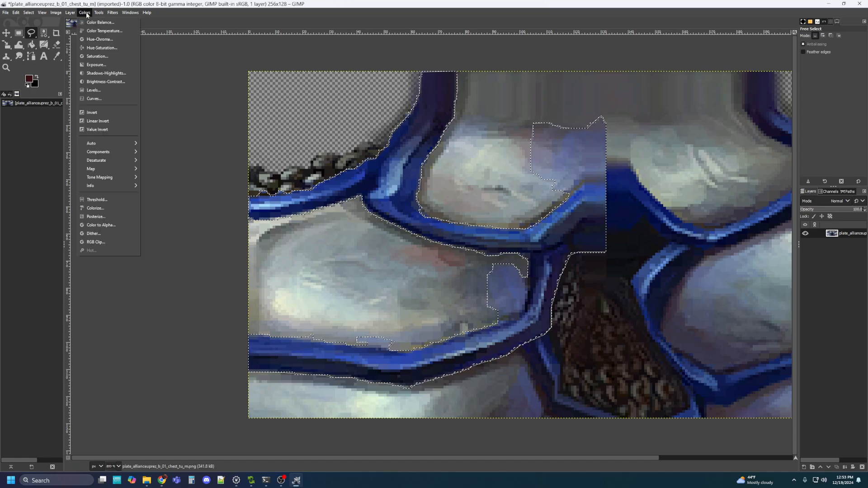
click(97, 48)
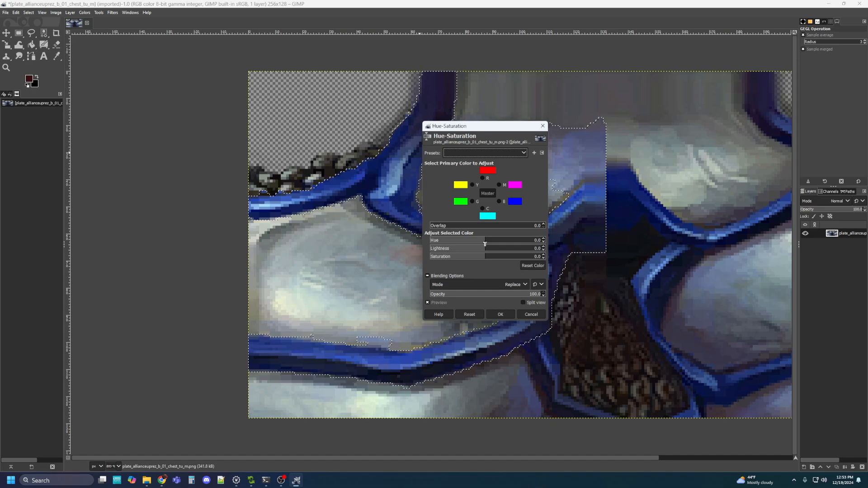
drag(485, 243, 457, 241)
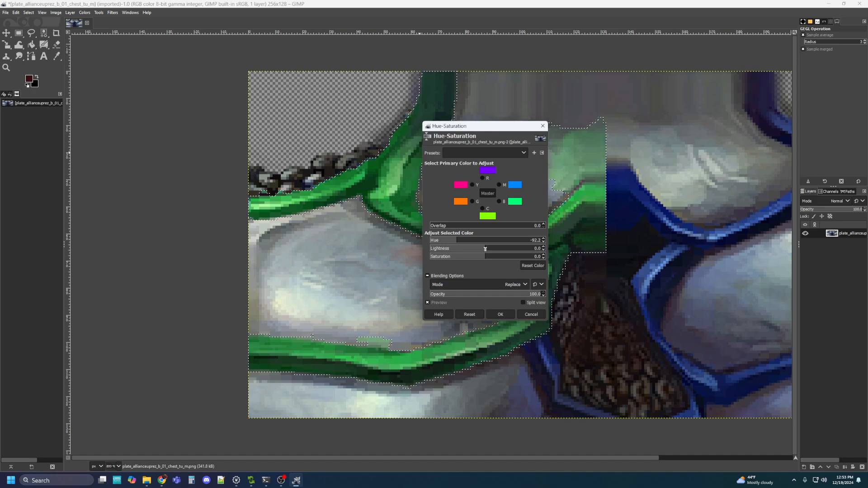
drag(485, 249, 480, 248)
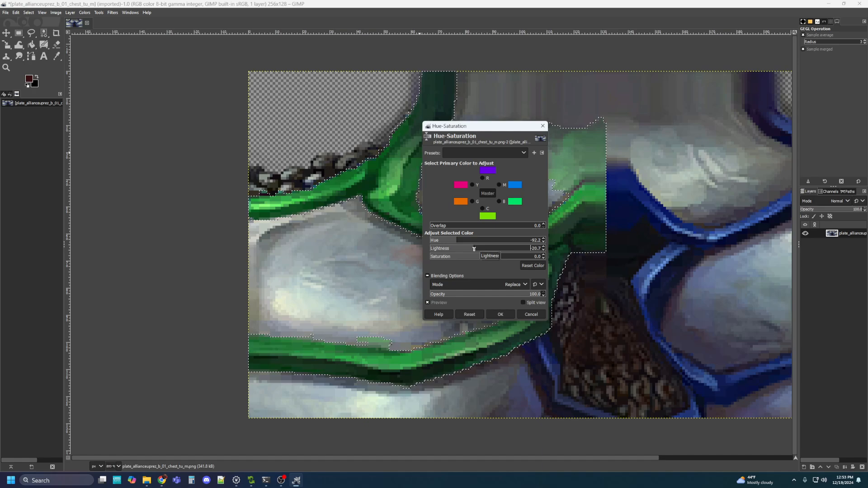
click(455, 240)
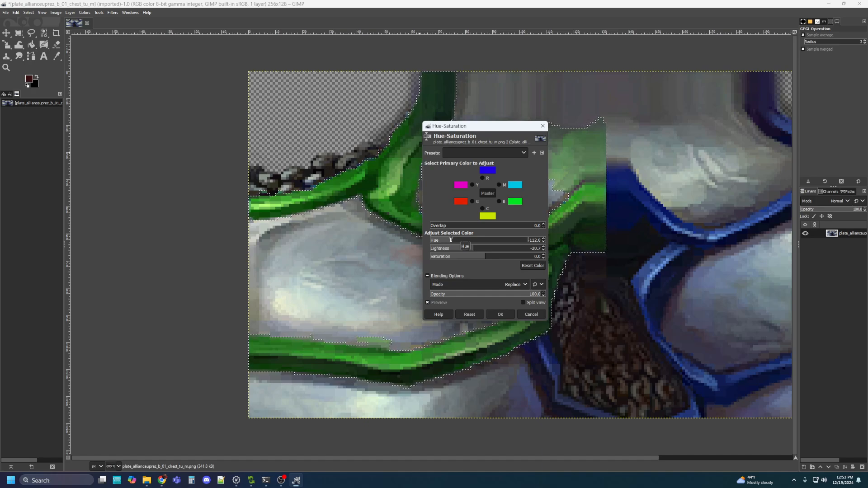
click(470, 249)
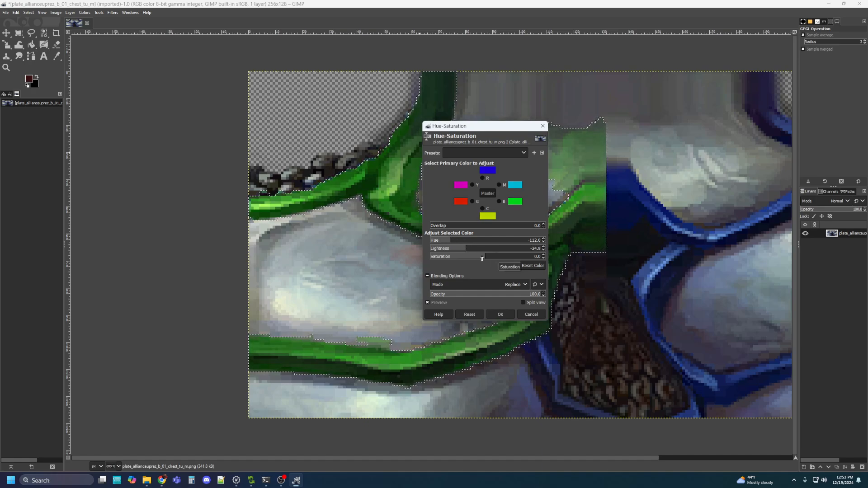
drag(484, 259, 485, 259)
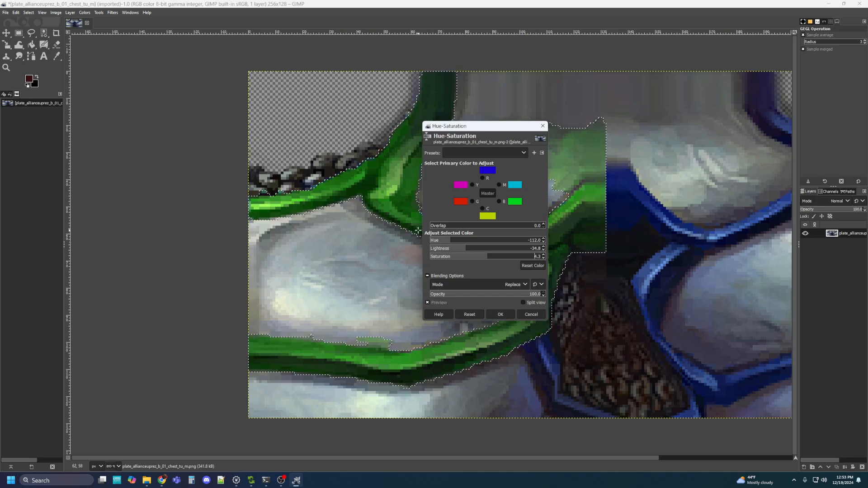
key(super+shift+s)
drag(418, 216, 572, 284)
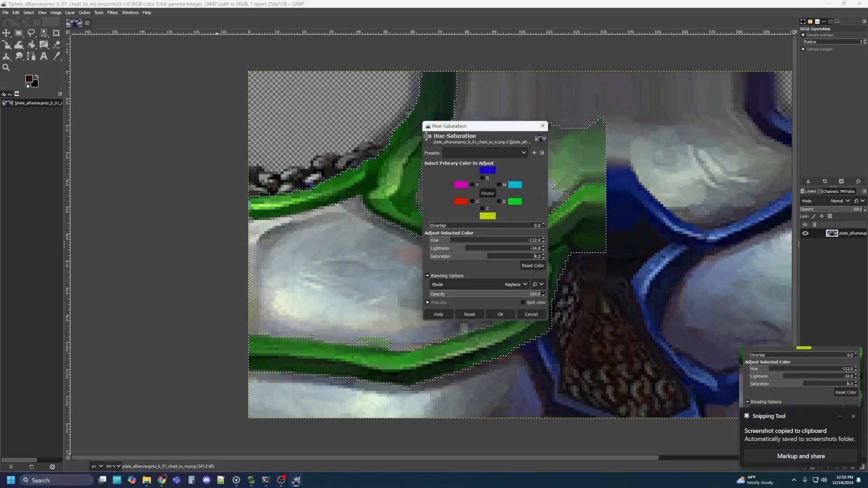
Launch Paint, paste the Hue-Saturation snip into it, and move the window aside
click(56, 481)
text(paint)
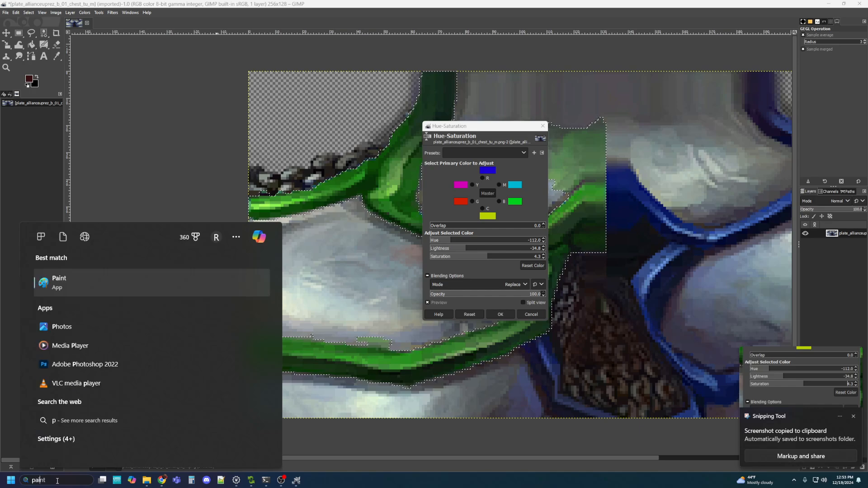
key(Return)
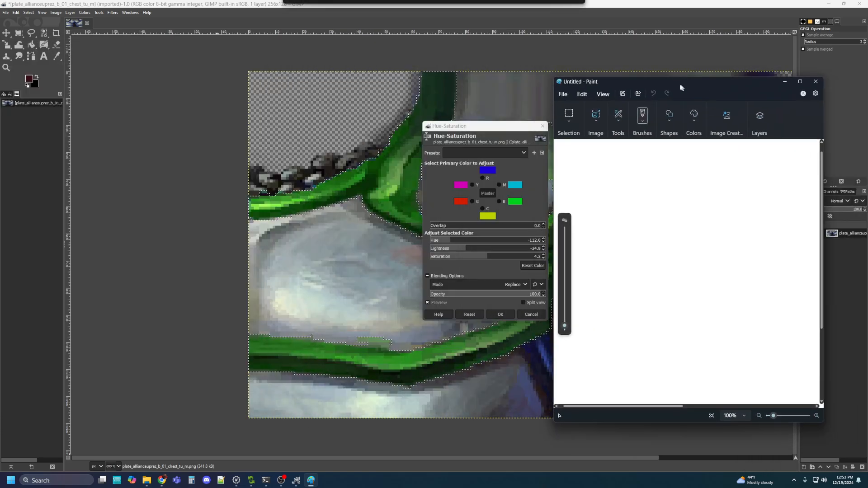
drag(682, 87, 671, 83)
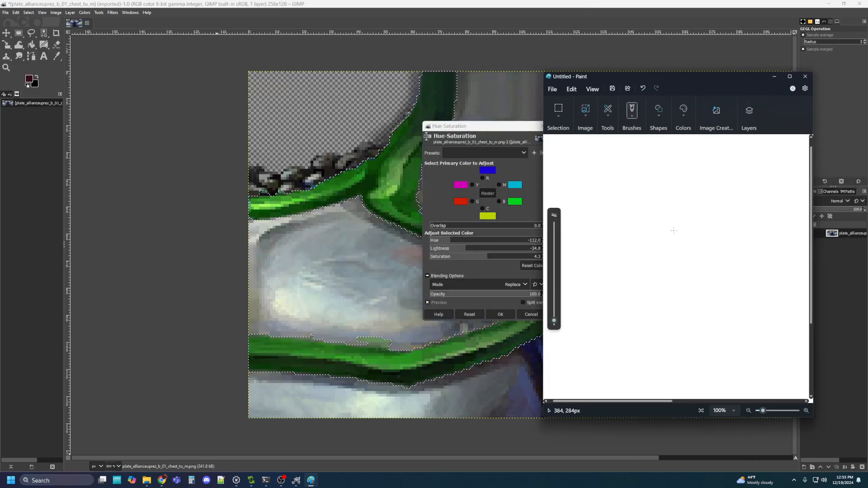
key(ctrl+v)
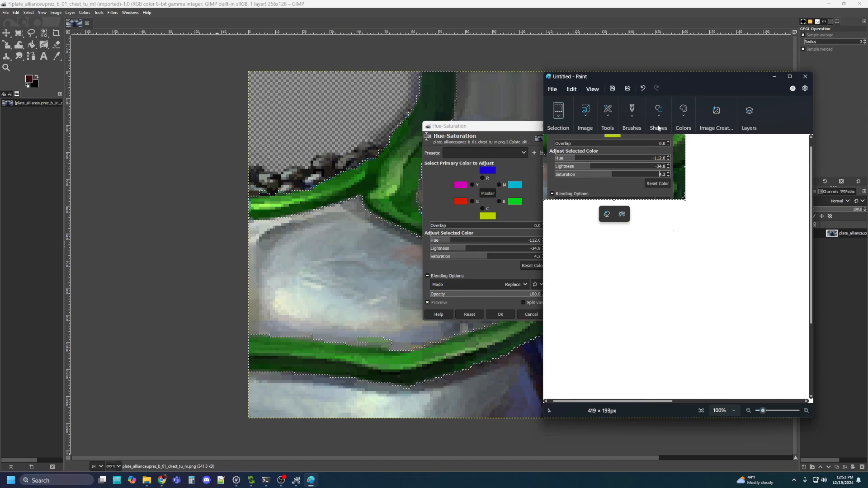
mouse_move(689, 77)
mouse_down()
mouse_move(765, 122)
mouse_move(823, 183)
mouse_move(793, 162)
mouse_move(867, 128)
mouse_up()
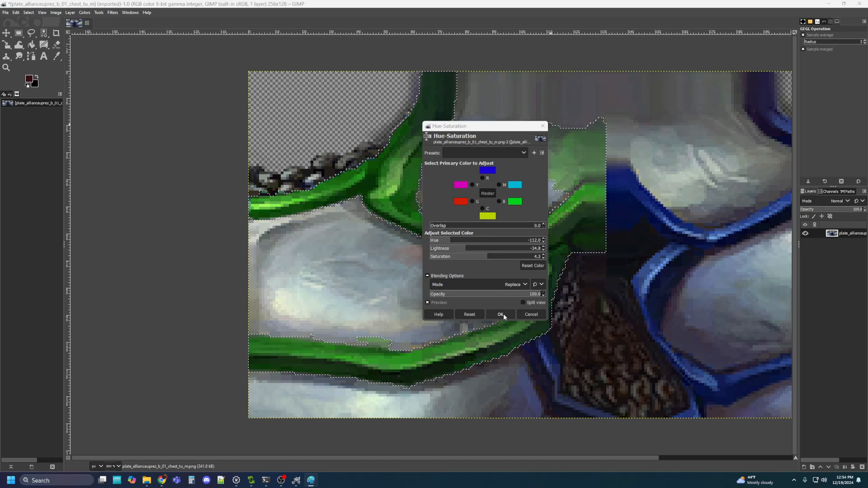
Raise Saturation to 20.1, lower Lightness to -40.8, snip the values, and apply the recolour
click(488, 257)
mouse_move(488, 258)
mouse_down()
mouse_move(473, 260)
mouse_move(497, 260)
mouse_up()
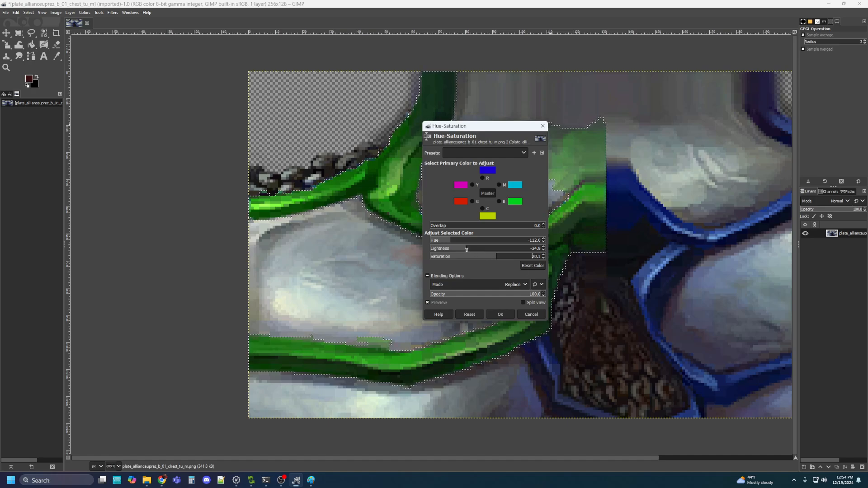
drag(469, 252, 463, 250)
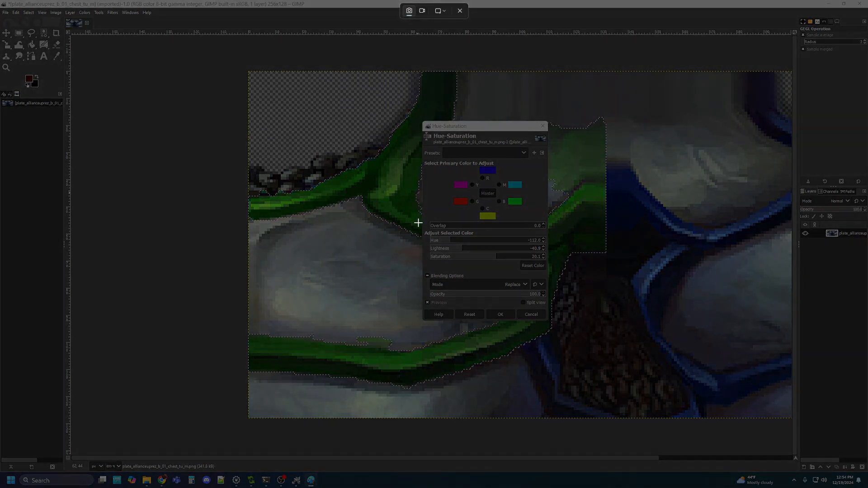
drag(423, 219, 555, 284)
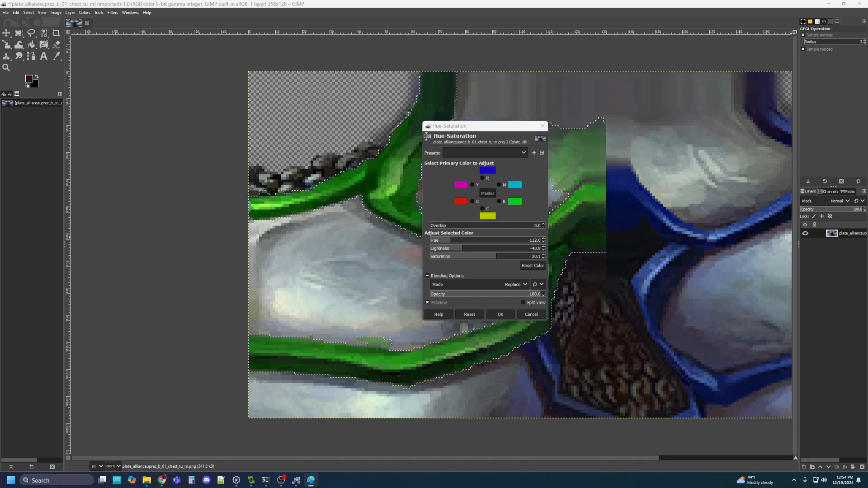
click(500, 315)
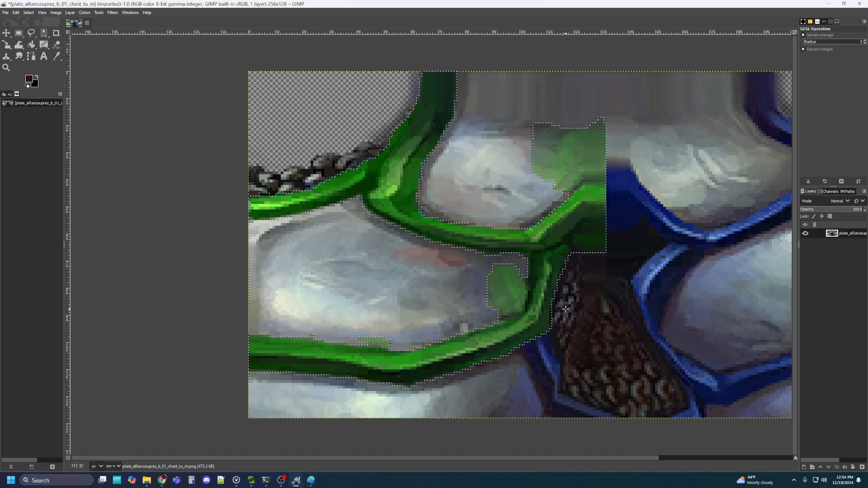
Dismiss the reopened Hue-Saturation adjustment without applying it and switch to Free Select
scroll(566, 309, down, 1)
scroll(566, 309, down, 1)
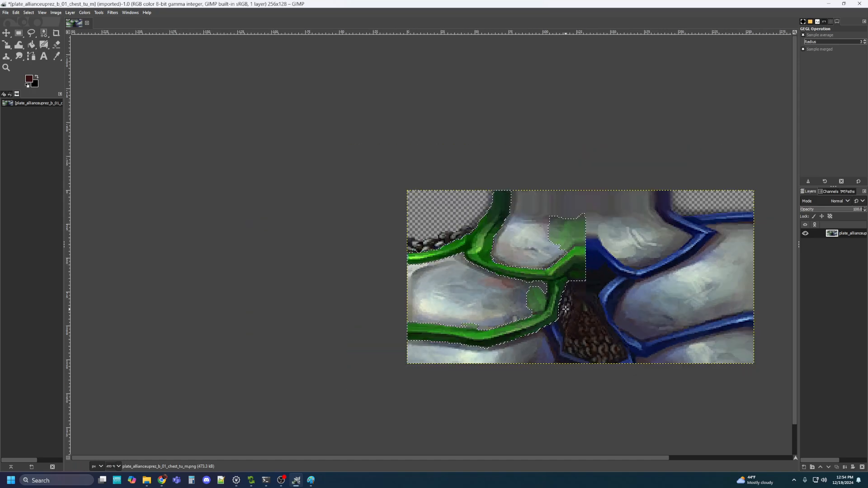
scroll(637, 306, right, 1)
scroll(637, 306, right, 3)
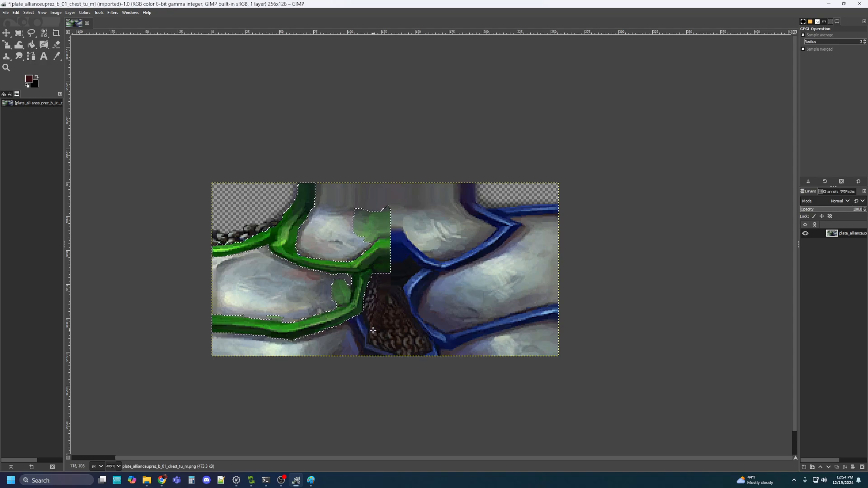
scroll(398, 271, down, 1)
scroll(399, 272, left, 1)
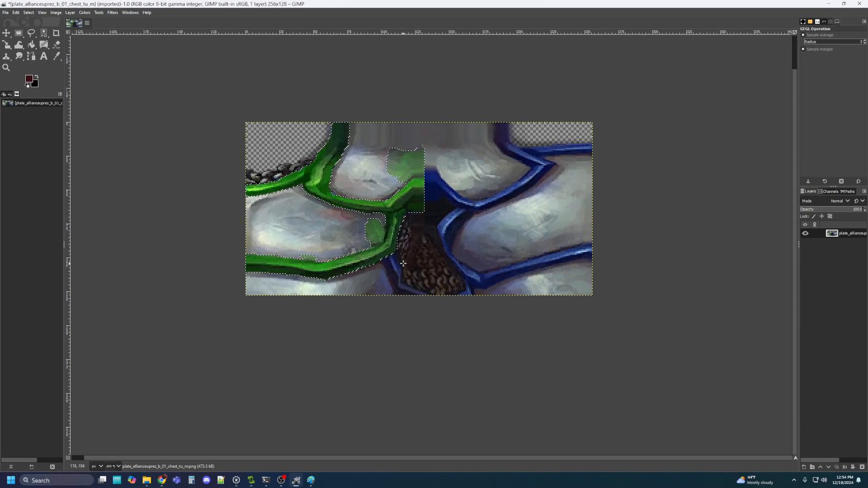
key(ctrl+shift+f)
click(541, 127)
key(f)
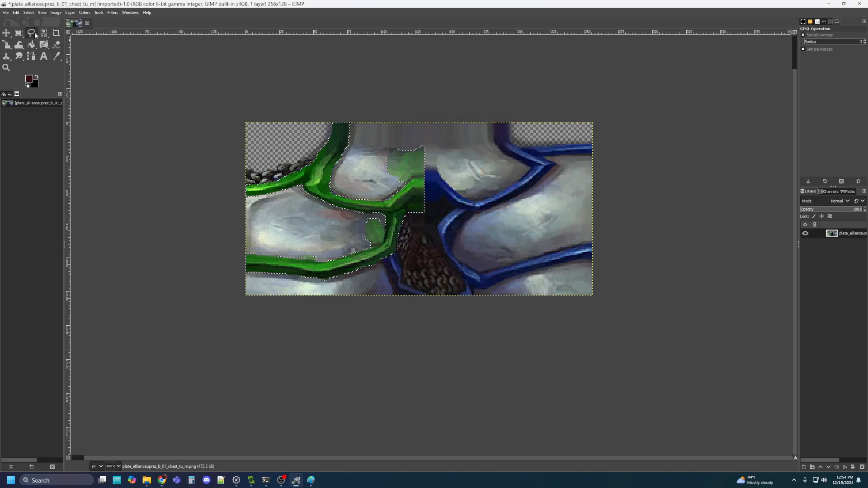
scroll(400, 272, up, 3)
scroll(400, 272, down, 2)
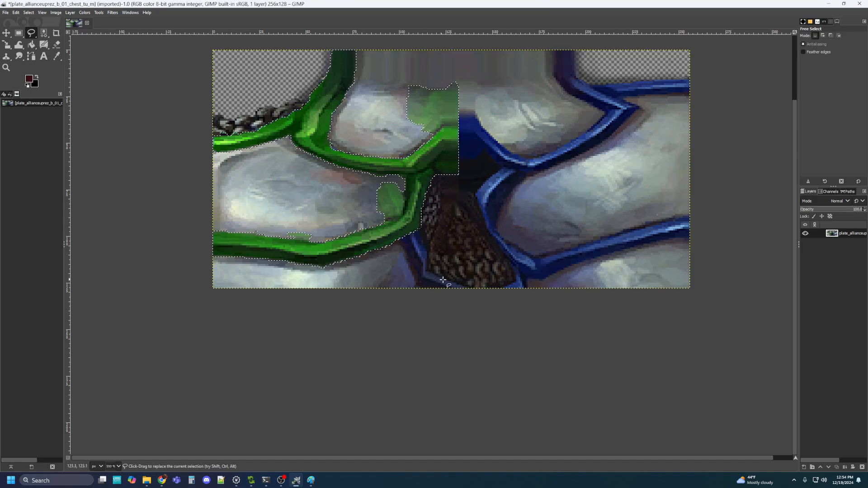
scroll(457, 289, up, 2)
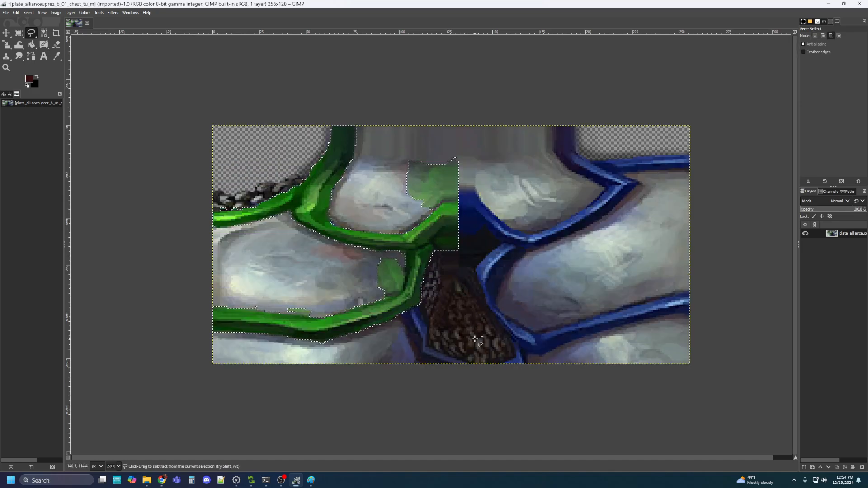
scroll(466, 331, up, 3)
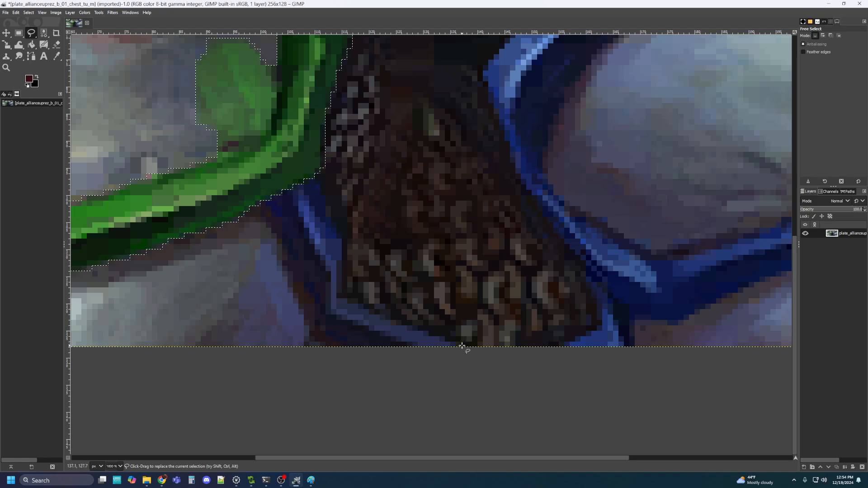
Outline the blue strap beside the brown chainmail and close it into a selection
click(460, 347)
click(392, 322)
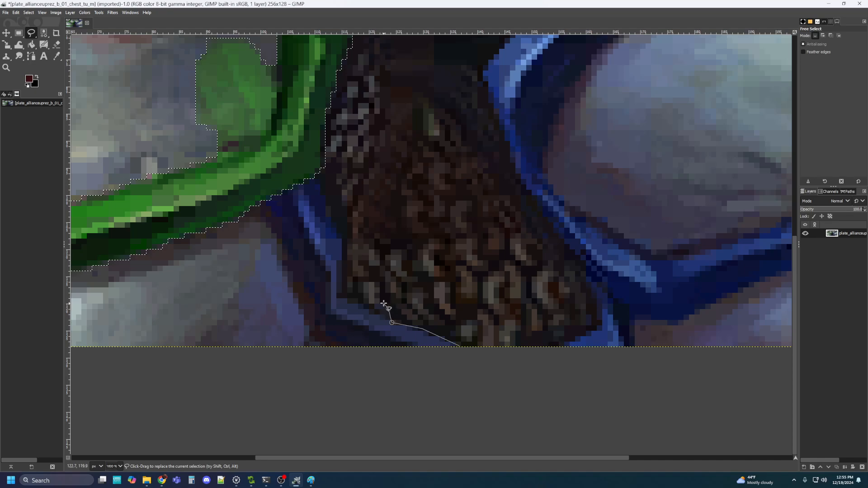
click(359, 302)
click(346, 295)
click(346, 233)
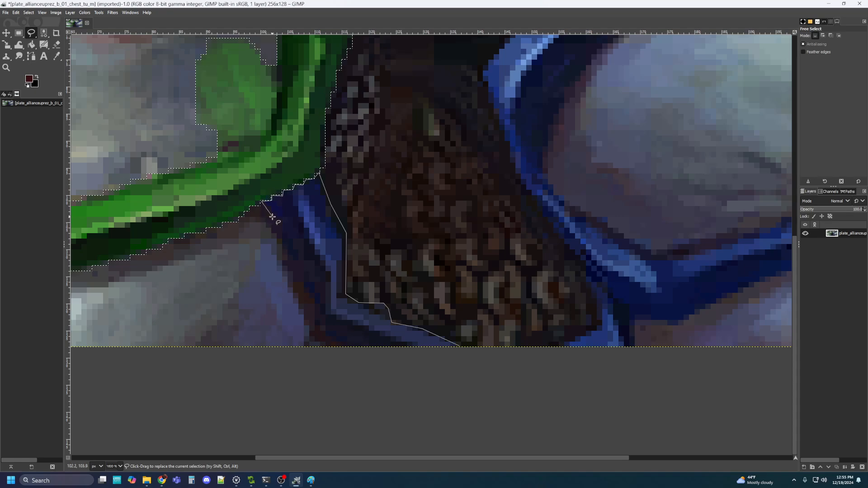
click(284, 245)
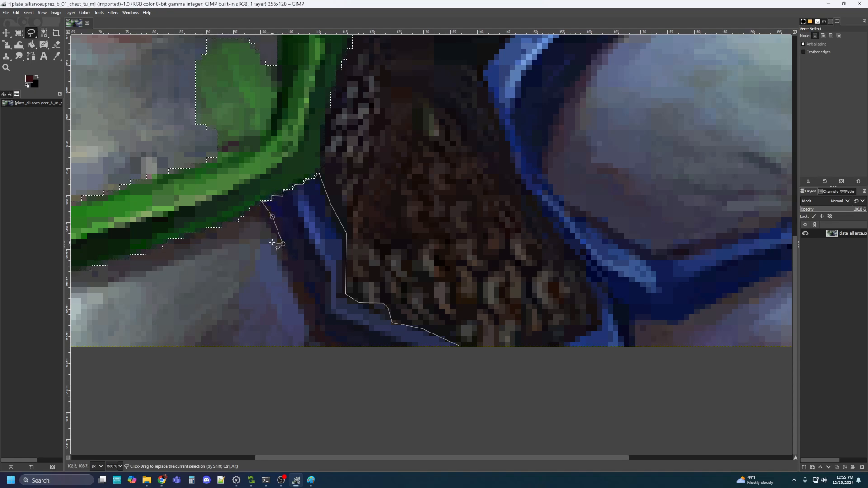
click(258, 243)
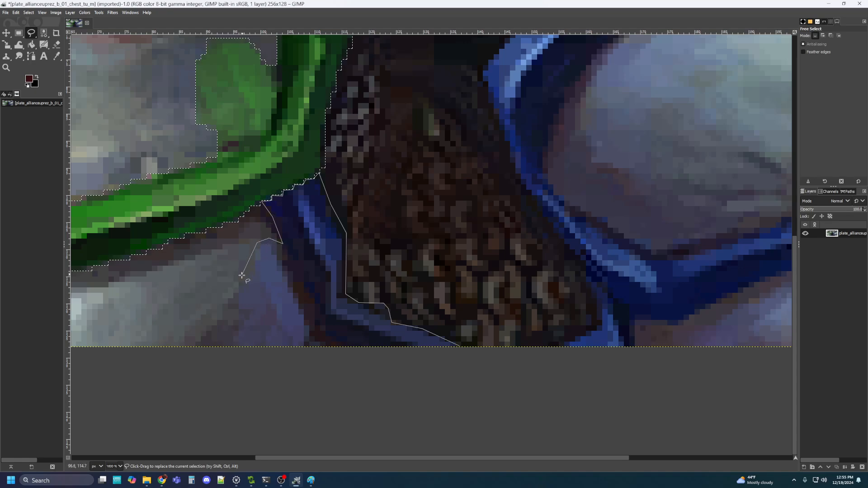
click(232, 303)
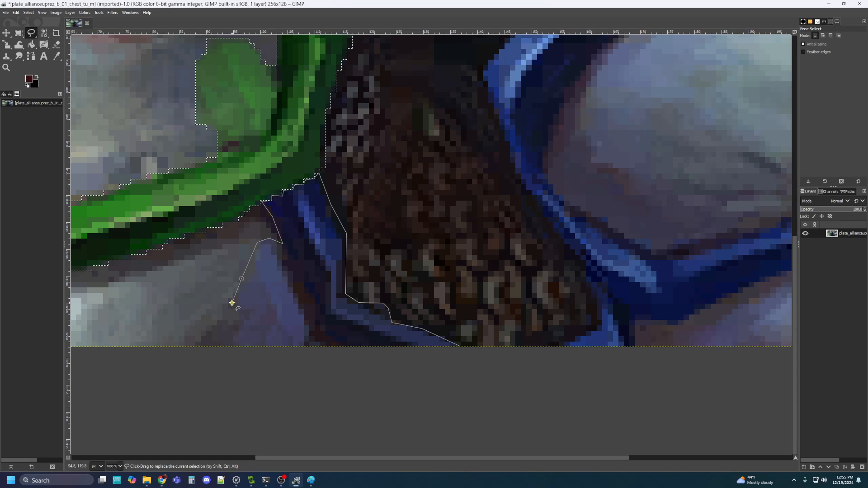
click(232, 330)
click(221, 320)
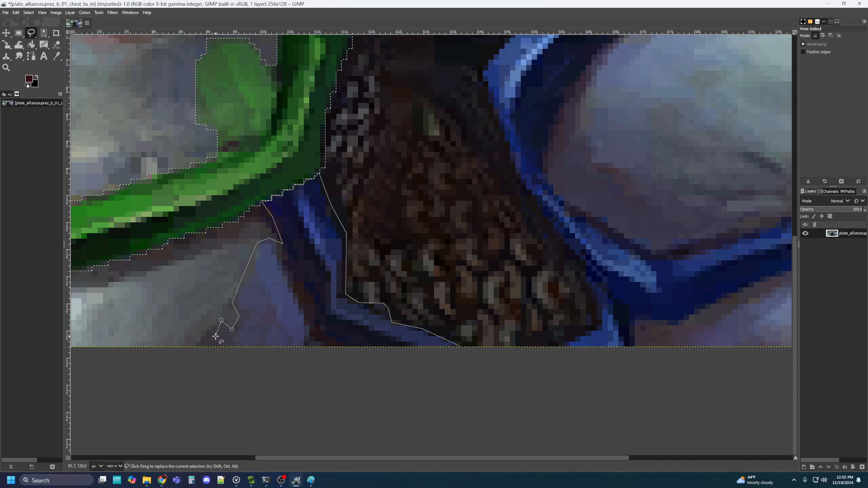
click(194, 346)
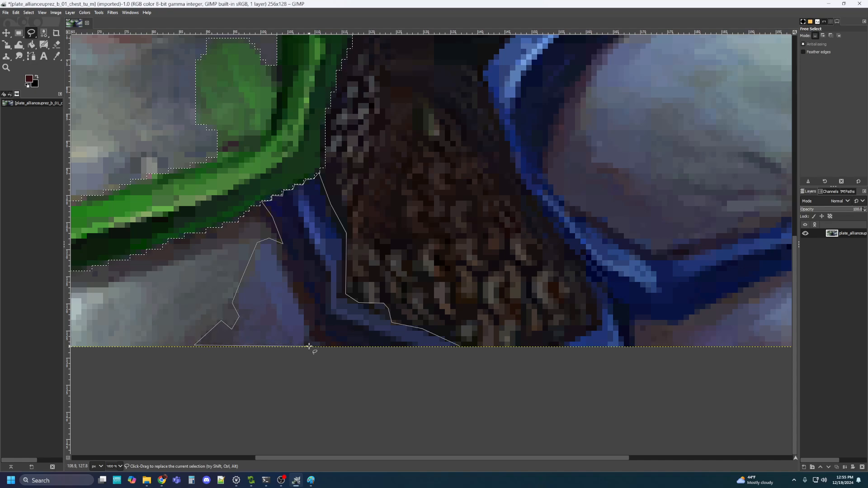
double_click(460, 347)
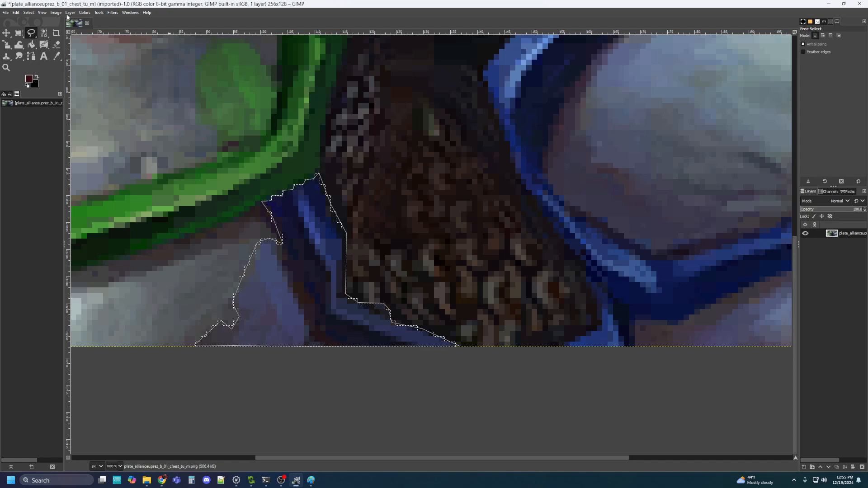
Recolour the strap green with Hue -112, Lightness -40.9 and Saturation 20.1
click(84, 13)
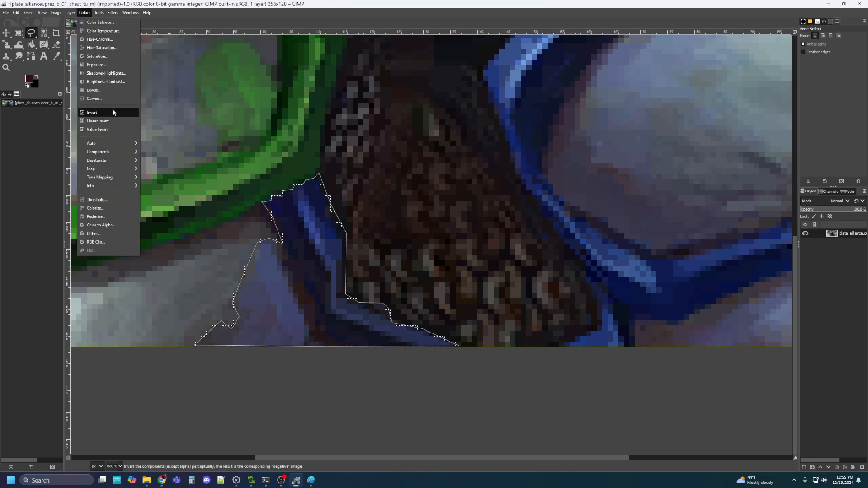
click(115, 47)
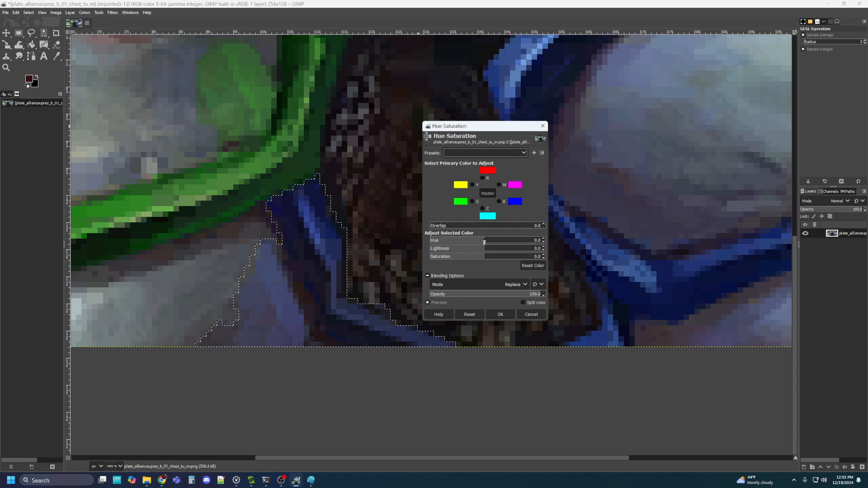
drag(492, 242, 447, 240)
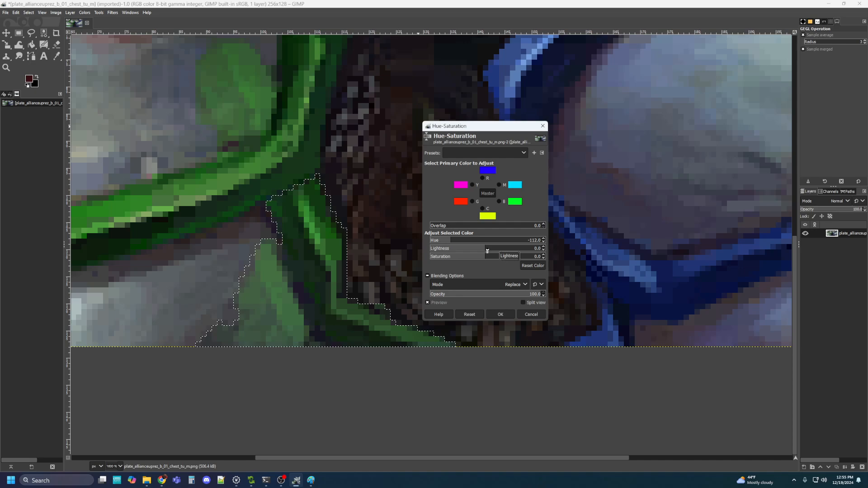
drag(488, 252, 472, 250)
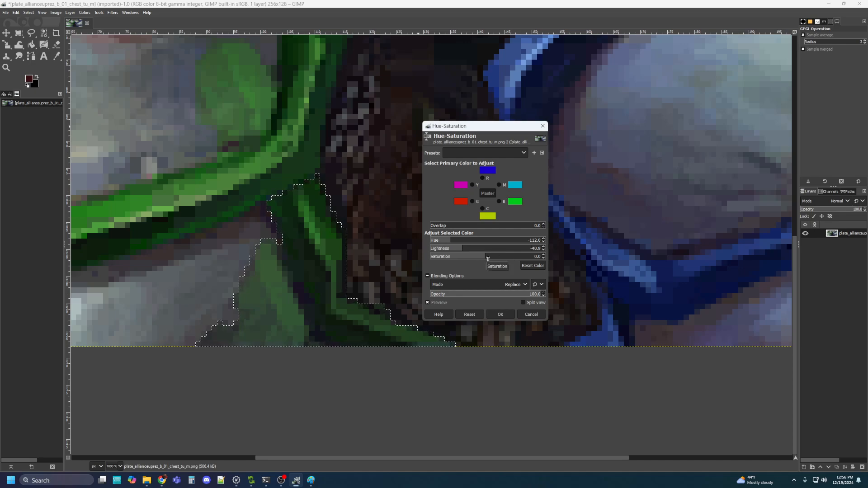
drag(488, 259, 492, 259)
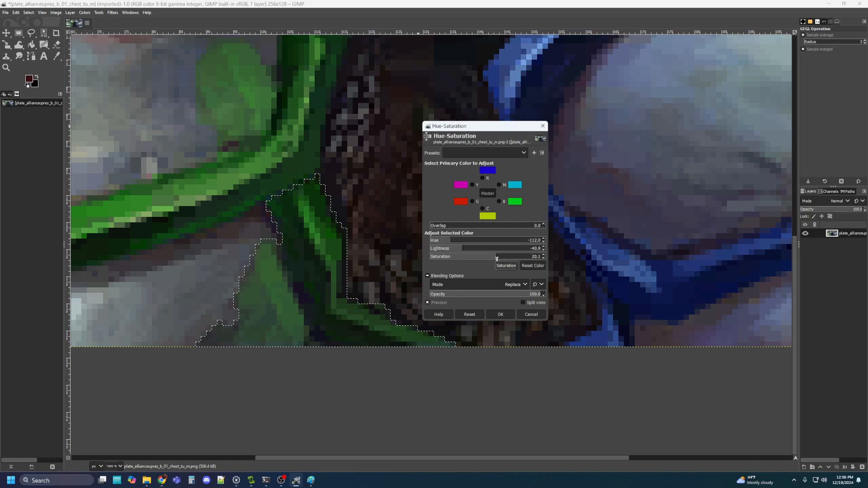
click(500, 313)
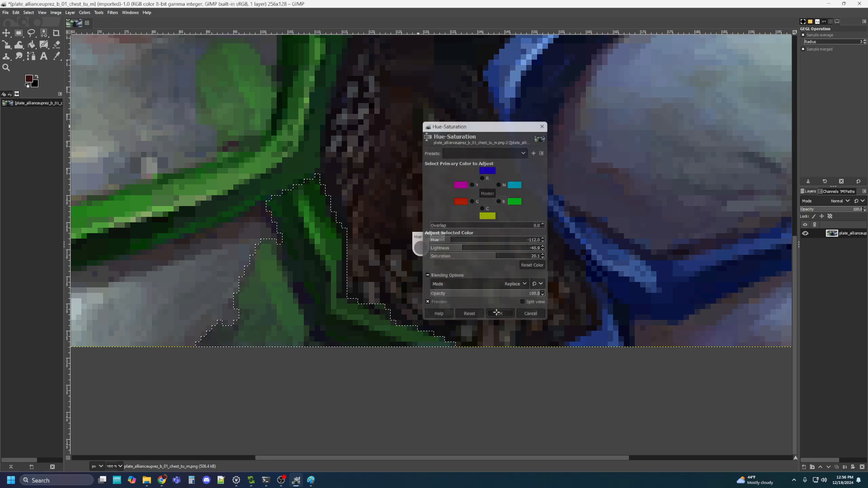
ctrl+scroll(459, 219, down, 5)
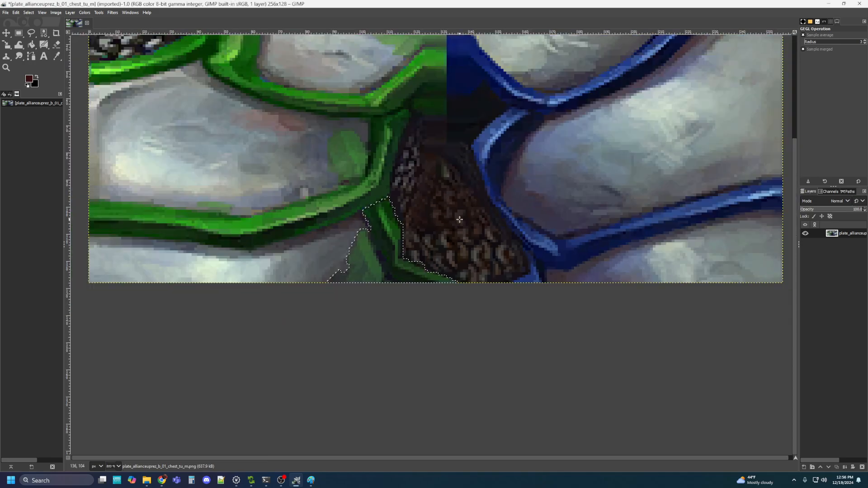
With Free Select, outline the right strap up to the top edge and across to the right edge
drag(513, 175, 474, 214)
ctrl+scroll(467, 234, up, 1)
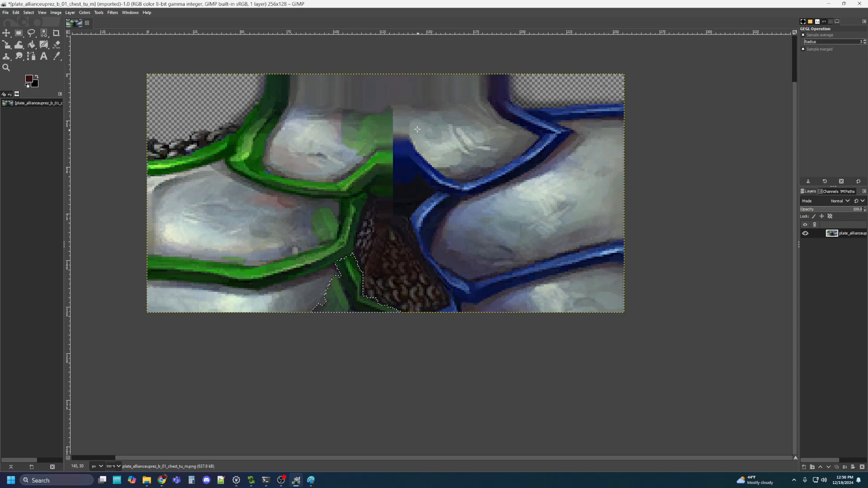
click(31, 34)
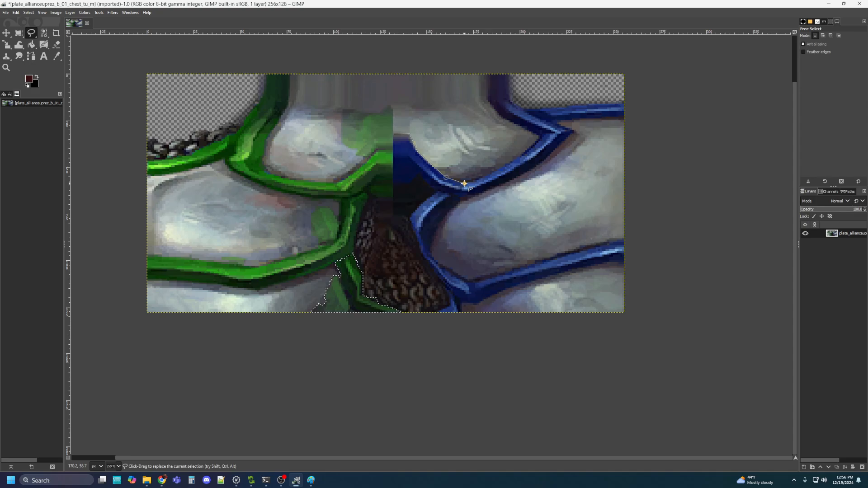
click(491, 175)
click(508, 164)
click(487, 97)
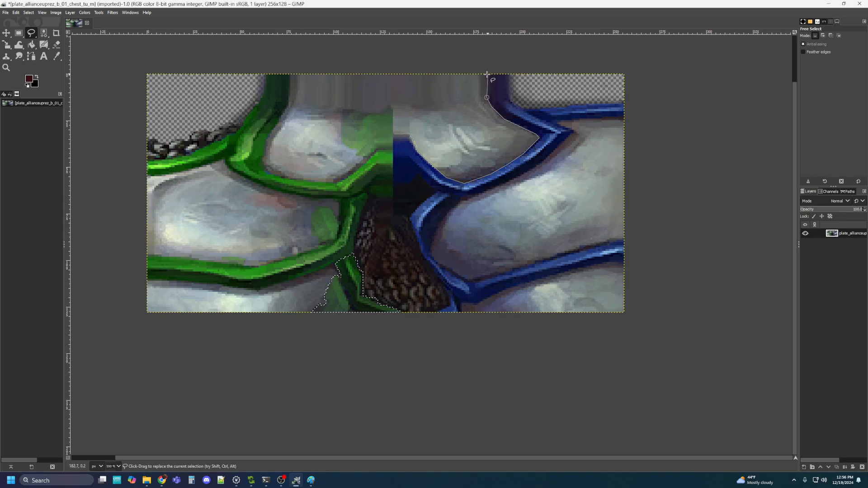
click(487, 73)
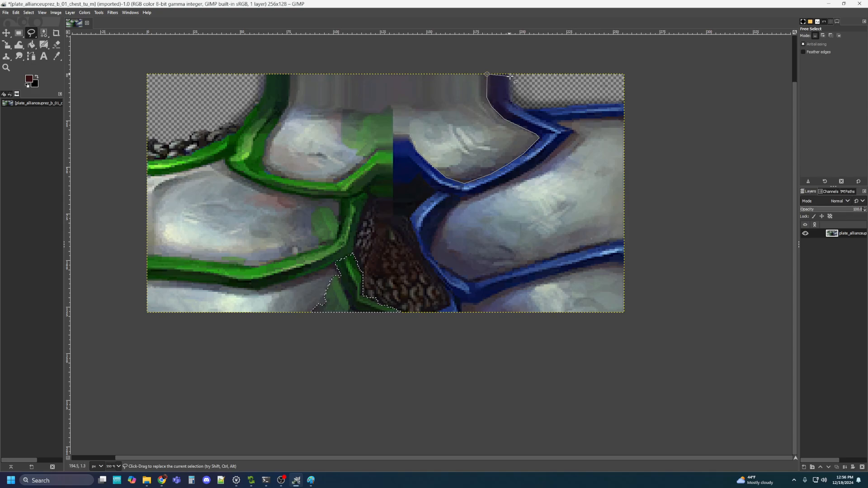
click(508, 74)
click(511, 100)
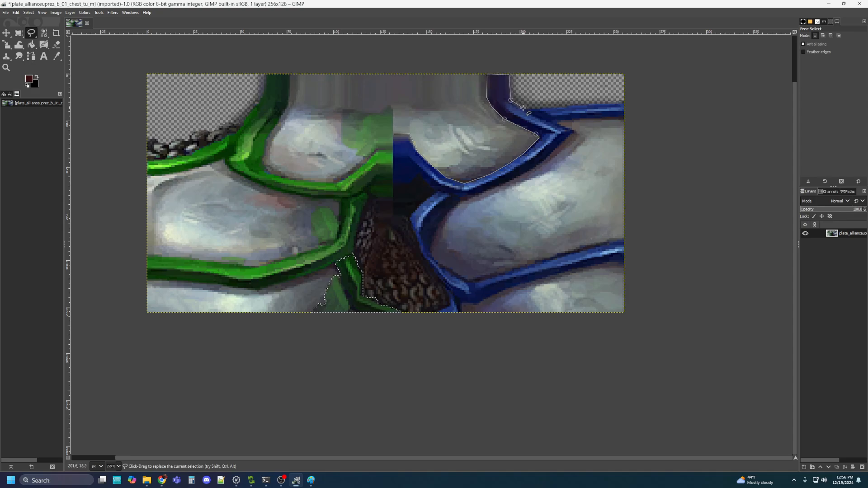
click(524, 109)
click(537, 109)
click(624, 104)
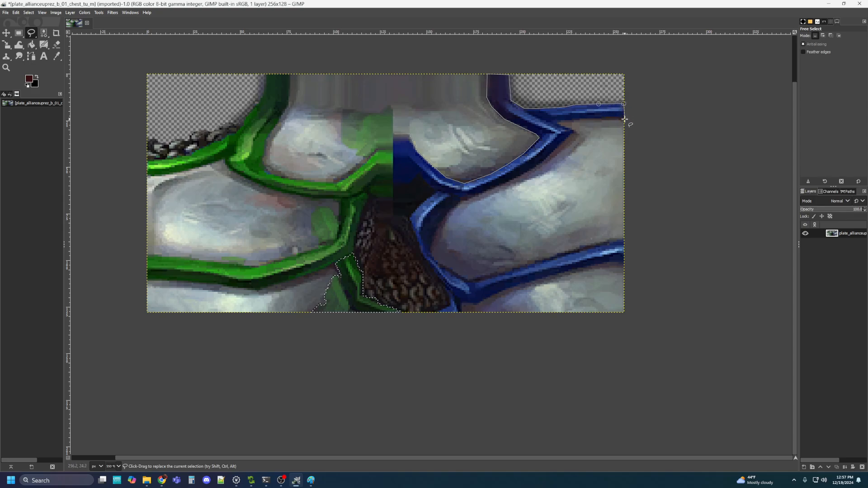
Trace back along the strap's underside, down the lower strap, and out to the right edge
click(574, 120)
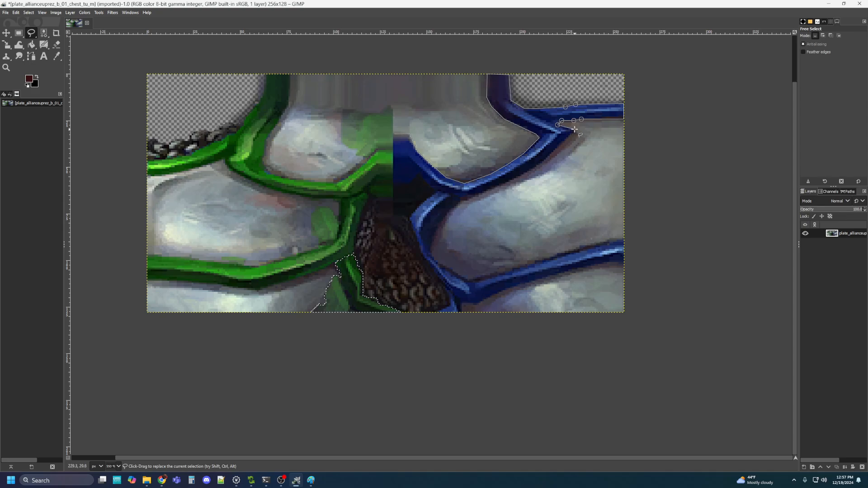
click(573, 133)
click(556, 150)
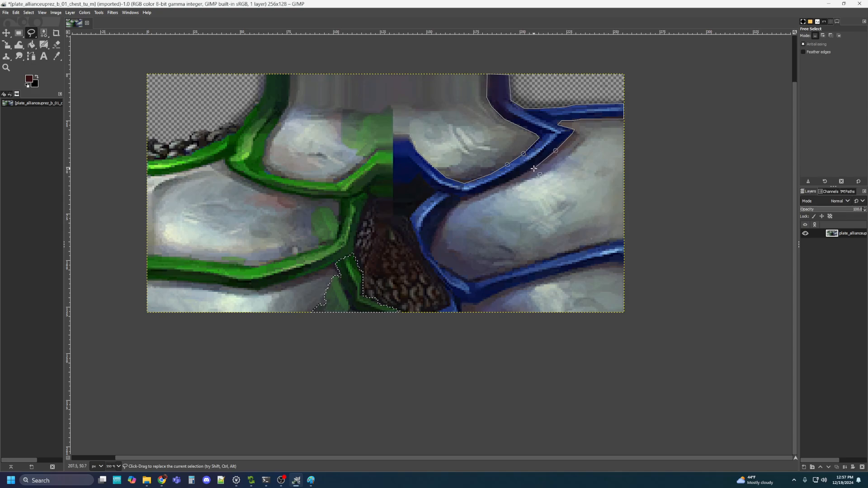
click(482, 193)
click(468, 199)
click(462, 198)
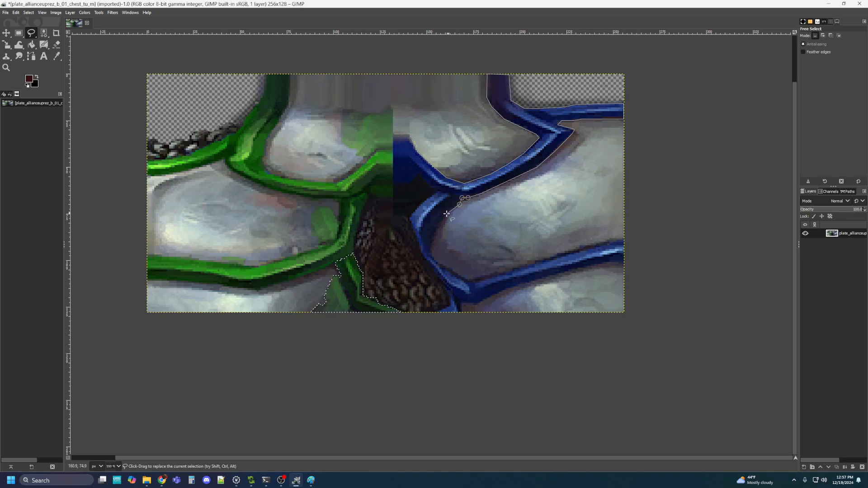
click(434, 233)
click(431, 255)
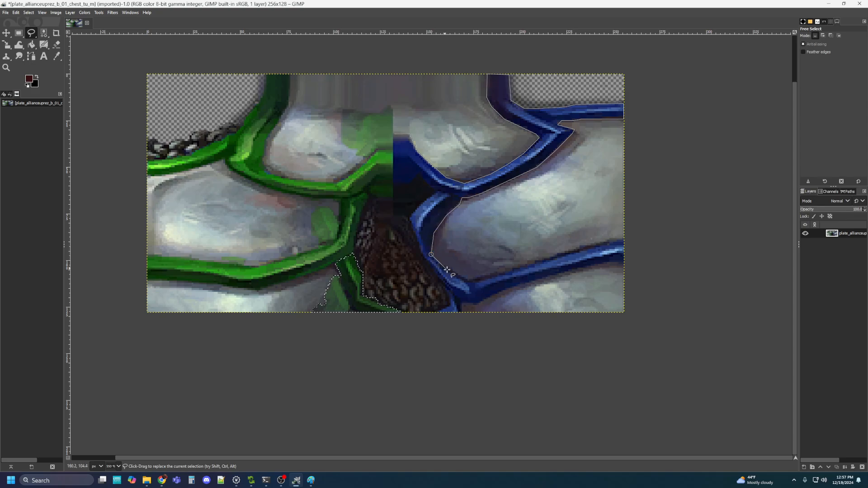
click(468, 282)
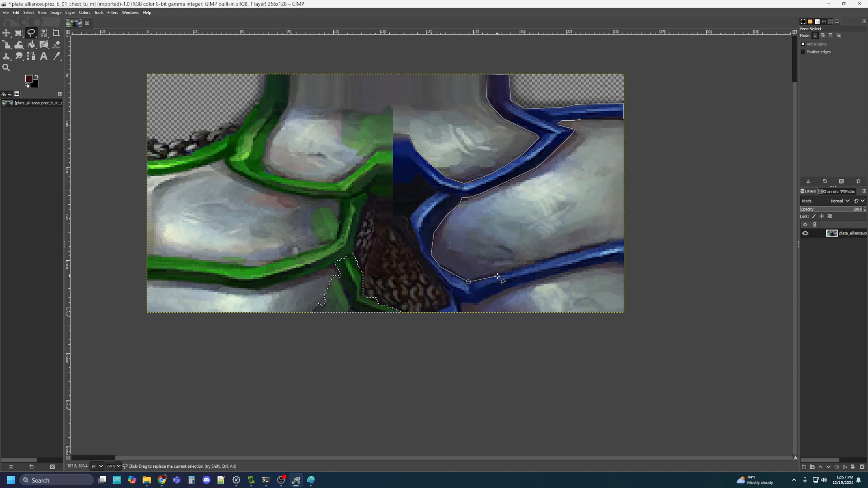
click(604, 243)
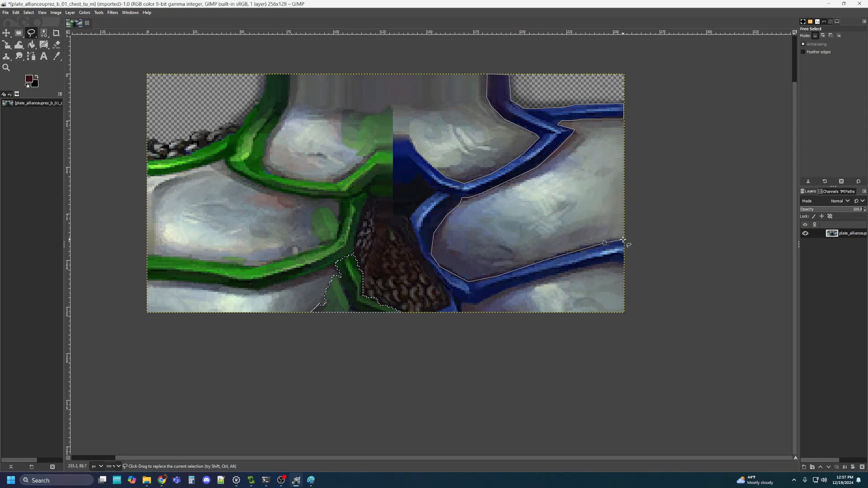
click(623, 239)
click(624, 263)
Trace along the bottom strap's lower edge and start up the strap beside the chainmail
click(518, 286)
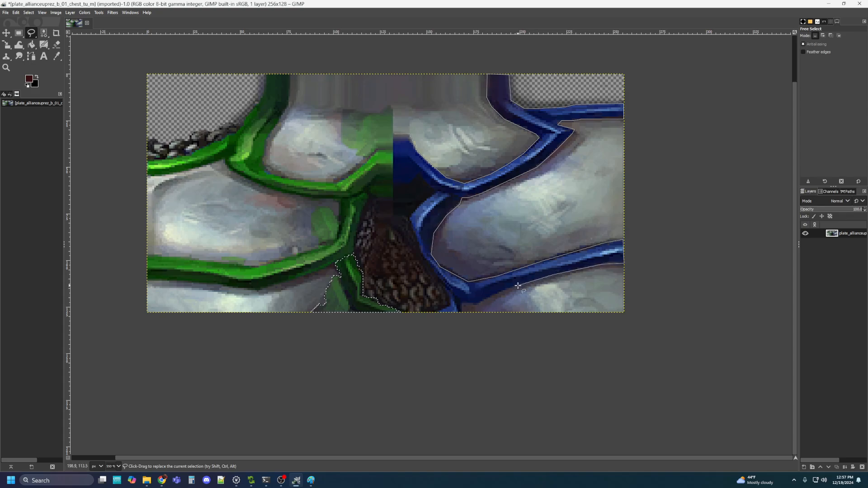
click(485, 300)
click(477, 306)
click(462, 303)
click(462, 312)
click(438, 312)
click(451, 304)
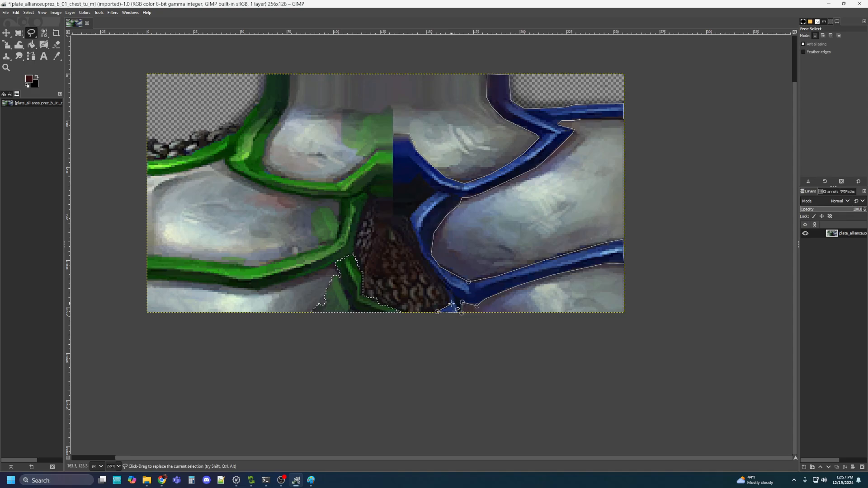
click(446, 287)
click(434, 272)
click(428, 260)
Finish the outline at the green-blue seam, nudge that point onto the boundary, and commit the selection
click(417, 239)
click(415, 227)
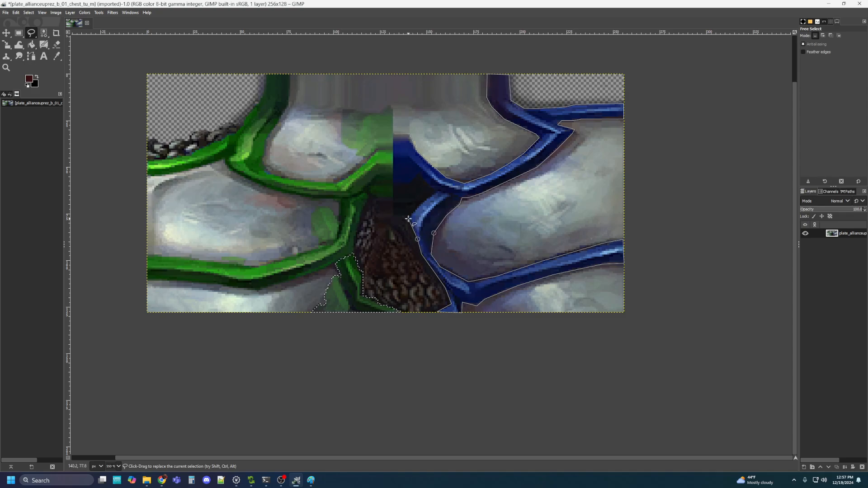
click(408, 219)
click(400, 215)
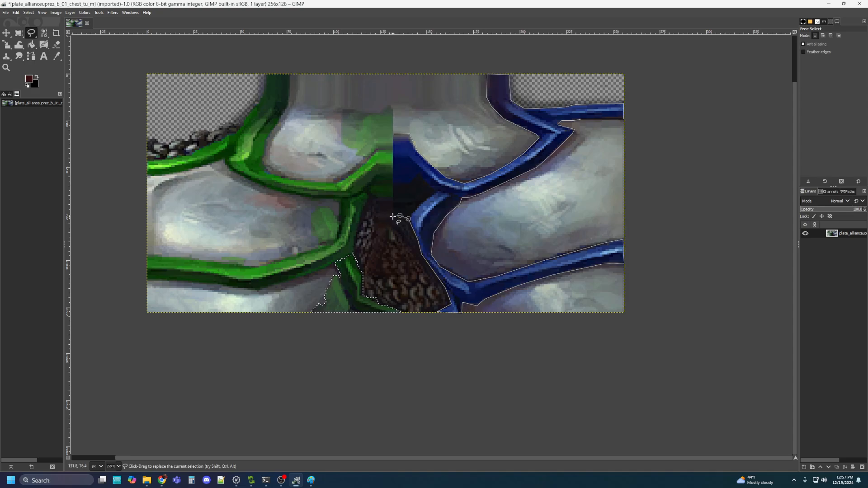
click(393, 216)
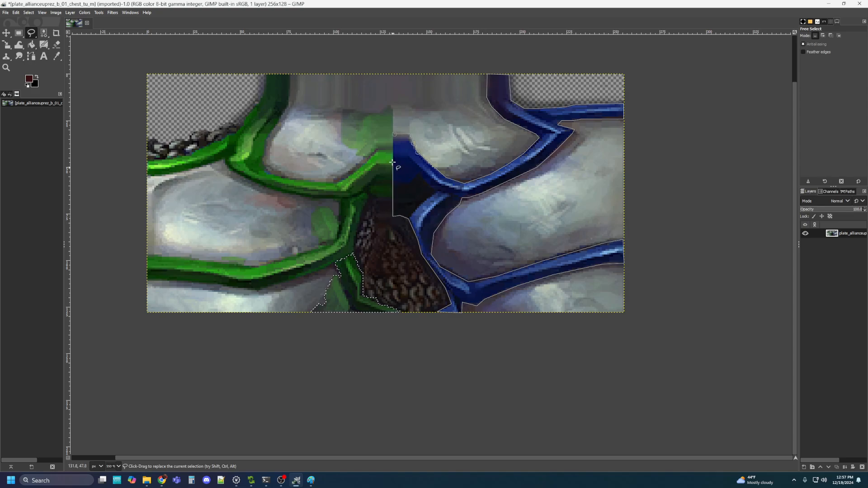
click(394, 134)
scroll(393, 134, up, 9)
drag(392, 135, 412, 135)
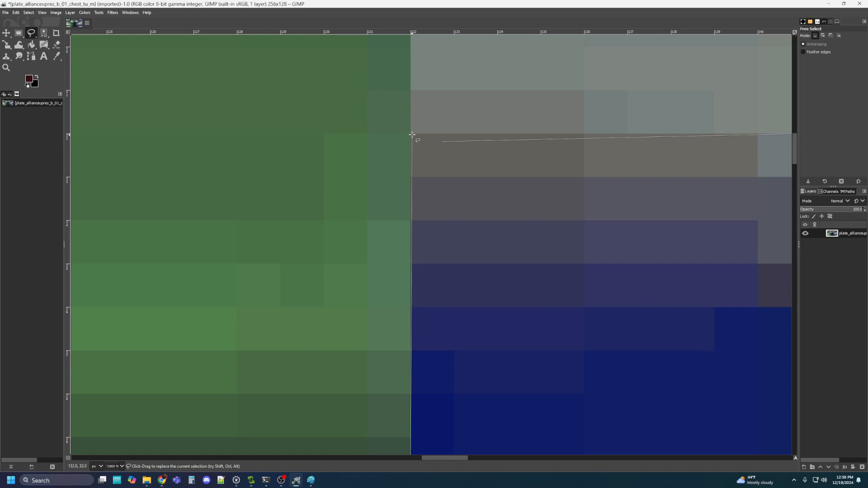
key(Return)
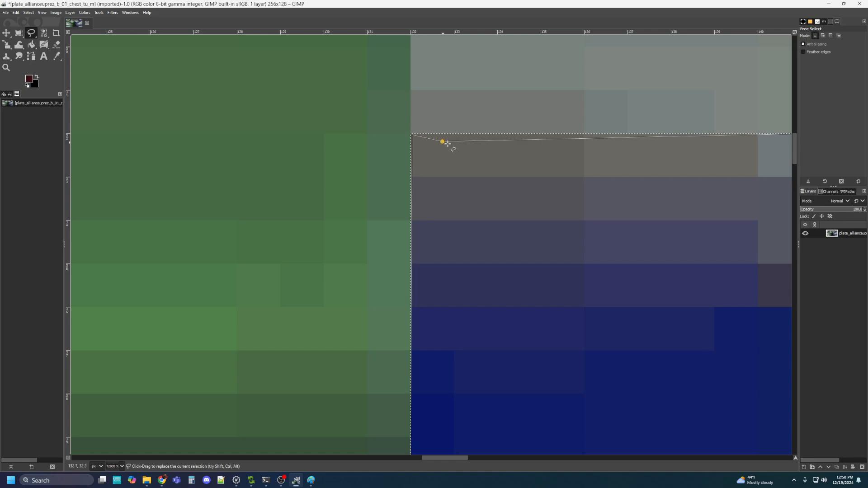
scroll(548, 208, down, 9)
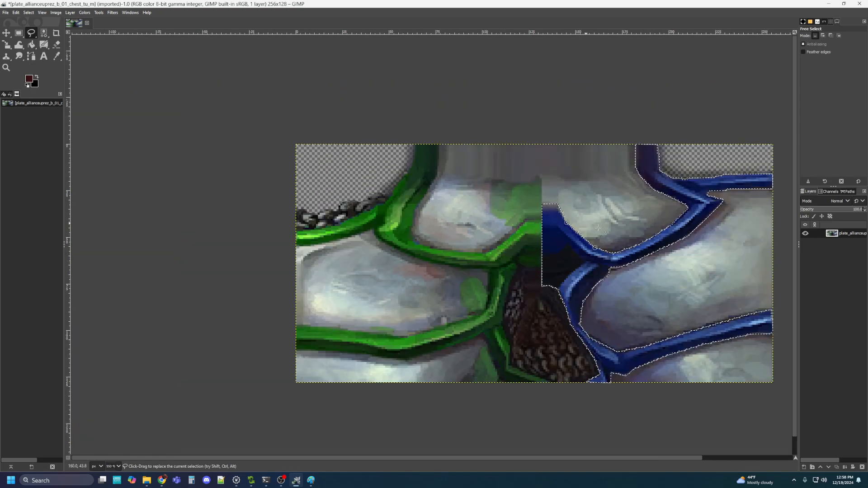
Turn the right-half trim green with Hue -112.0, Lightness -40.9 and Saturation 20.1
click(85, 12)
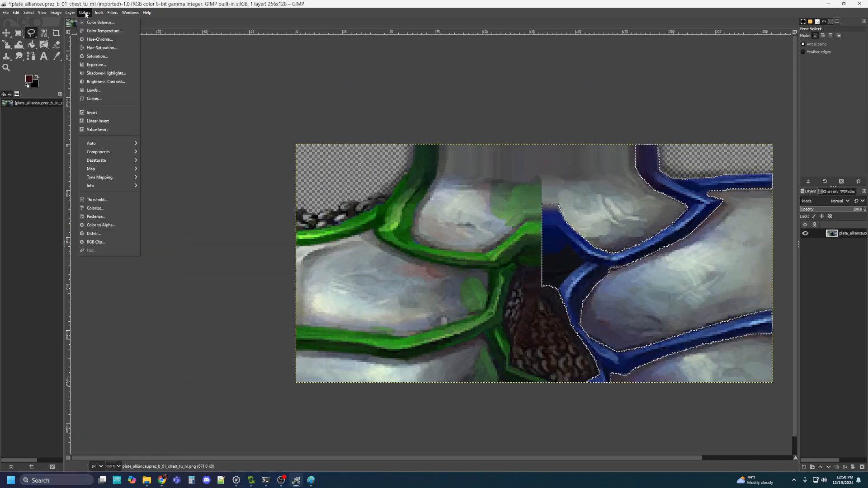
click(102, 47)
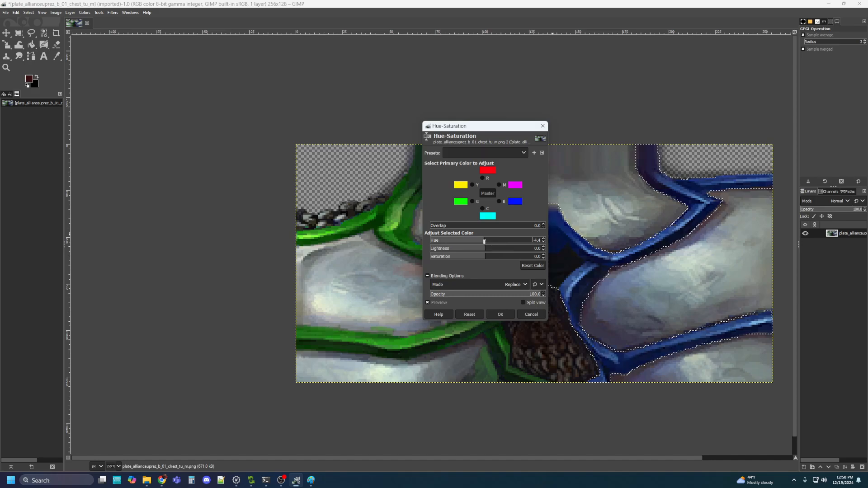
drag(485, 241, 461, 252)
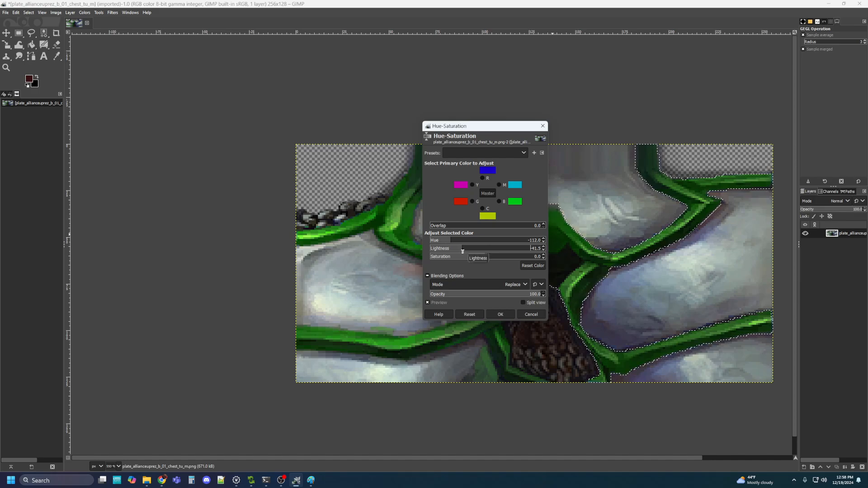
drag(462, 251, 497, 257)
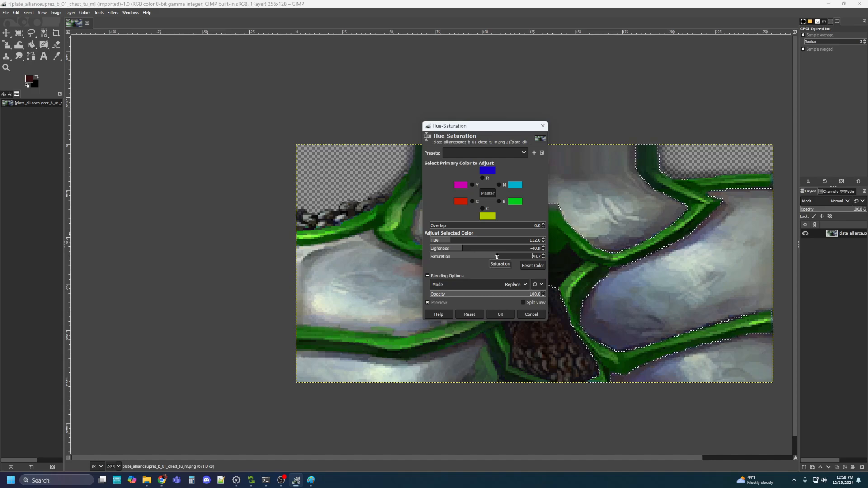
drag(497, 257, 496, 257)
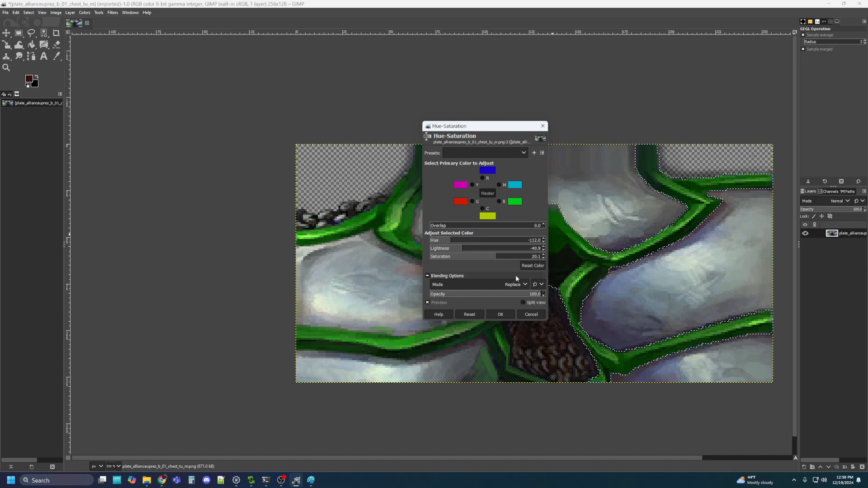
click(500, 315)
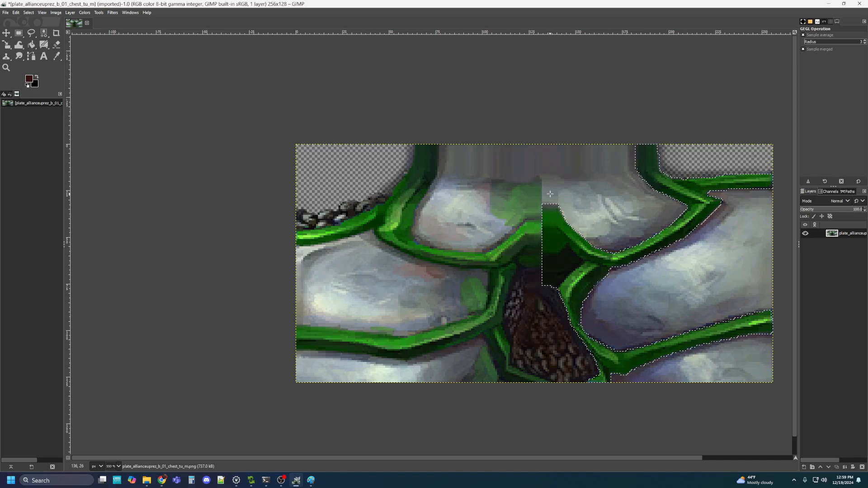
Export the green texture as plate_allianceuprez_g_01_chest_tu_m.png, accepting the default PNG options
click(6, 12)
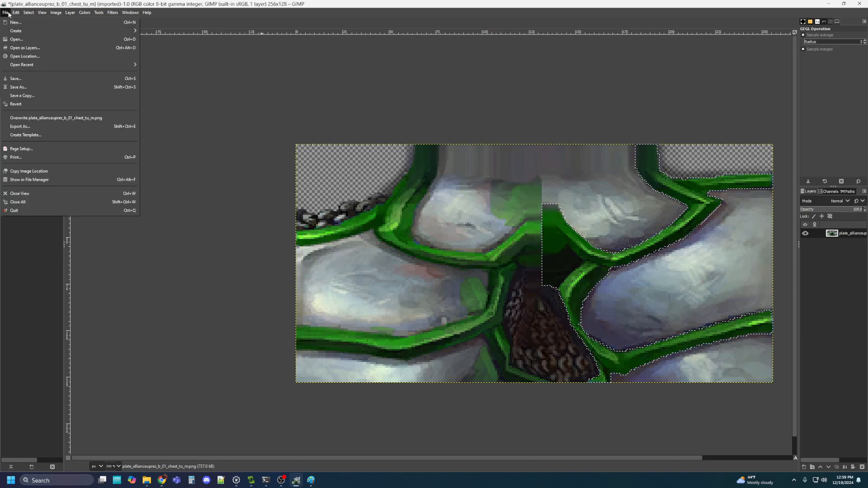
click(37, 127)
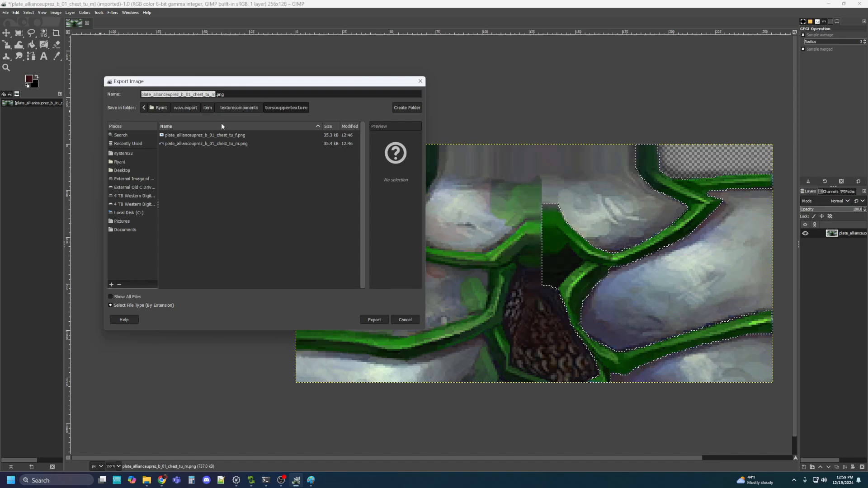
click(190, 94)
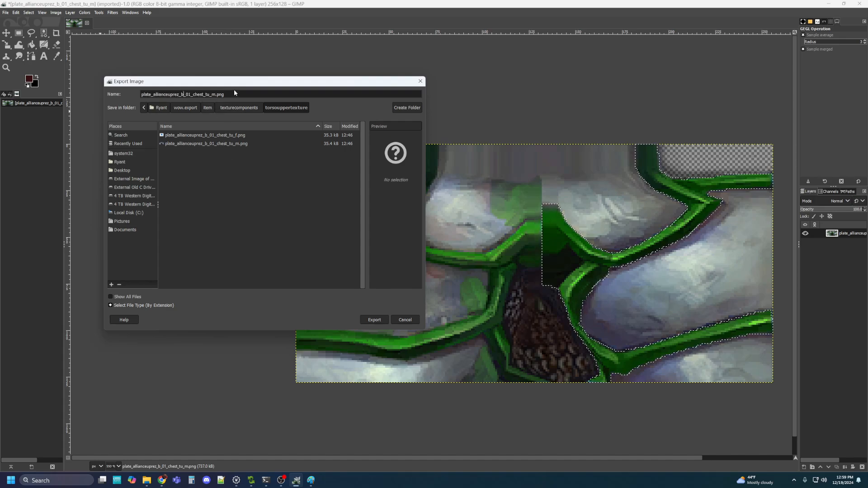
key(BackSpace)
text(g)
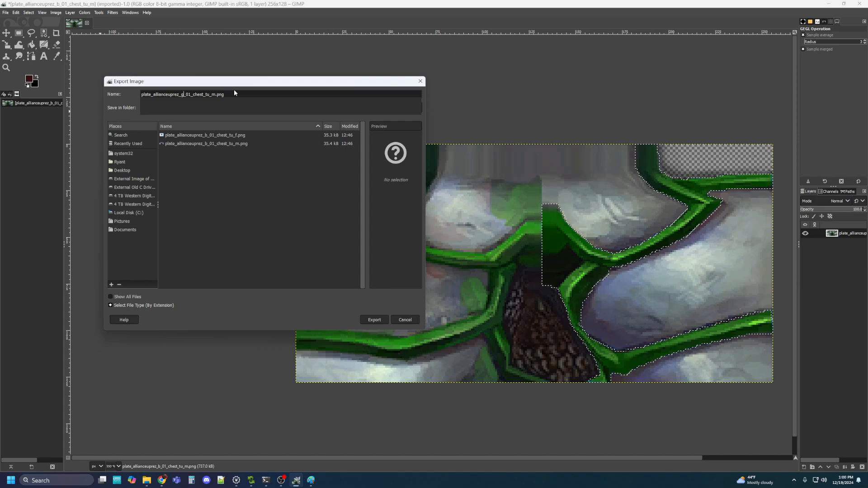
click(375, 320)
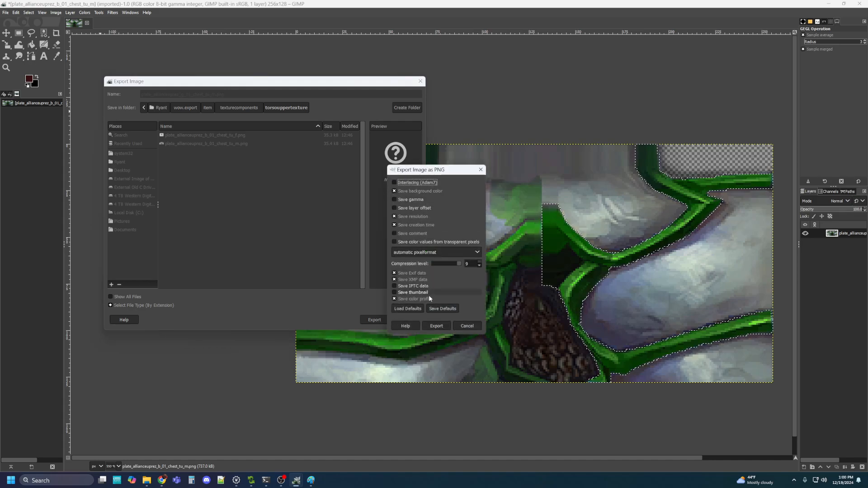
click(435, 327)
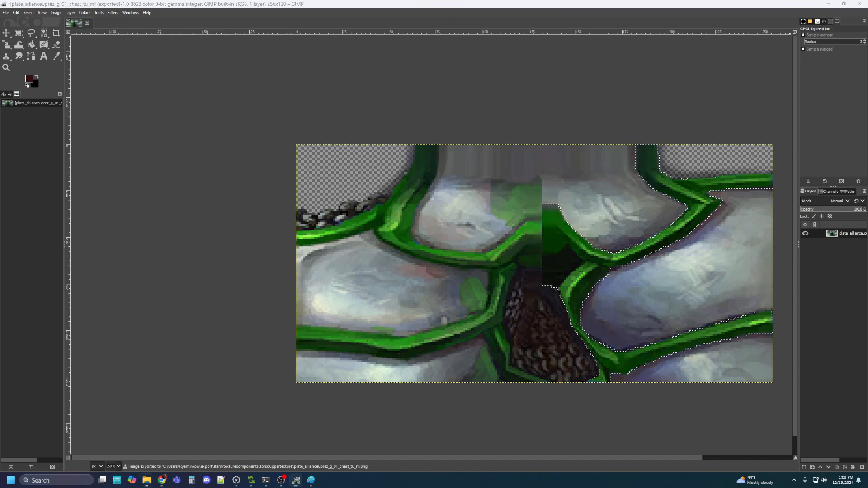
drag(867, 90, 667, 79)
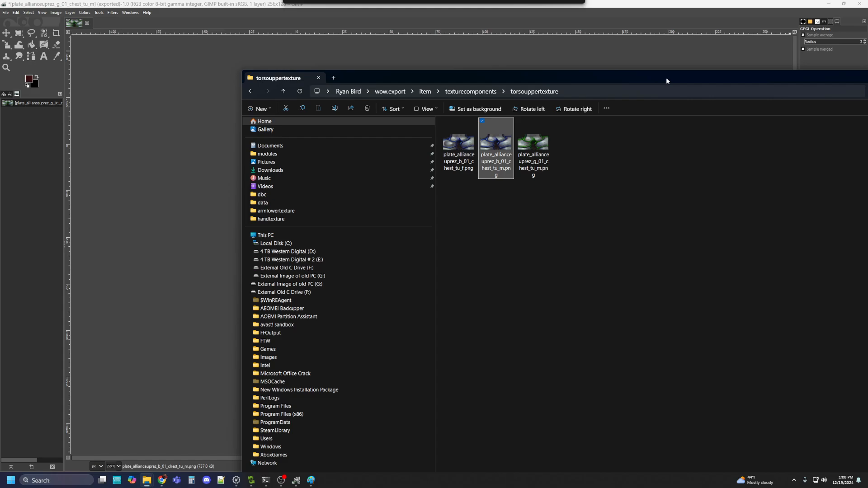
Move the File Explorer window aside to reveal the chest_tl_m texture in GIMP
drag(666, 81, 867, 0)
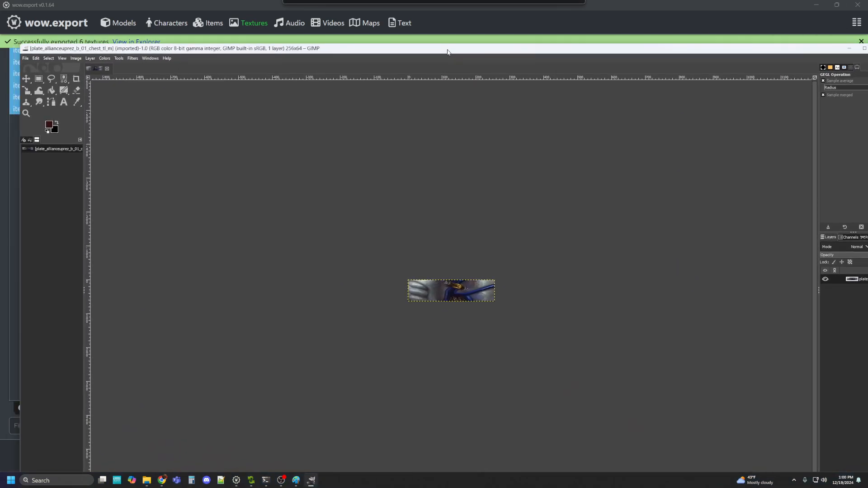
Maximize and zoom the image, then Free Select up the blue strap's left edge from the bottom
click(847, 47)
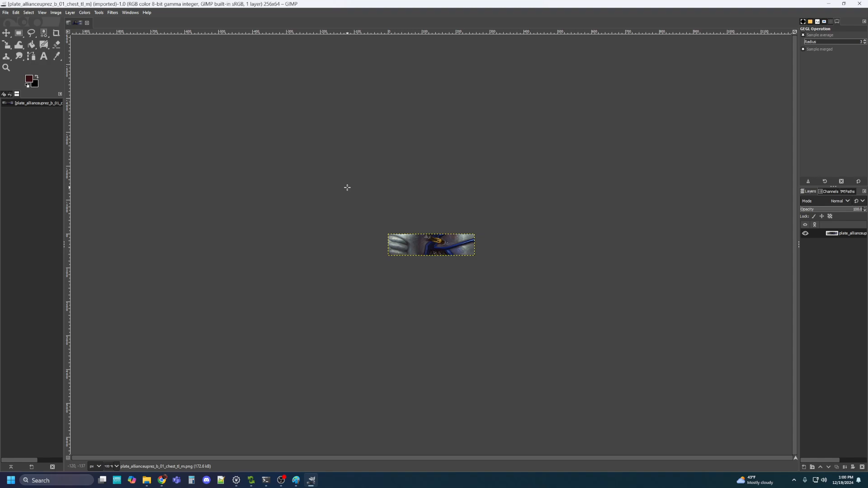
scroll(439, 248, up, 8)
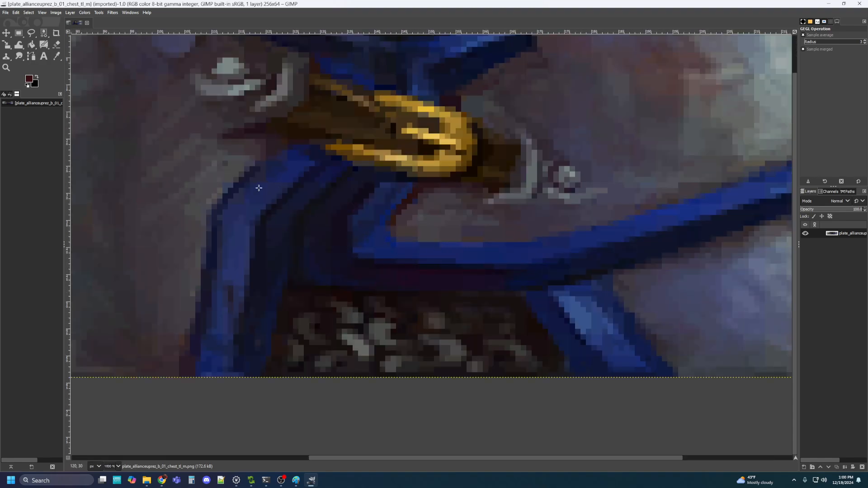
click(31, 33)
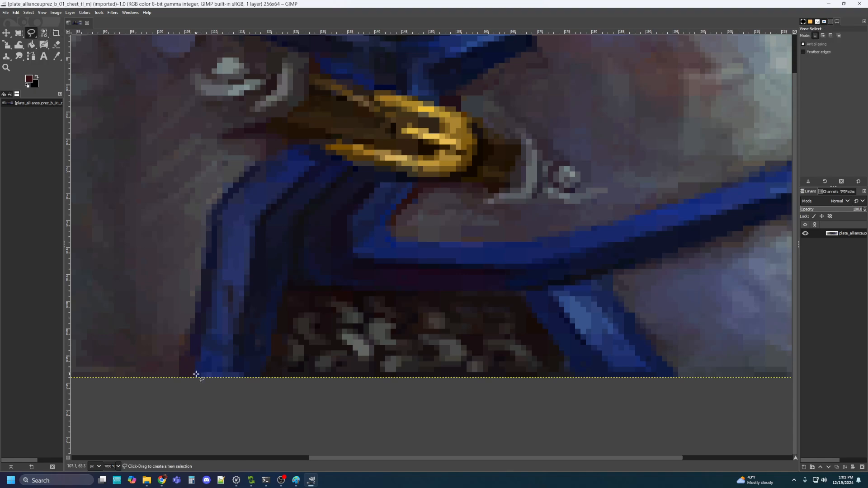
click(180, 376)
click(180, 357)
click(190, 351)
click(198, 305)
click(200, 286)
click(202, 247)
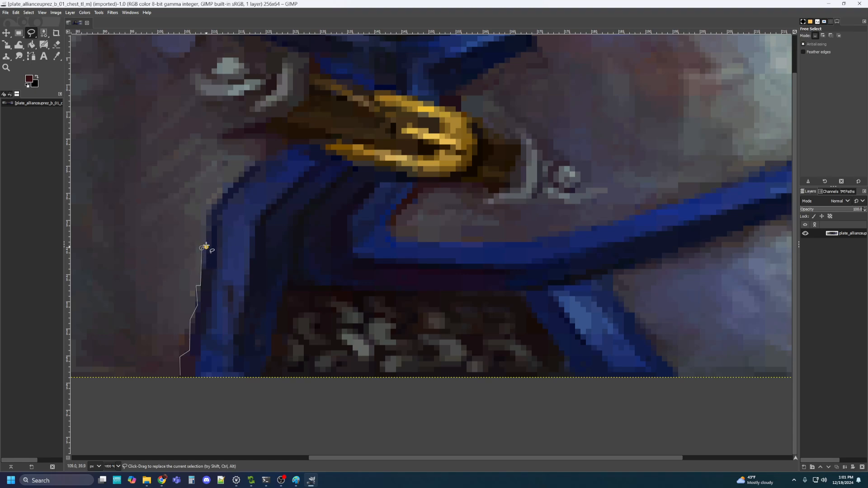
click(206, 247)
click(206, 207)
Continue the outline around the strap's upper-left corner and beneath the gold buckle
click(222, 195)
click(222, 184)
click(234, 181)
click(244, 162)
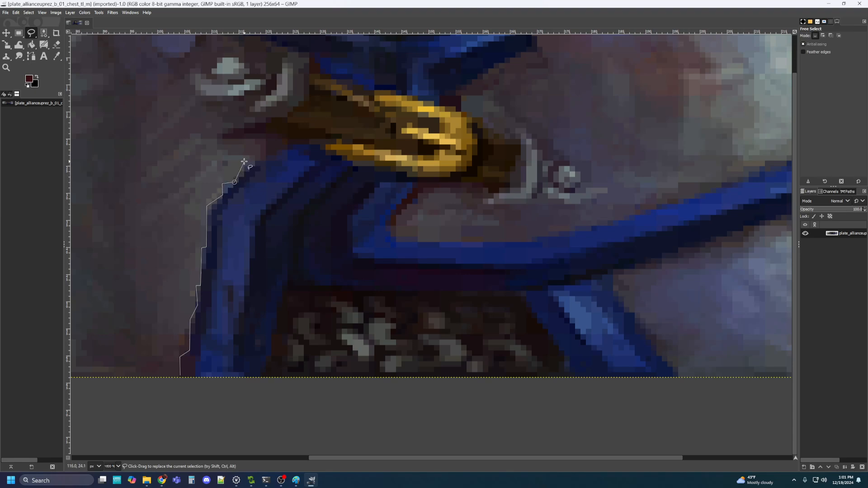
click(271, 156)
click(287, 147)
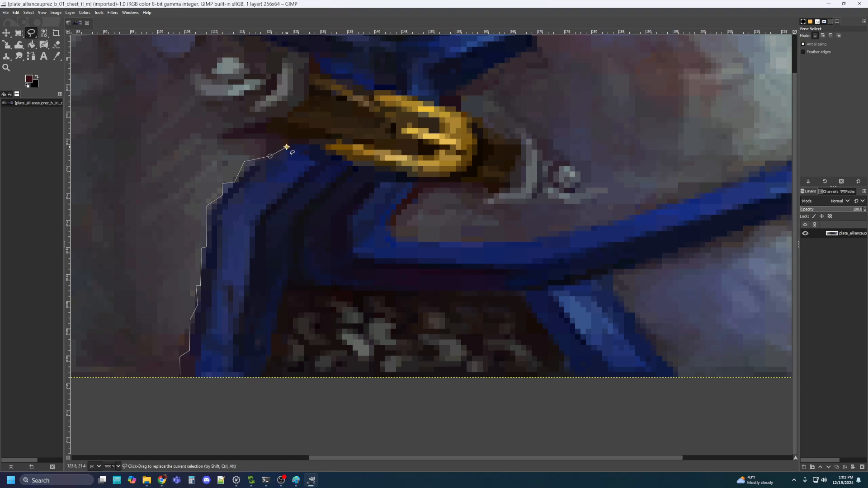
click(319, 145)
click(326, 154)
Follow the buckle's lower edge to its right end and down the strap's right side
click(342, 156)
click(353, 162)
click(357, 167)
click(376, 167)
click(383, 172)
click(403, 174)
click(413, 180)
click(409, 196)
Trace into the inner corner and along the diagonal strap's top edge
click(386, 226)
click(407, 242)
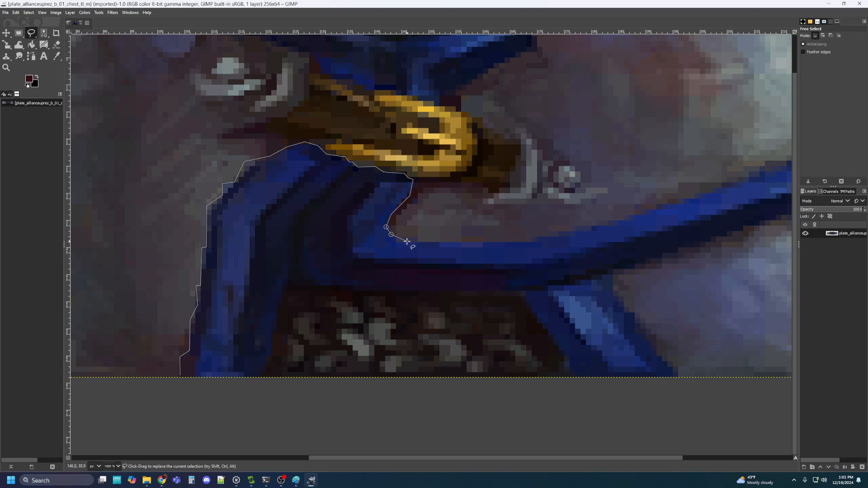
click(525, 242)
click(538, 238)
drag(705, 194, 362, 252)
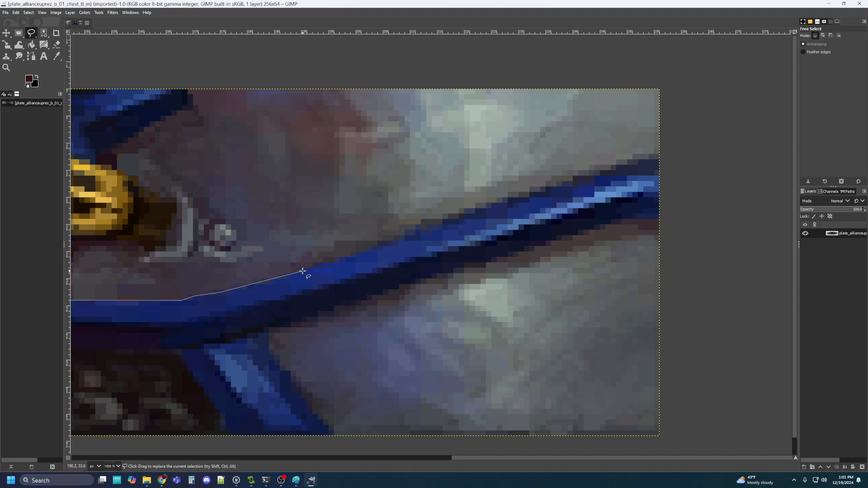
Extend the outline along the diagonal strap's upper edge to the image's right edge
click(303, 271)
click(302, 263)
click(322, 263)
click(403, 226)
click(424, 220)
click(471, 213)
click(536, 187)
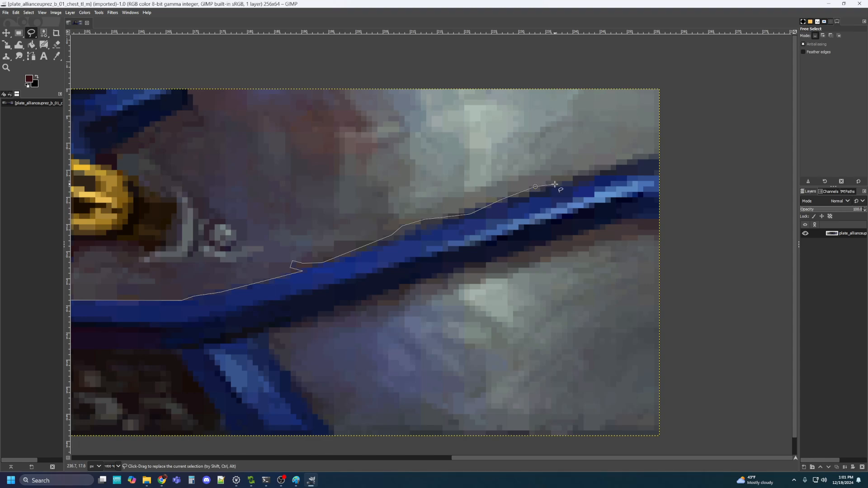
click(620, 164)
click(658, 154)
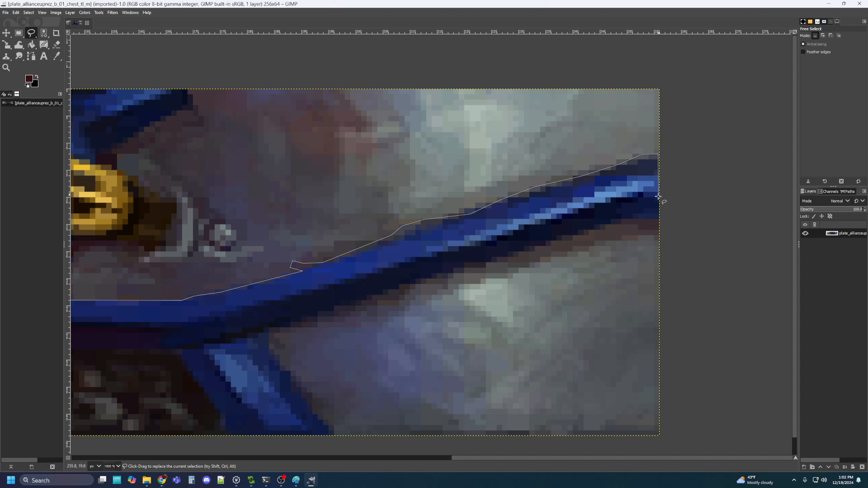
click(659, 220)
click(622, 220)
Trace back along the lower edge and around the downward strap to the chain-mail patch
click(270, 328)
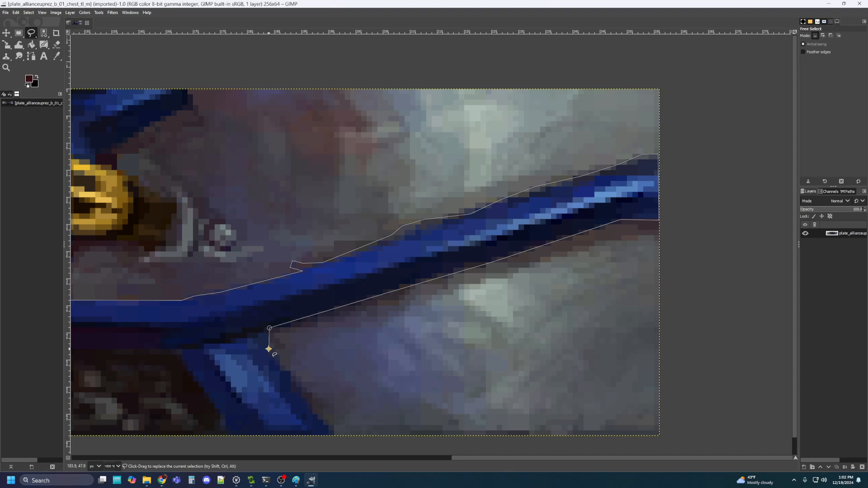
click(268, 349)
scroll(329, 341, down, 5)
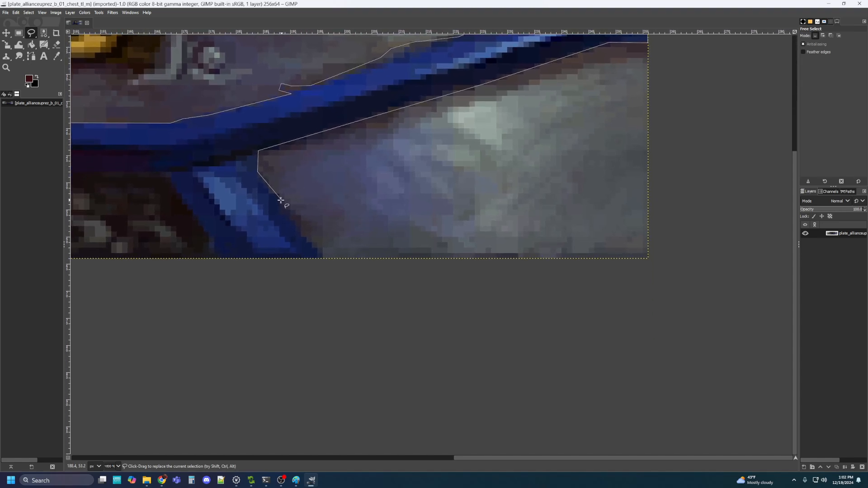
click(306, 242)
click(191, 259)
click(204, 233)
click(171, 182)
click(169, 174)
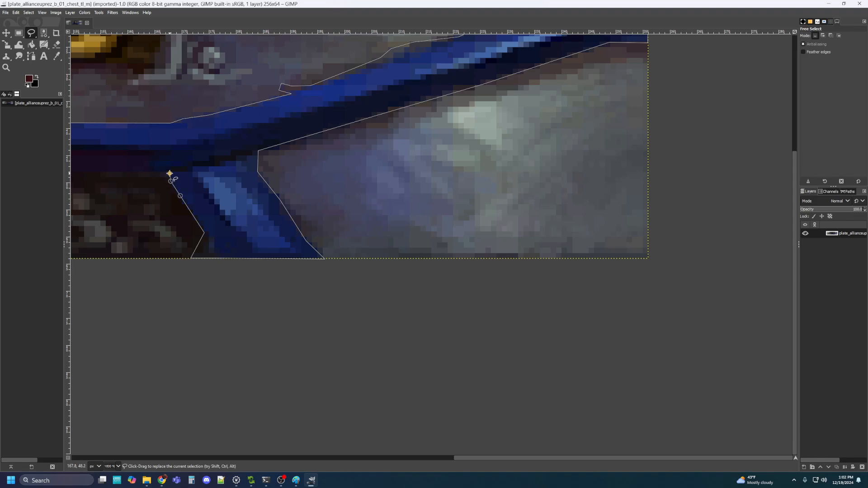
Outline around the chain-mail patch, close the polygon, and commit it as the selection
drag(139, 174, 432, 134)
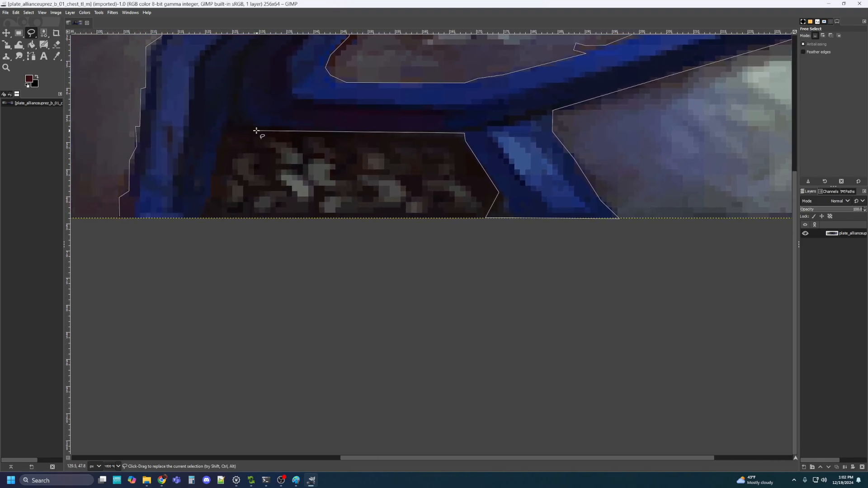
click(219, 141)
click(212, 196)
click(203, 212)
click(120, 217)
key(Return)
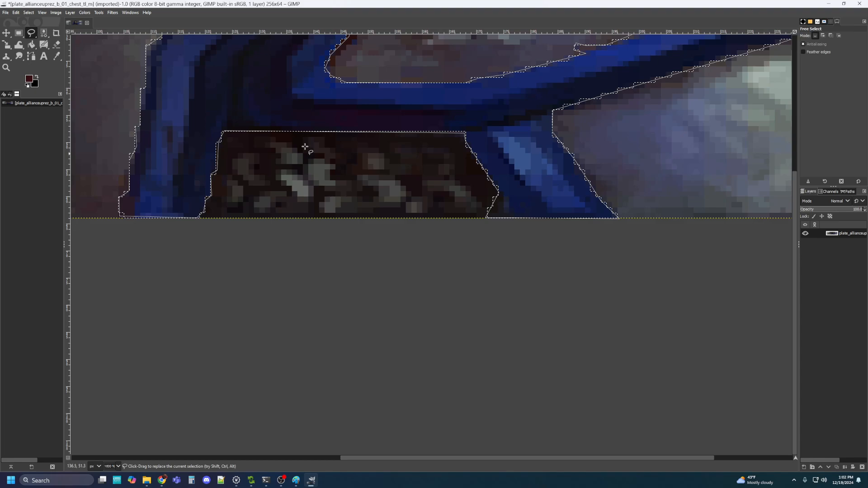
scroll(305, 147, down, 3)
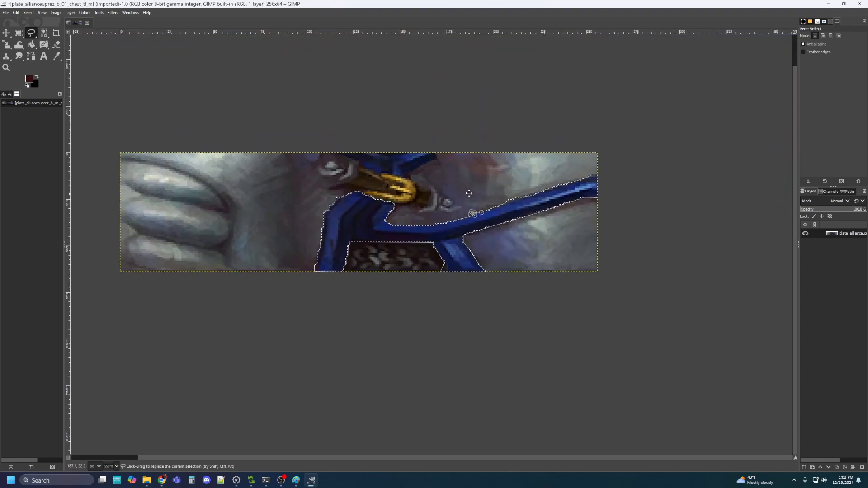
Apply Hue-Saturation to the trim straps: hue -112, lightness -40.9, saturation 20.1
click(85, 13)
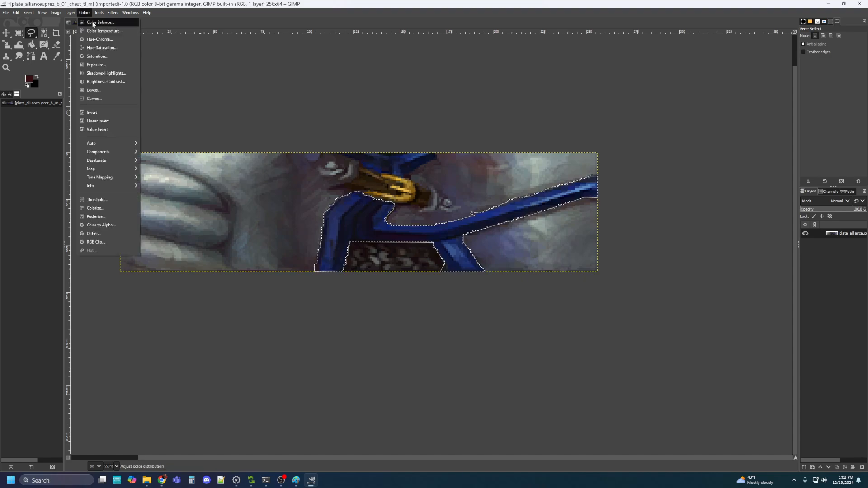
click(111, 50)
click(299, 482)
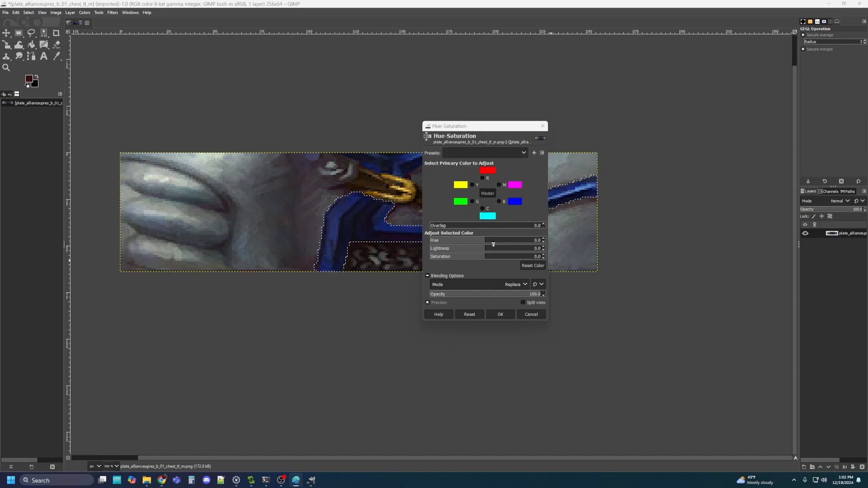
drag(484, 243, 460, 248)
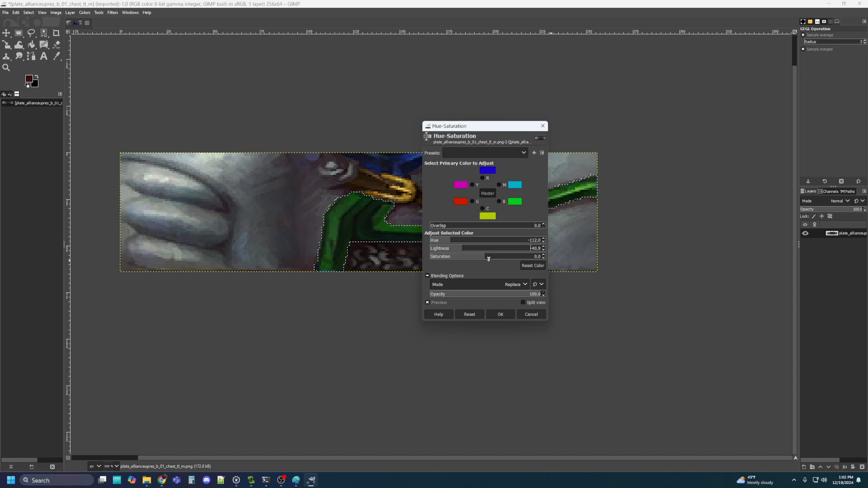
drag(486, 258, 491, 258)
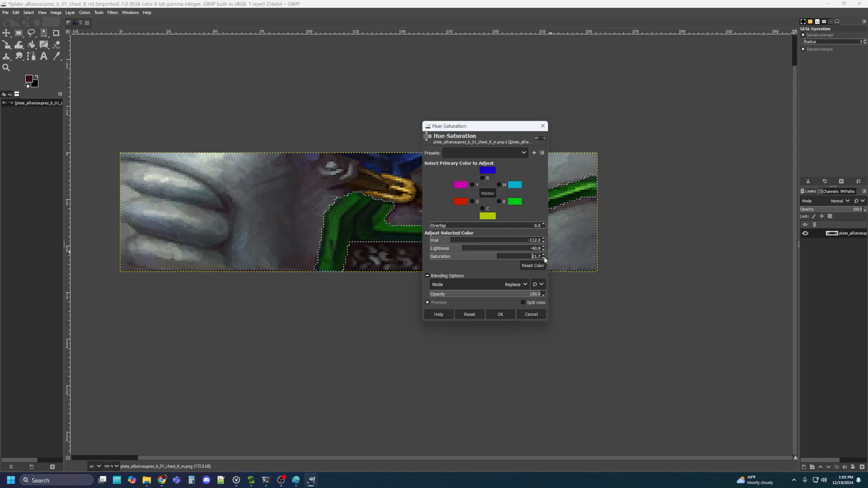
drag(541, 258, 504, 257)
key(BackSpace)
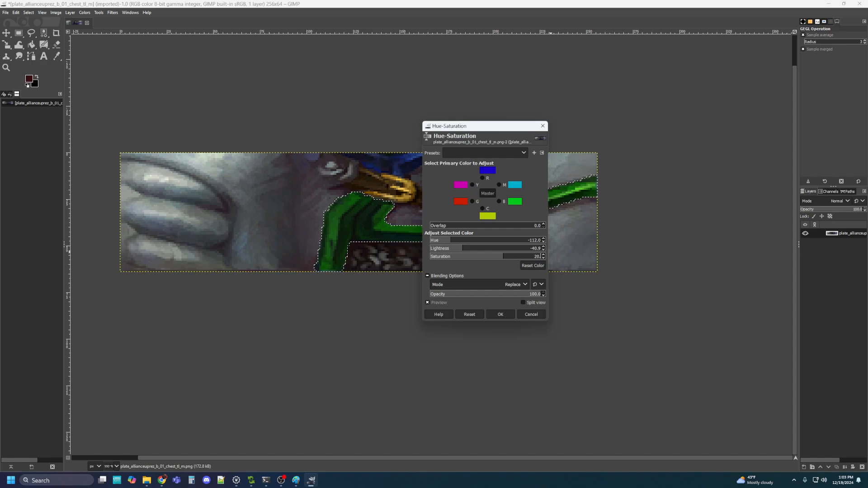
click(500, 315)
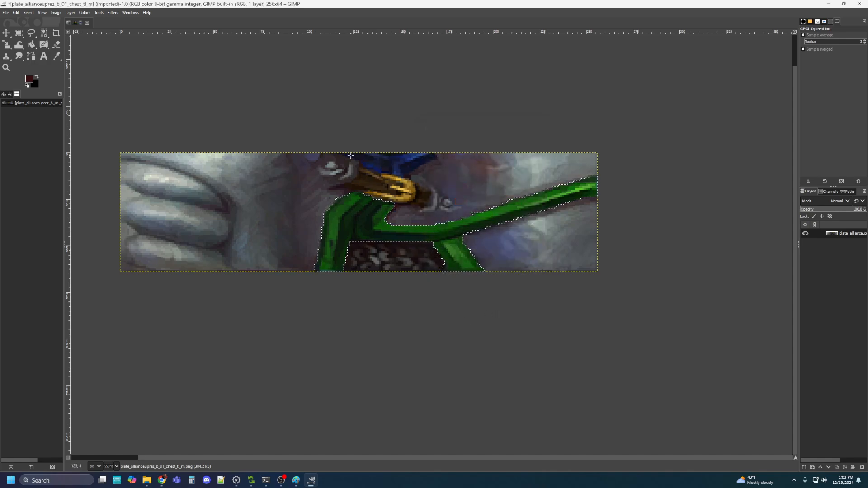
Zoom in and start a Free Select outline from the top edge along the gold buckle
scroll(348, 162, up, 3)
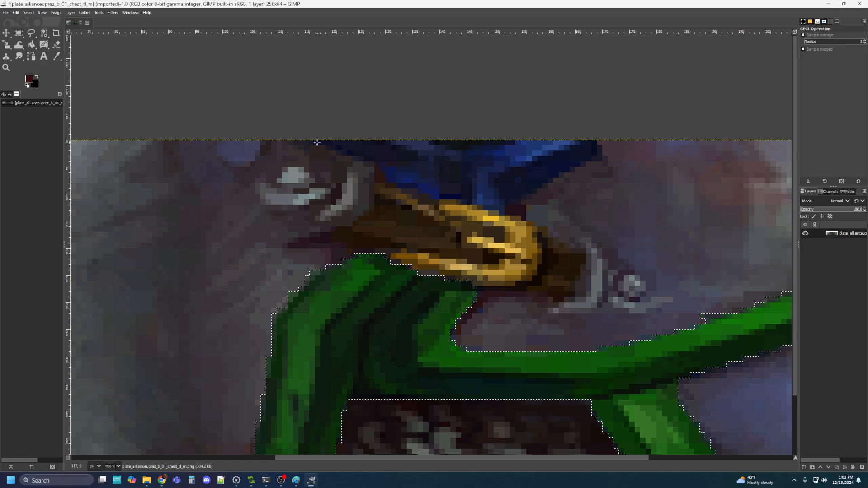
click(31, 36)
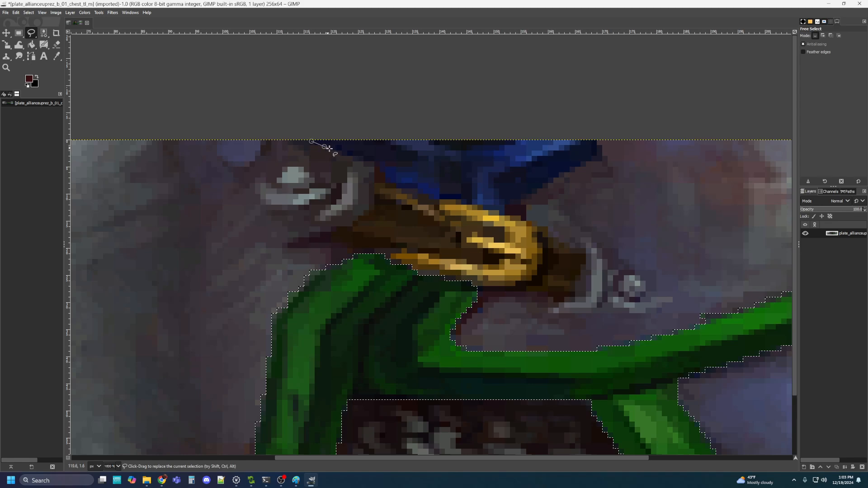
click(367, 160)
click(380, 165)
click(388, 183)
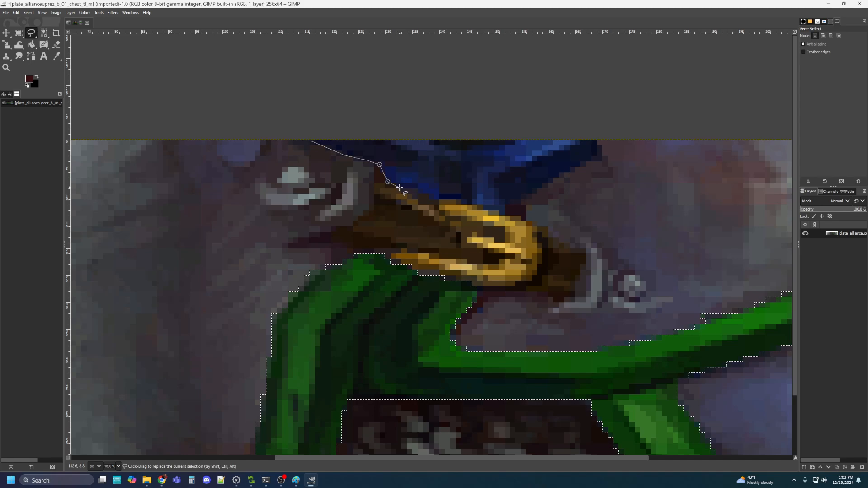
click(400, 187)
click(419, 190)
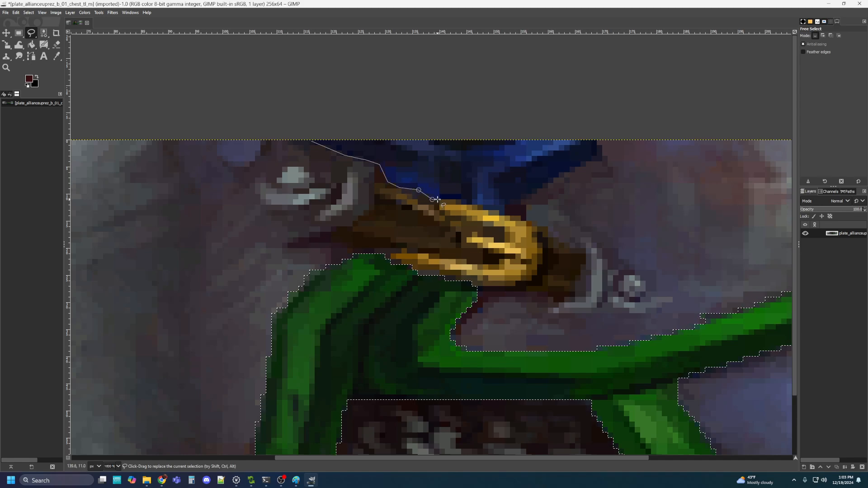
click(439, 199)
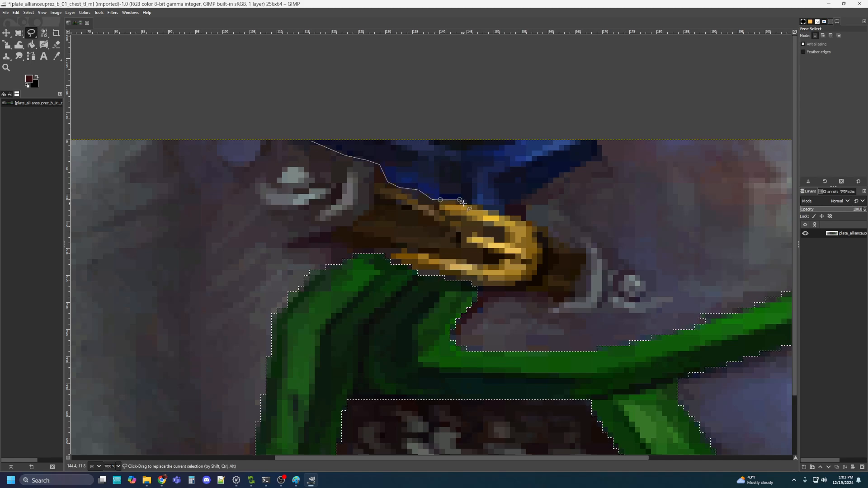
click(478, 205)
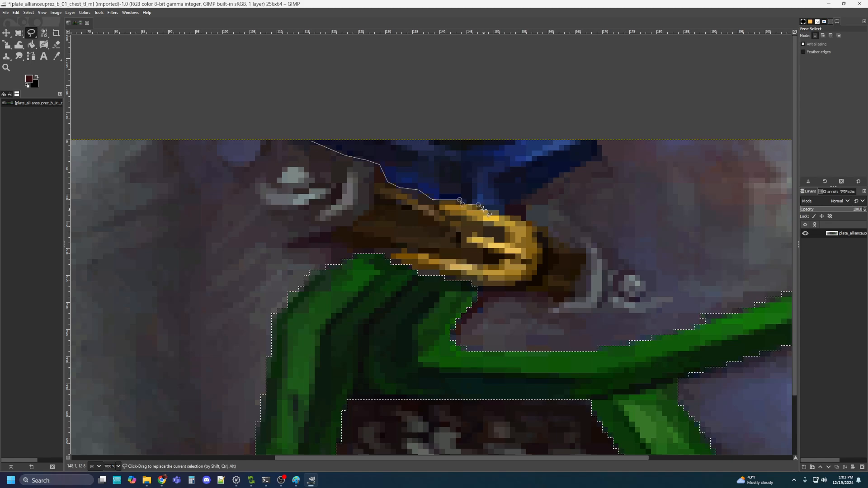
click(484, 208)
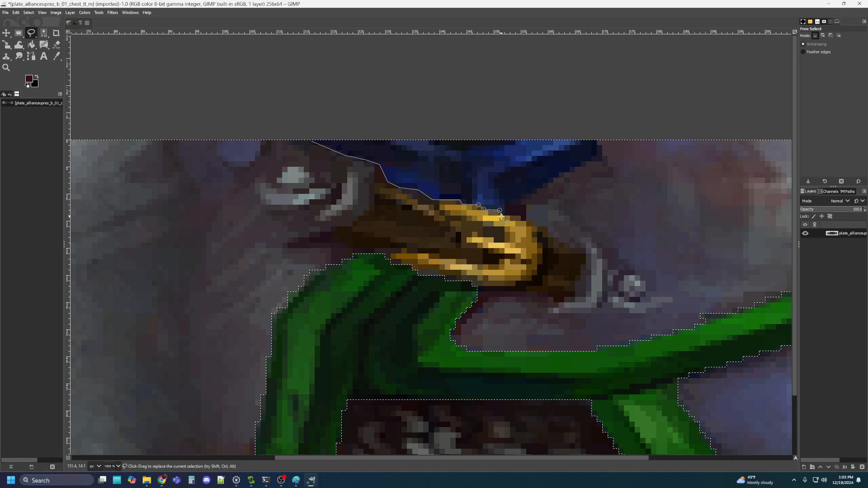
Trace around the buckle's tip and up the strap's right side, then close the selection
click(505, 216)
click(508, 205)
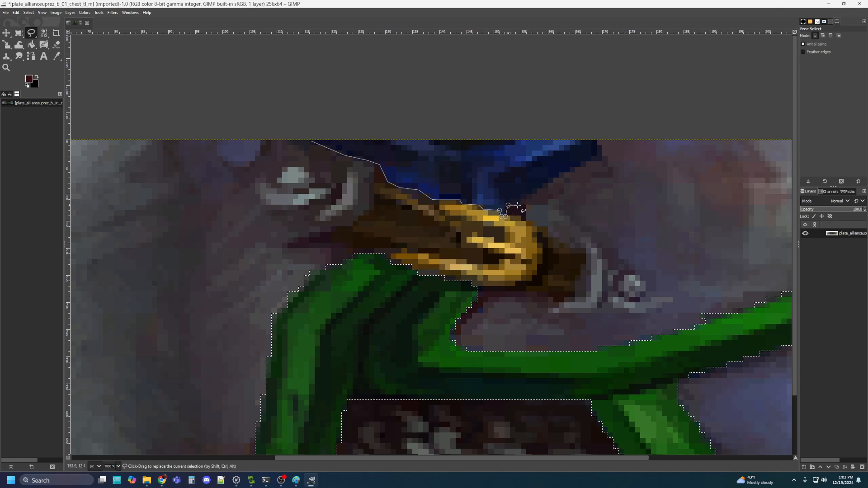
click(520, 204)
click(526, 198)
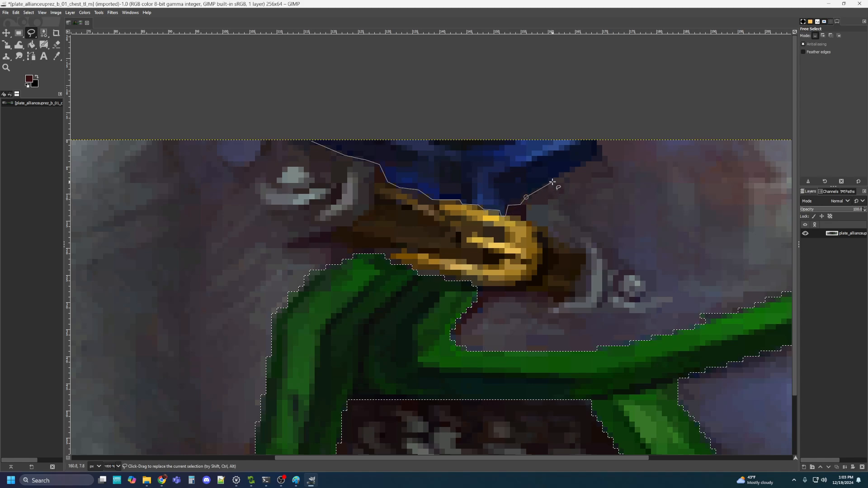
click(587, 162)
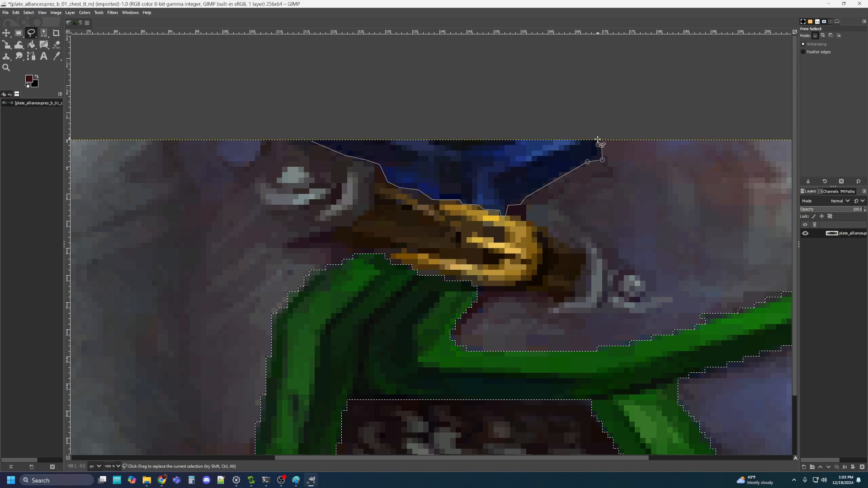
click(598, 140)
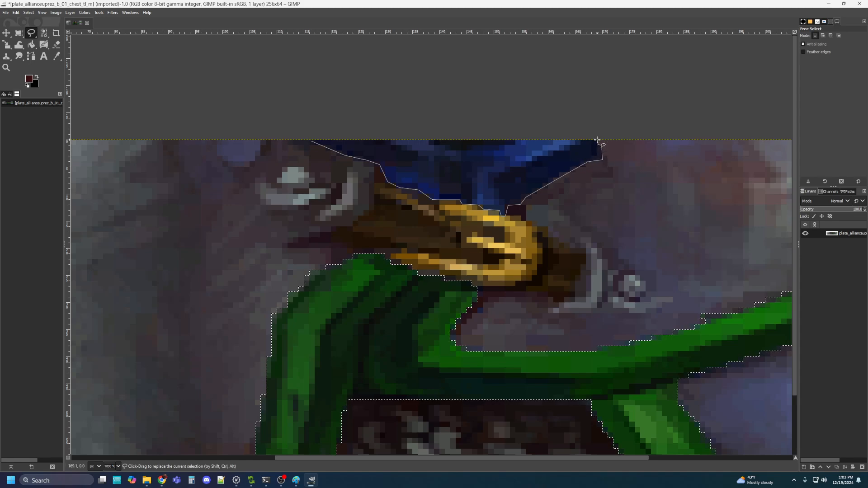
click(312, 141)
key(Return)
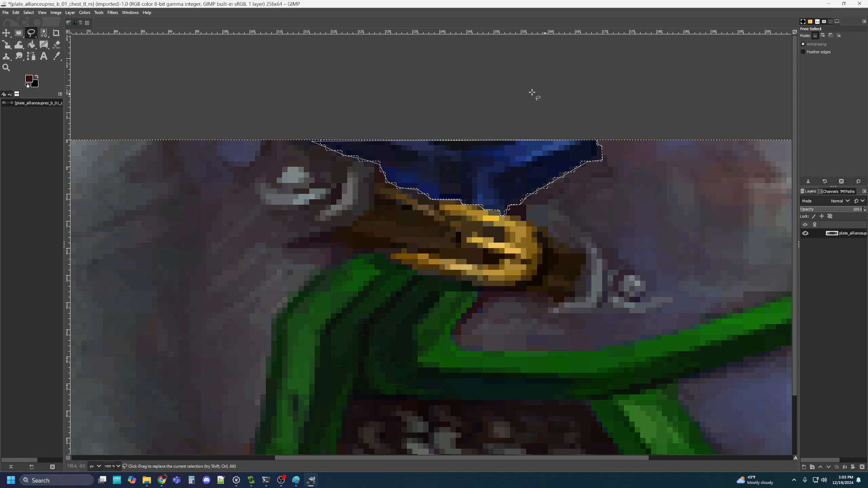
Recolour the strap with Hue-Saturation: hue -112, lightness -40.9, saturation 20.1
click(85, 14)
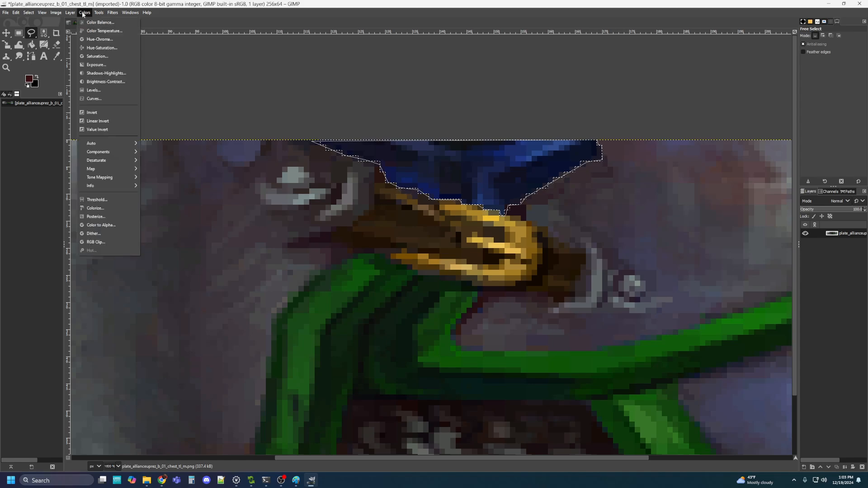
click(95, 48)
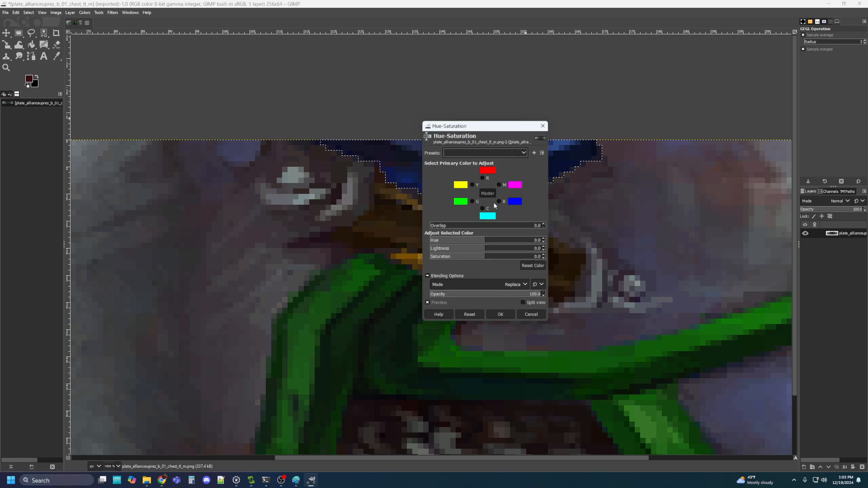
drag(484, 242, 450, 244)
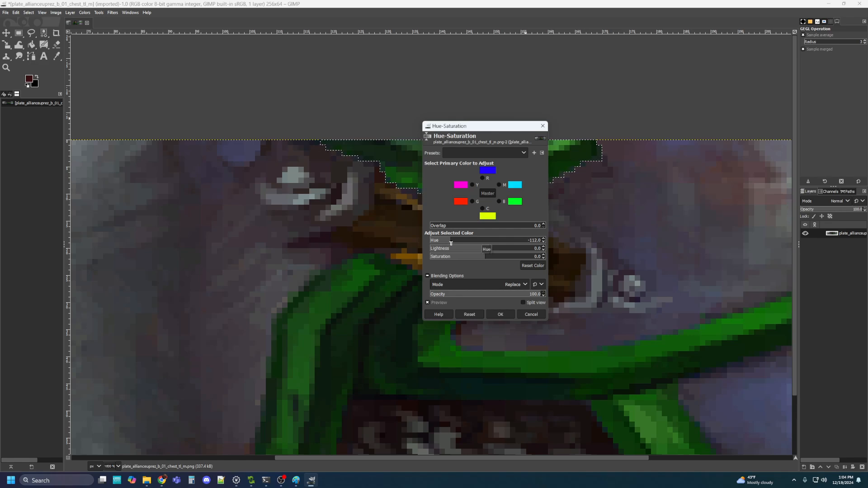
click(534, 249)
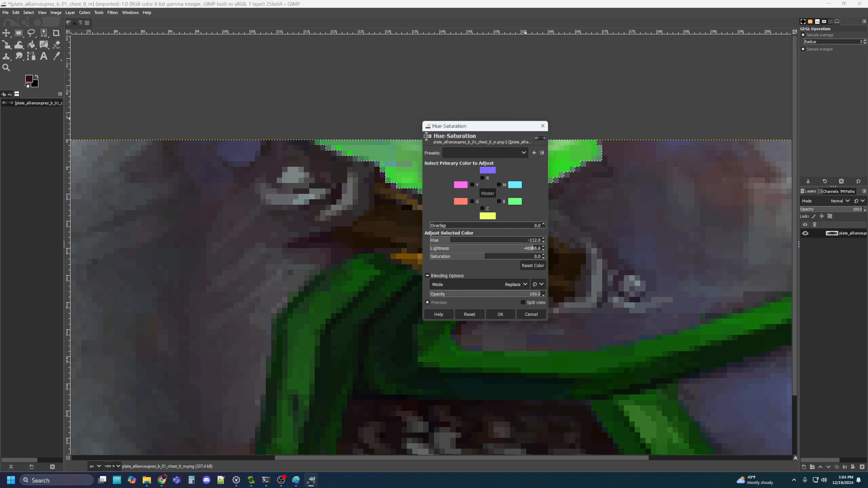
key(BackSpace)
key(BackSpace)
key(BackSpace)
key(BackSpace)
text(.9)
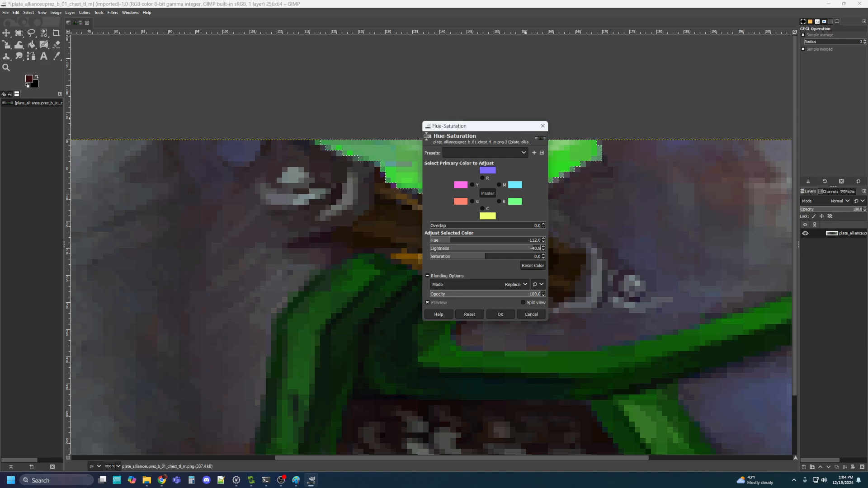
click(485, 257)
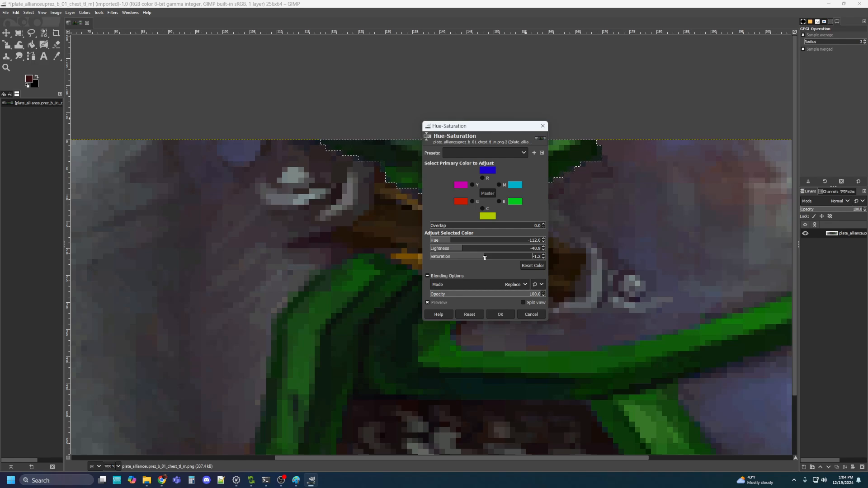
key(BackSpace)
text(20.1)
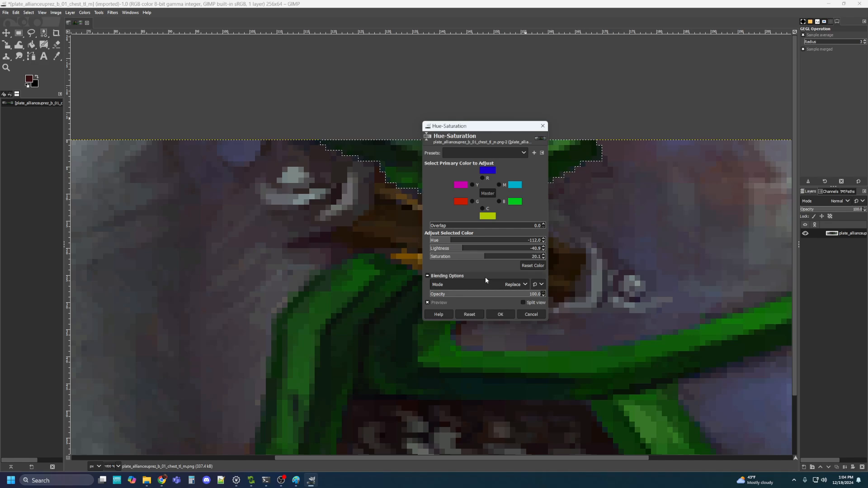
click(500, 314)
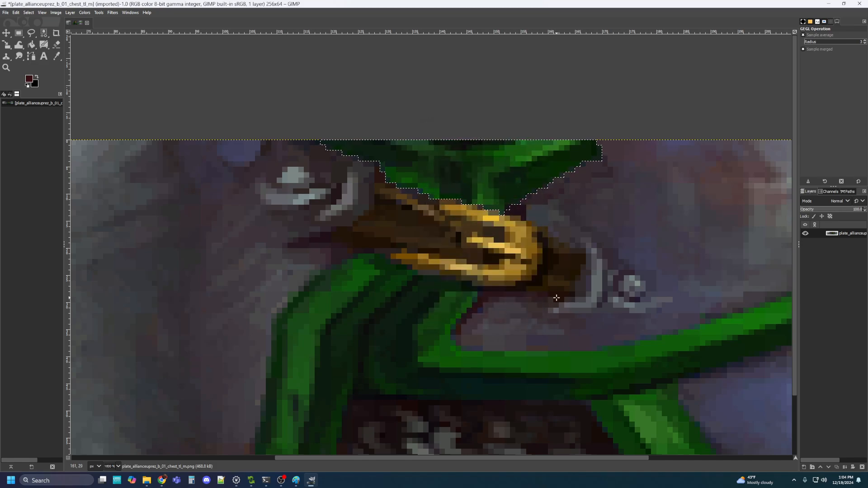
Zoom out to the whole texture, dismiss the Malwarebytes popup, and close the Terminal windows
scroll(557, 294, down, 3)
drag(609, 194, 520, 159)
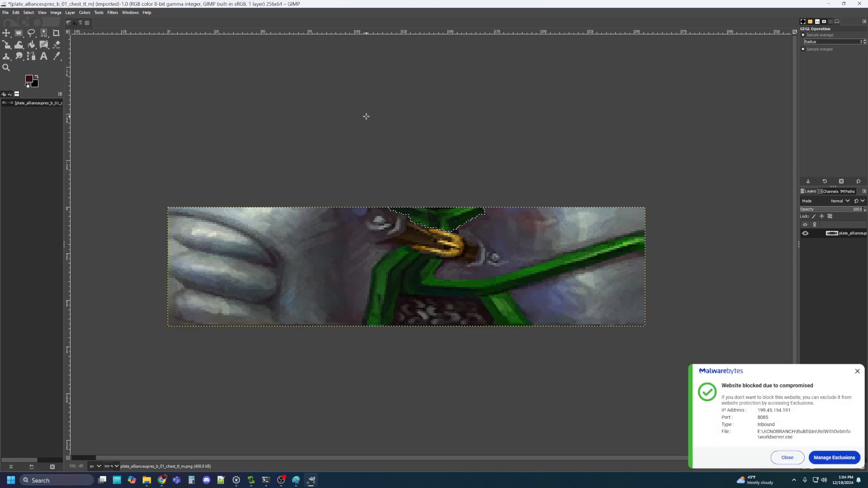
click(858, 371)
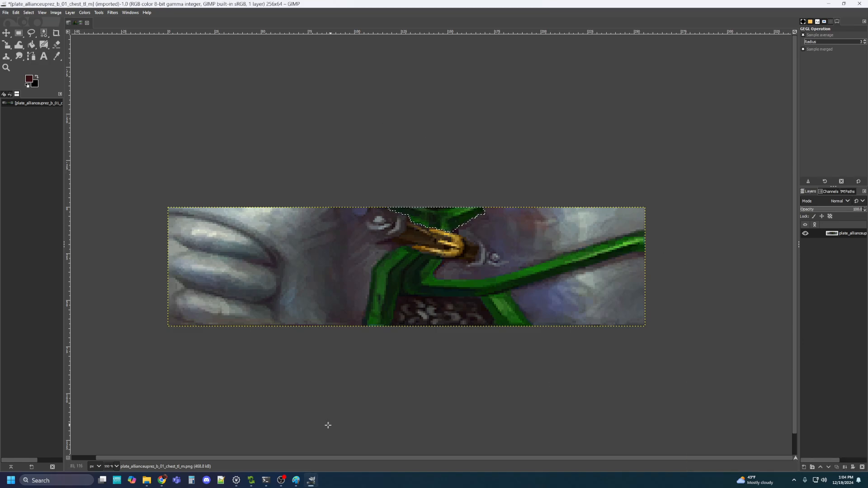
right_click(268, 485)
click(259, 465)
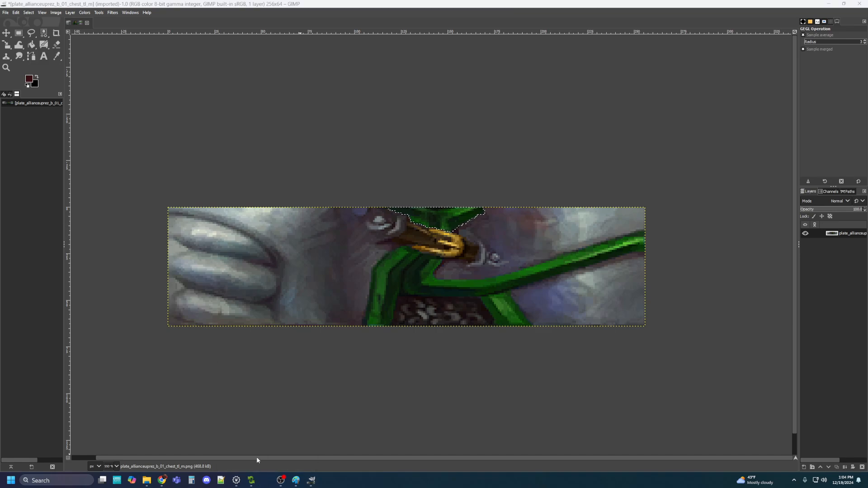
click(6, 13)
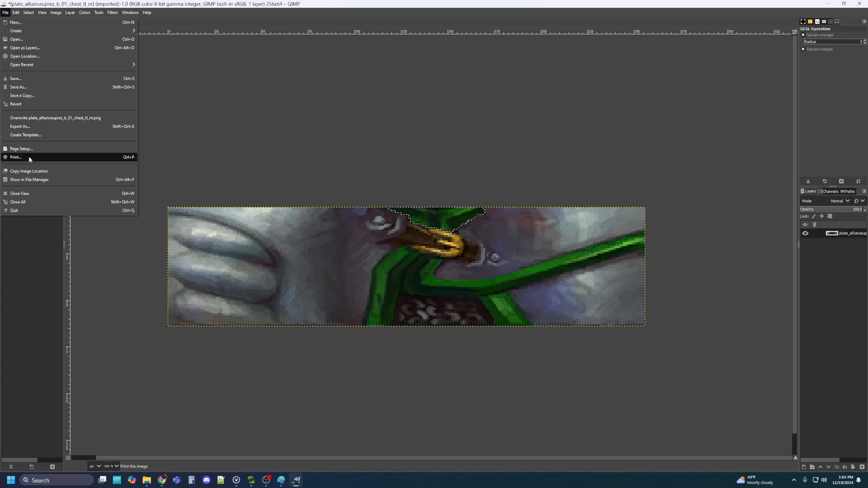
Export the texture as plate_allianceuprez_g_01_chest_tl_m.png with the default PNG options
click(36, 131)
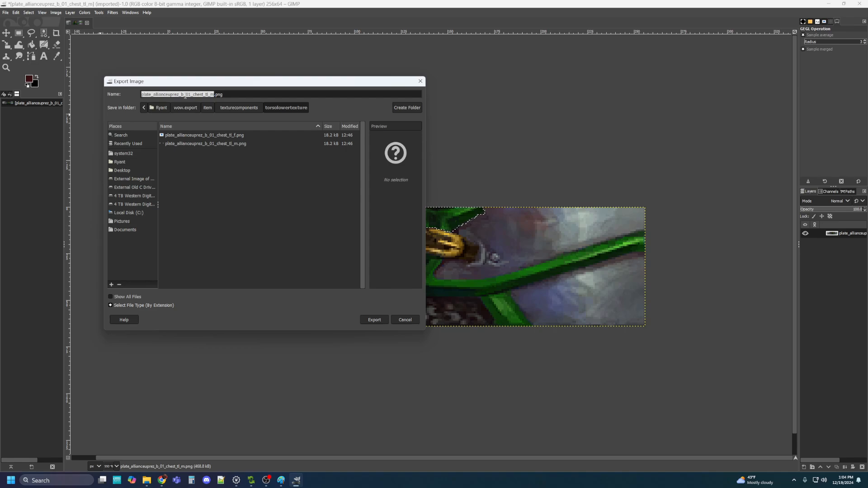
click(183, 95)
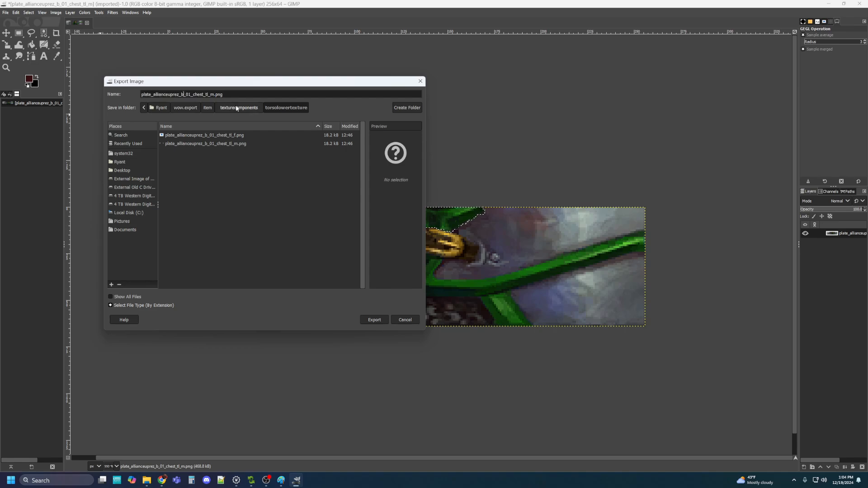
text(g)
click(370, 320)
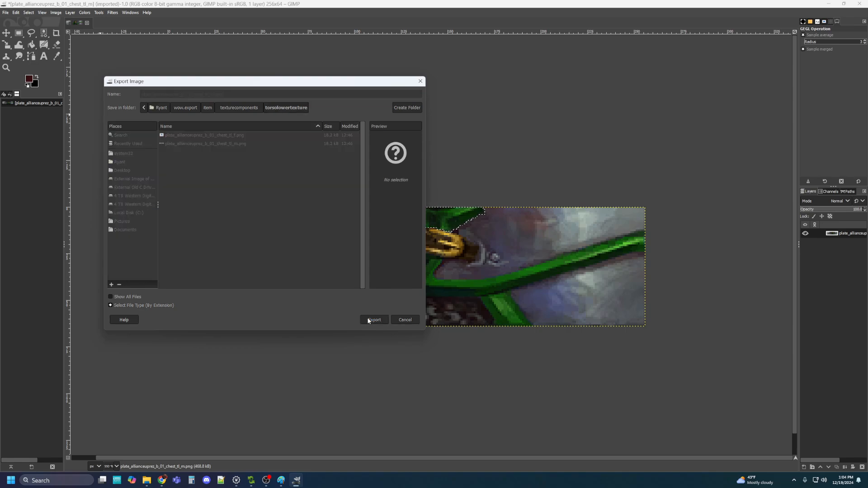
click(443, 325)
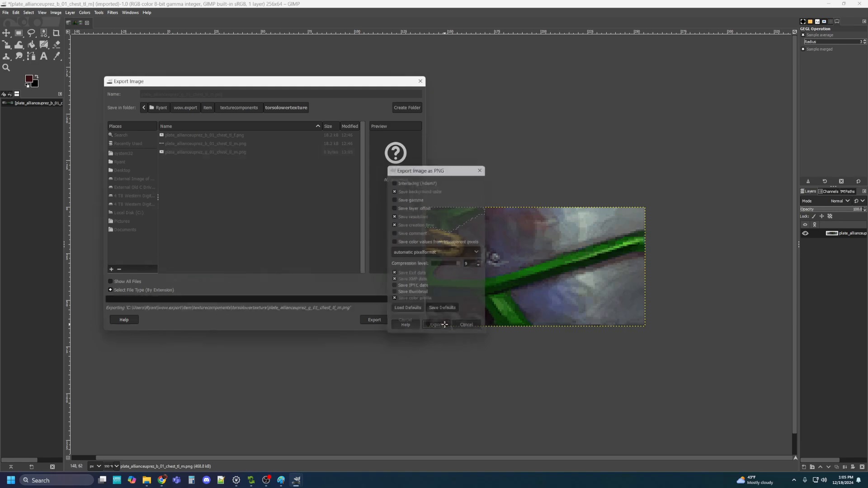
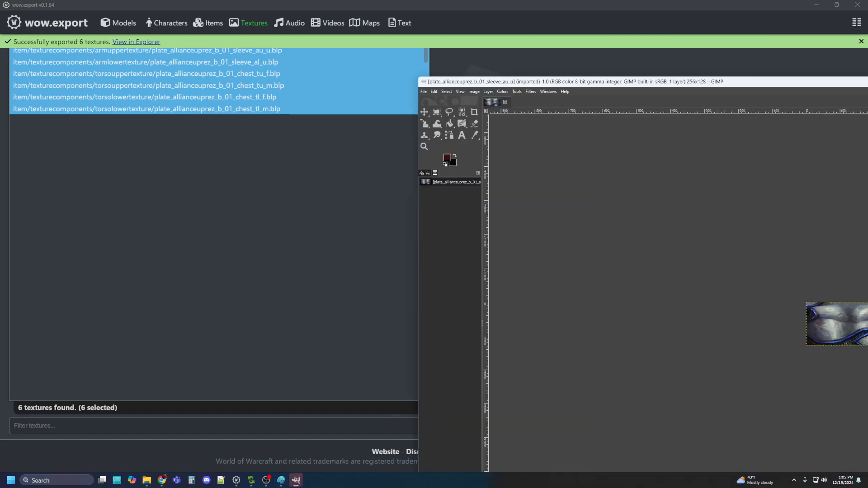
Drag the GIMP window with the exported sleeve texture in from the right edge, over wow.export's texture list
drag(867, 81, 603, 35)
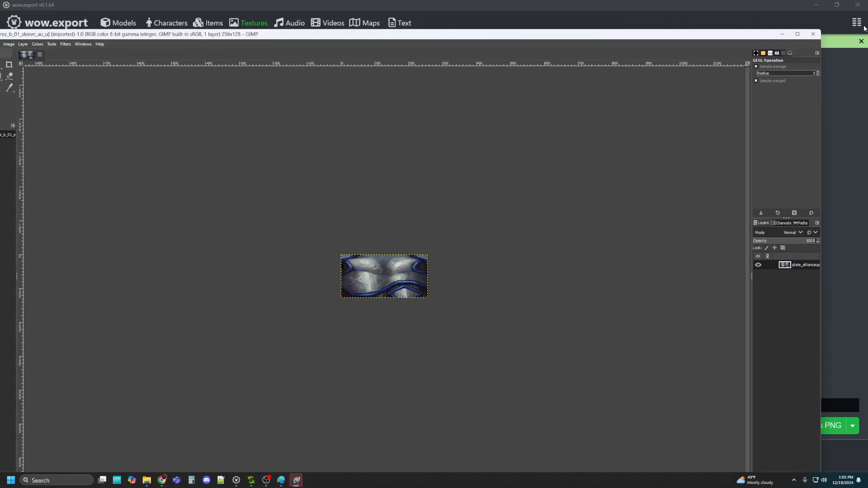
Maximize GIMP, zoom in on the 256×128 sleeve texture, and pick the Free Select tool
click(798, 37)
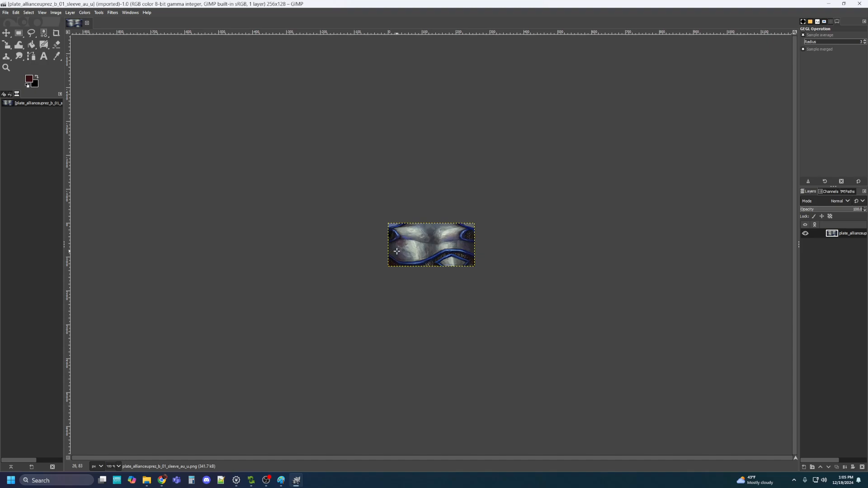
scroll(397, 251, up, 2)
scroll(397, 251, up, 1)
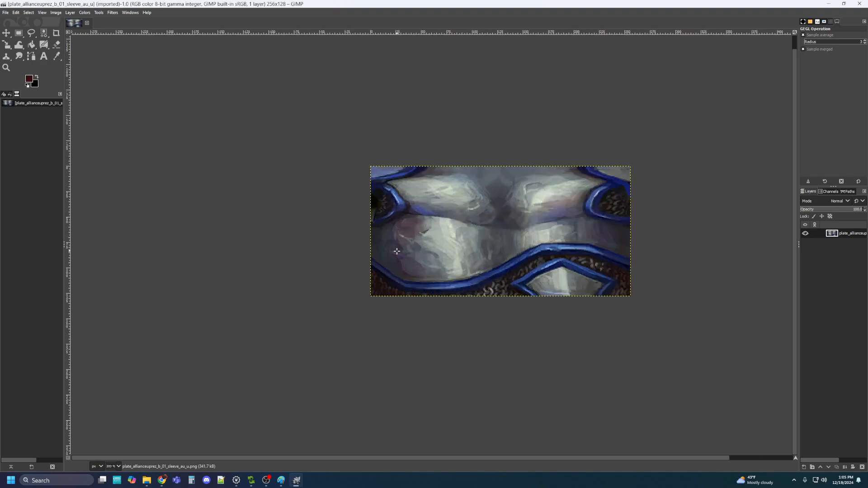
scroll(397, 252, up, 1)
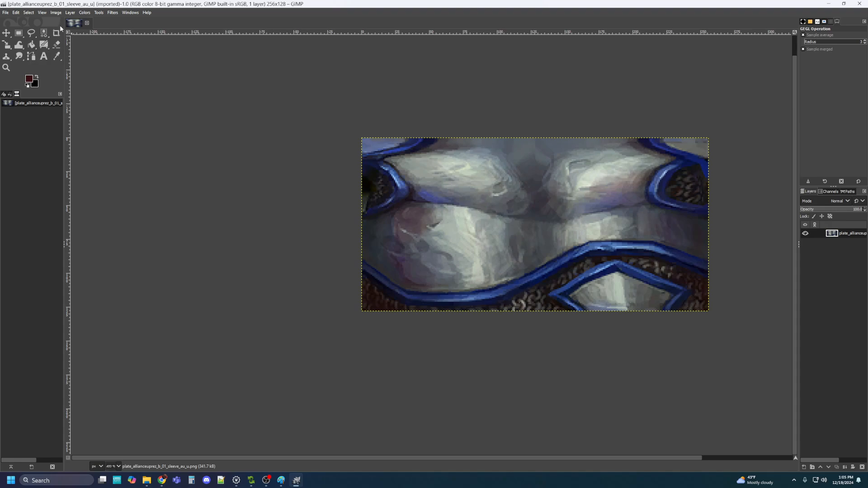
click(30, 33)
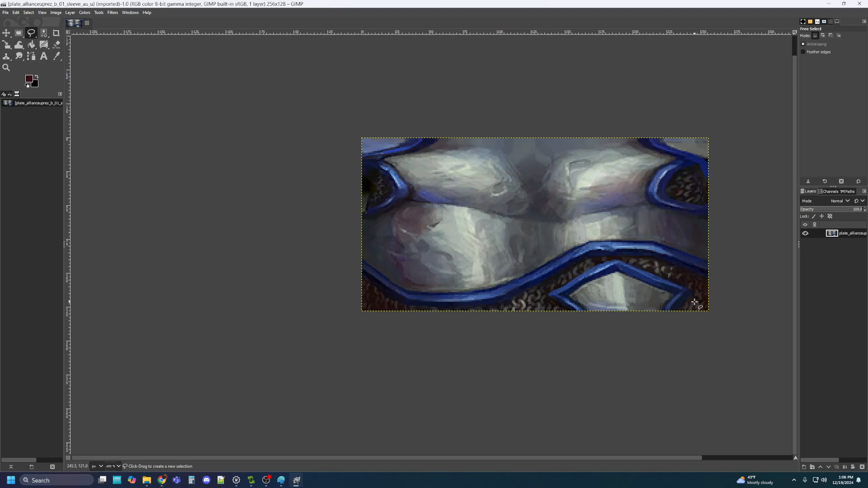
ctrl+scroll(692, 303, up, 3)
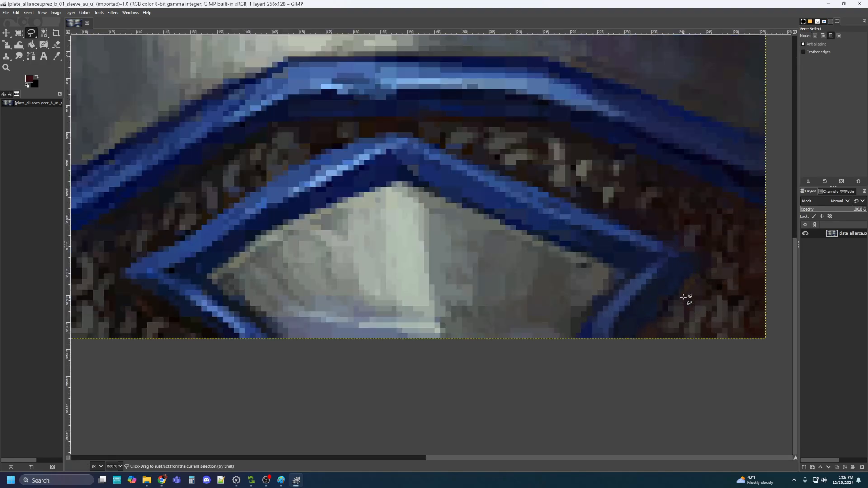
Trace the lower blue diamond band's inner edge around the grey plate, bottom-left to bottom-right
click(203, 337)
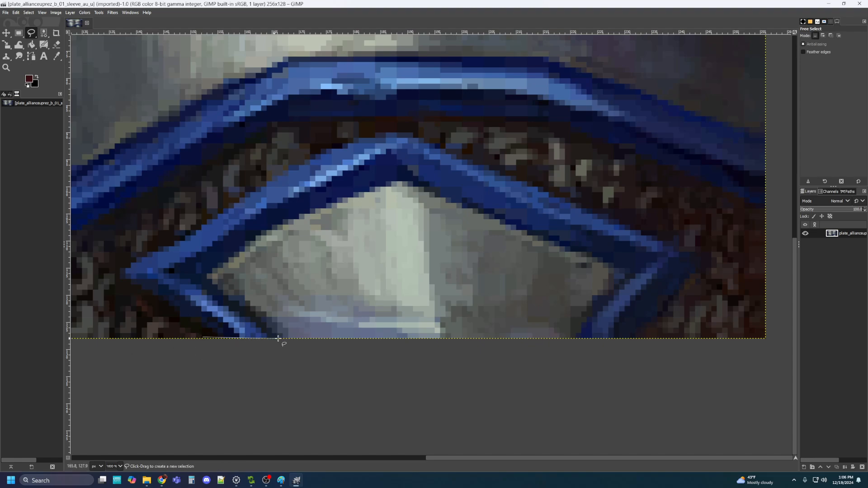
click(276, 338)
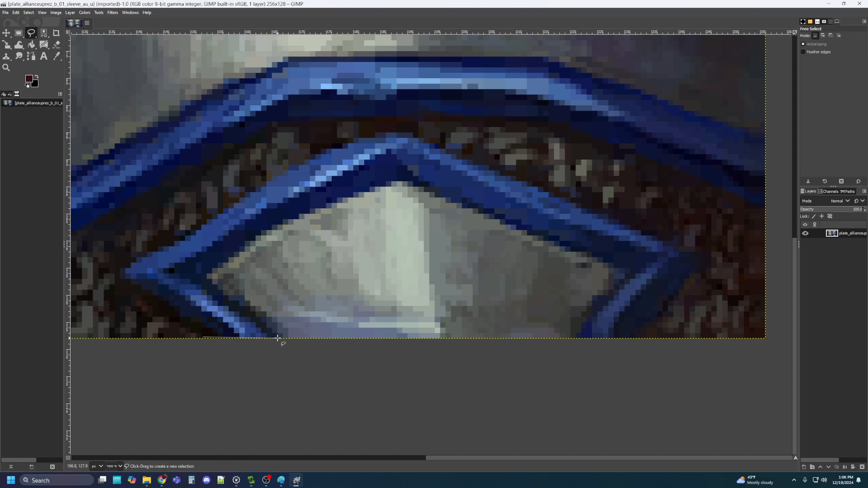
click(207, 277)
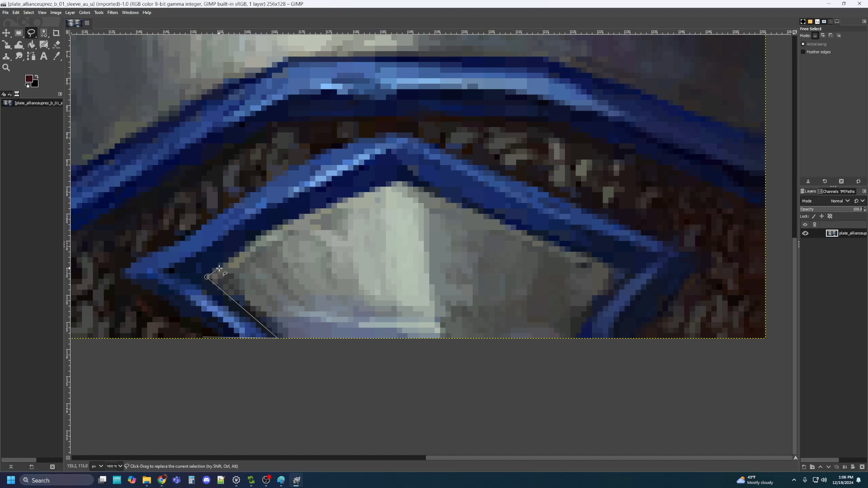
click(266, 234)
click(398, 182)
click(411, 182)
click(606, 262)
click(617, 275)
click(611, 292)
click(593, 295)
click(591, 310)
click(588, 317)
click(582, 324)
click(576, 337)
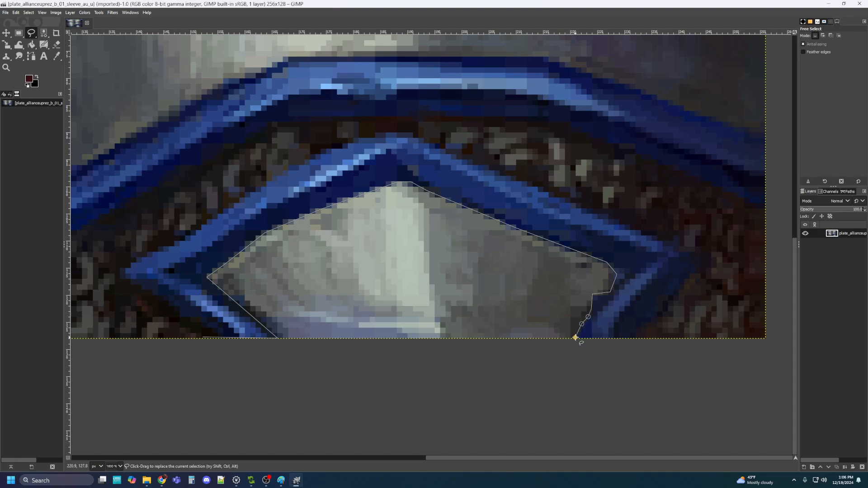
Trace the band's outer edge up the right side, around its tip, and across the peak
click(634, 339)
click(641, 323)
click(657, 320)
click(658, 297)
click(677, 295)
click(684, 281)
click(695, 274)
click(699, 263)
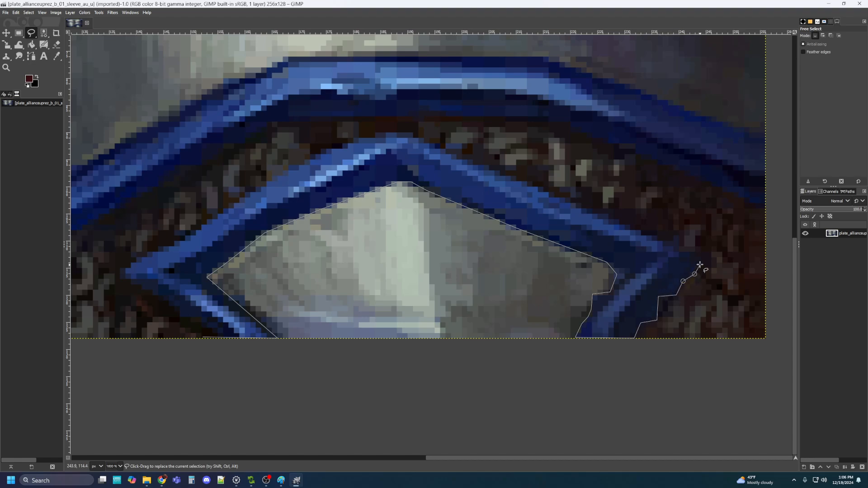
click(692, 253)
click(678, 251)
click(678, 235)
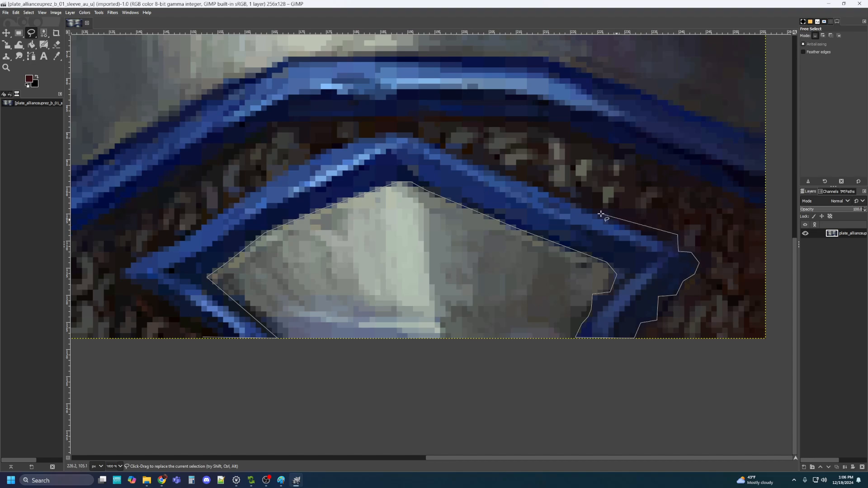
click(464, 145)
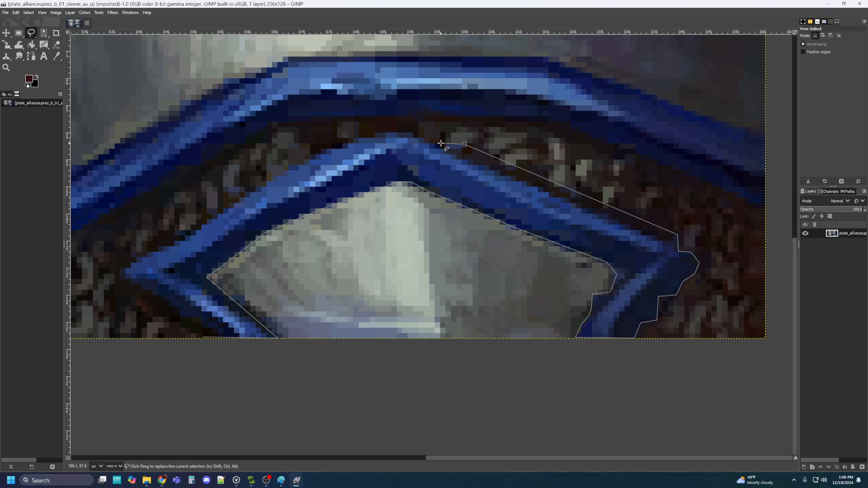
click(426, 143)
click(411, 133)
click(377, 134)
click(373, 137)
click(356, 137)
click(346, 146)
click(314, 154)
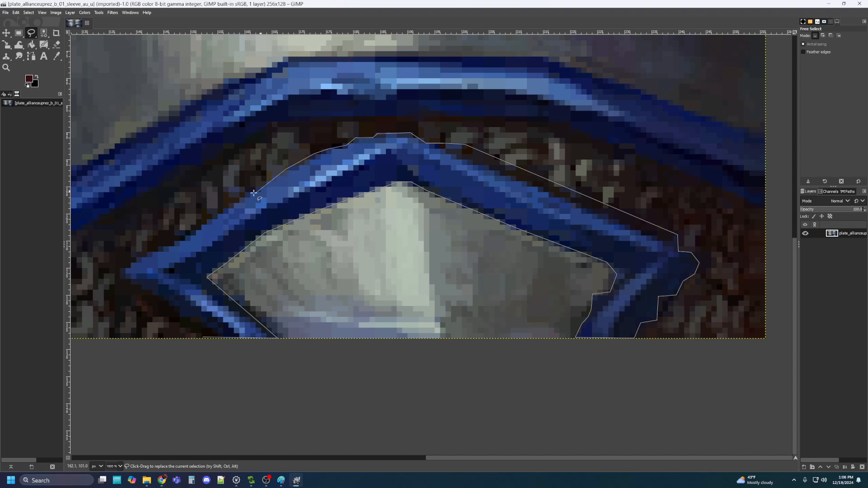
Finish the outer edge around the band's left tip and close the selection
drag(168, 230, 306, 172)
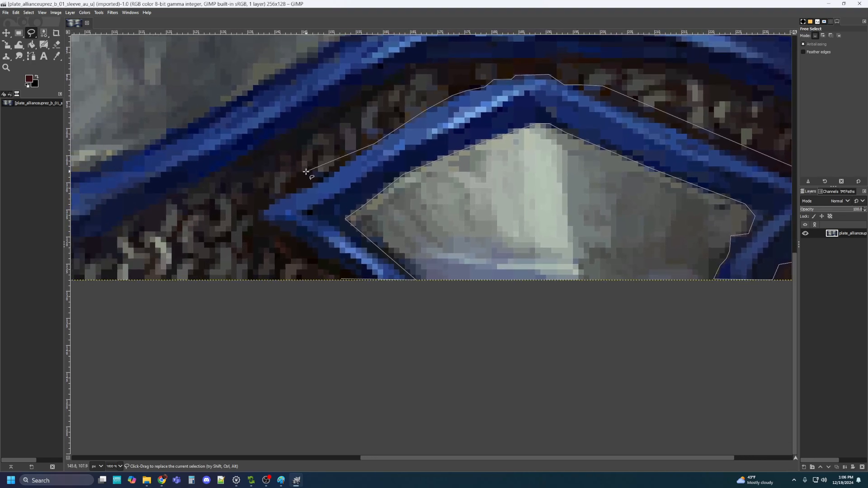
click(315, 183)
click(258, 218)
click(265, 223)
click(290, 237)
click(327, 262)
double_click(342, 280)
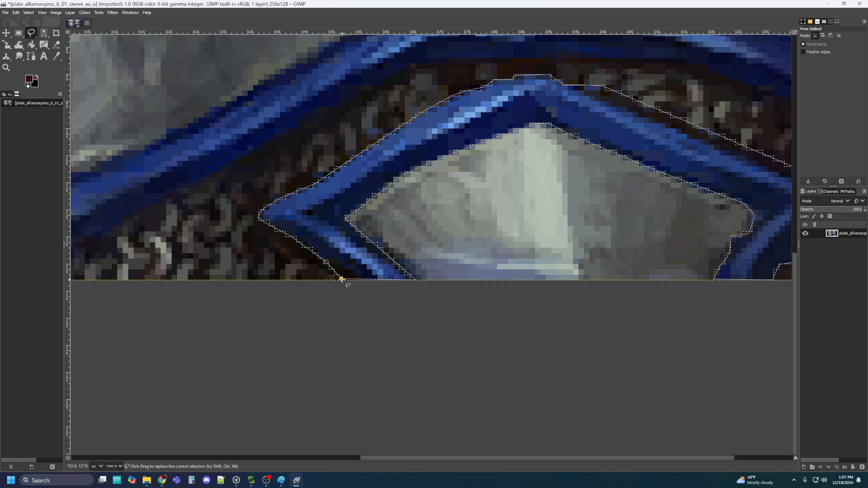
scroll(542, 156, down, 3)
scroll(578, 195, down, 3)
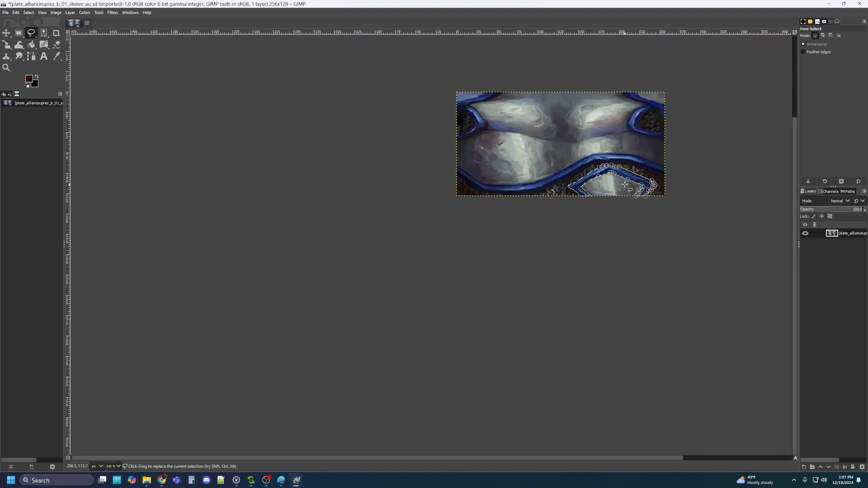
scroll(624, 184, up, 3)
scroll(625, 185, up, 2)
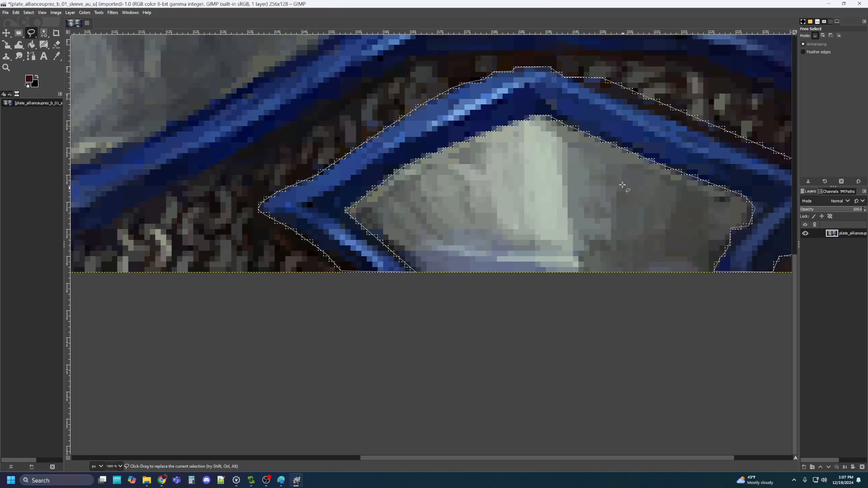
click(55, 13)
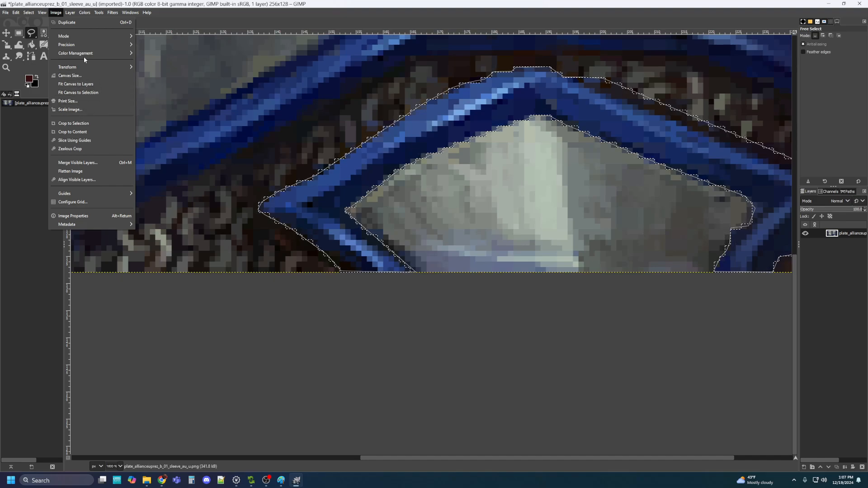
mouse_move(84, 12)
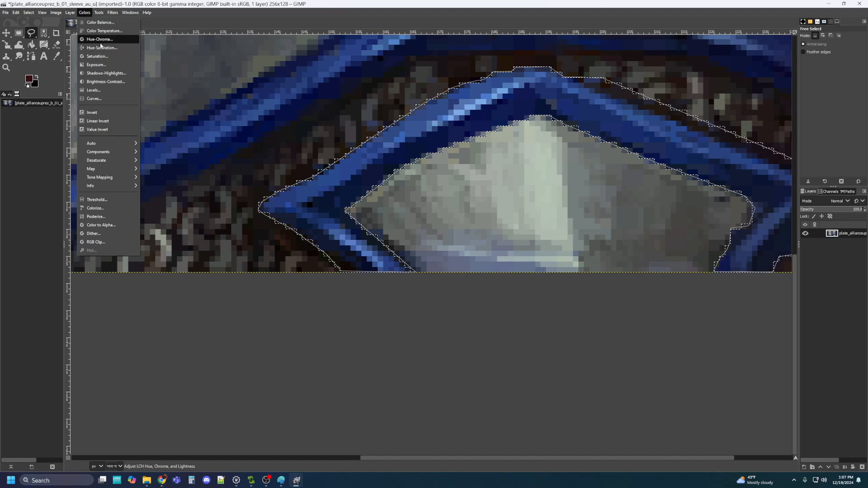
click(101, 47)
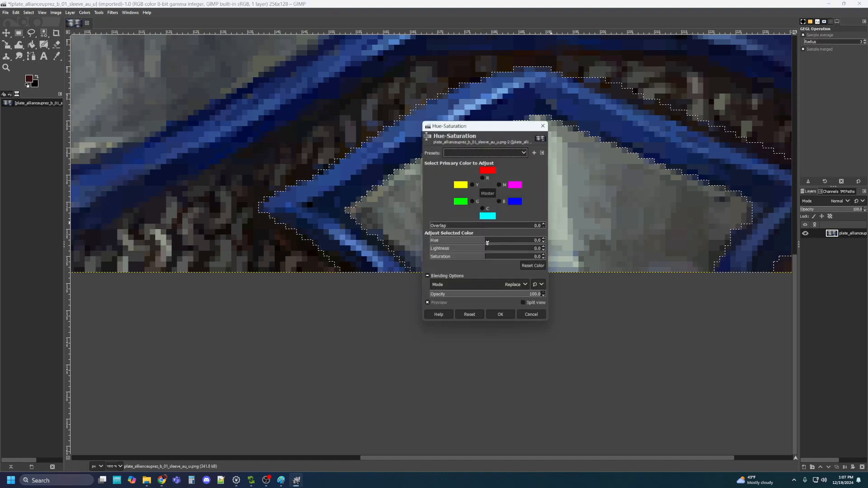
click(524, 241)
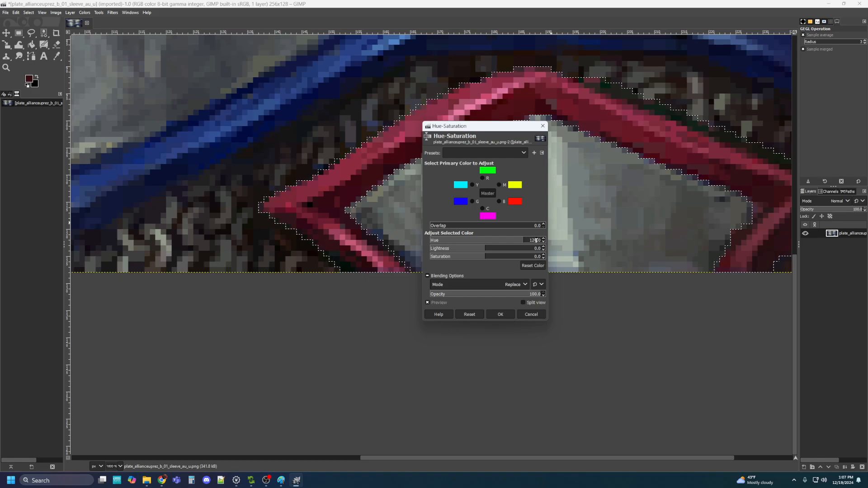
drag(537, 240, 546, 237)
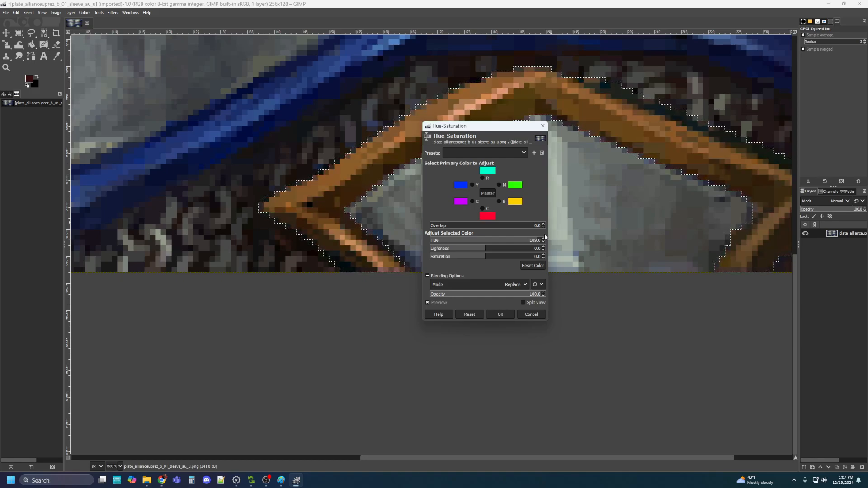
key(BackSpace)
key(BackSpace)
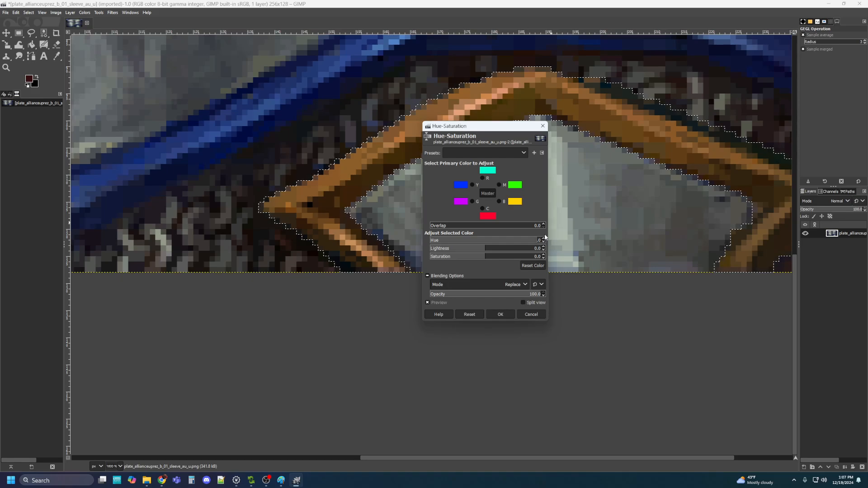
click(488, 251)
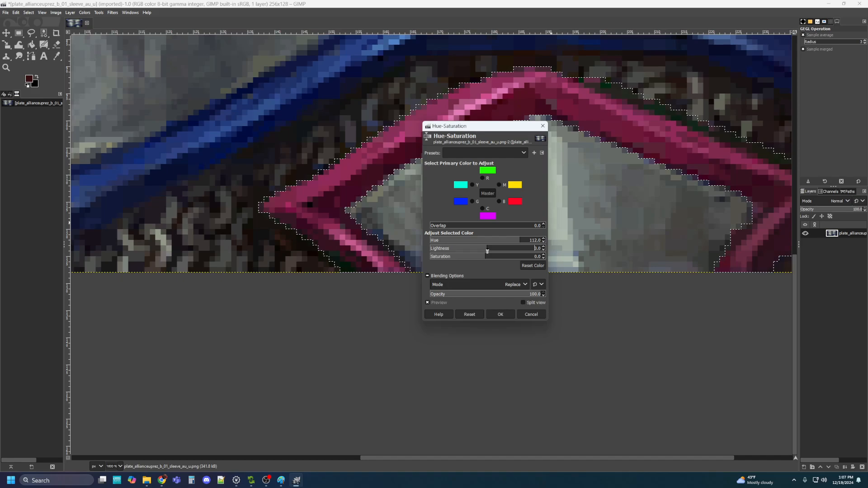
click(543, 127)
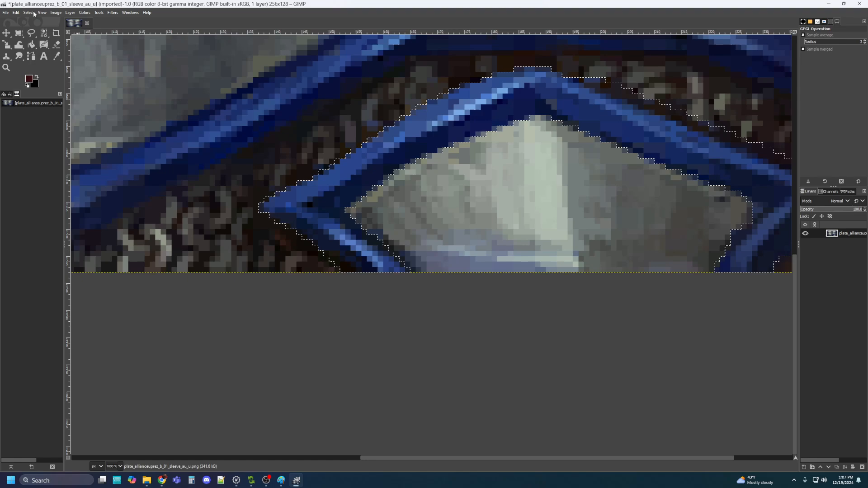
click(83, 13)
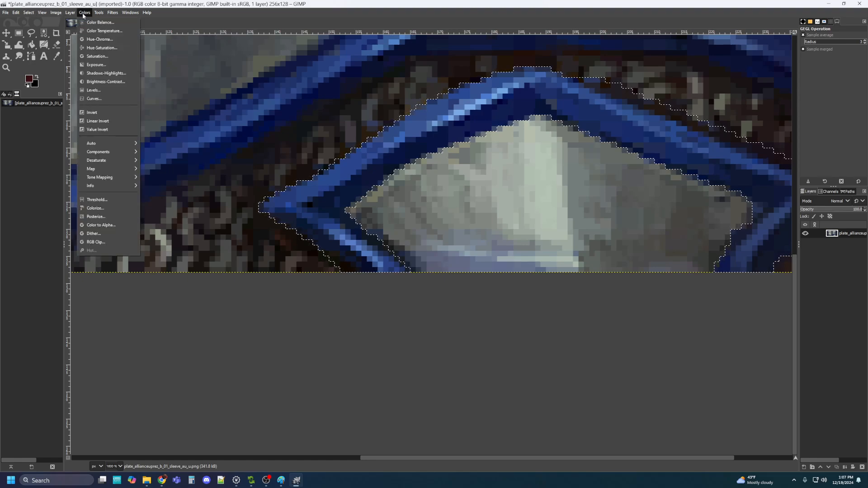
click(95, 48)
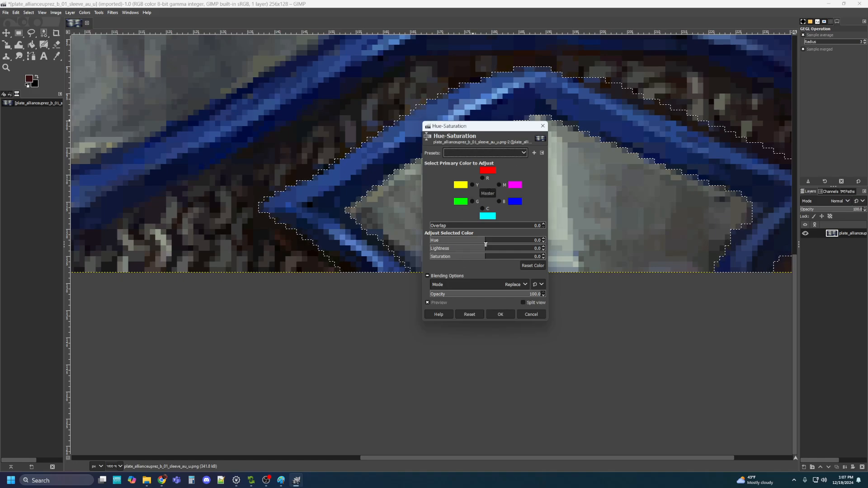
drag(486, 245, 453, 241)
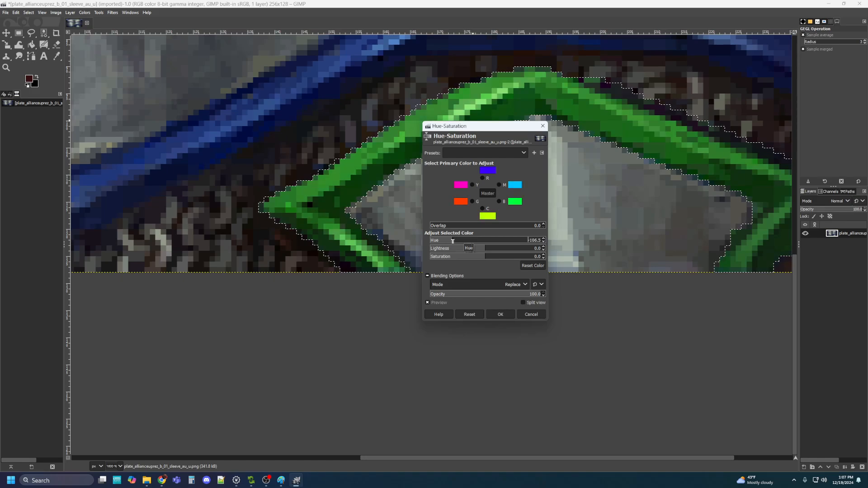
click(535, 241)
drag(525, 244, 530, 241)
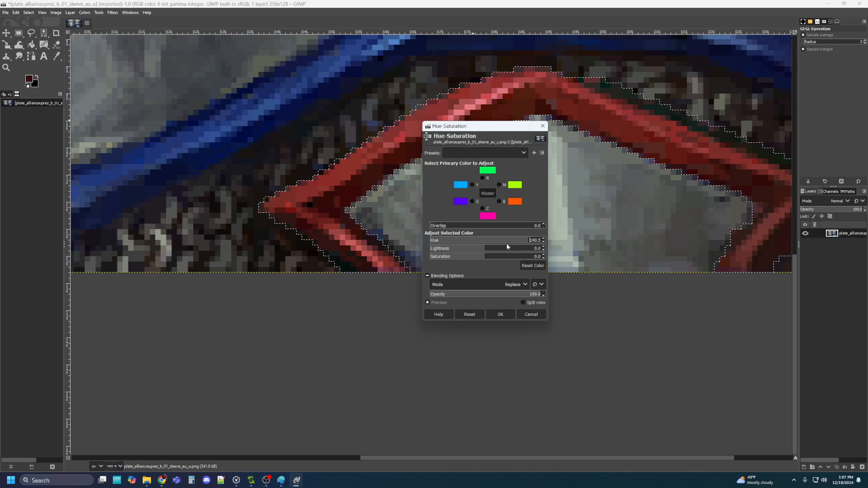
key(Delete)
key(Delete)
key(Delete)
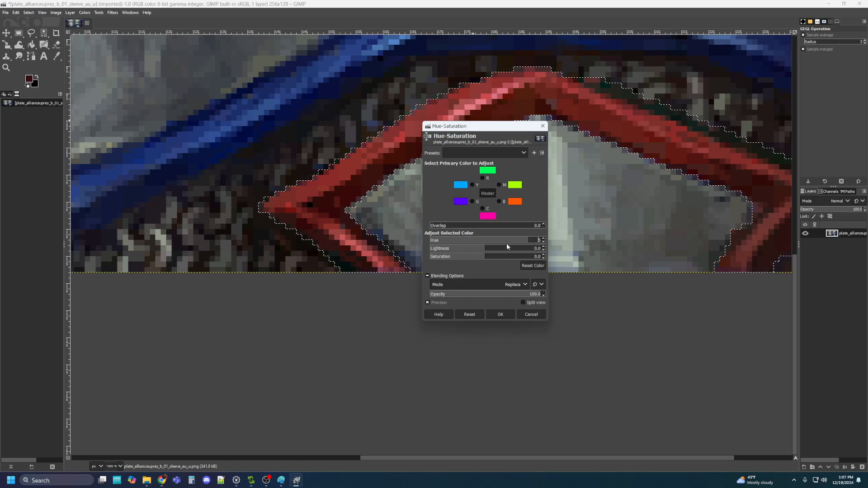
text(112)
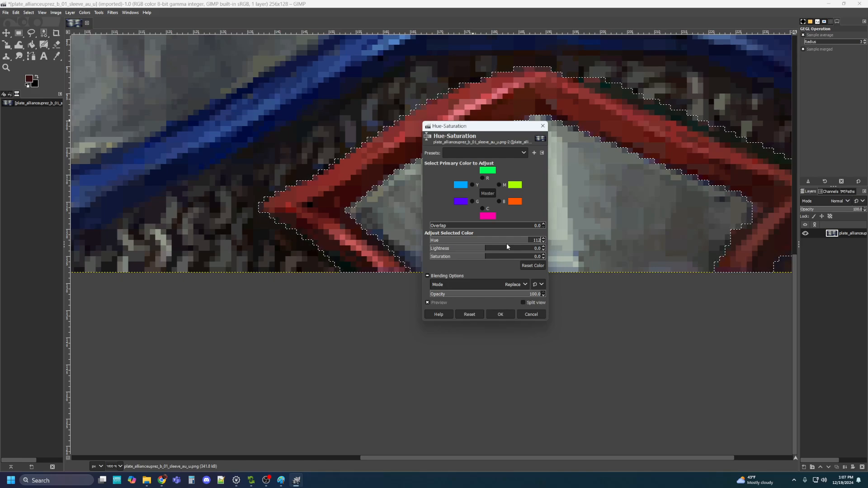
key(Return)
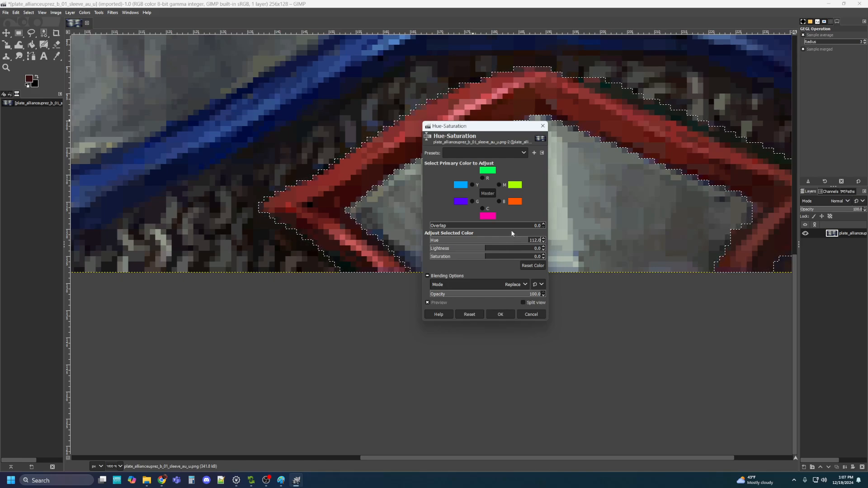
drag(505, 253, 503, 251)
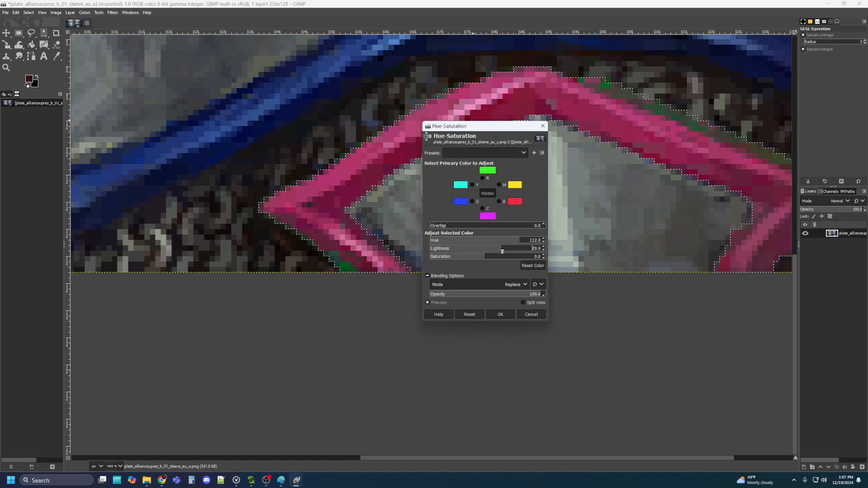
click(525, 242)
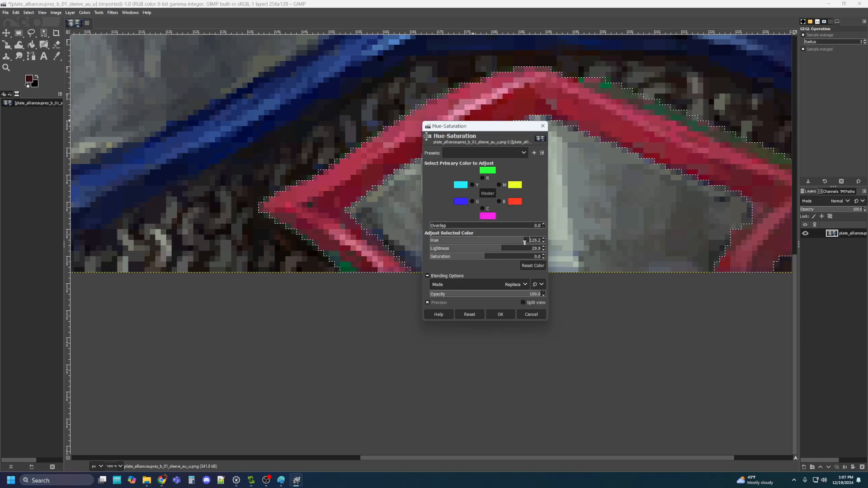
click(529, 313)
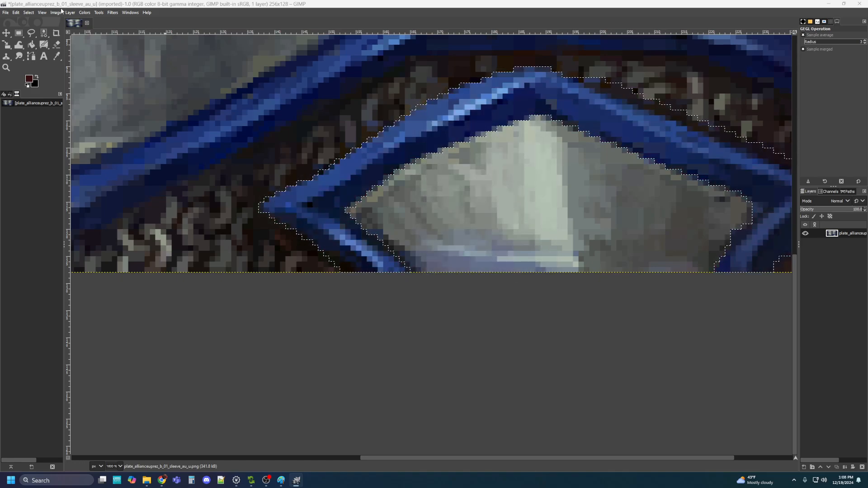
Recolour the selected strap with Hue-Saturation: hue -112, lightness -40.9, saturation about 20
click(85, 14)
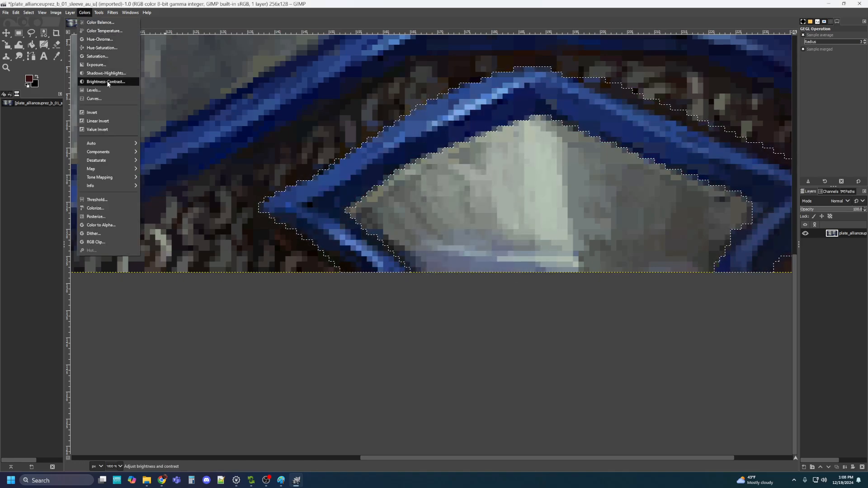
click(105, 47)
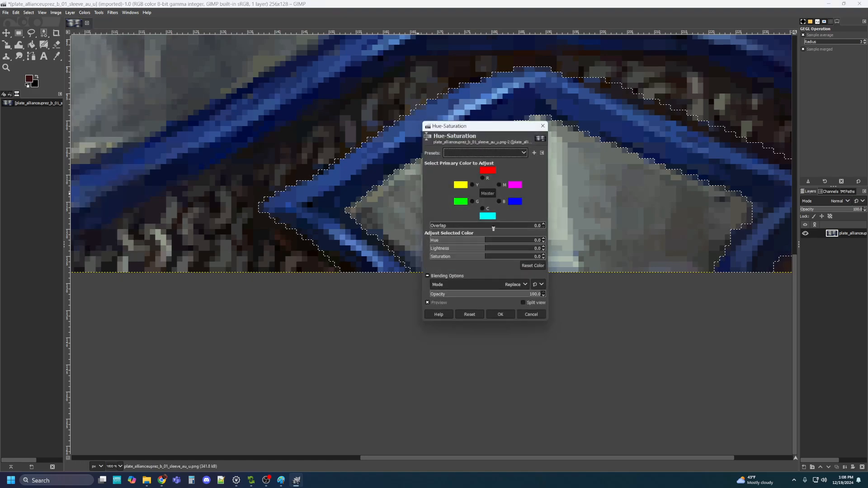
drag(485, 242, 450, 241)
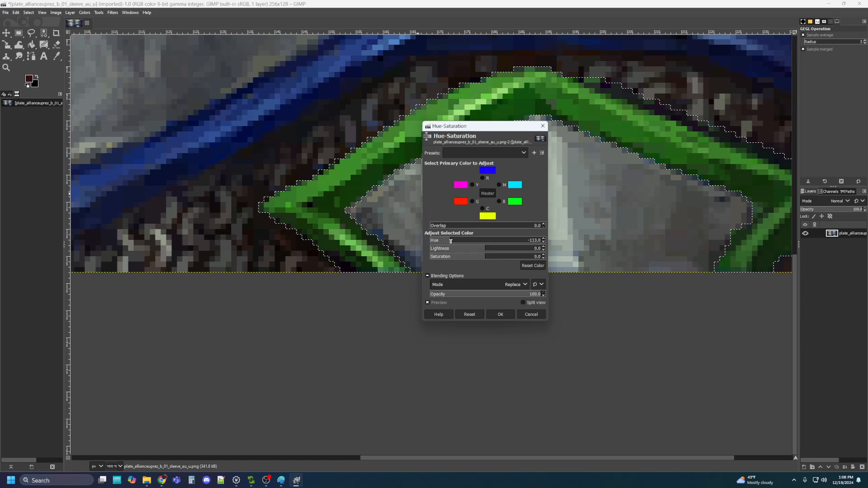
click(490, 251)
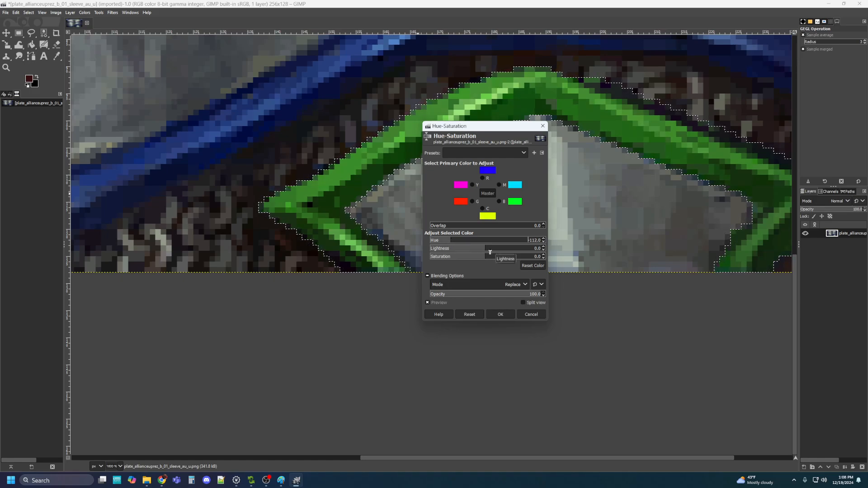
drag(491, 252, 465, 253)
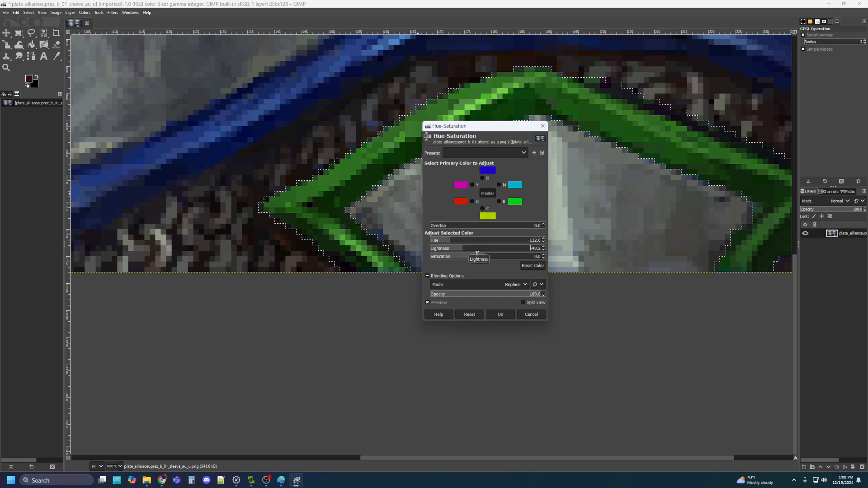
click(539, 249)
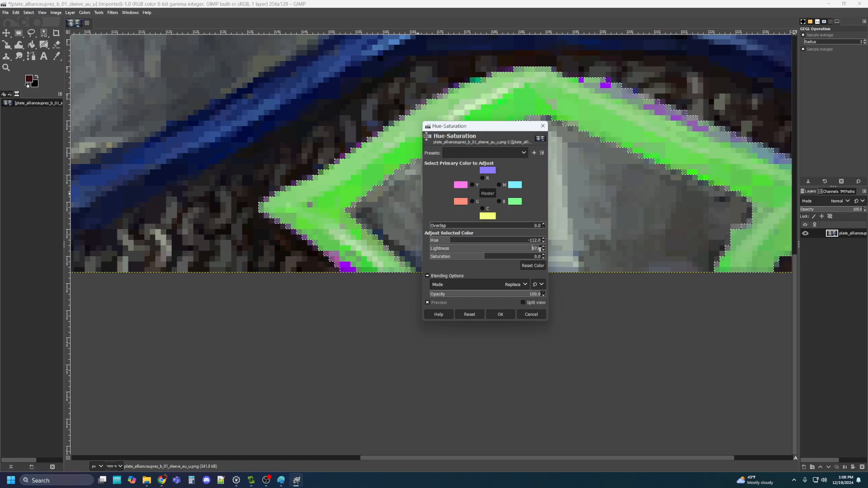
click(472, 250)
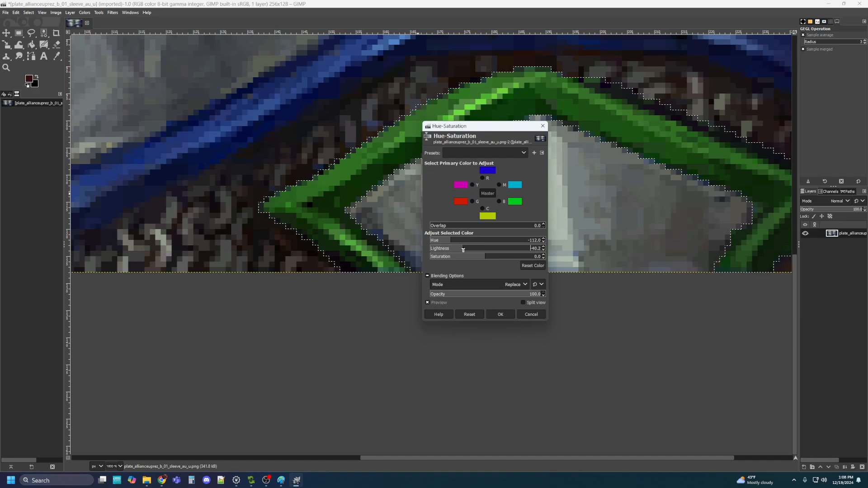
click(492, 258)
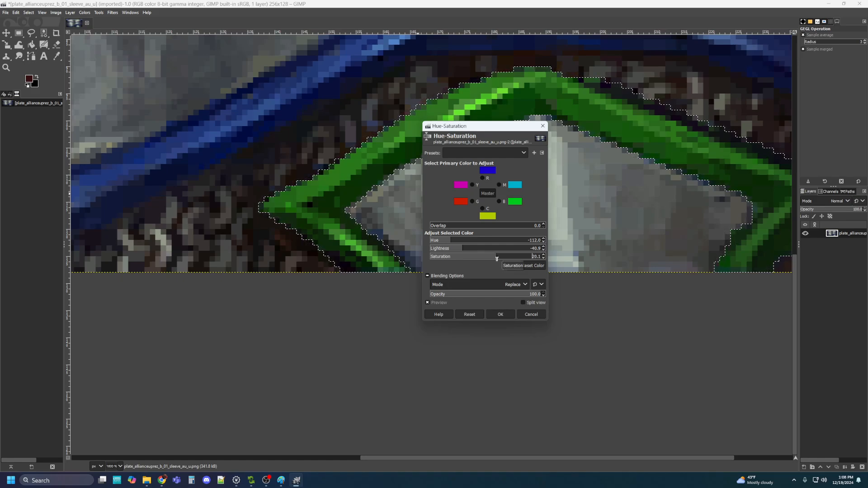
click(501, 315)
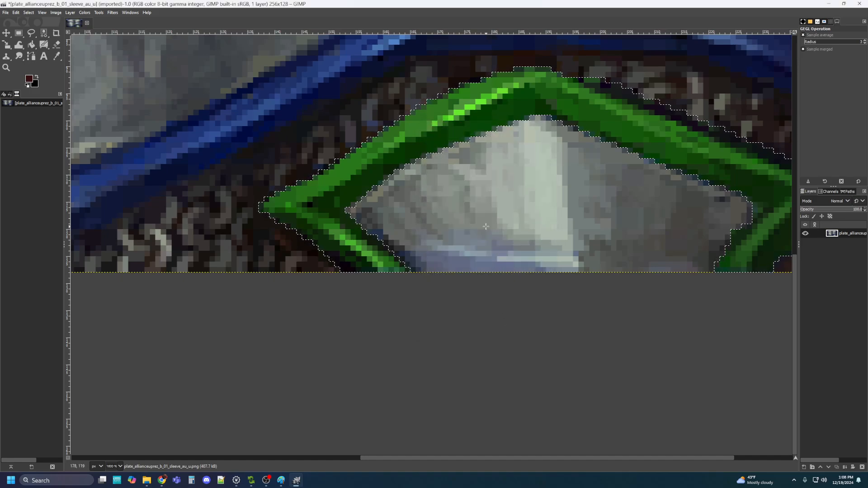
With Free Select, trace the wavy blue band's lower edge from the image's left edge to its right edge
scroll(479, 222, down, 2)
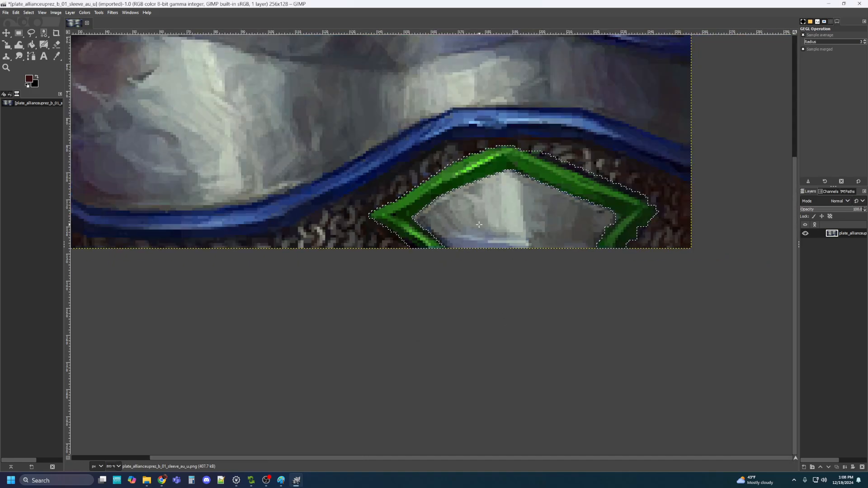
scroll(367, 198, left, 5)
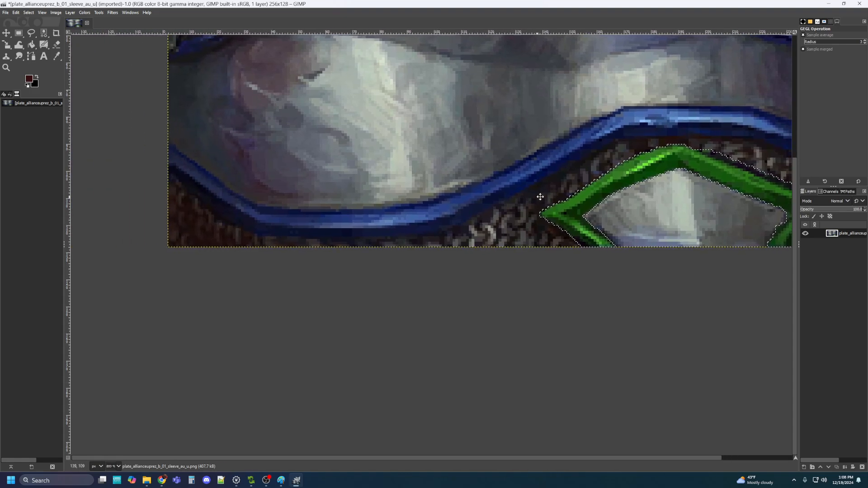
click(31, 33)
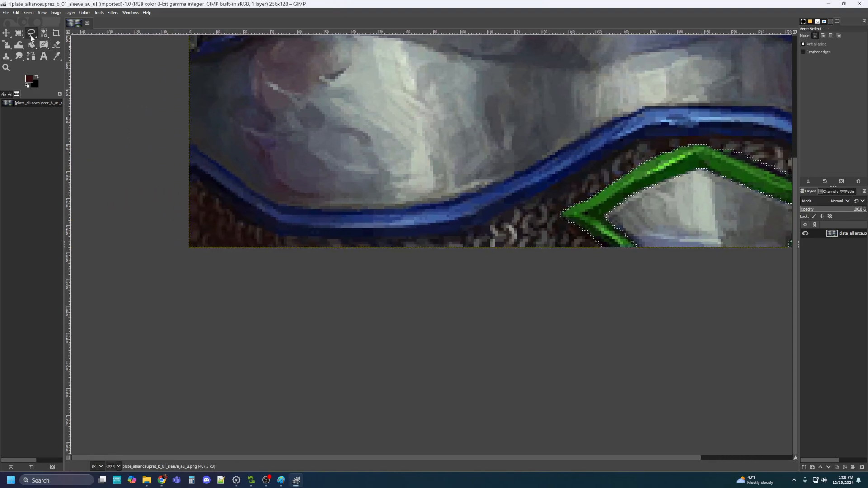
click(189, 181)
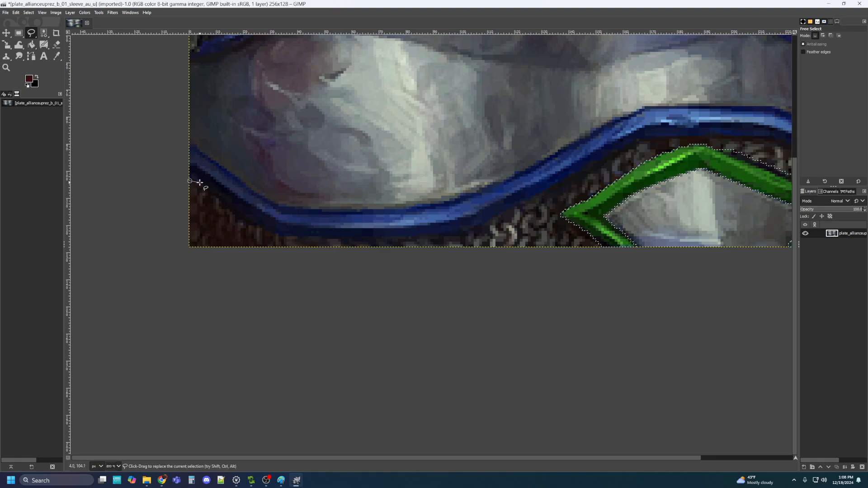
click(199, 181)
click(241, 219)
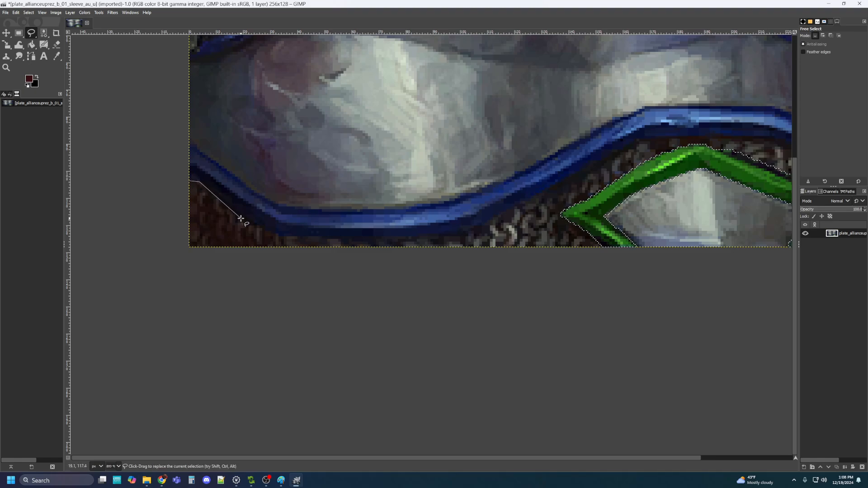
click(274, 233)
click(281, 237)
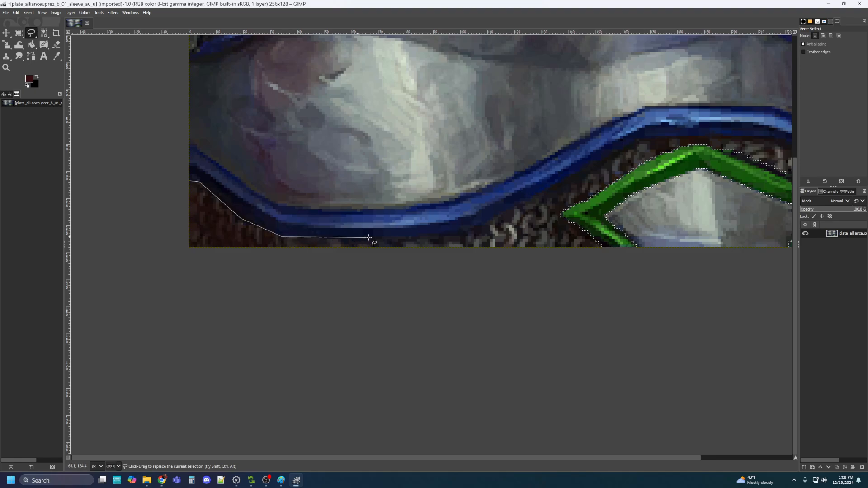
click(351, 240)
click(432, 236)
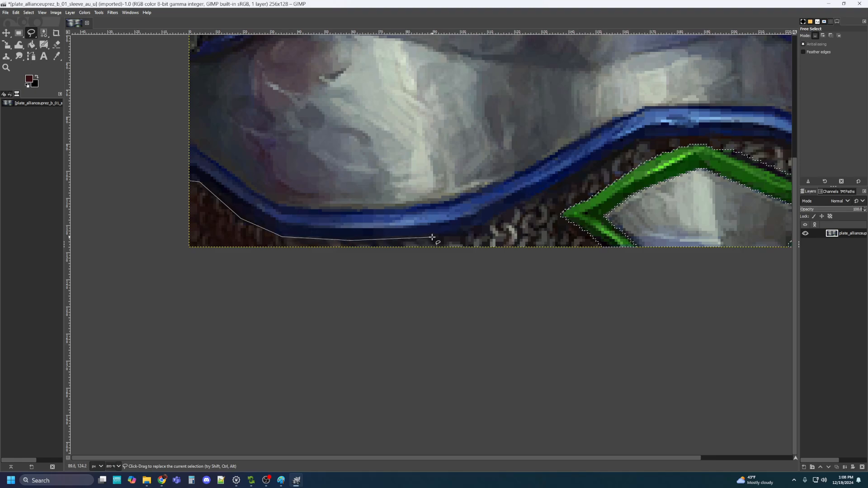
click(461, 235)
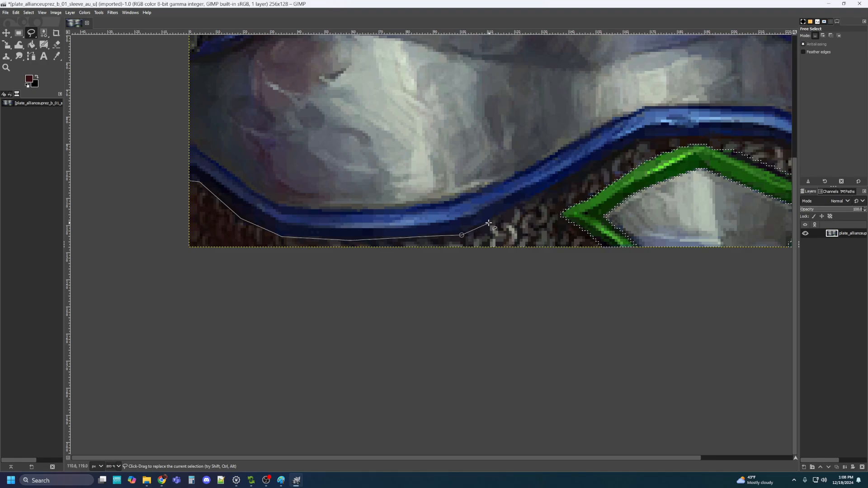
click(530, 202)
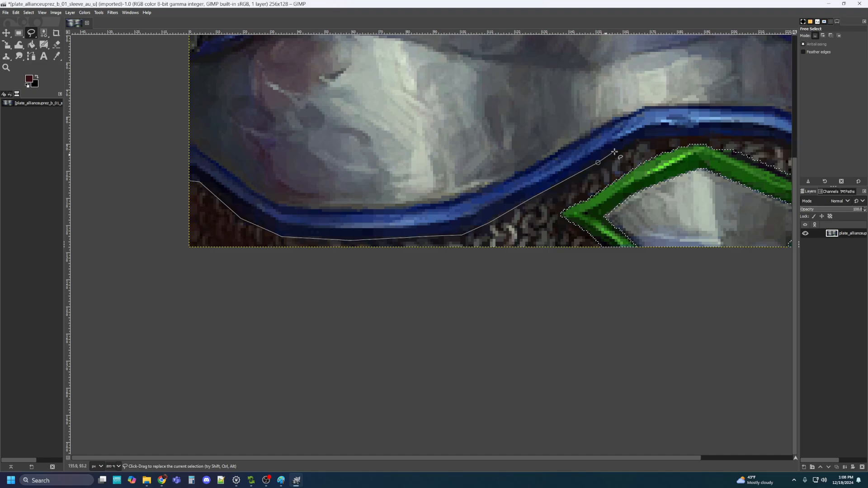
click(647, 137)
drag(752, 139, 468, 121)
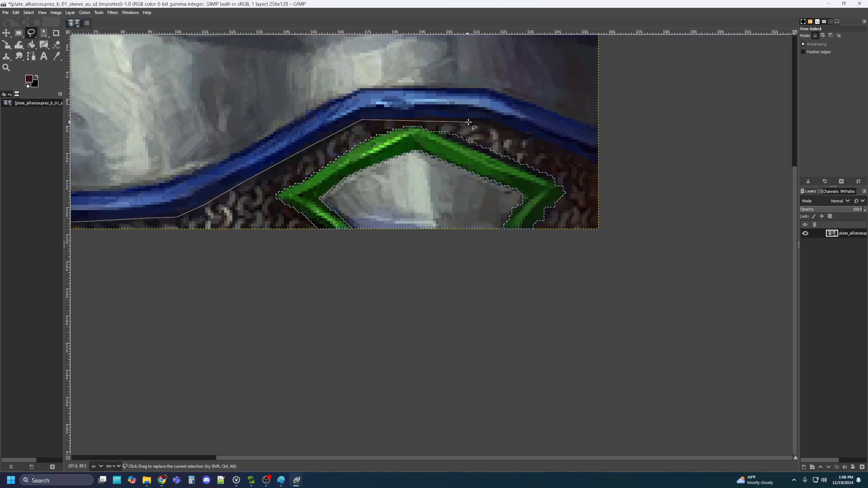
click(468, 120)
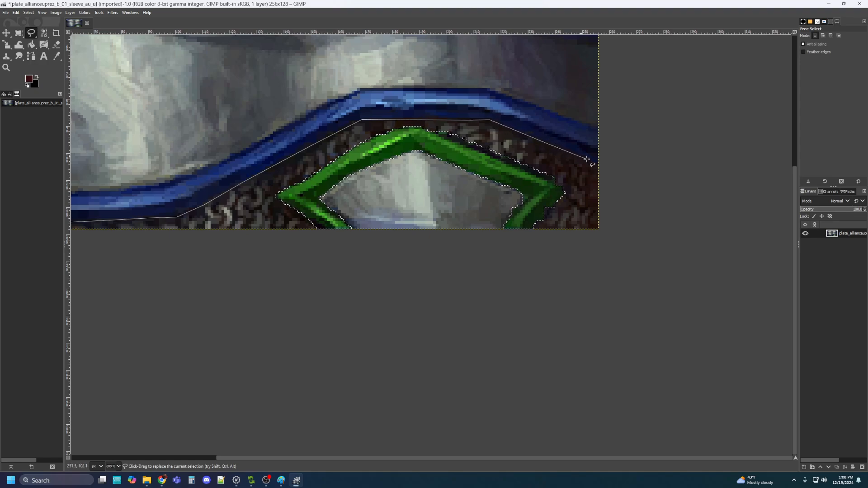
click(597, 126)
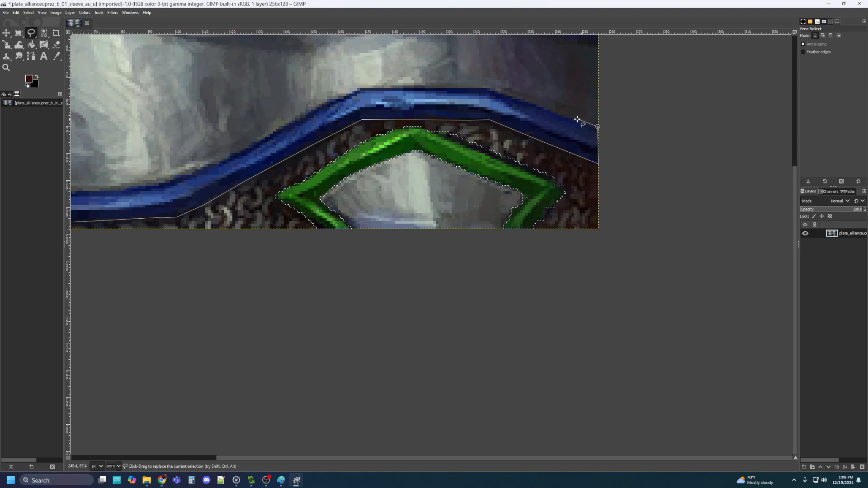
Trace back along the band's upper edge, close the selection, and zoom out
click(488, 88)
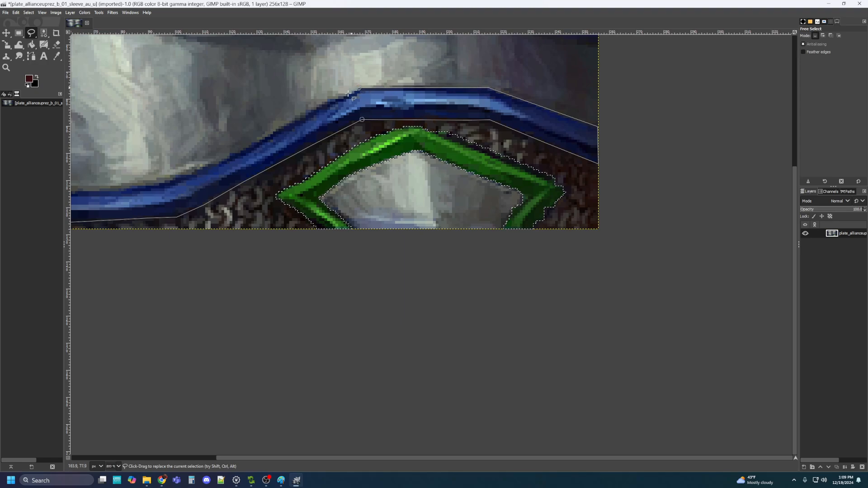
click(325, 100)
click(305, 113)
scroll(244, 133, left, 5)
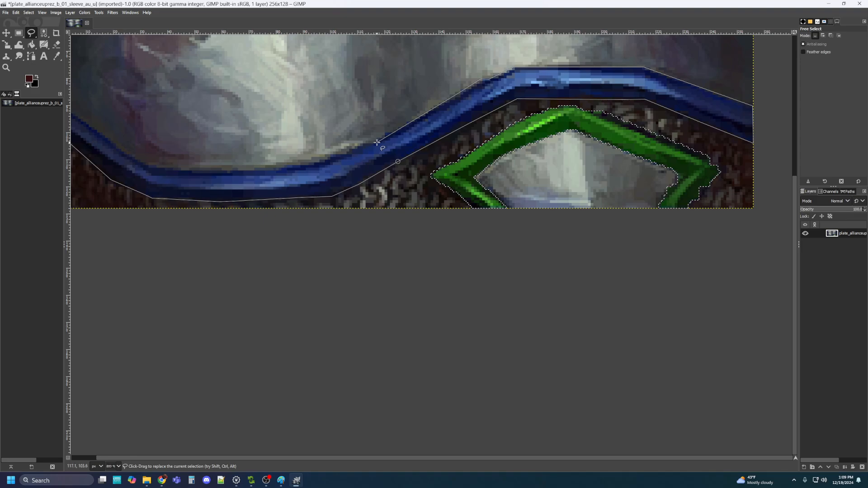
click(390, 134)
click(386, 134)
click(384, 138)
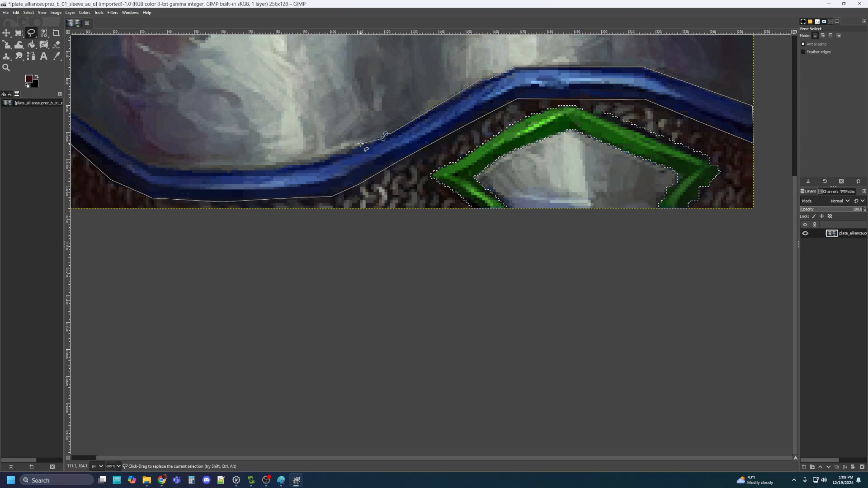
click(361, 144)
click(341, 156)
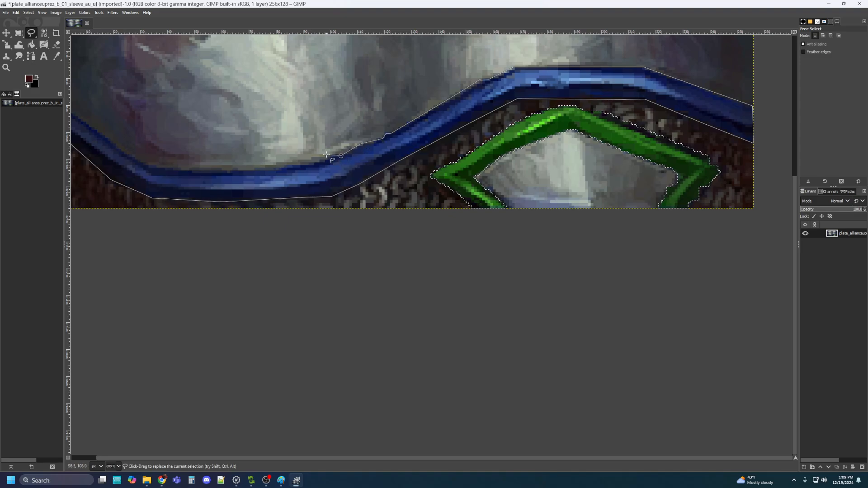
click(326, 159)
click(304, 163)
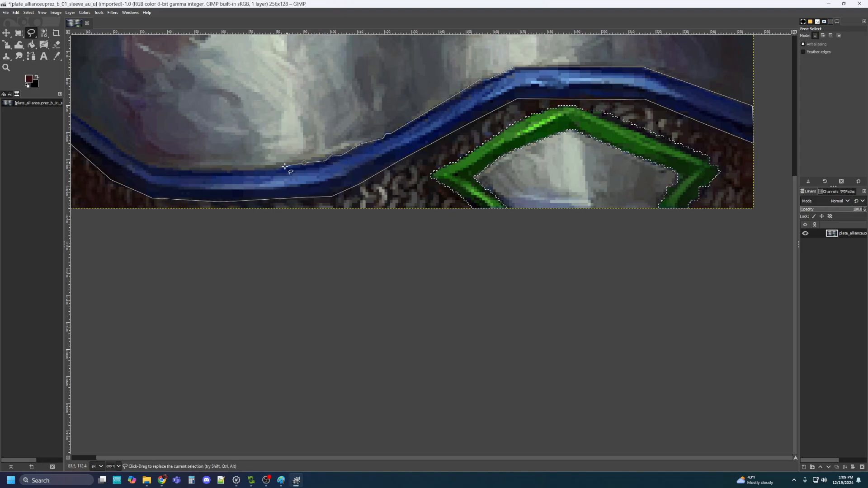
click(267, 170)
scroll(175, 158, left, 5)
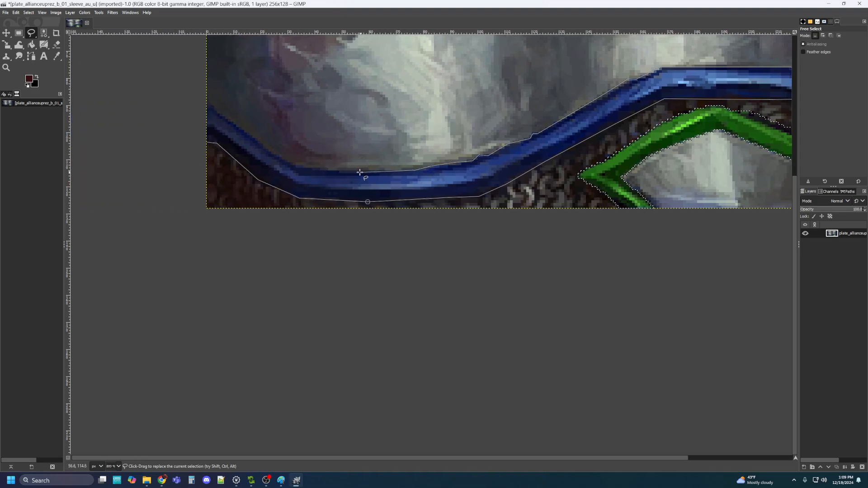
click(340, 171)
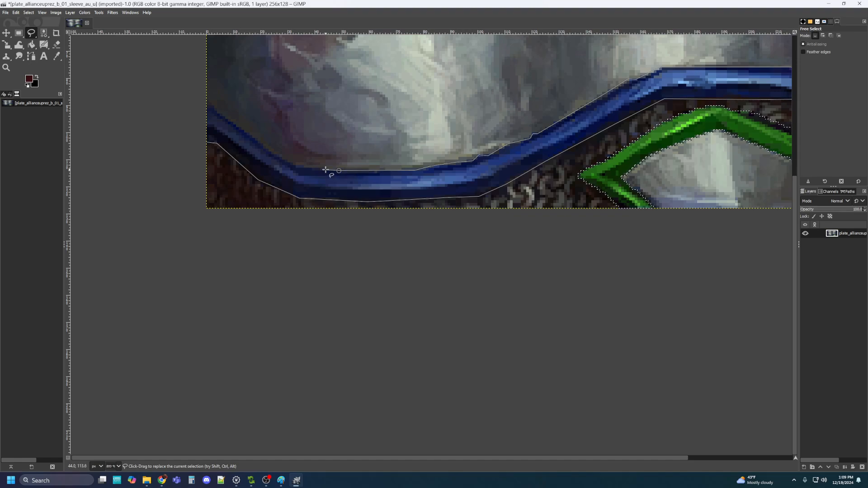
click(324, 170)
click(294, 164)
click(207, 102)
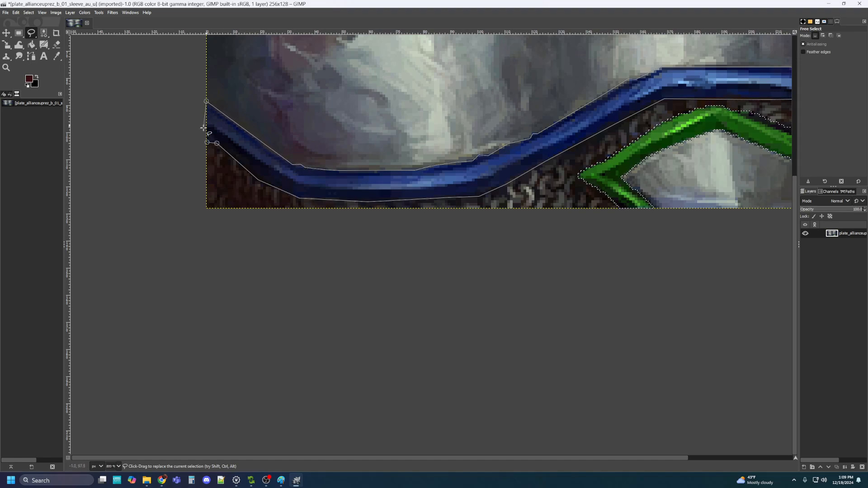
click(207, 143)
drag(510, 57, 465, 95)
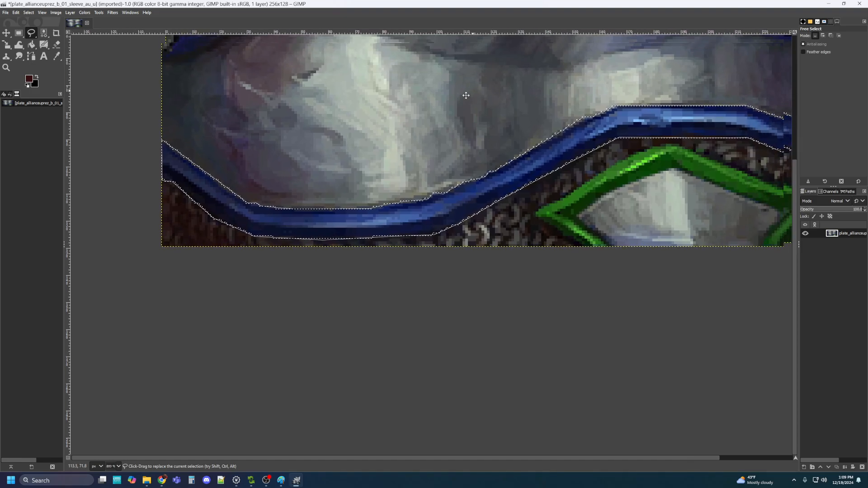
scroll(466, 95, down, 2)
scroll(416, 160, down, 2)
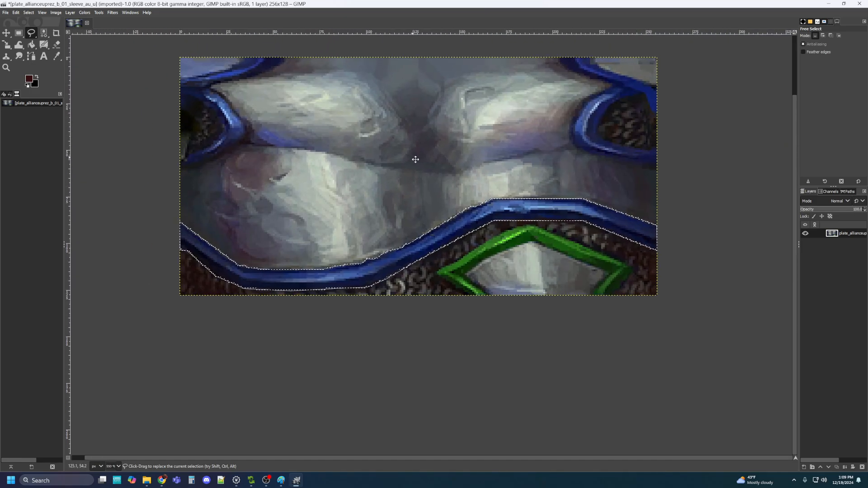
Apply Hue-Saturation to the wavy band: hue -112, lightness -40.9, slightly higher saturation
click(85, 12)
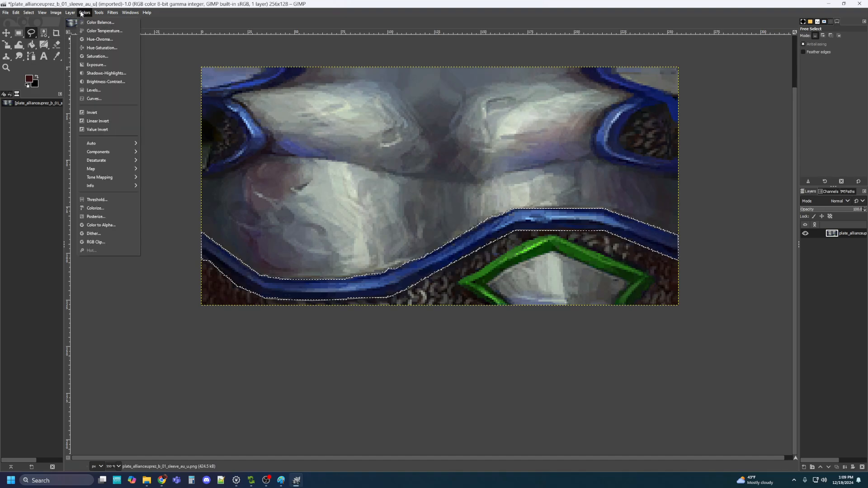
click(103, 48)
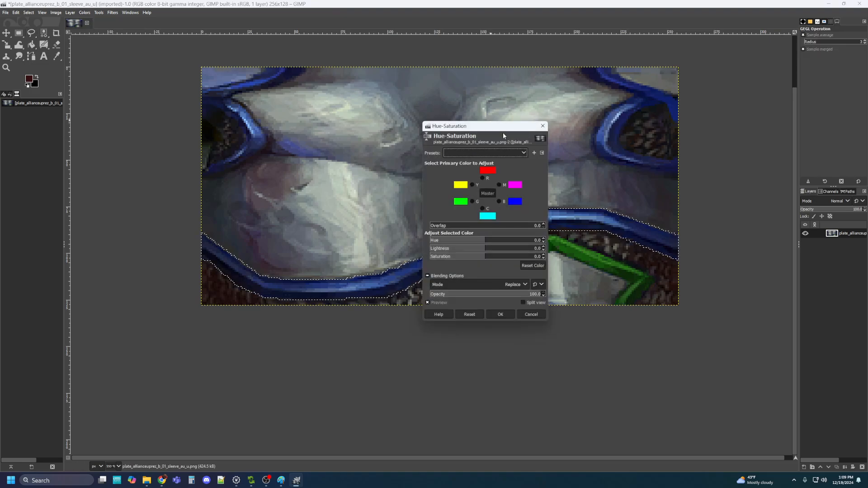
drag(487, 243, 453, 241)
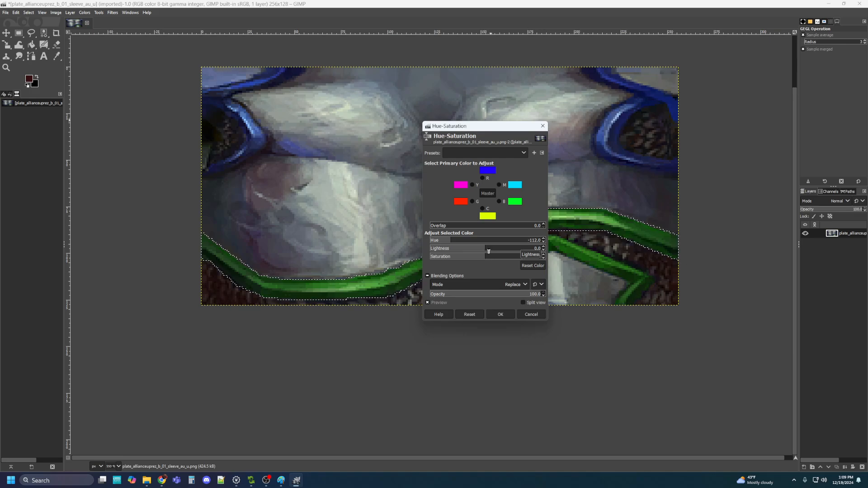
drag(489, 251, 481, 252)
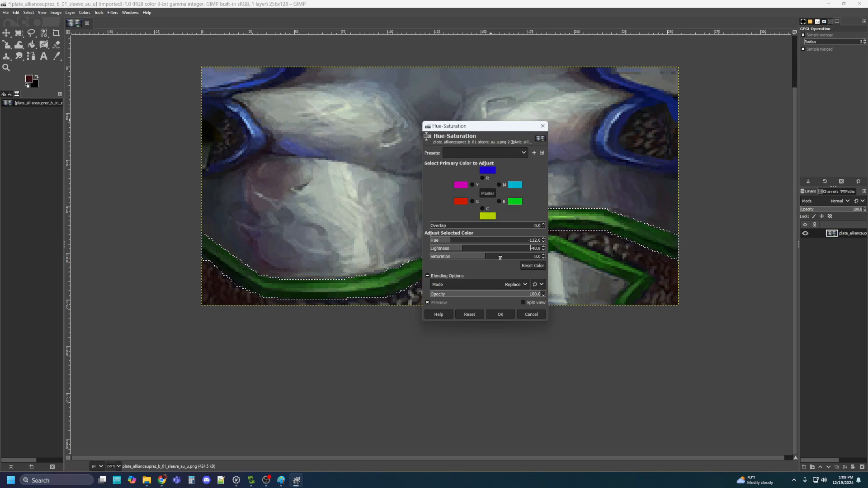
drag(492, 258, 498, 258)
click(501, 315)
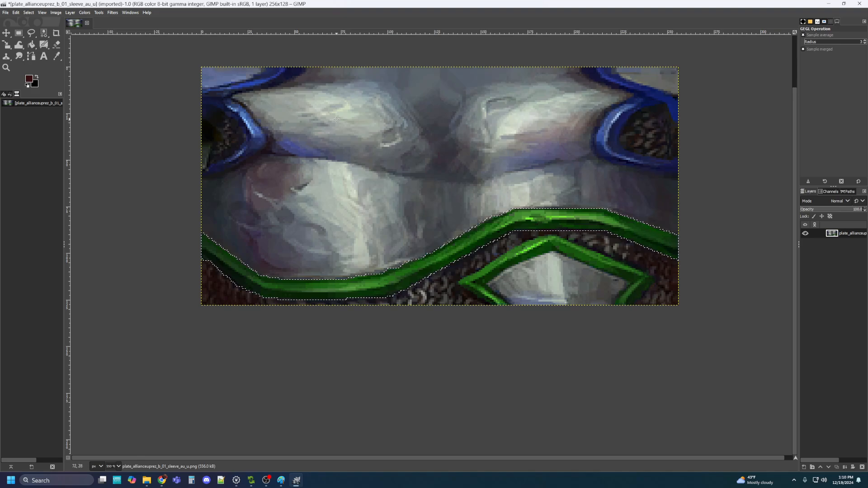
With Free Select, outline the upper-left blue strap's outer curve up to the image's top edge
click(31, 32)
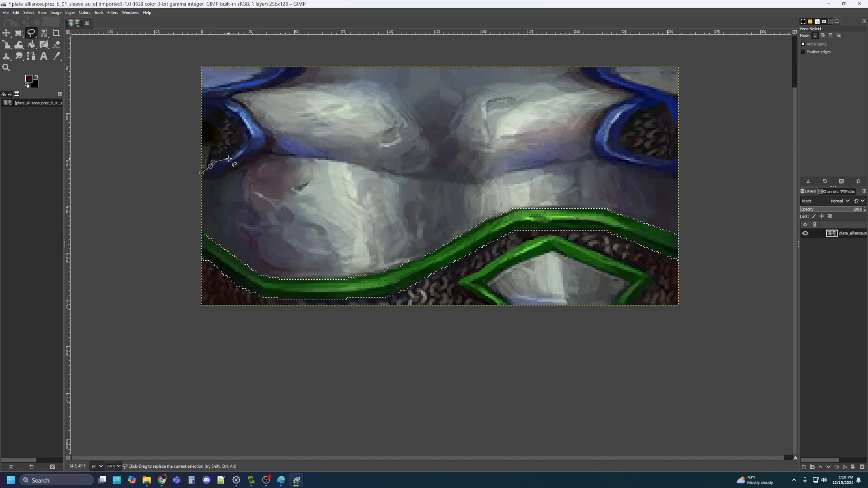
click(228, 158)
click(243, 146)
click(246, 137)
click(240, 128)
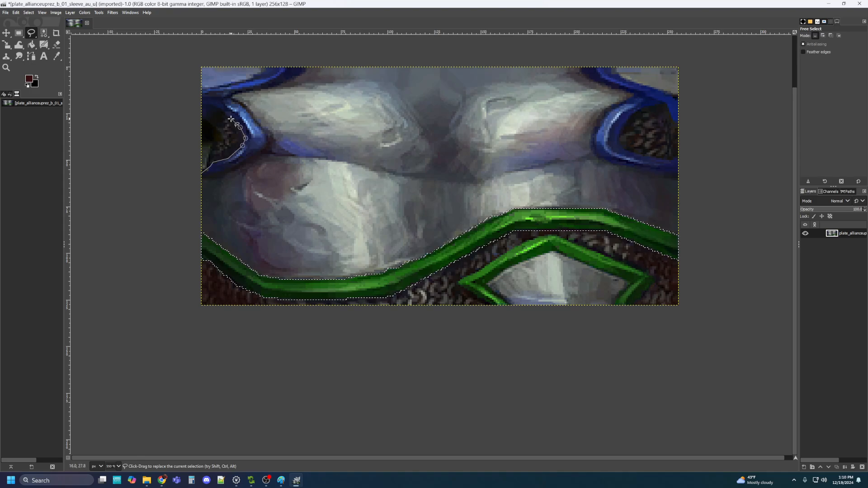
click(230, 118)
click(214, 109)
click(210, 114)
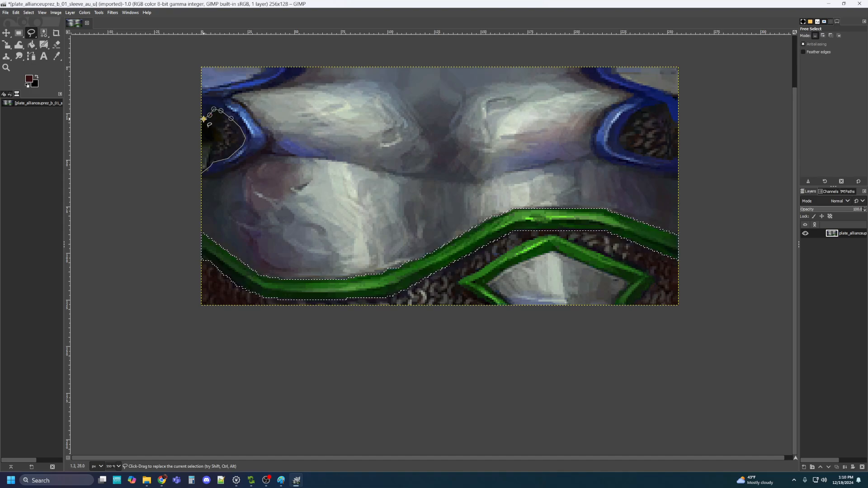
click(204, 119)
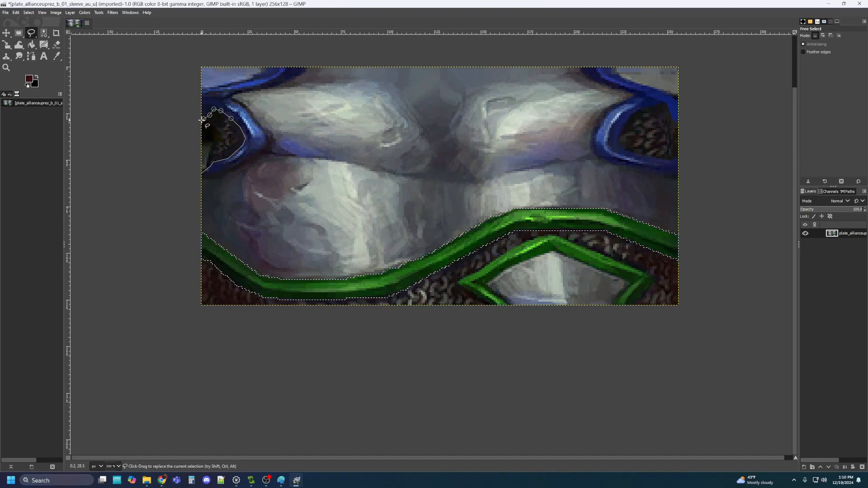
click(201, 87)
click(220, 85)
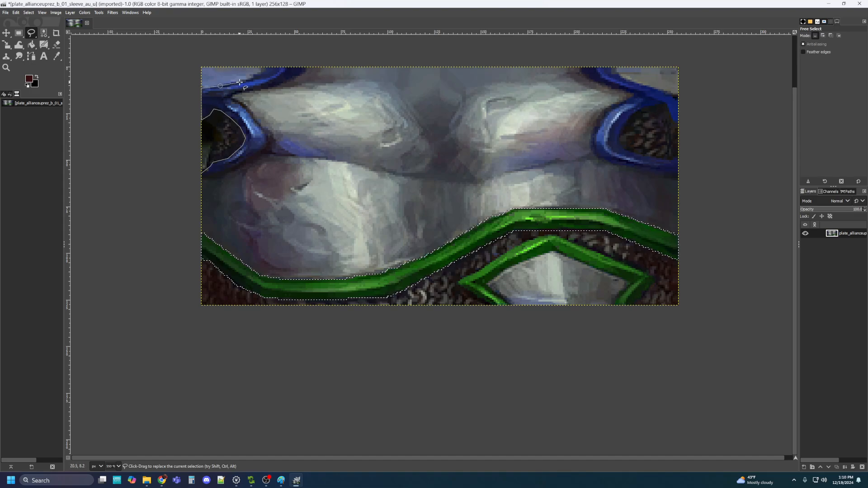
click(231, 82)
click(245, 79)
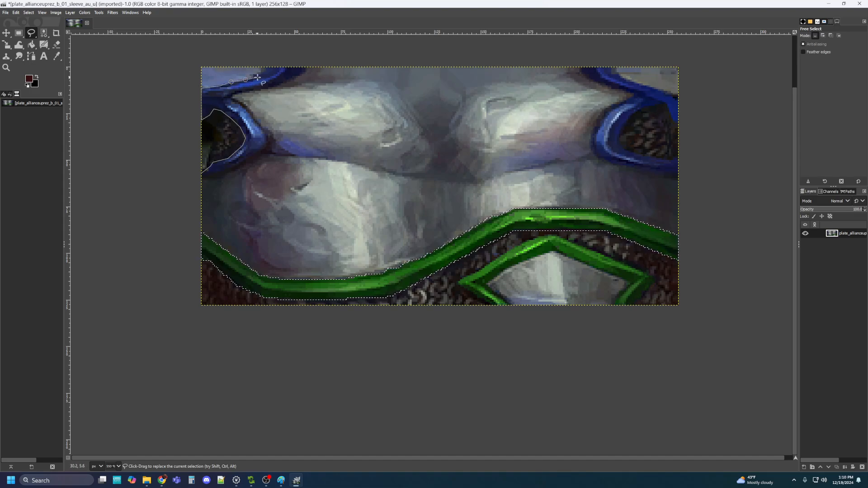
click(254, 78)
click(263, 72)
click(266, 69)
click(308, 66)
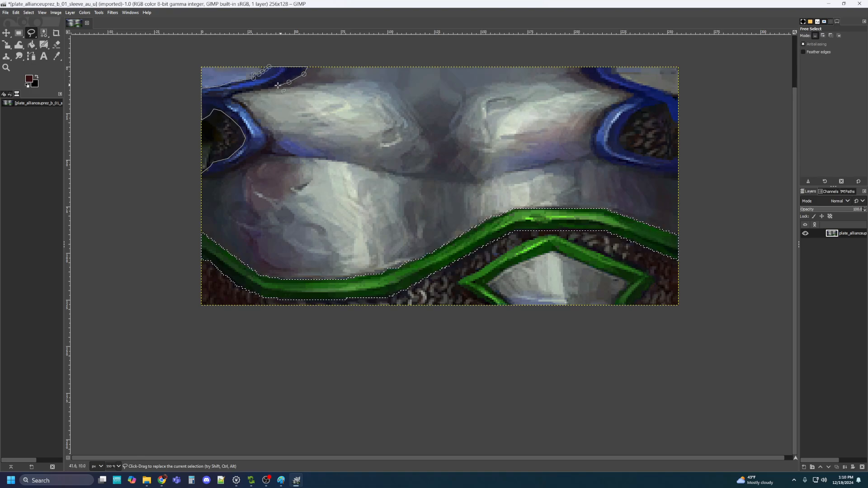
Trace the strap's inner edge and thin tail, then close the selection at the start point
click(264, 89)
click(241, 93)
click(232, 96)
click(236, 102)
click(243, 104)
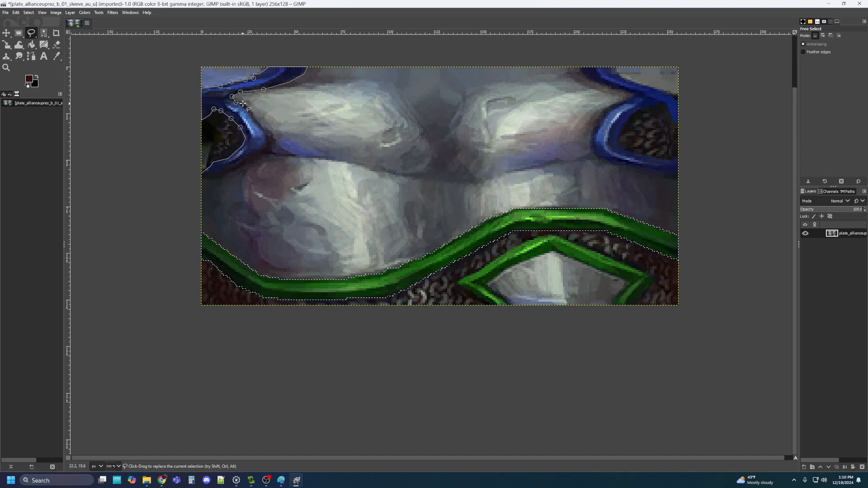
click(254, 119)
click(267, 133)
click(276, 141)
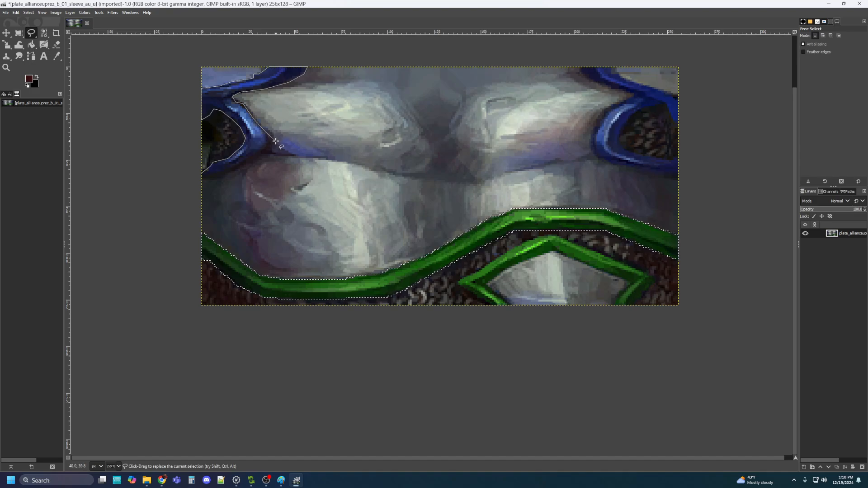
click(304, 148)
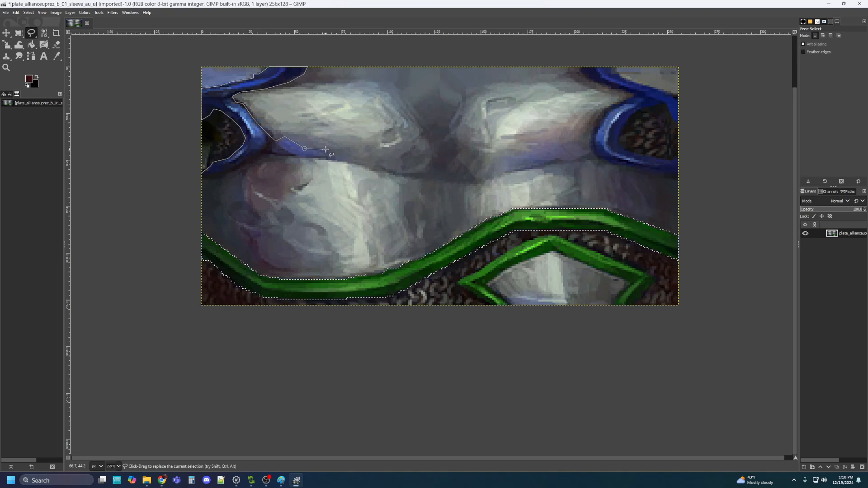
click(326, 149)
click(268, 155)
click(259, 154)
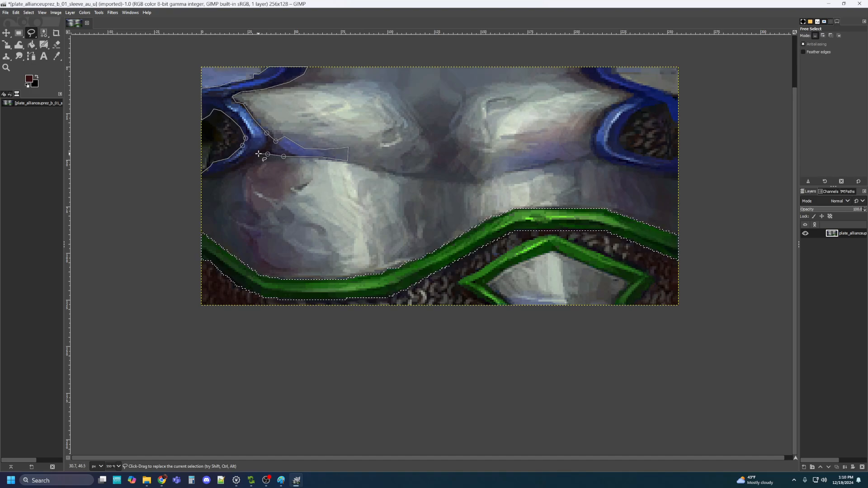
click(241, 168)
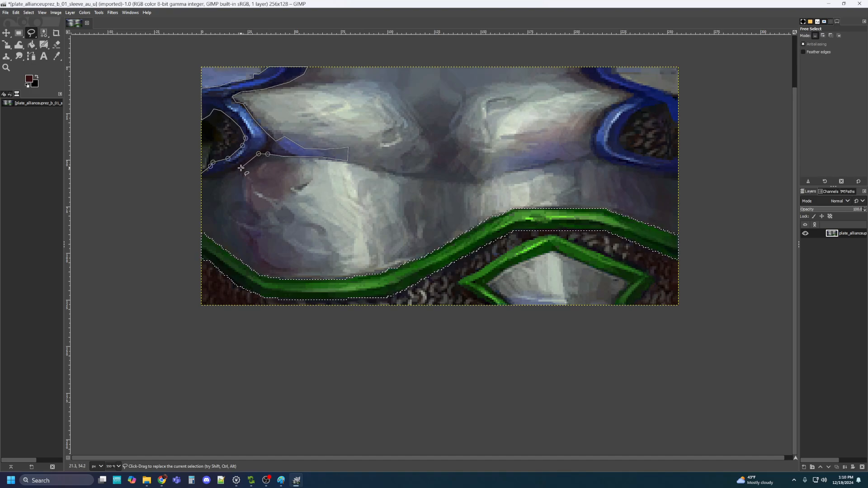
click(215, 175)
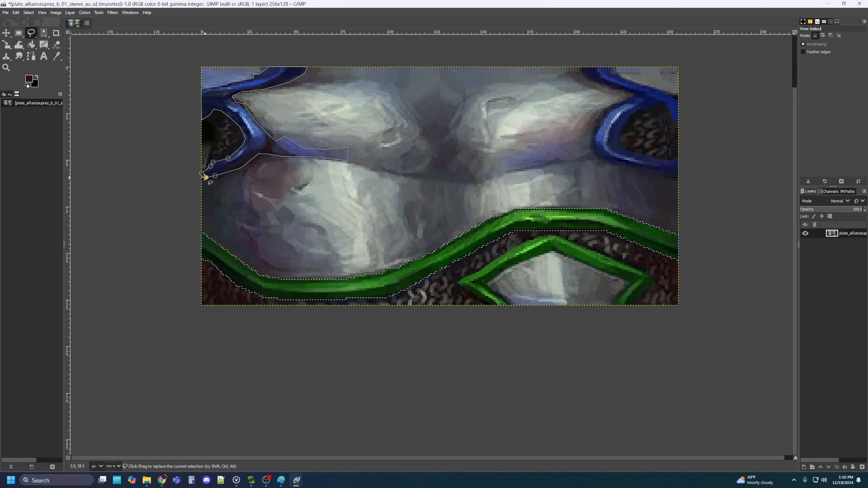
double_click(201, 173)
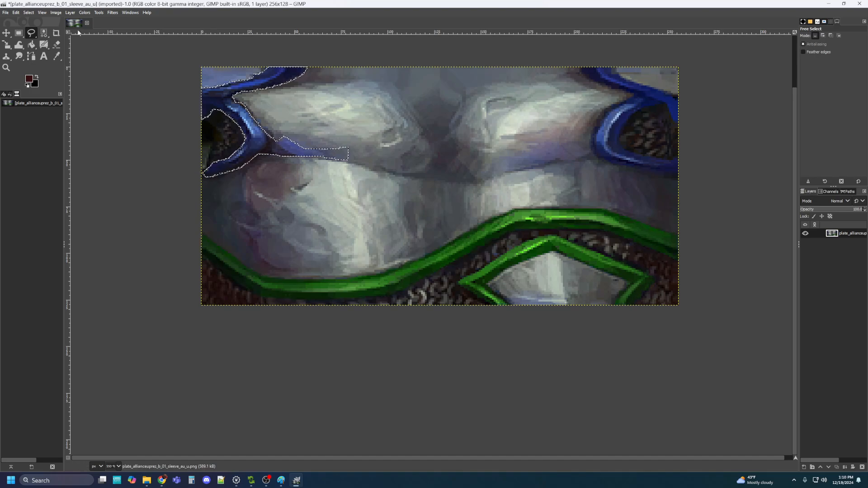
Shift the upper-left strap's hue from blue to green and raise its saturation with Hue-Saturation
click(61, 15)
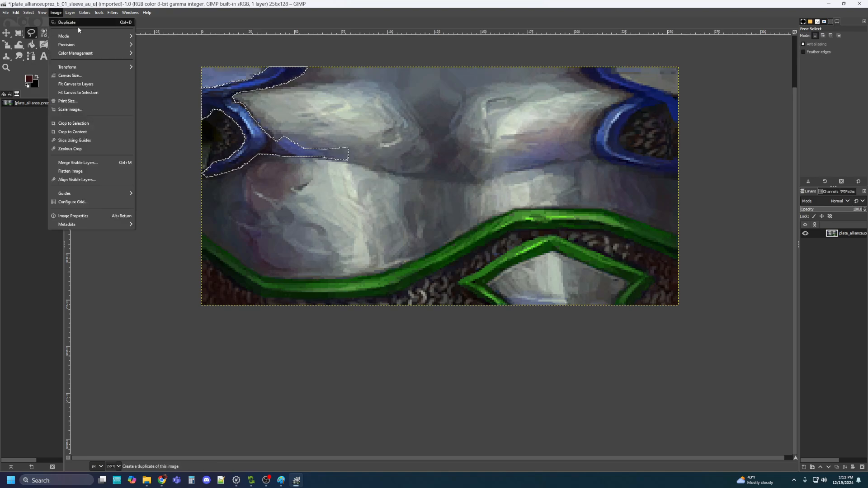
mouse_move(89, 13)
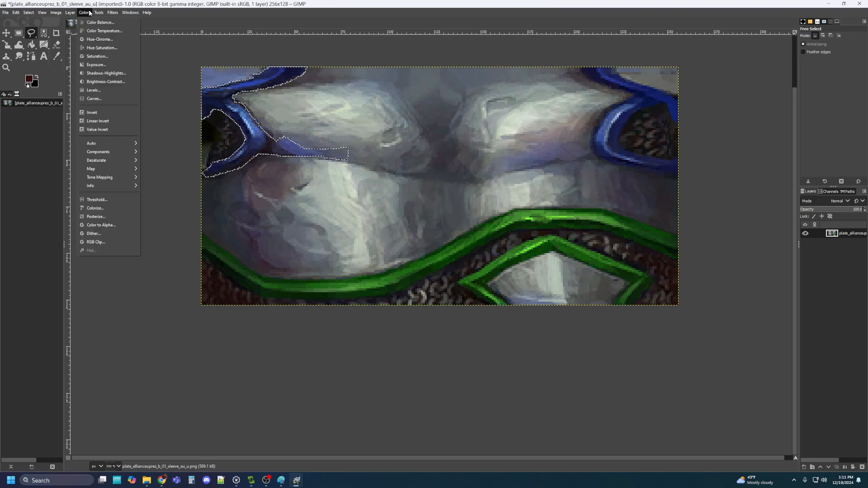
click(102, 47)
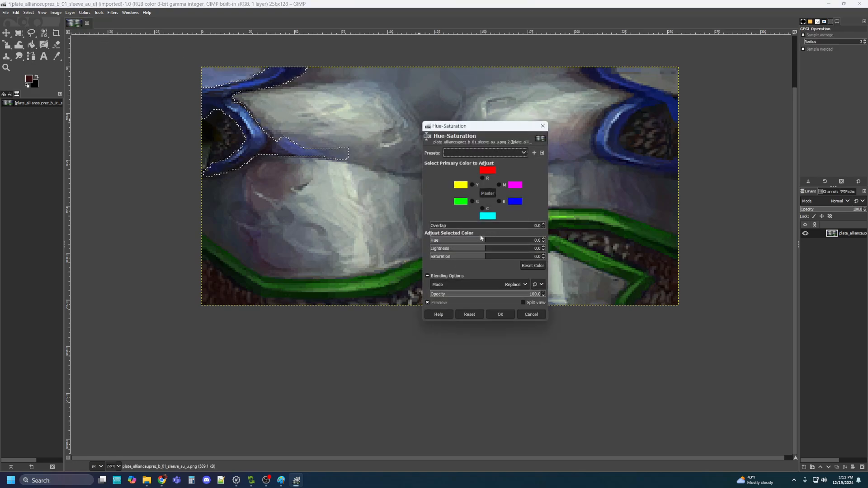
drag(485, 243, 463, 250)
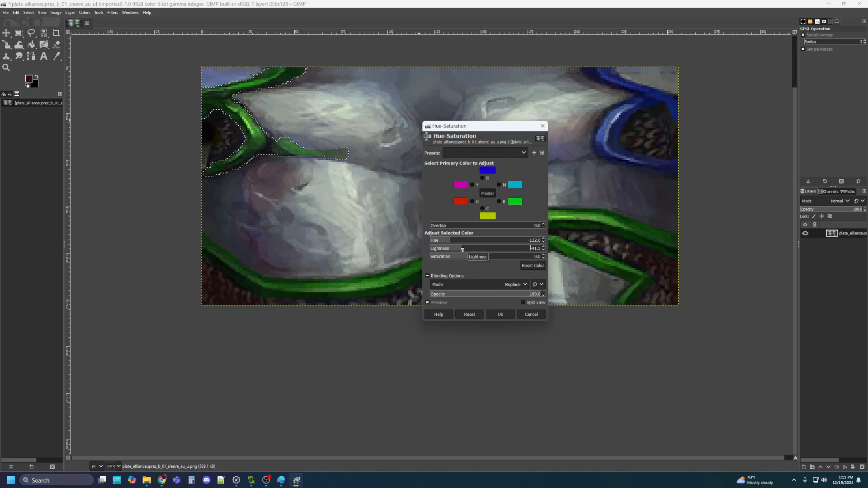
click(497, 258)
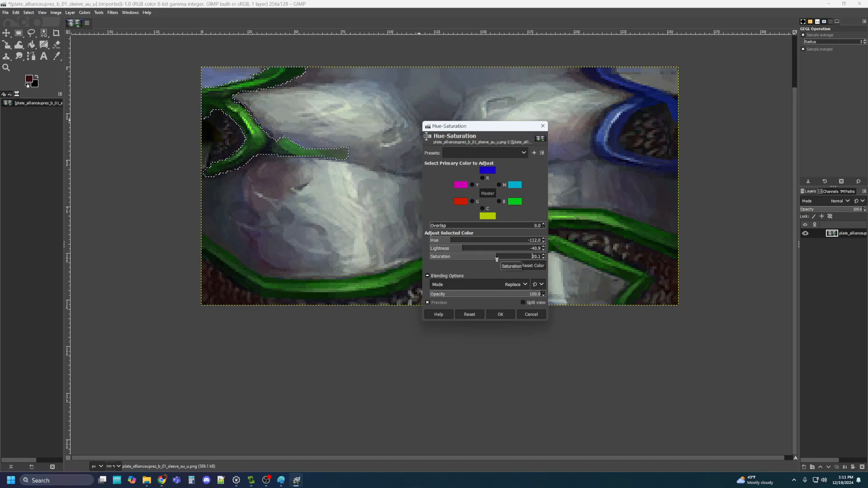
click(498, 315)
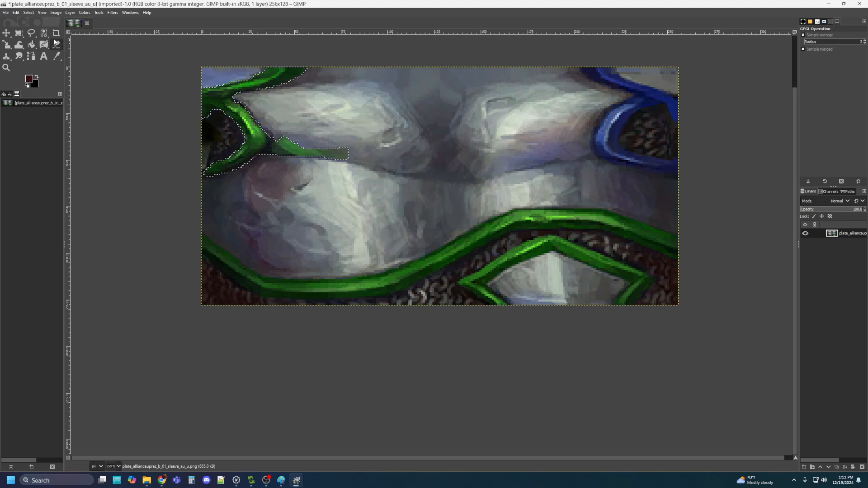
click(33, 34)
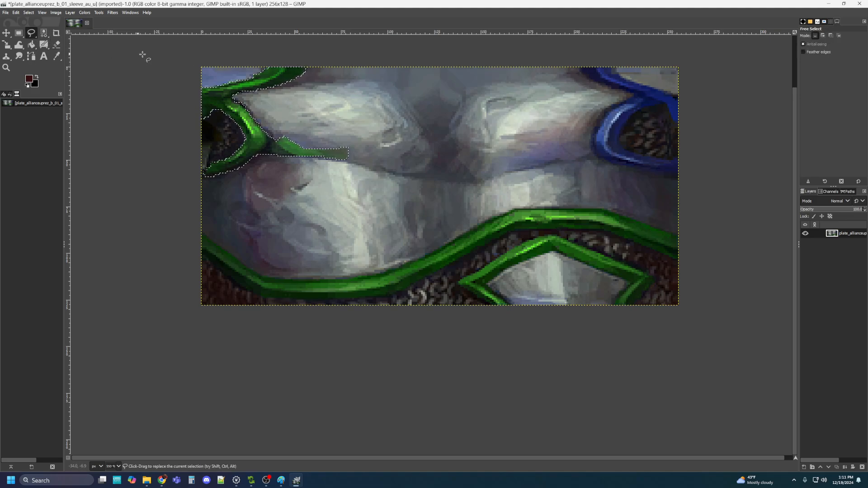
Begin outlining the upper-right blue strap, tracing its edge down toward the image's right side
click(580, 67)
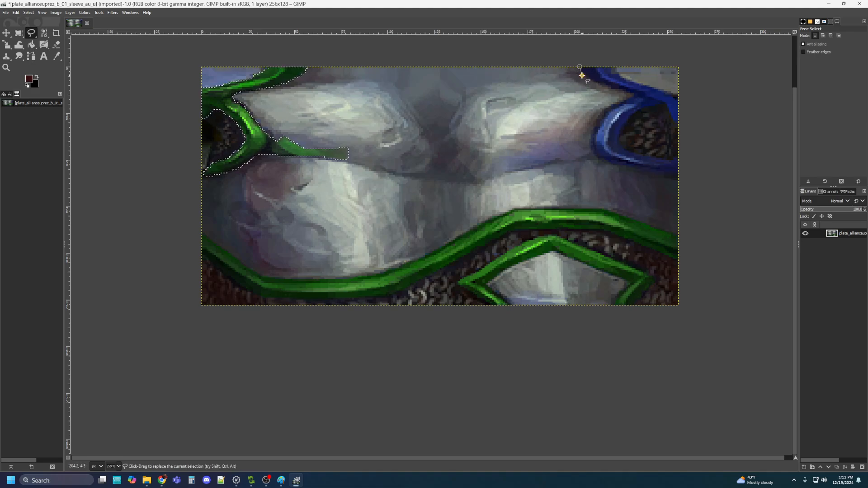
mouse_move(582, 75)
mouse_down()
mouse_move(634, 95)
mouse_move(592, 138)
mouse_up()
click(635, 96)
click(629, 101)
click(595, 156)
click(606, 164)
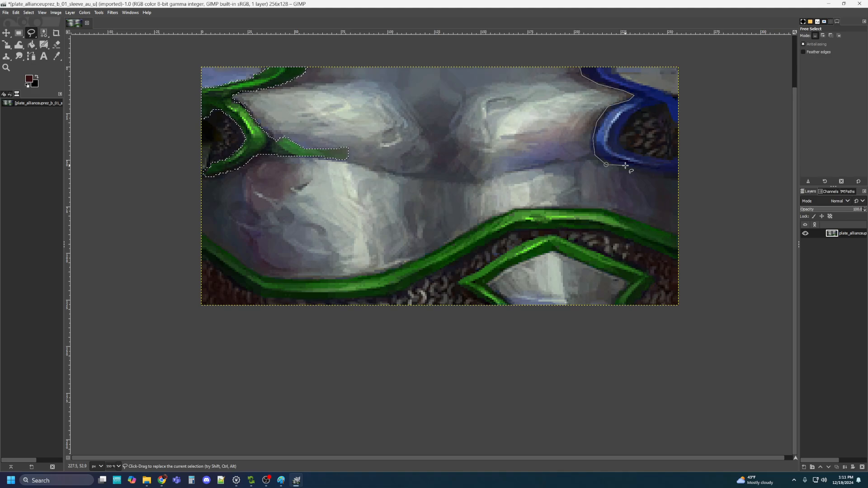
click(654, 174)
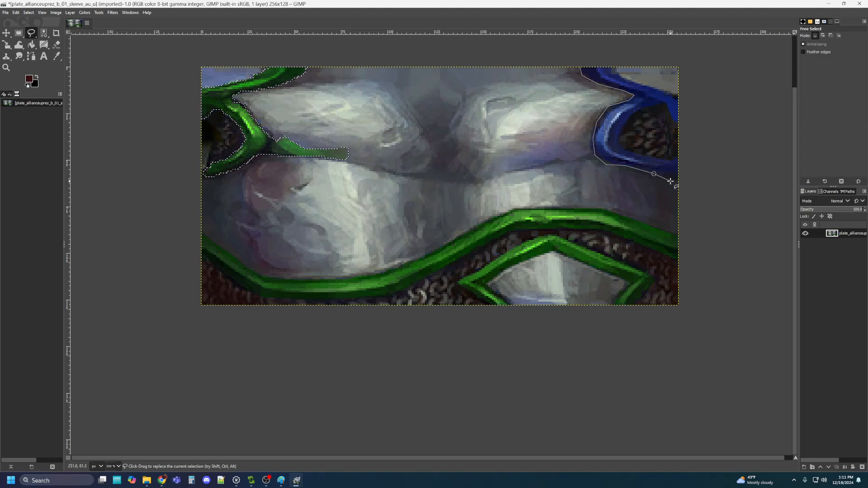
click(678, 180)
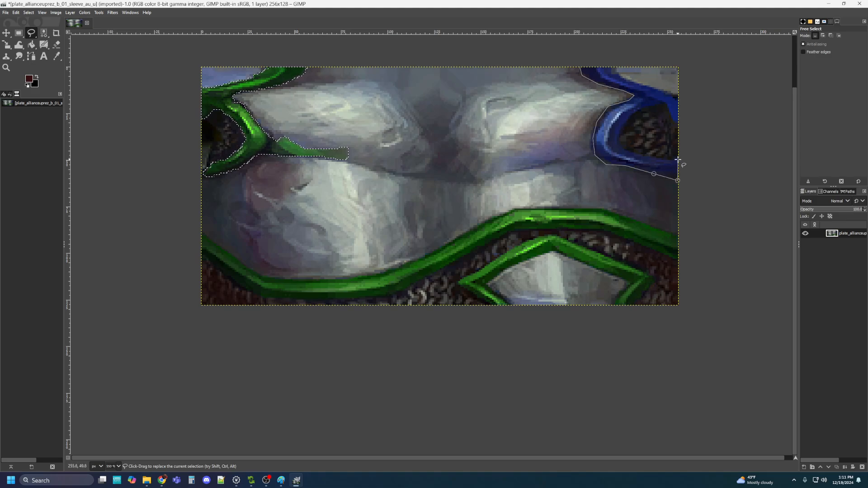
click(677, 159)
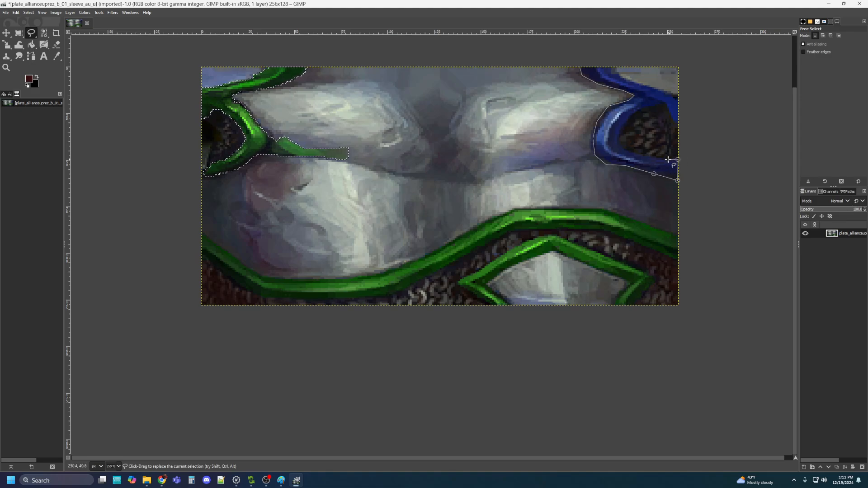
click(620, 145)
Trace the band's inner curve, right edge and top edge, then close the selection
click(620, 136)
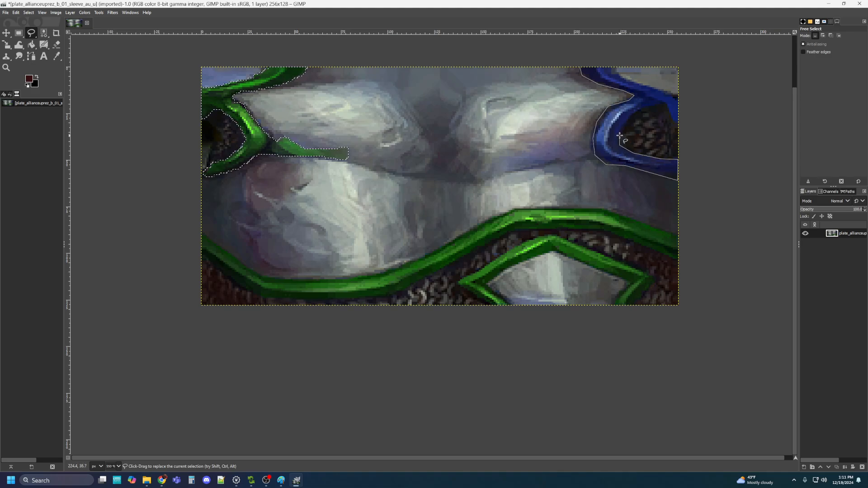
click(635, 113)
click(651, 107)
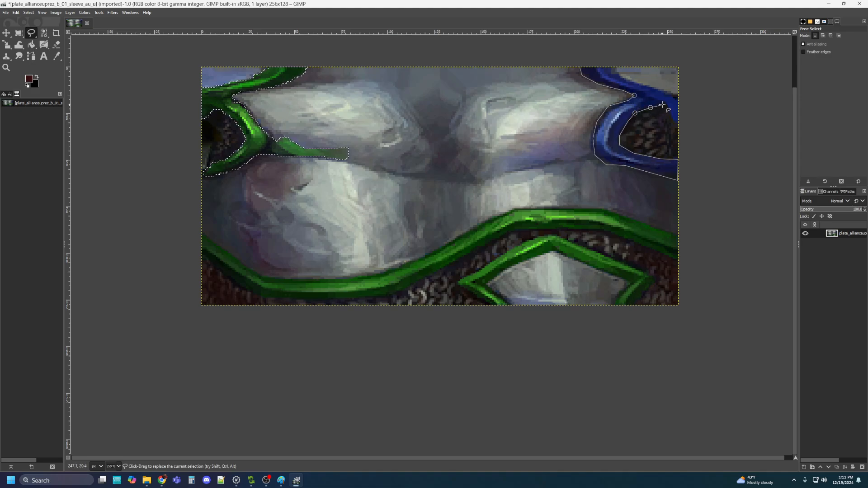
click(663, 104)
click(669, 111)
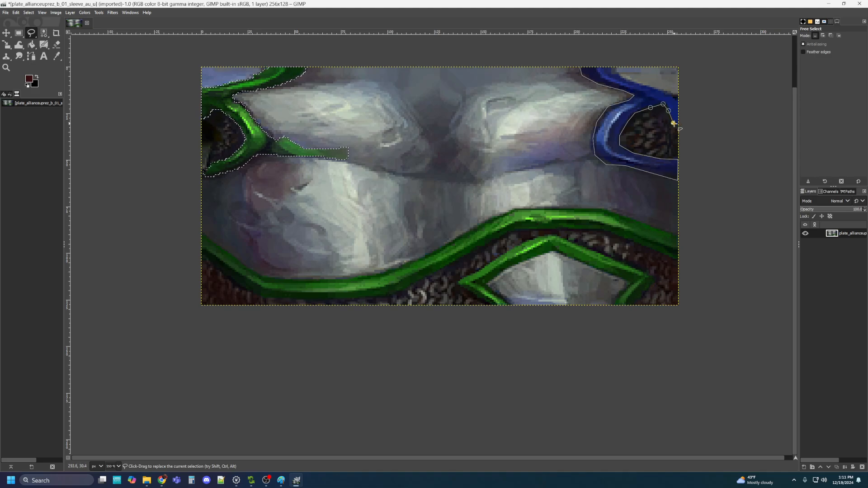
click(674, 123)
click(679, 122)
click(679, 96)
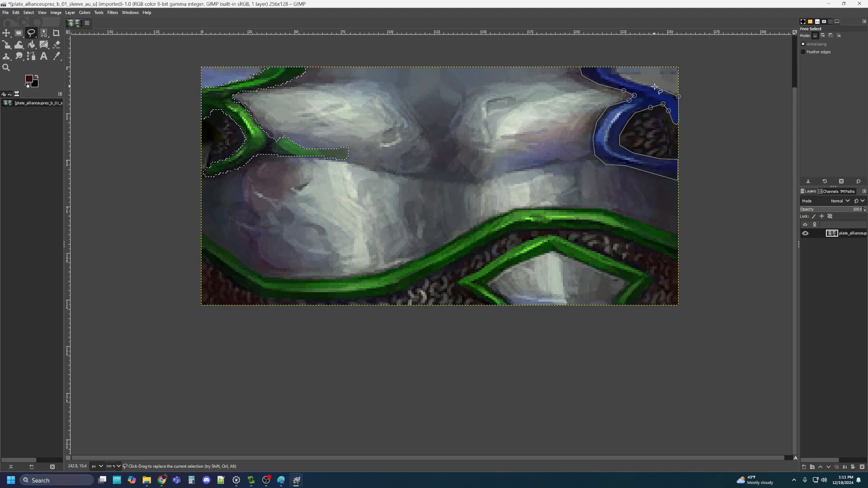
click(639, 83)
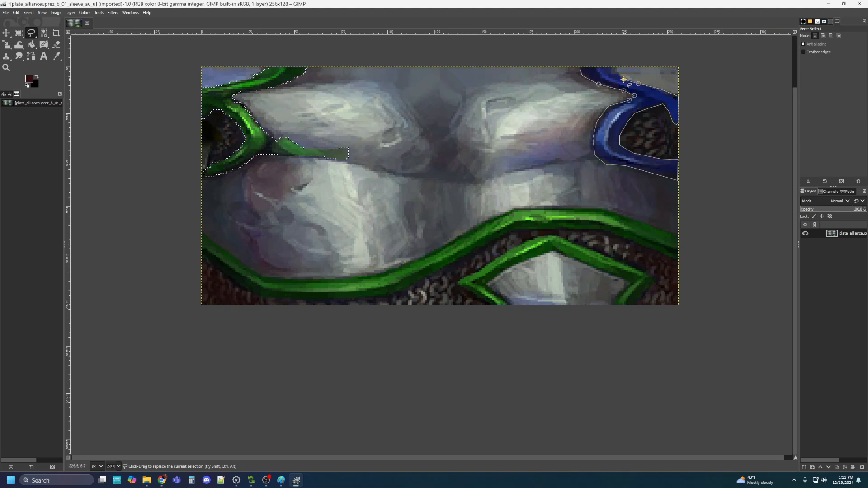
click(616, 68)
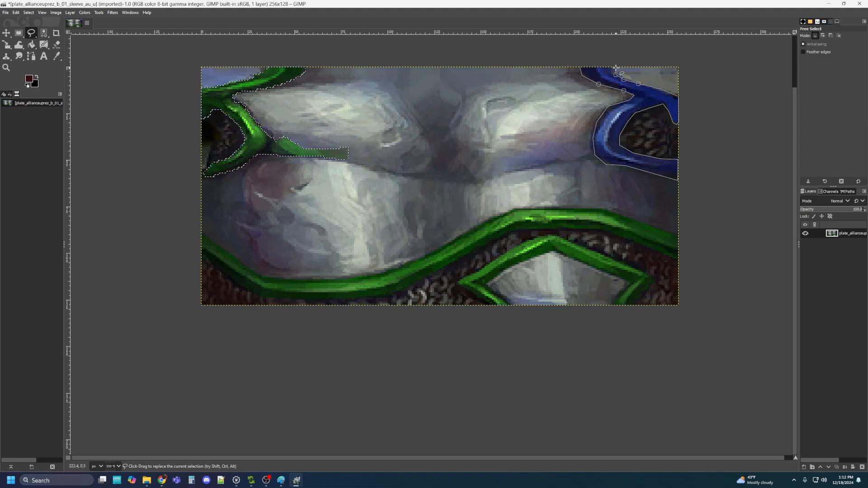
double_click(580, 67)
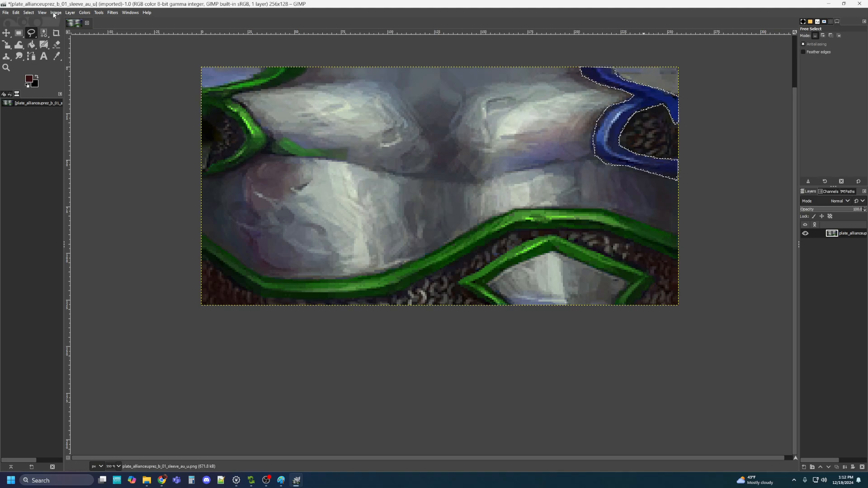
click(85, 13)
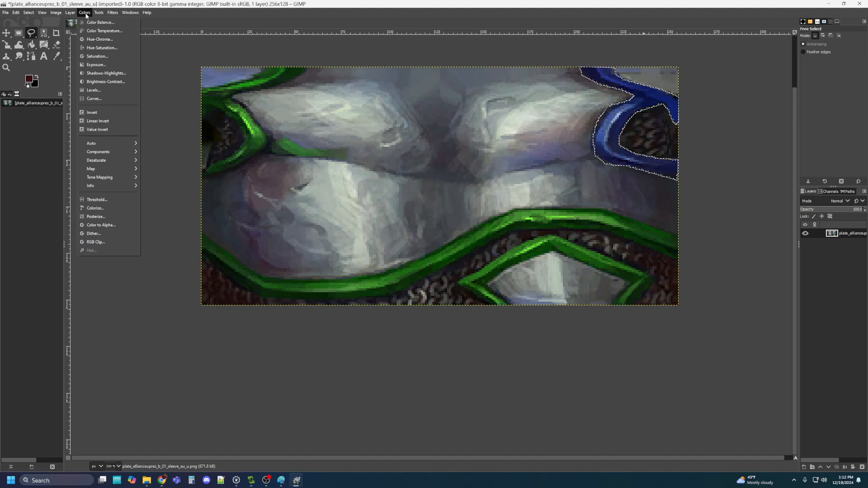
Turn the upper-right band dark green: hue about −113, lightness −40.9, saturation boosted
click(86, 48)
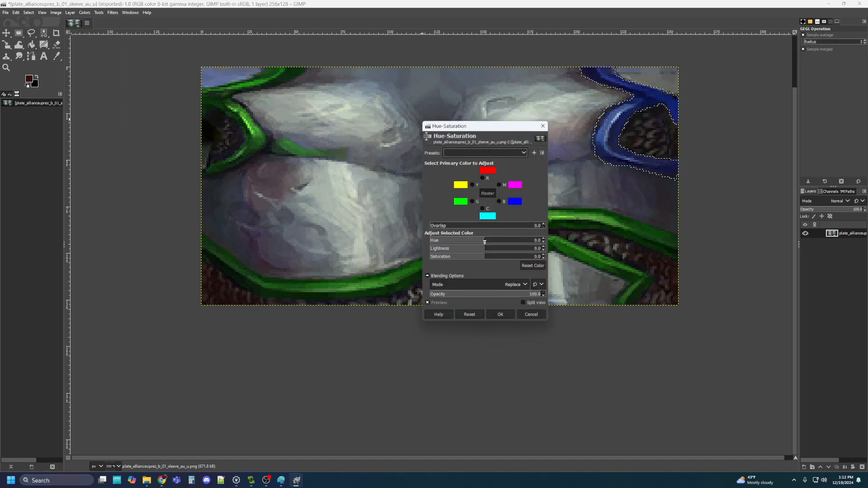
drag(485, 242, 449, 239)
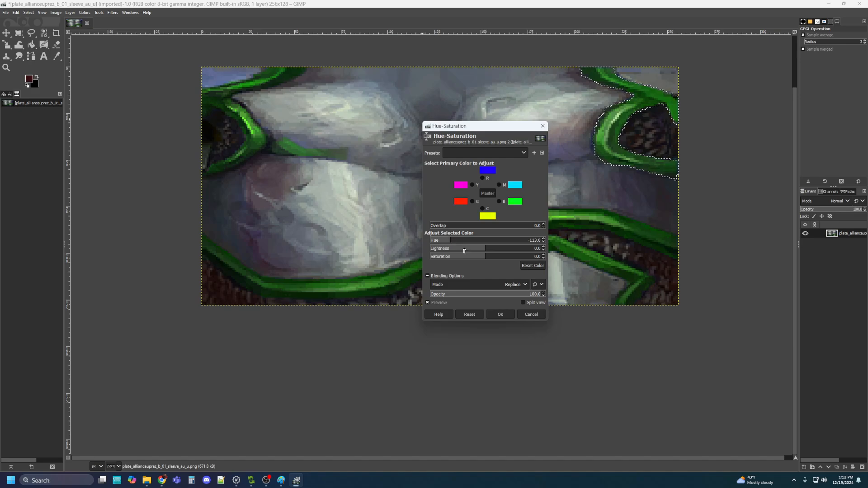
drag(484, 251, 470, 249)
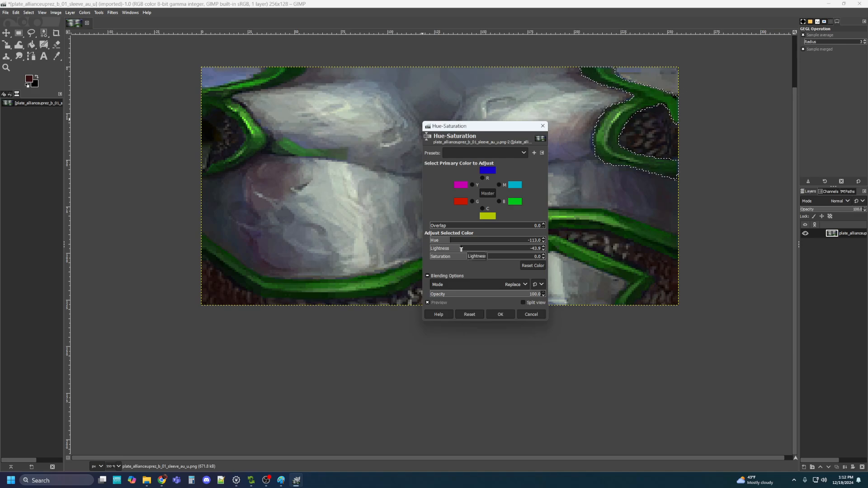
drag(484, 258, 498, 259)
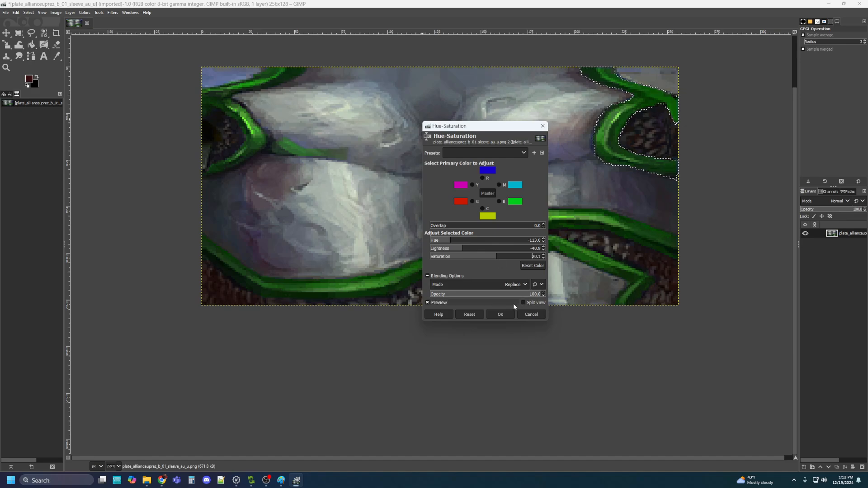
click(501, 315)
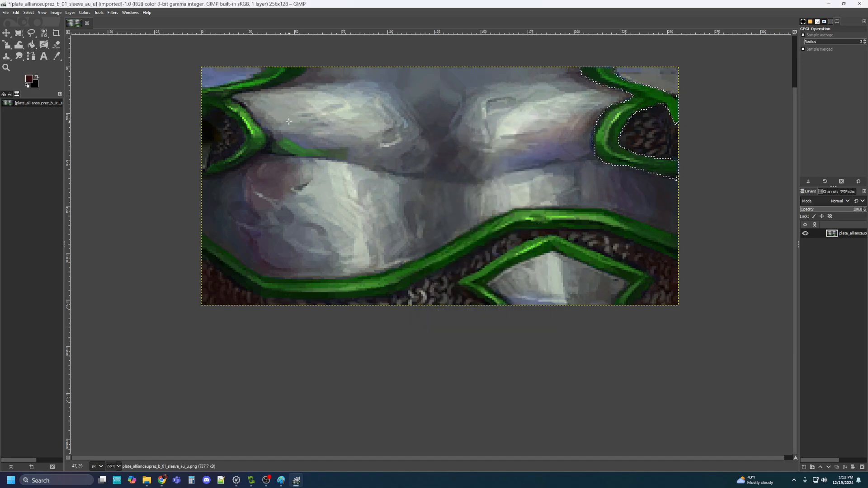
With Free Select, outline the top edge of the faint bluish area up to the green strap
click(31, 33)
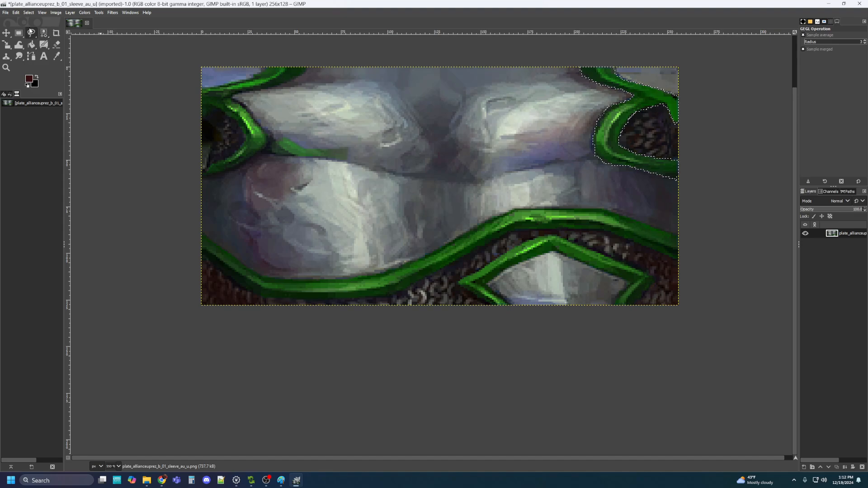
click(483, 179)
click(495, 157)
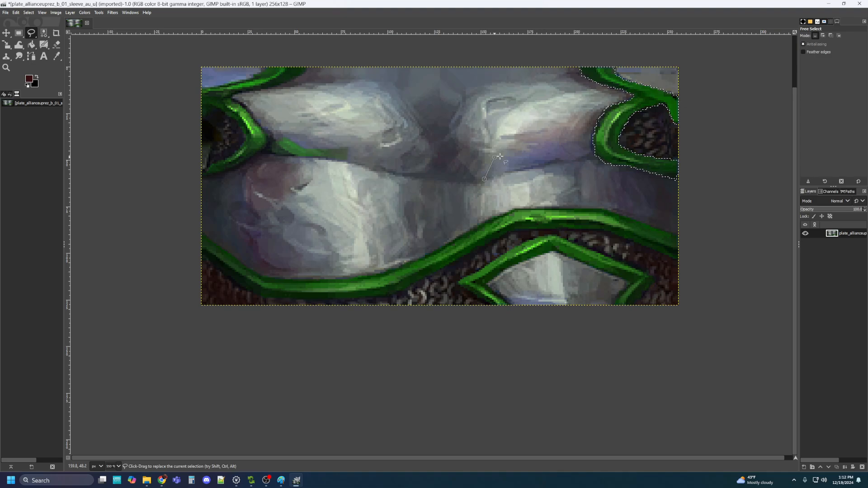
click(531, 149)
click(532, 145)
click(539, 144)
click(525, 143)
click(534, 141)
click(549, 141)
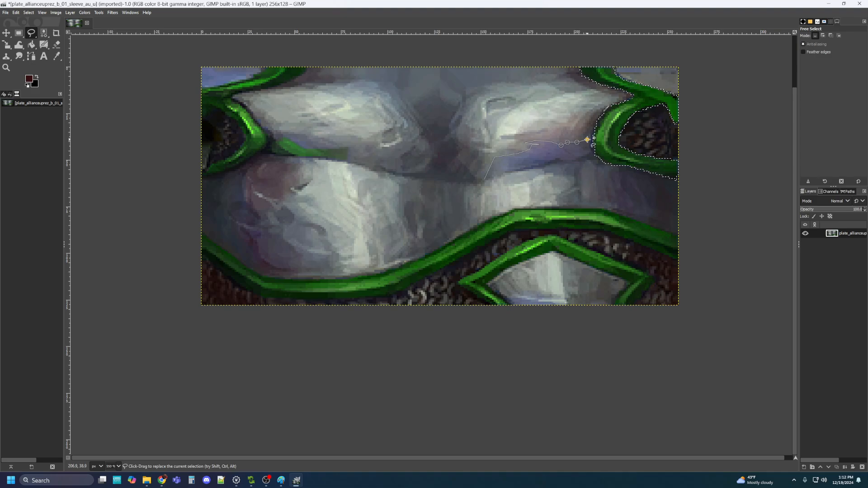
click(590, 140)
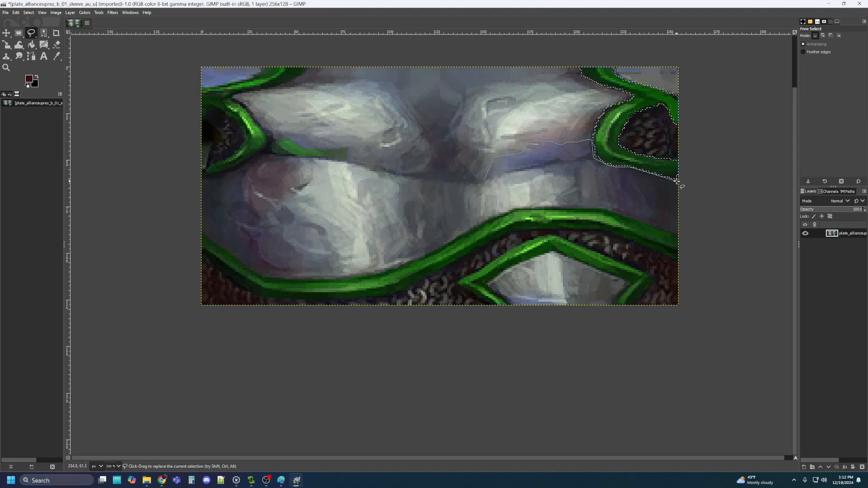
Trace the bluish area's right and lower edges back to the start and commit the selection
click(677, 217)
click(621, 207)
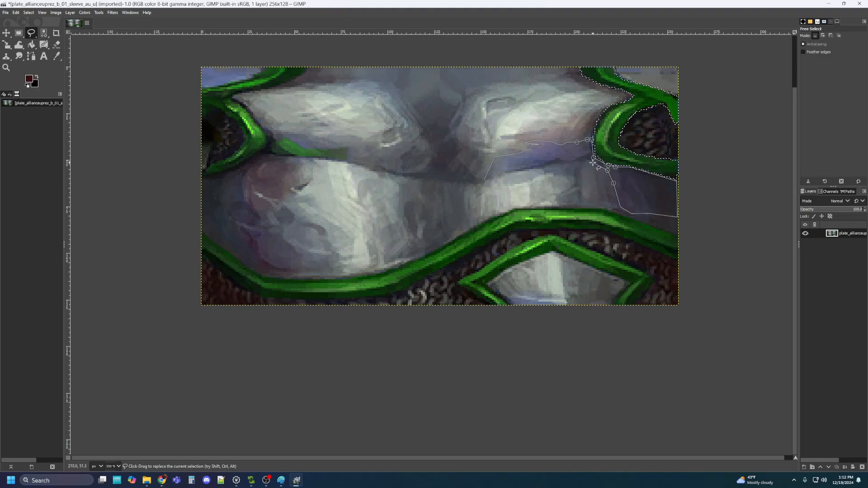
click(562, 161)
click(545, 162)
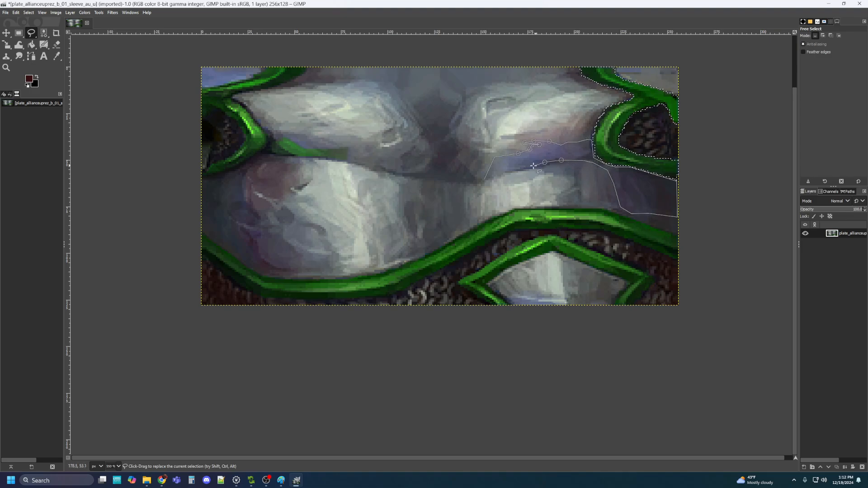
click(484, 179)
key(Return)
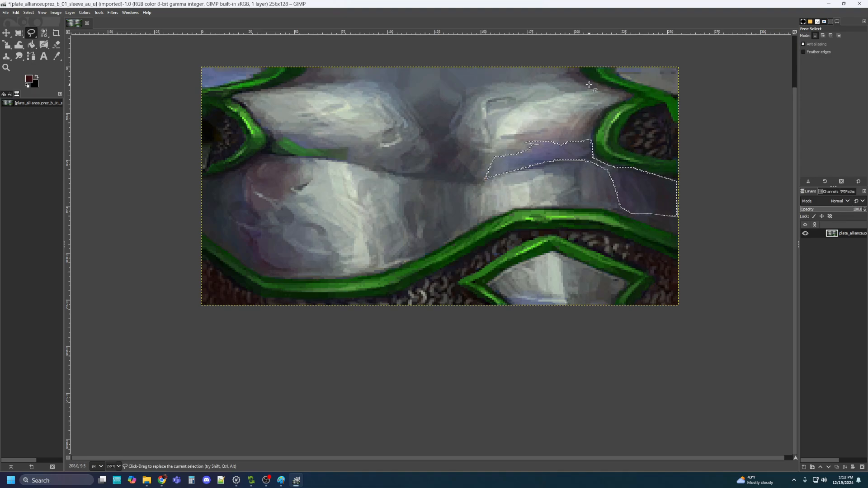
Tint the bluish patch green with Hue-Saturation: hue −112, lightness −40.9, slightly more saturation
click(85, 13)
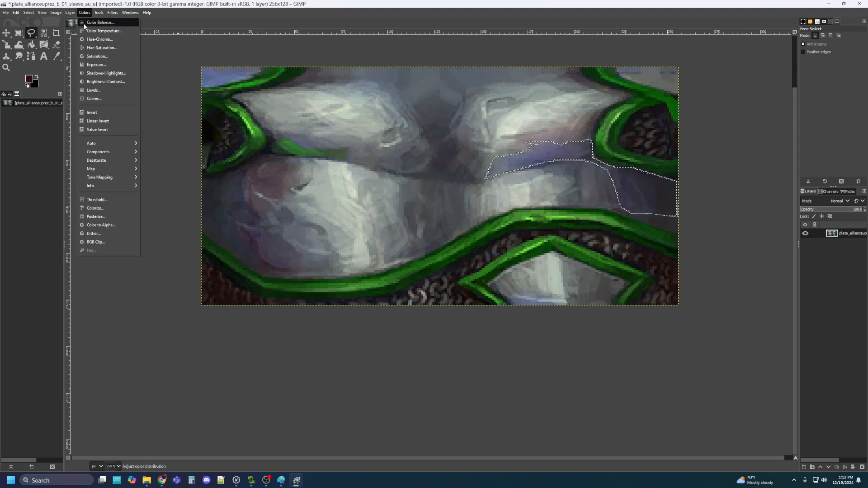
click(86, 46)
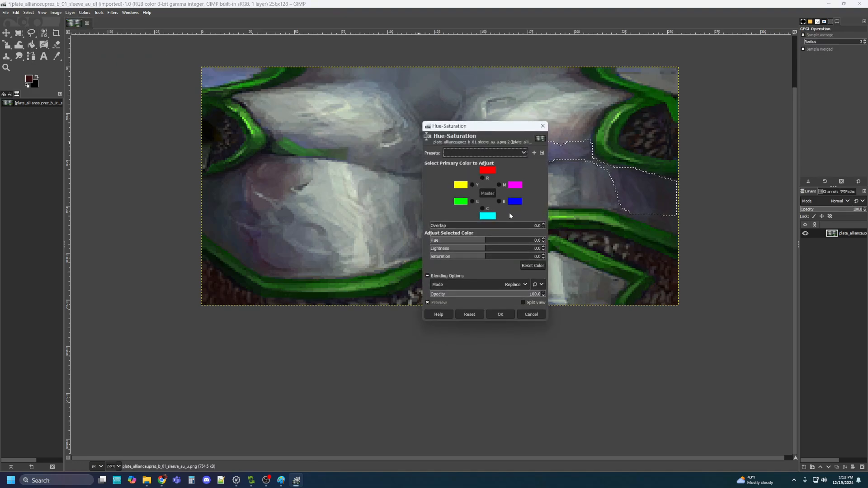
drag(485, 244, 451, 241)
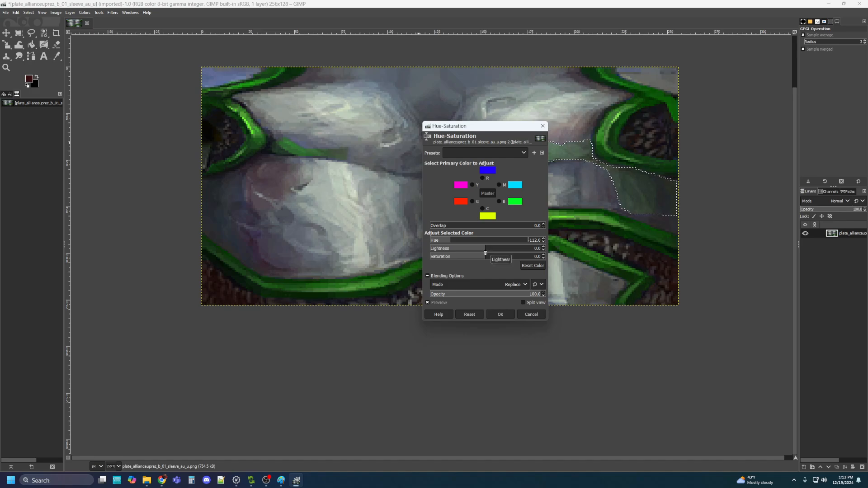
drag(485, 253, 474, 253)
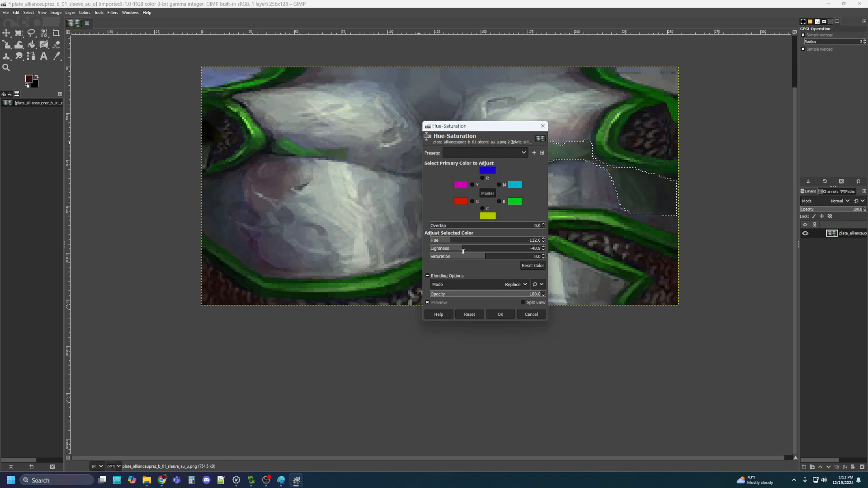
drag(486, 258, 495, 258)
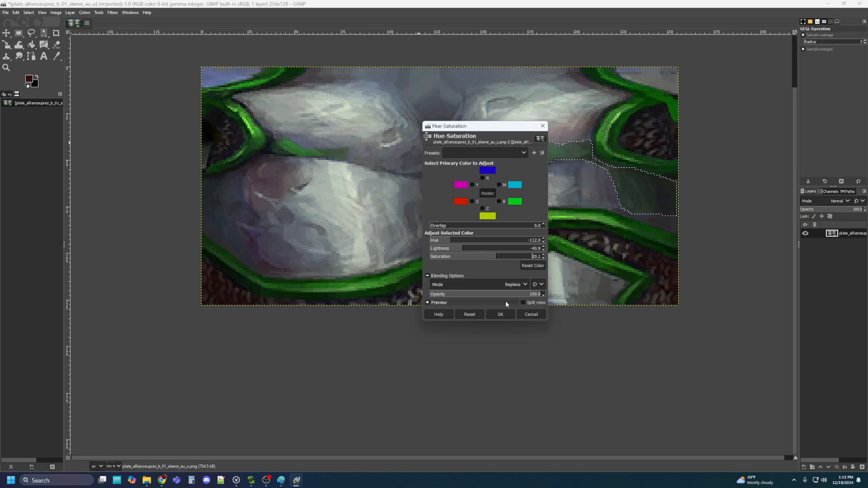
click(500, 315)
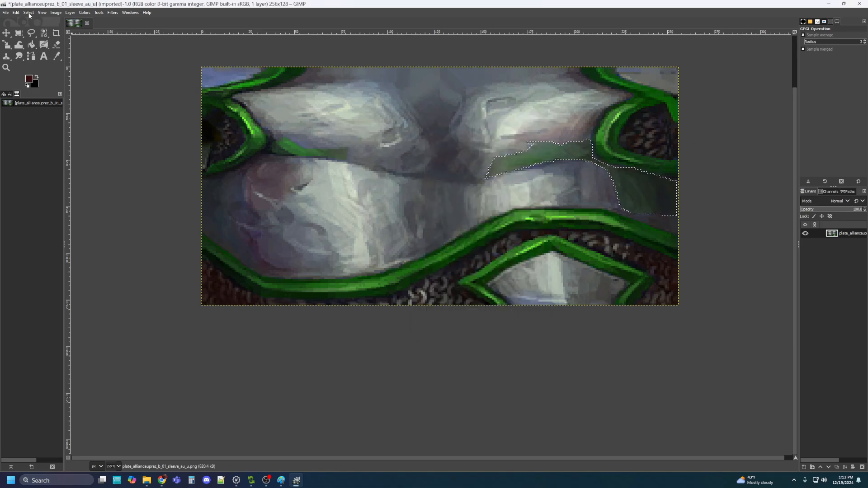
Export the image as plate_allianceuprez_g_01_sleeve_au_u.png, changing the name's b variant to g
click(5, 14)
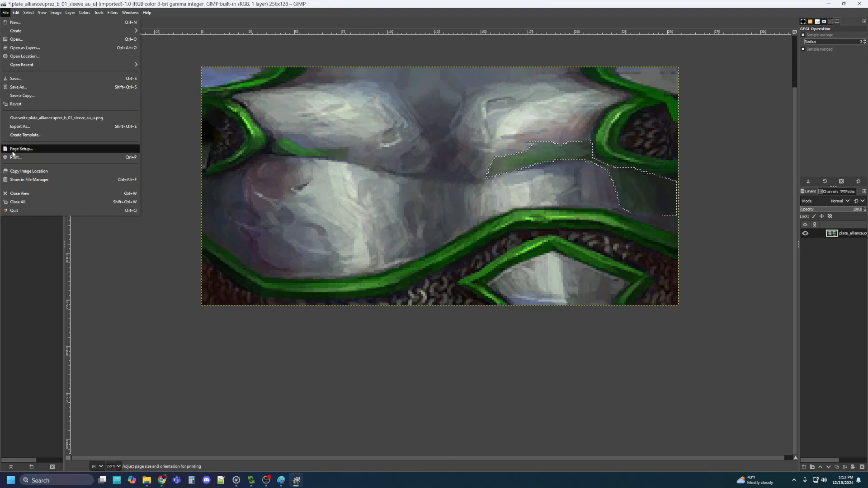
click(20, 126)
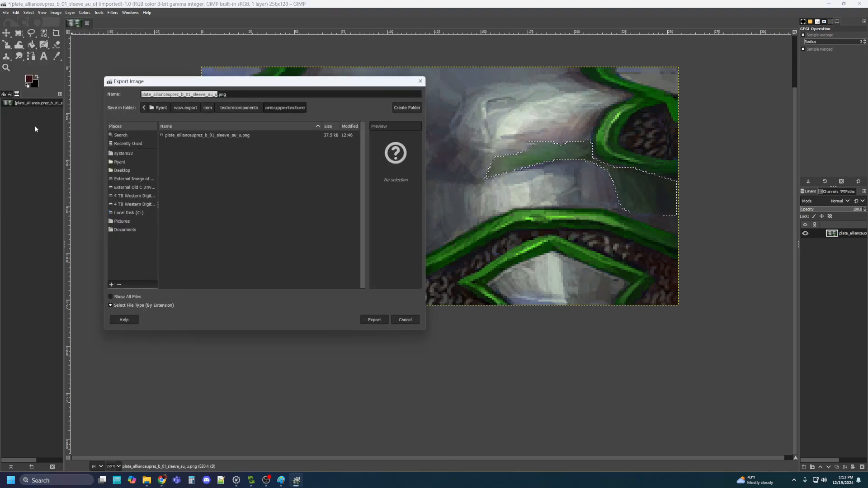
click(183, 93)
key(BackSpace)
text(g)
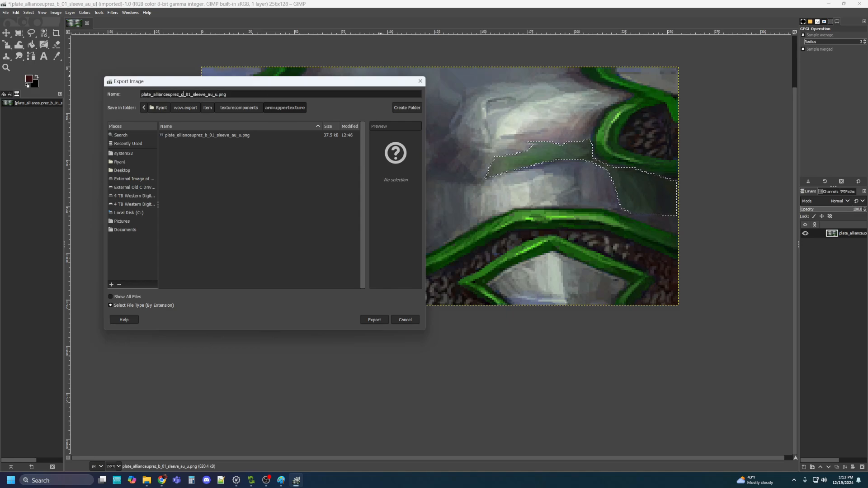
click(373, 320)
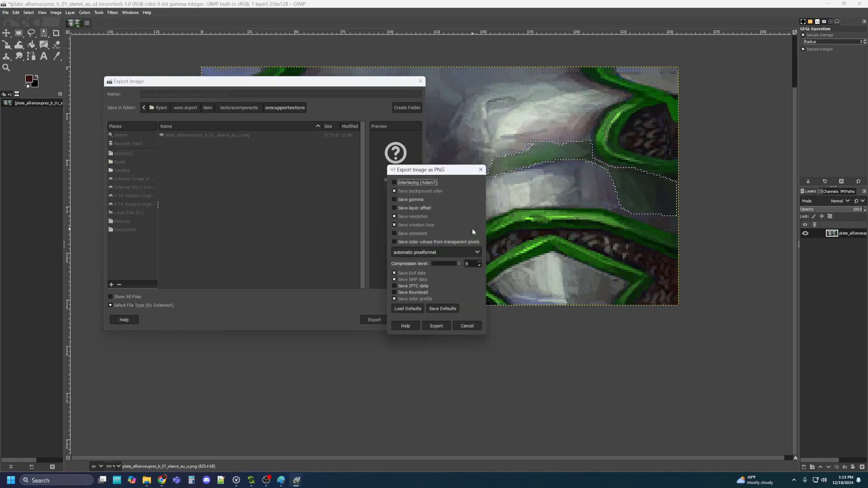
click(437, 326)
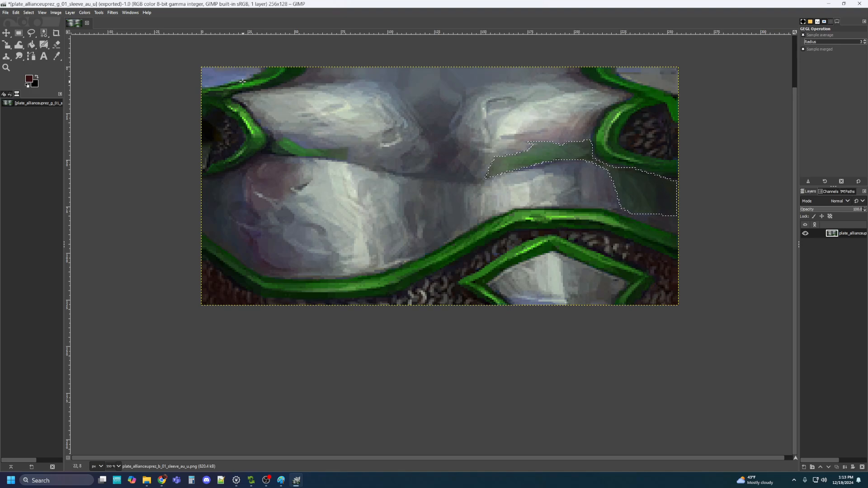
Outline the small bluish patch in the texture's top-left corner with Free Select and commit it
key(f)
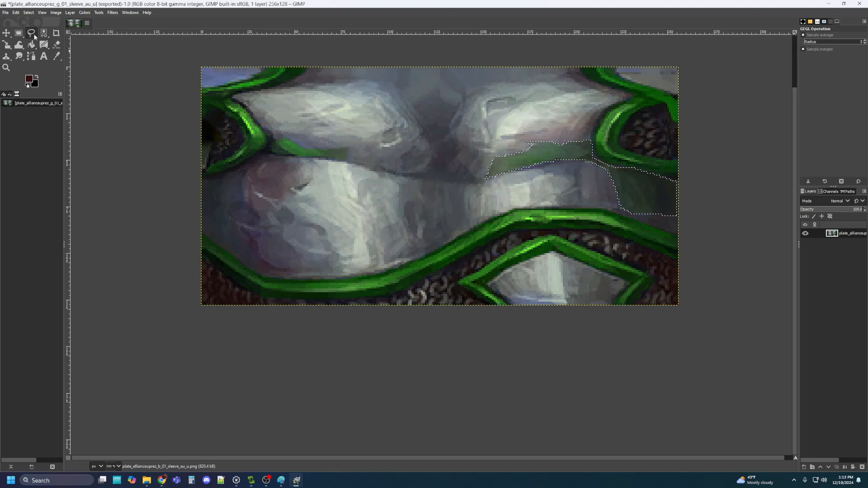
click(202, 87)
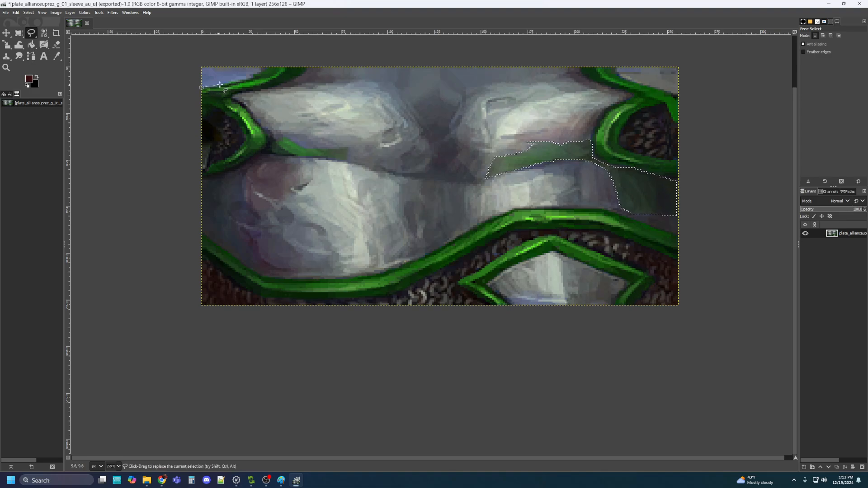
click(246, 80)
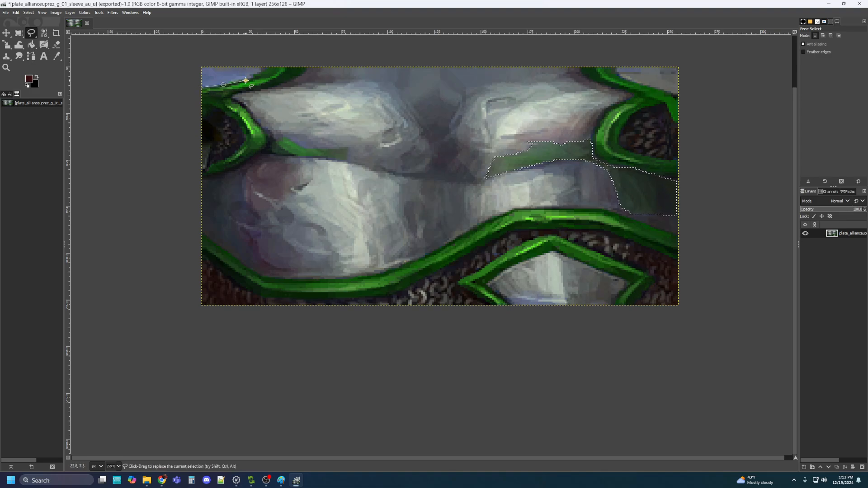
click(265, 68)
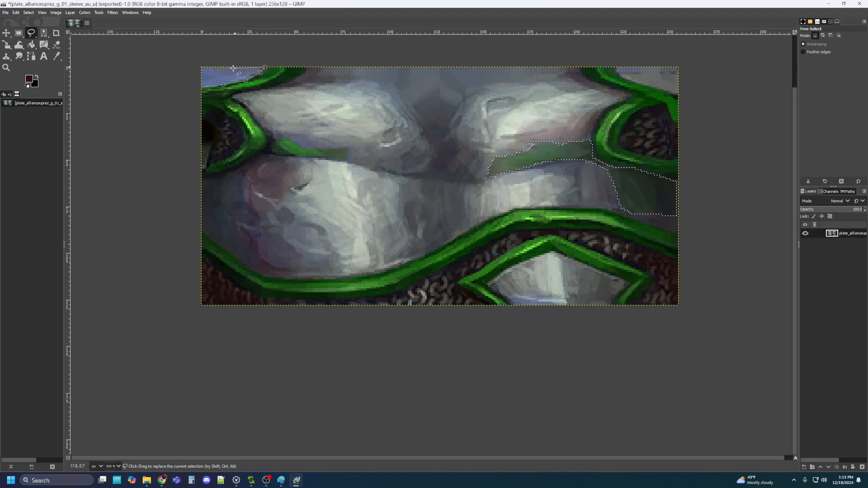
click(202, 68)
click(202, 87)
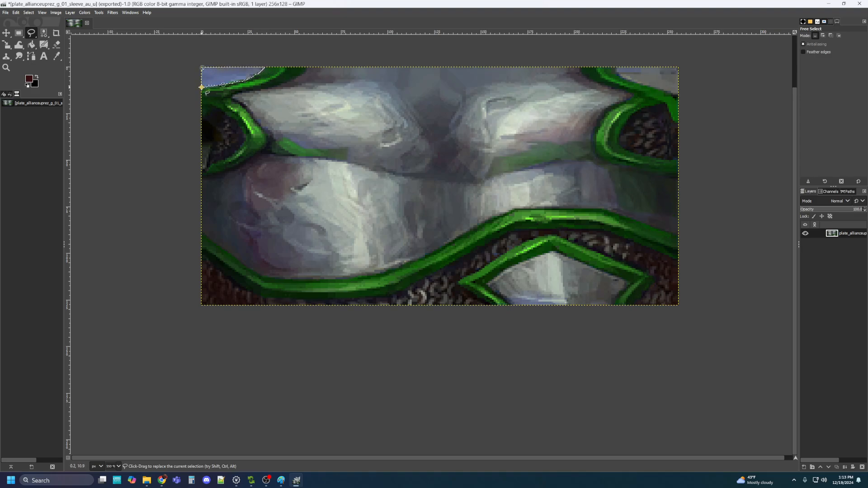
key(Return)
Tint the top-left corner green with Hue-Saturation: hue −113, lightness −40.9, saturation 17.7
click(85, 13)
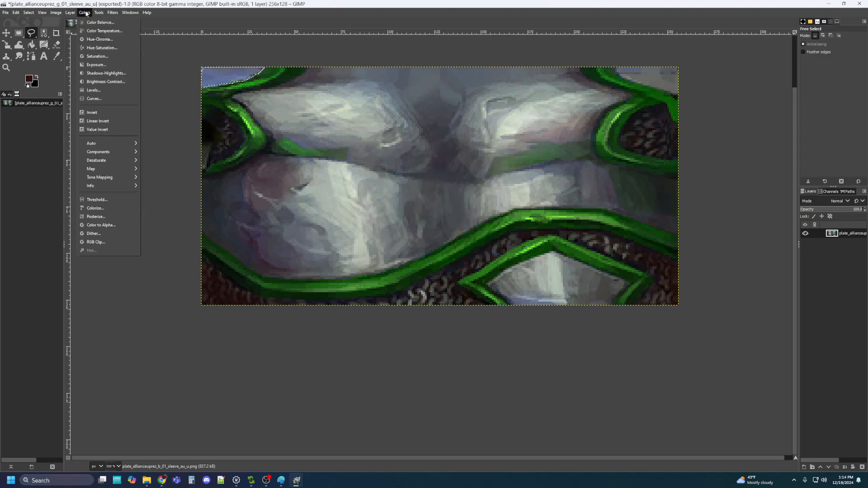
click(96, 48)
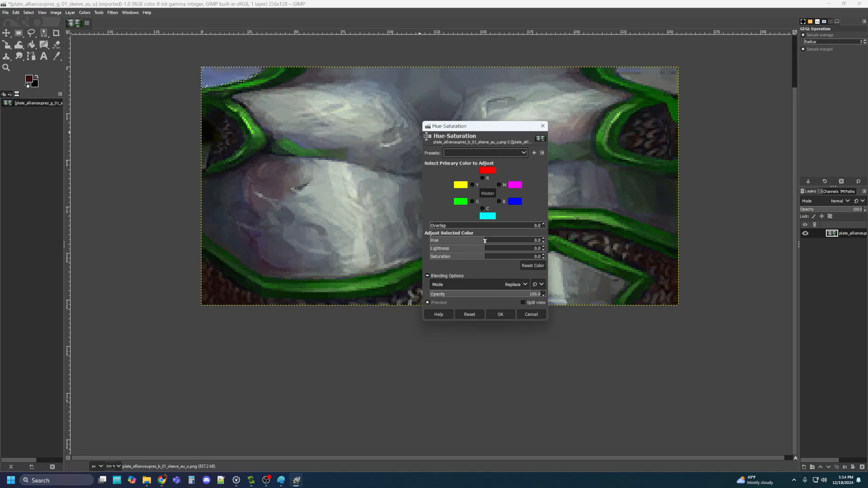
drag(485, 241, 451, 240)
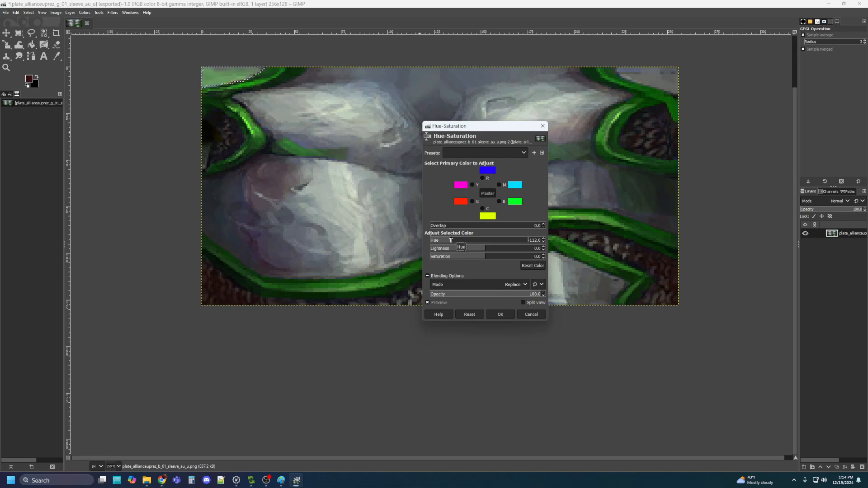
drag(485, 249, 468, 249)
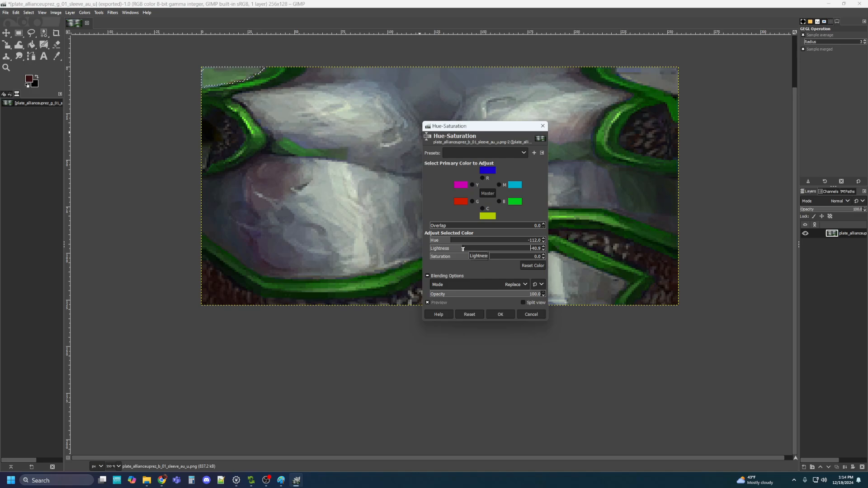
click(464, 249)
drag(482, 259, 496, 258)
key(Return)
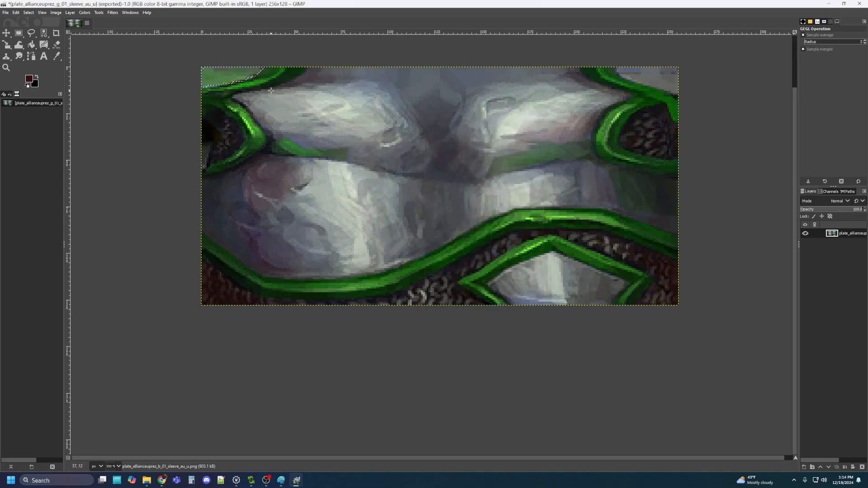
Overwrite plate_allianceuprez_g_01_sleeve_au_u.png with the recoloured texture, then minimize GIMP
click(6, 14)
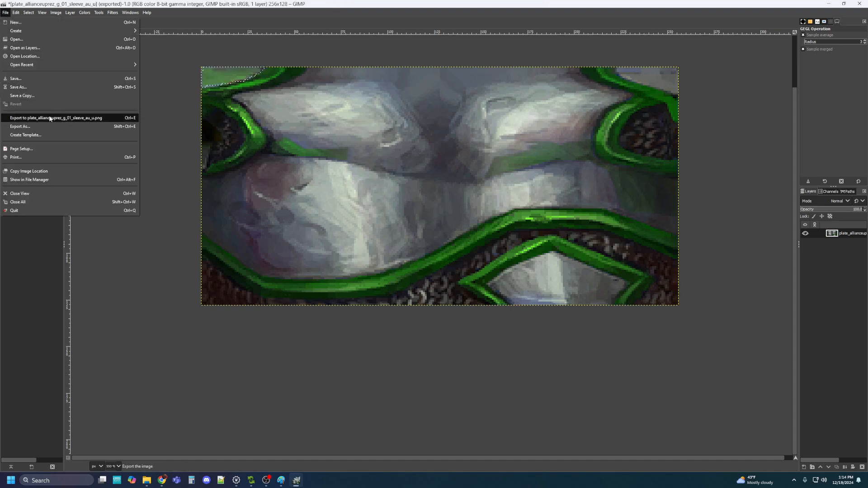
click(31, 128)
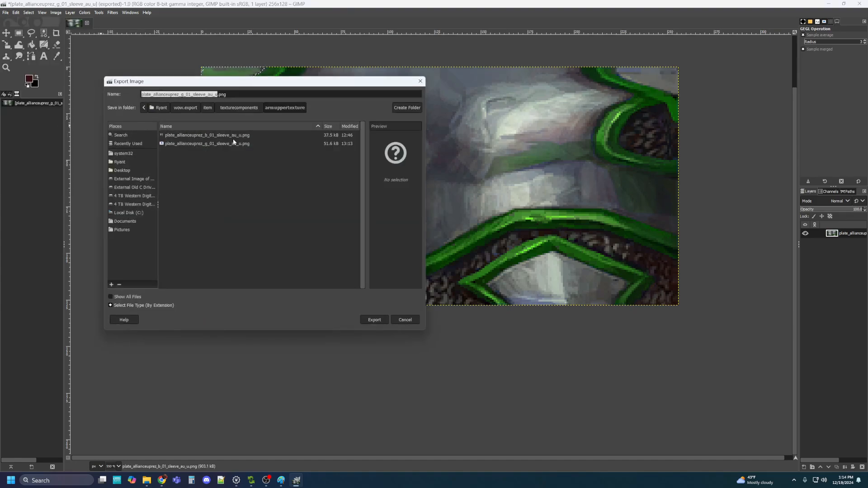
click(218, 144)
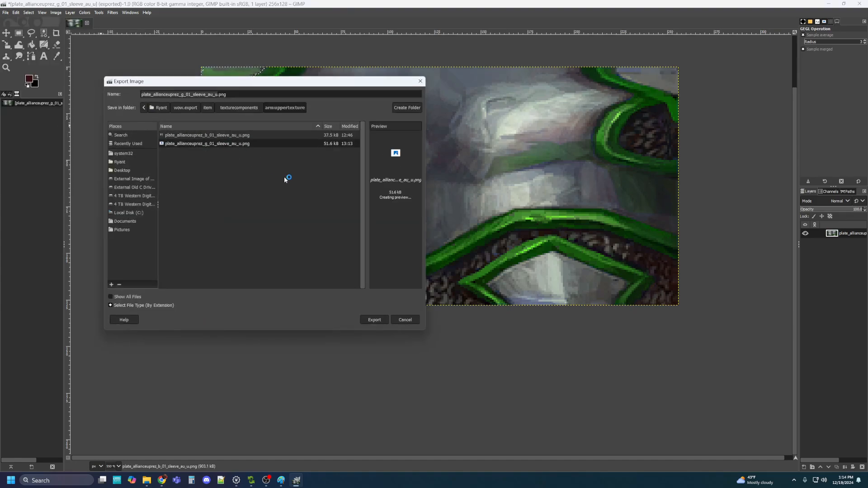
click(374, 320)
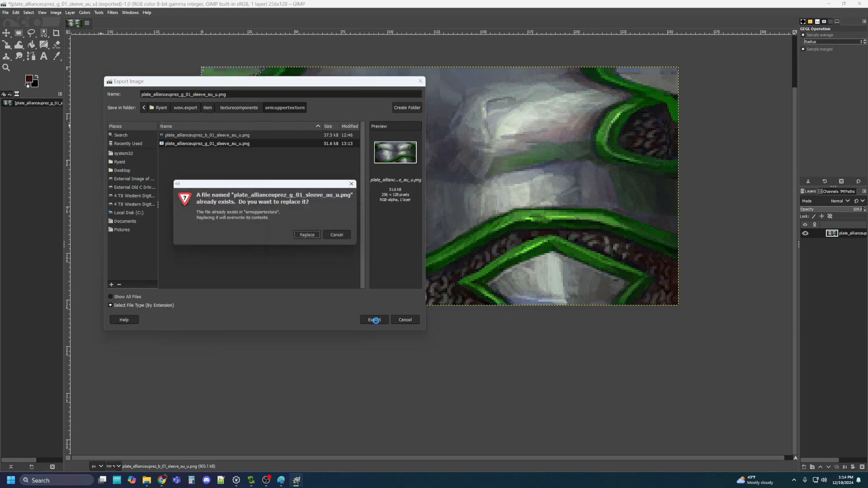
click(313, 234)
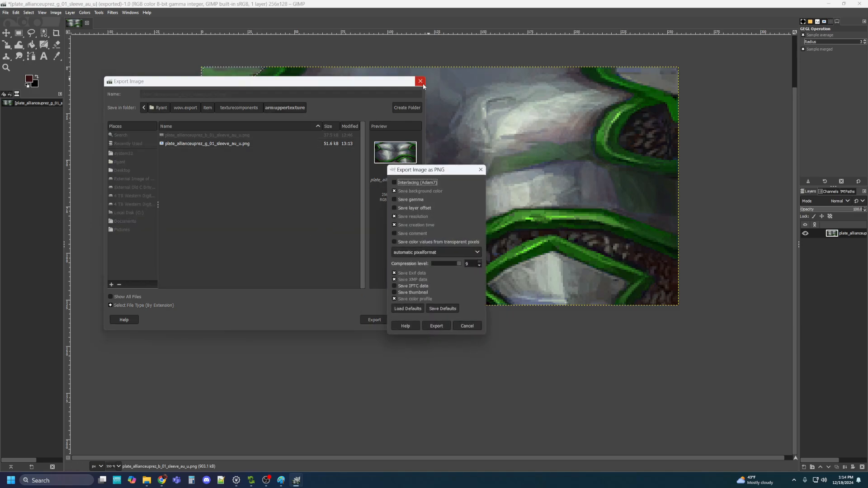
click(444, 325)
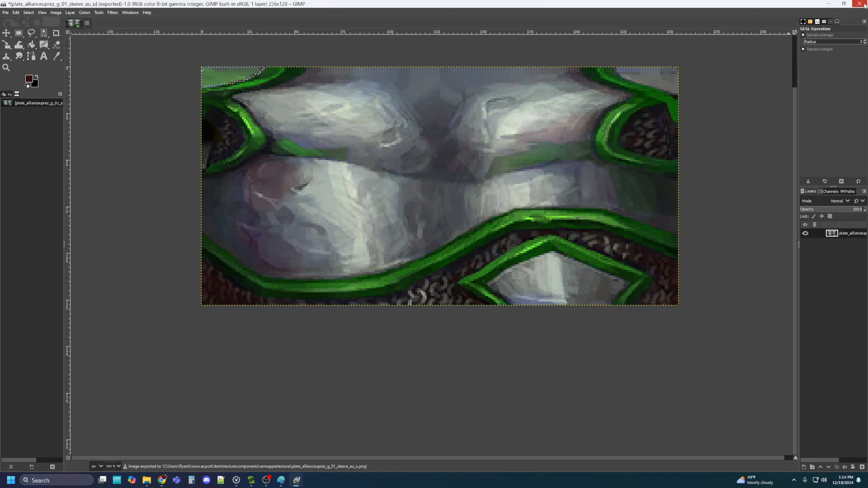
click(828, 4)
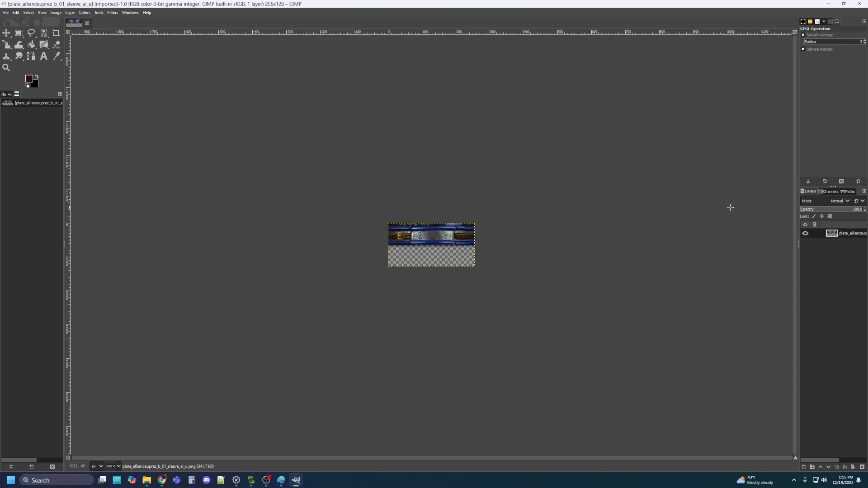
Zoom and pan plate_allianceuprez_b_01_sleeve_al_u so its strap band fills the view
scroll(409, 237, up, 4)
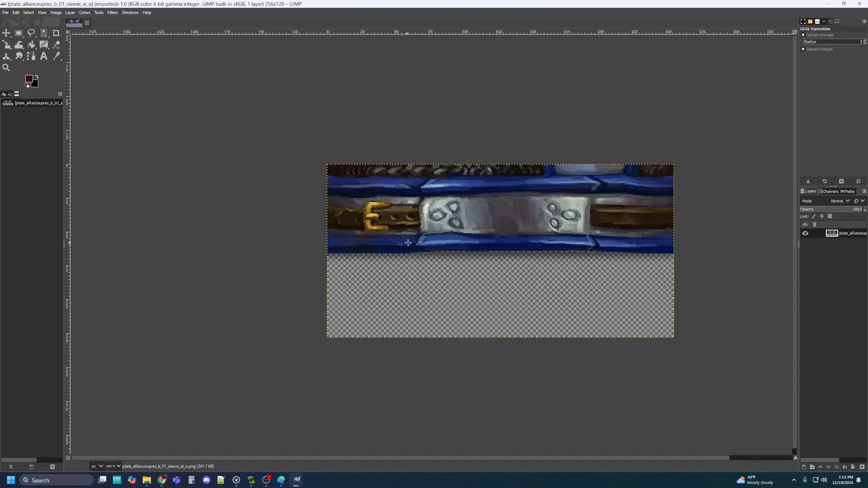
scroll(408, 243, up, 1)
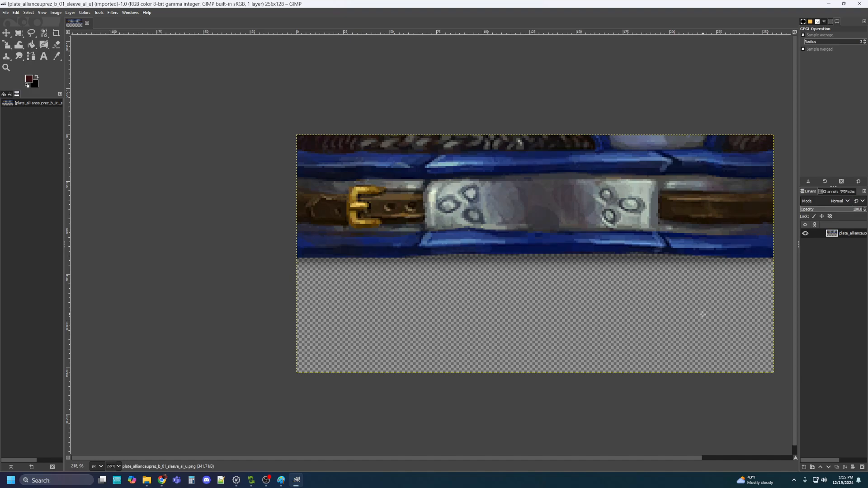
scroll(612, 308, up, 3)
scroll(613, 308, down, 3)
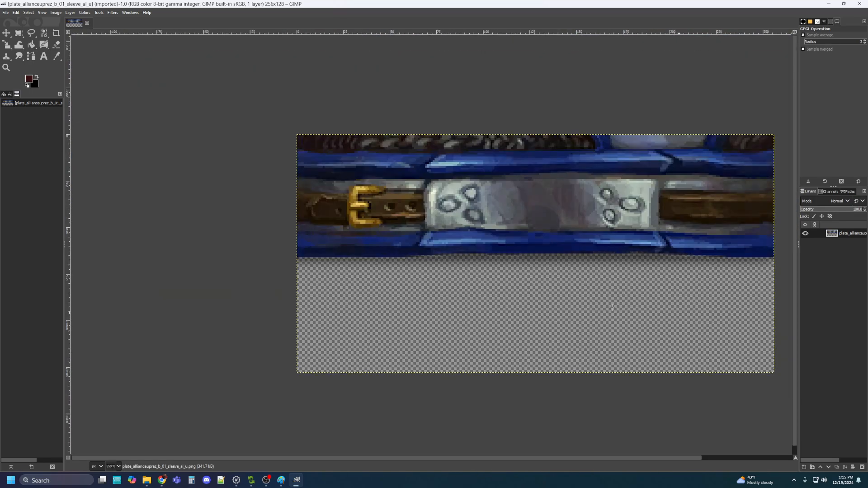
drag(641, 294, 561, 319)
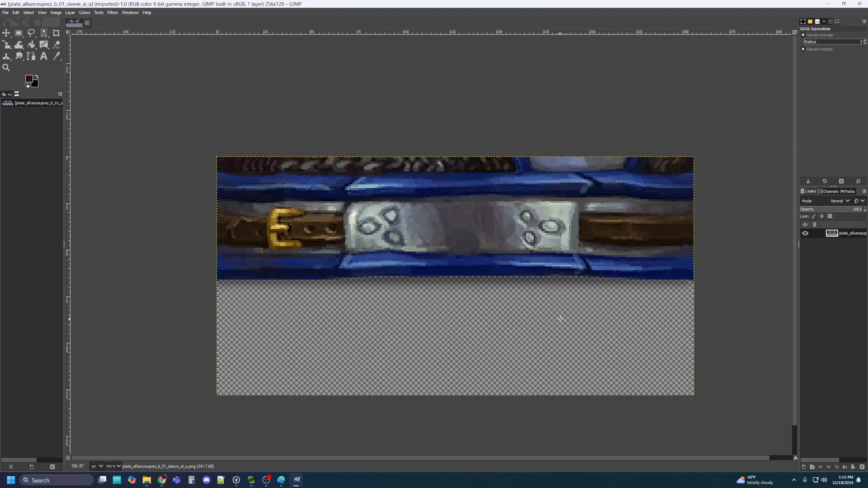
scroll(560, 319, up, 1)
scroll(560, 319, down, 1)
click(31, 32)
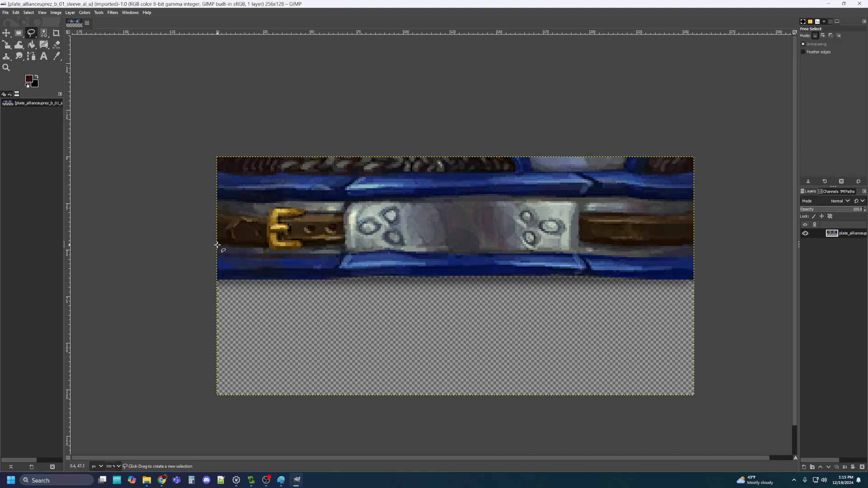
Outline the lower blue band under the buckle strap as a closed polygon selection and commit it
click(258, 254)
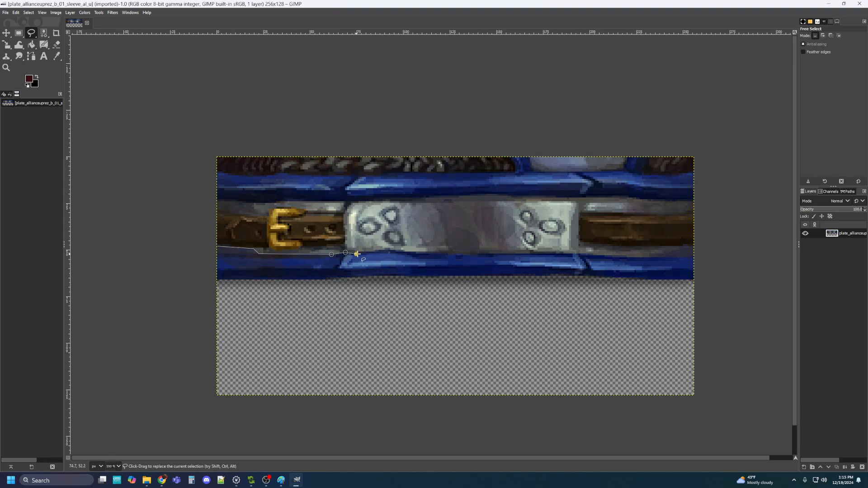
click(357, 254)
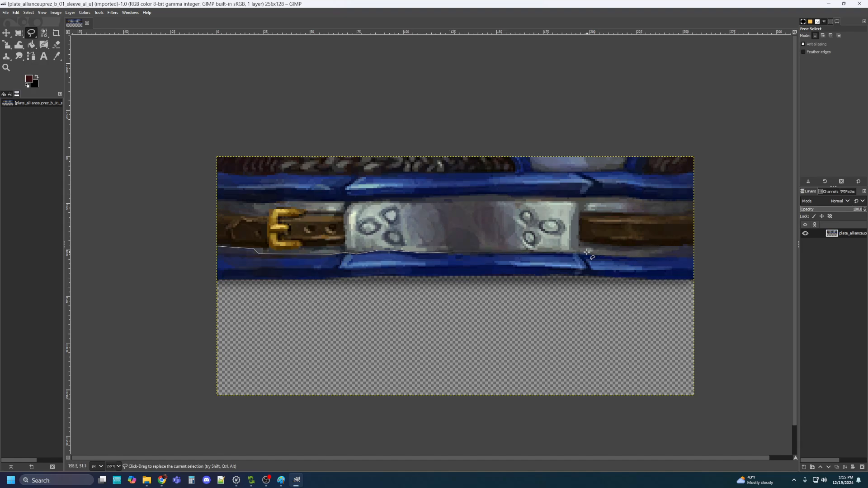
click(626, 257)
click(695, 280)
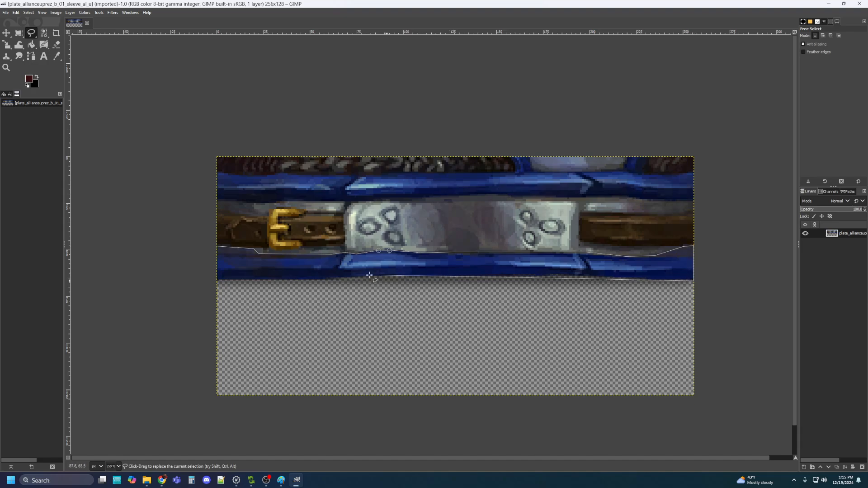
click(217, 281)
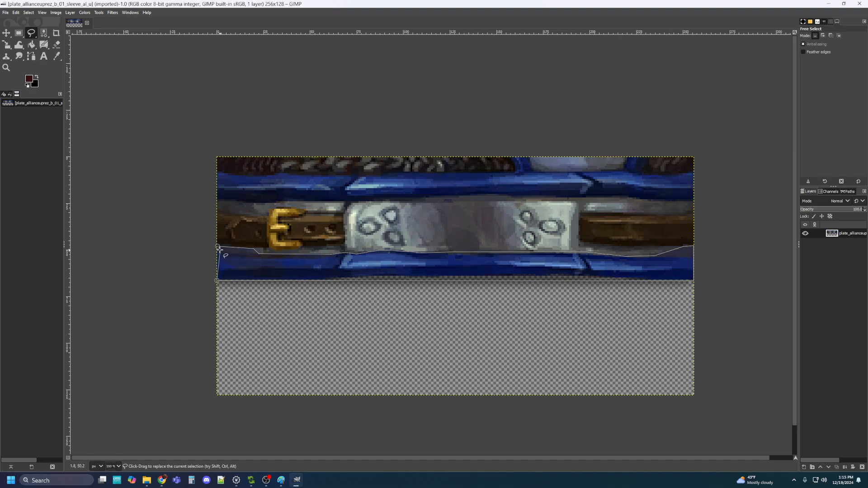
click(217, 246)
key(Return)
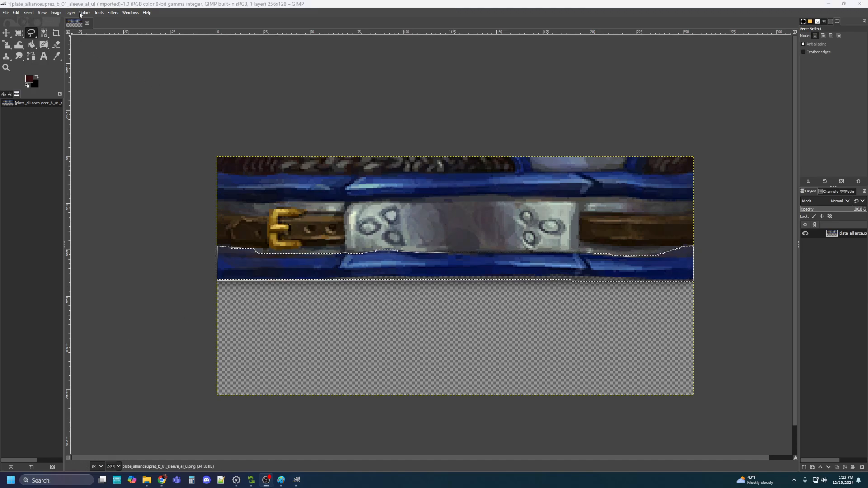
Apply Hue-Saturation with hue -112, lightness -40.9 and saturation 20.1 to the lower band
click(88, 13)
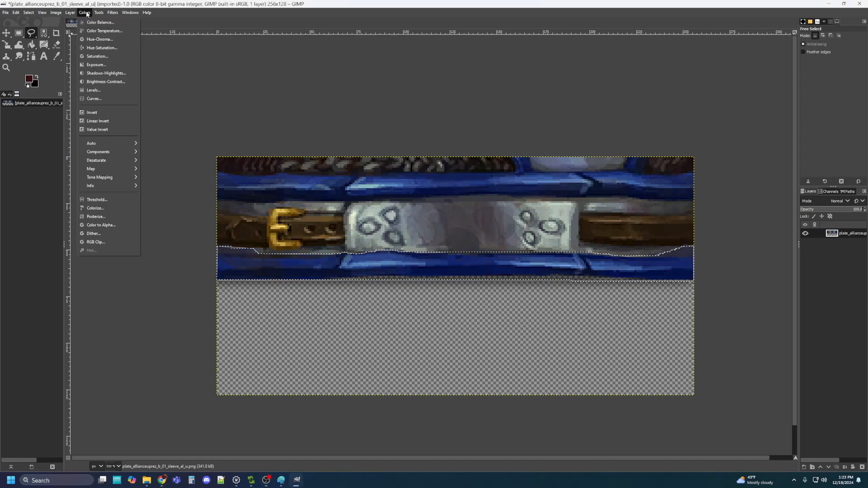
click(97, 46)
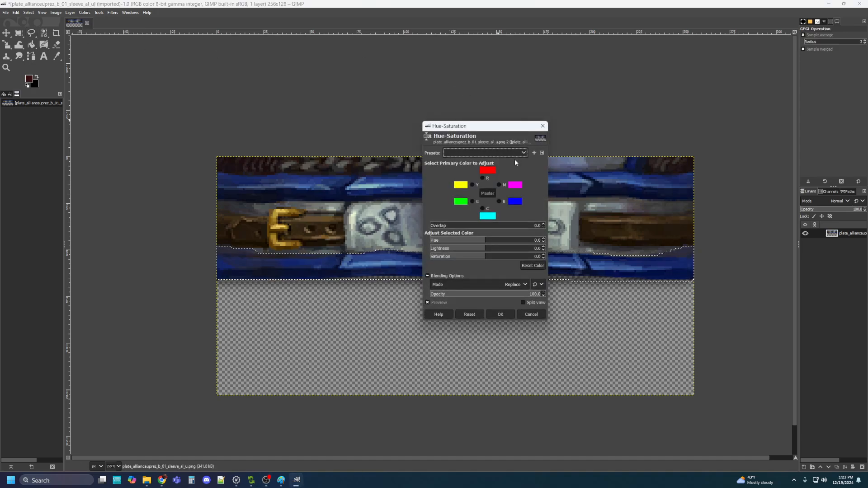
drag(484, 240, 450, 240)
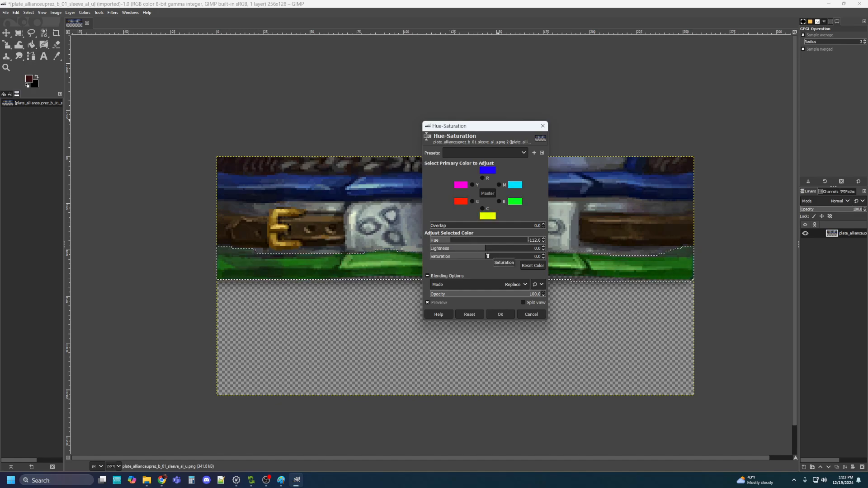
mouse_move(486, 252)
mouse_down()
mouse_move(464, 251)
mouse_move(498, 262)
mouse_up()
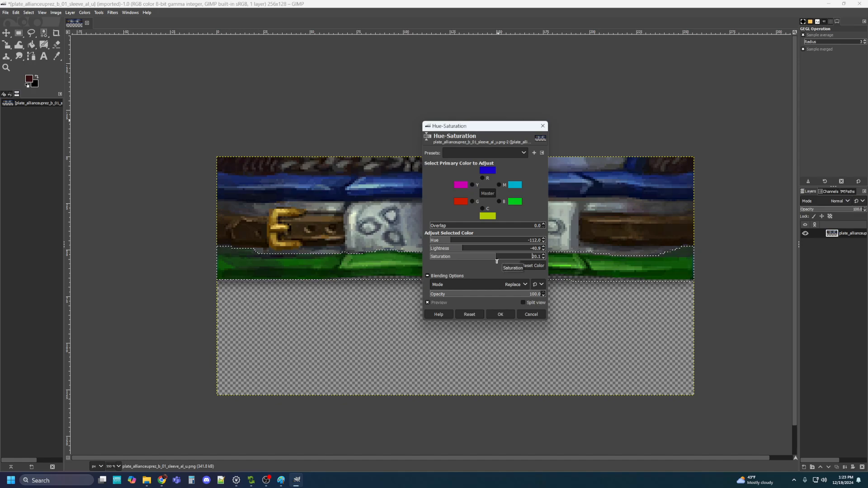
click(501, 314)
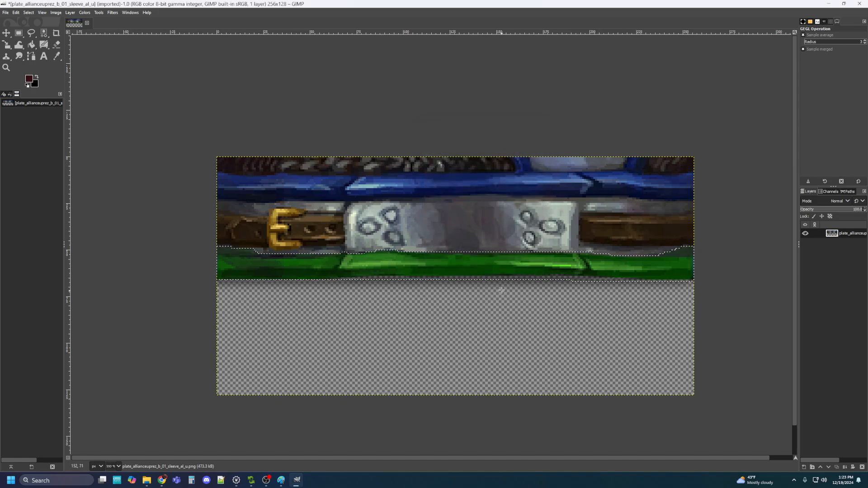
With Free Select, trace the top band's lower edge from the left edge to the right edge
click(31, 33)
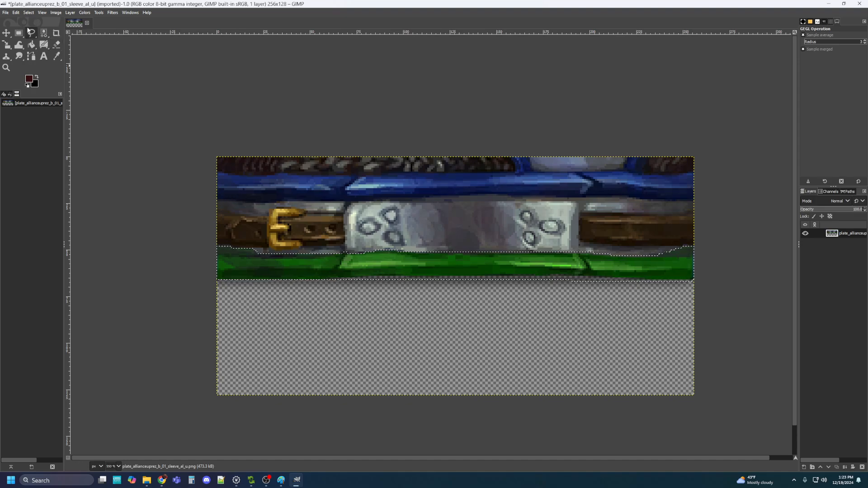
click(218, 200)
click(251, 204)
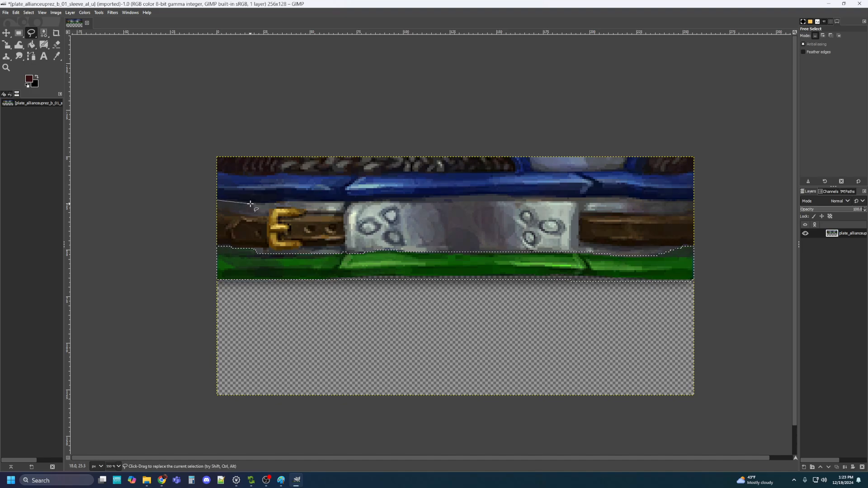
click(278, 203)
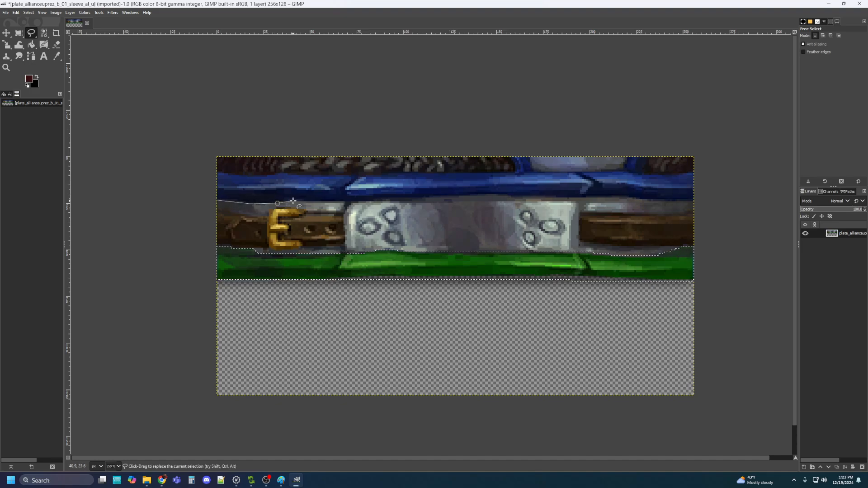
click(397, 200)
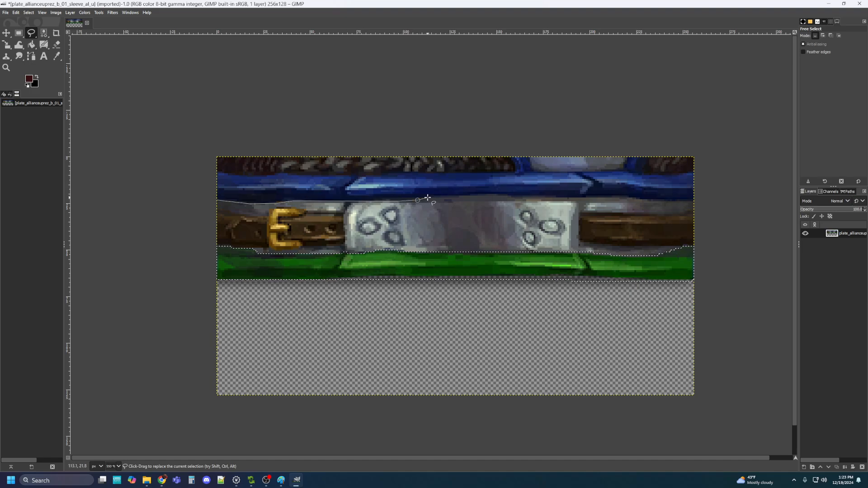
click(431, 197)
click(448, 201)
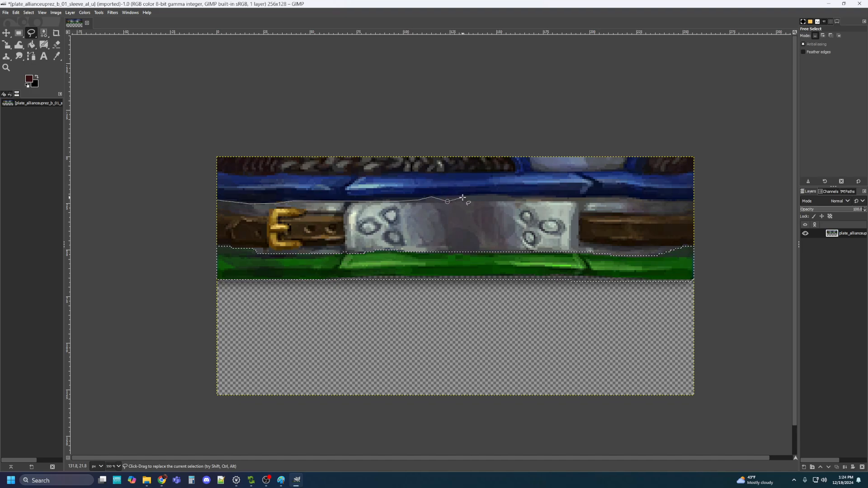
click(463, 198)
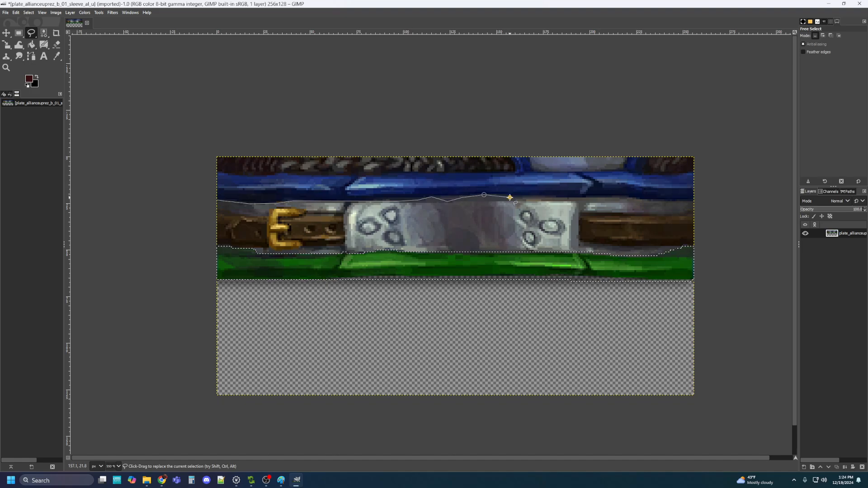
click(579, 198)
click(623, 198)
click(643, 200)
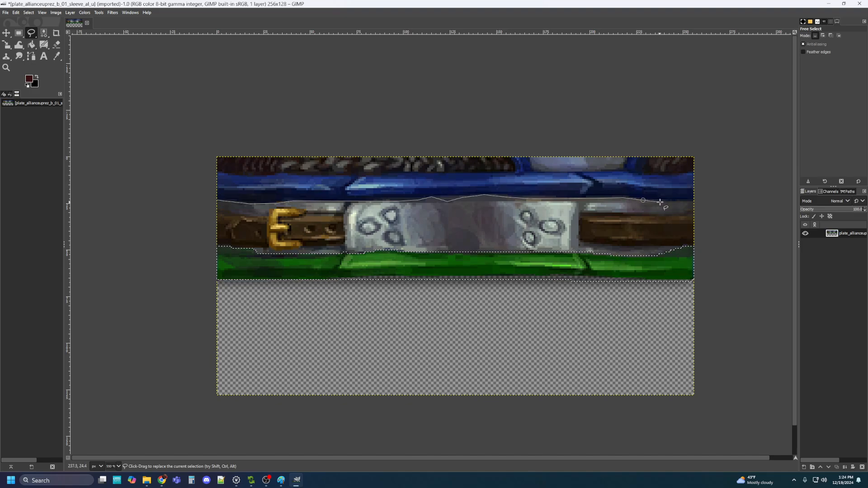
click(665, 203)
click(693, 202)
Trace back along the band's top edge around the strap and notch, closing the selection
click(694, 173)
click(660, 174)
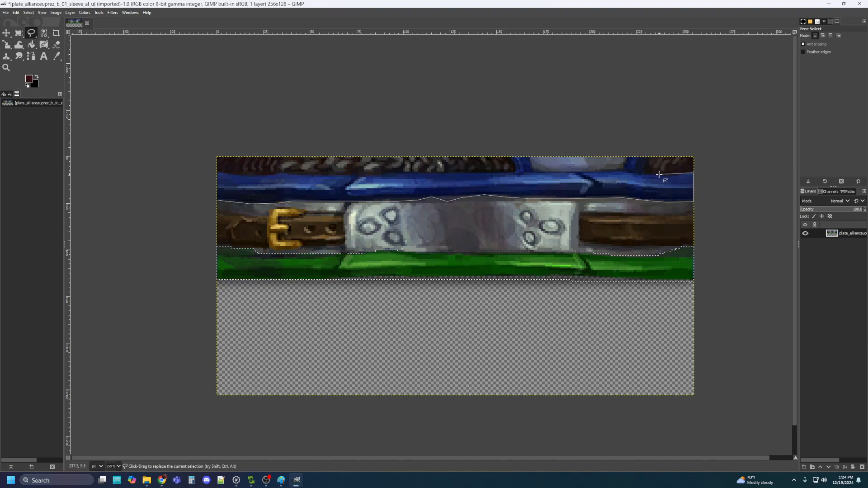
click(647, 158)
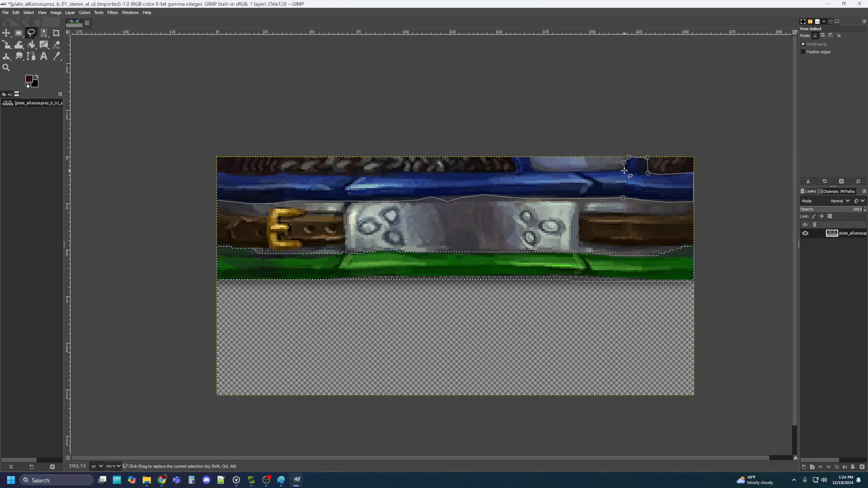
click(624, 170)
click(534, 171)
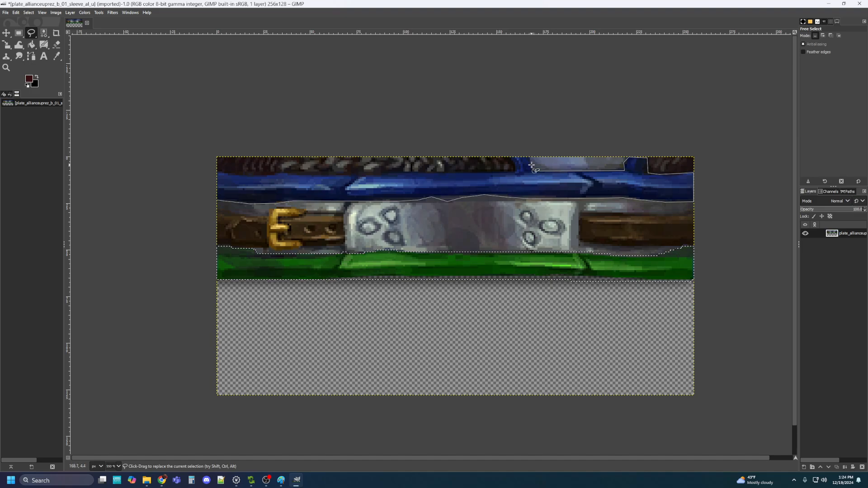
click(529, 157)
click(512, 158)
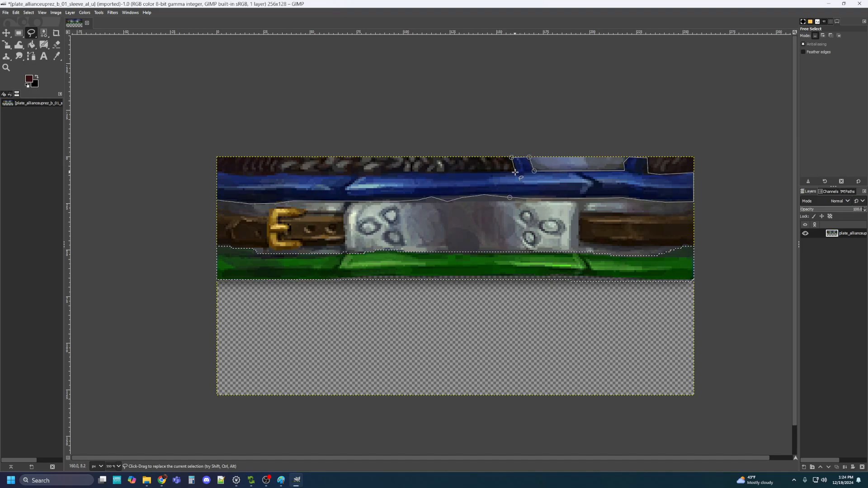
click(516, 171)
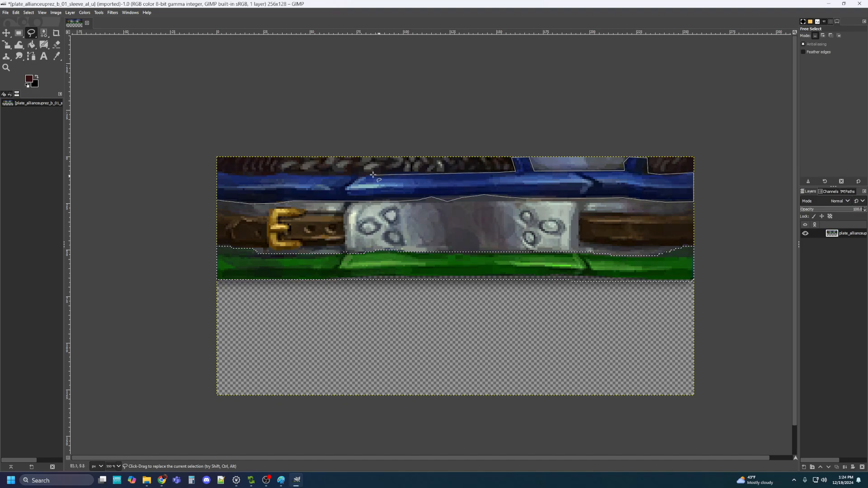
click(321, 176)
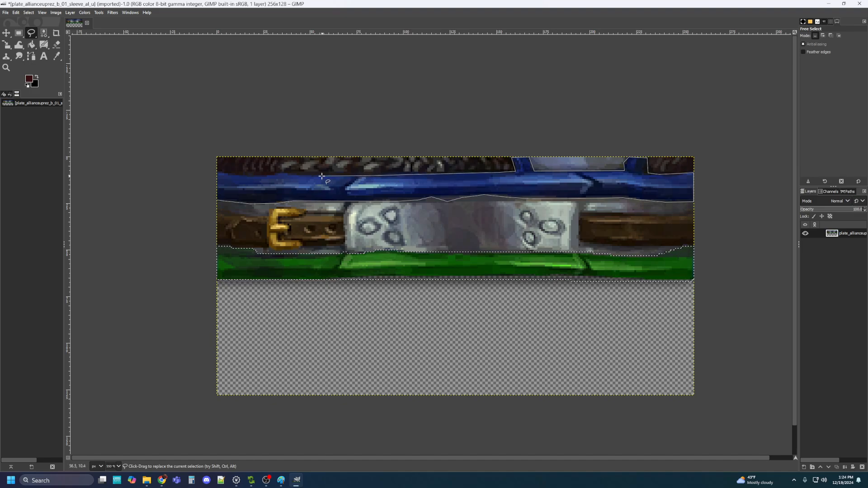
click(286, 173)
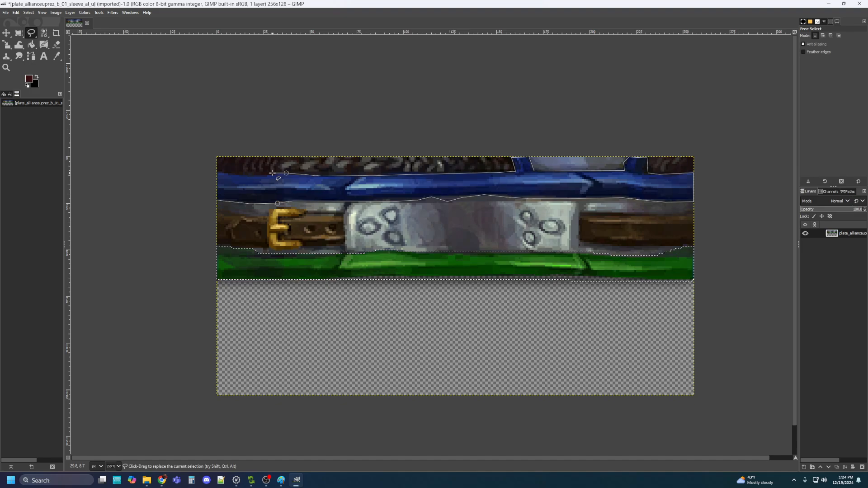
click(272, 173)
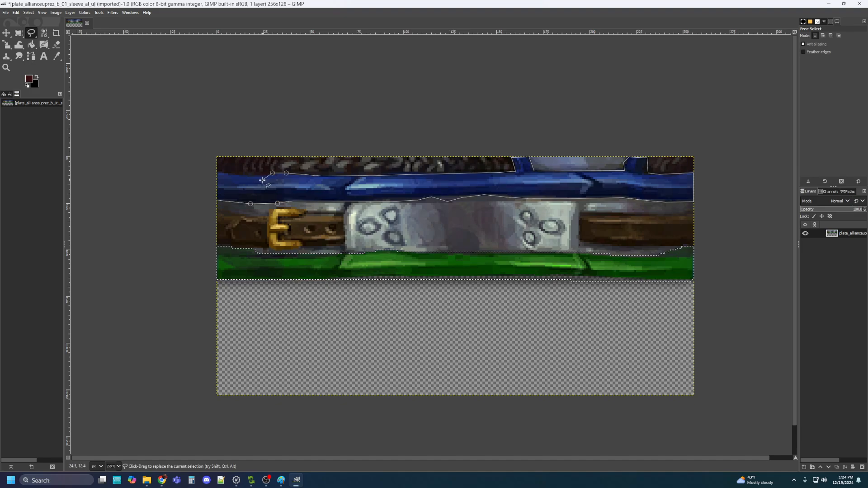
click(229, 174)
click(217, 171)
double_click(216, 200)
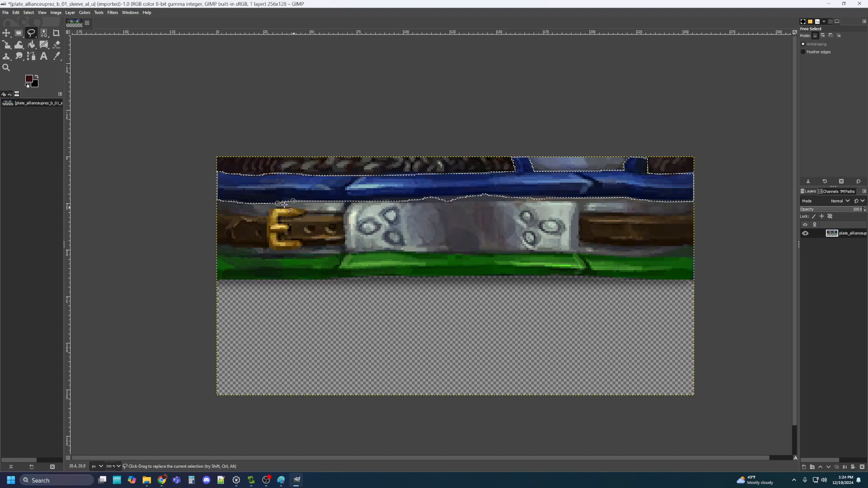
Apply Hue-Saturation with hue -112, lightness about -41 and saturation about 20 to the top band
click(85, 12)
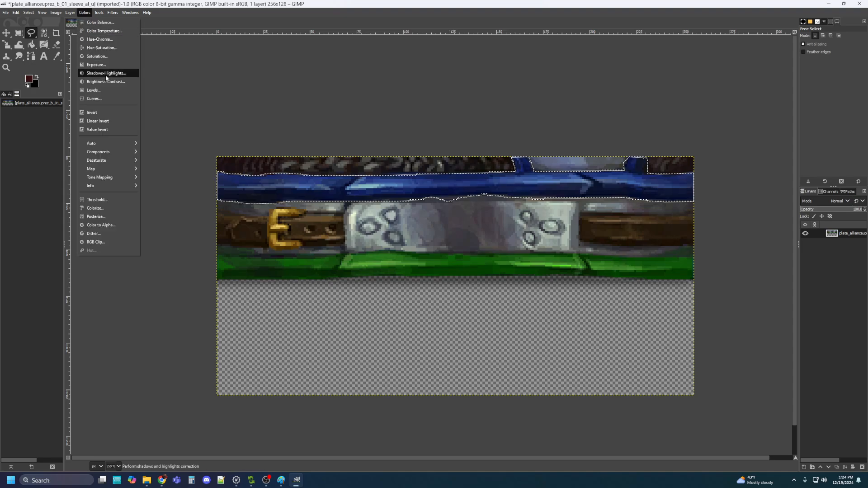
click(102, 47)
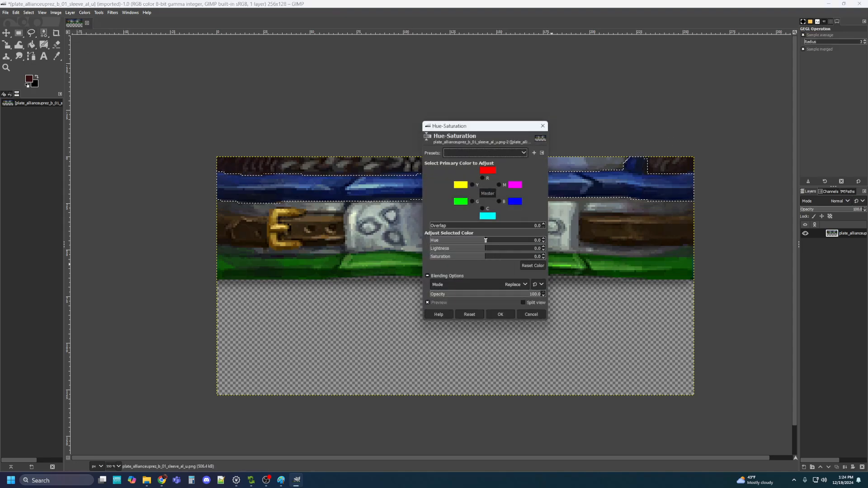
drag(485, 241, 451, 239)
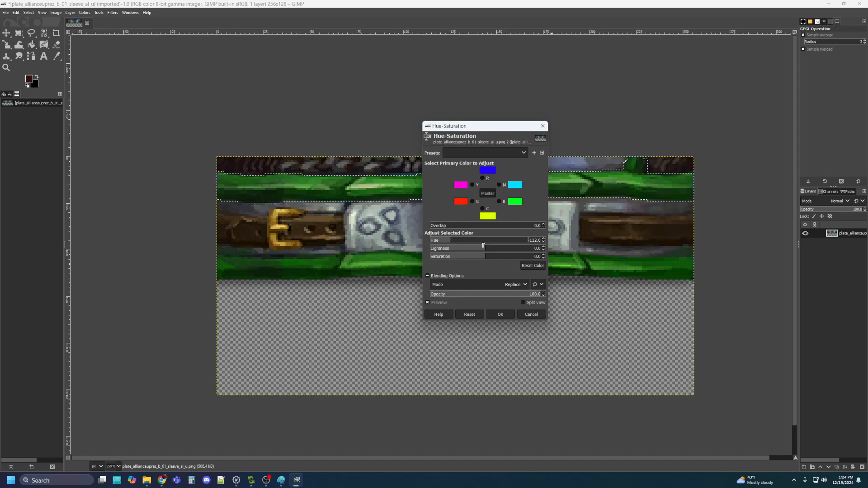
mouse_move(482, 249)
mouse_down()
mouse_move(463, 247)
mouse_move(508, 258)
mouse_move(497, 258)
mouse_up()
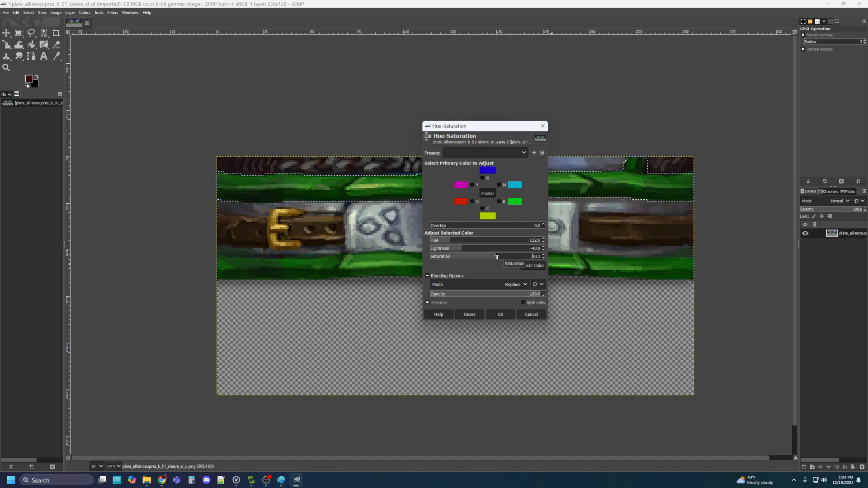
click(500, 315)
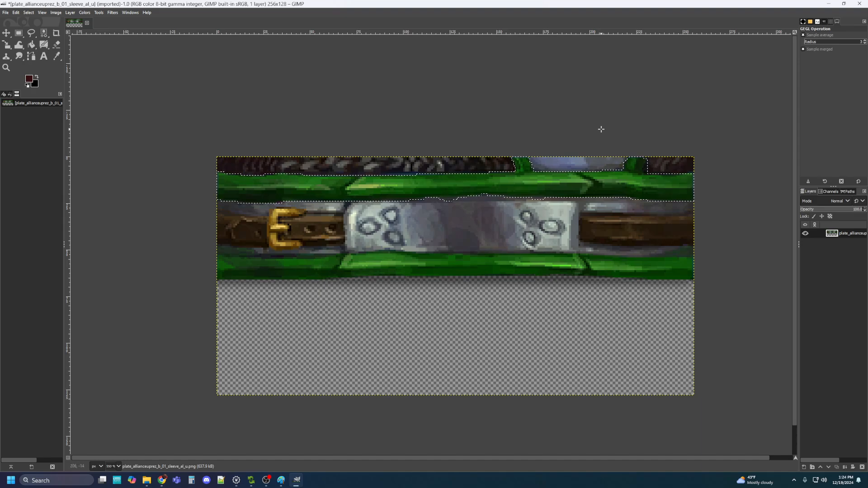
Export the image as plate_allianceuprez_g_01_sleeve_al_u.png, accepting the default PNG options
click(7, 13)
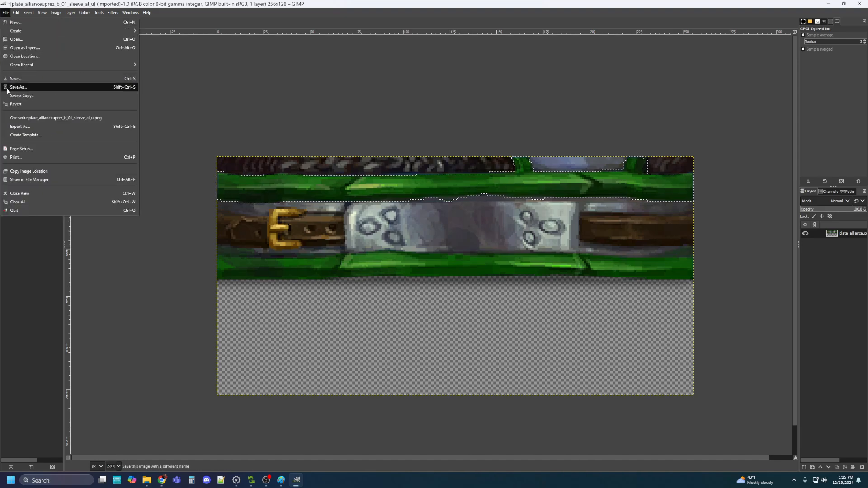
click(18, 126)
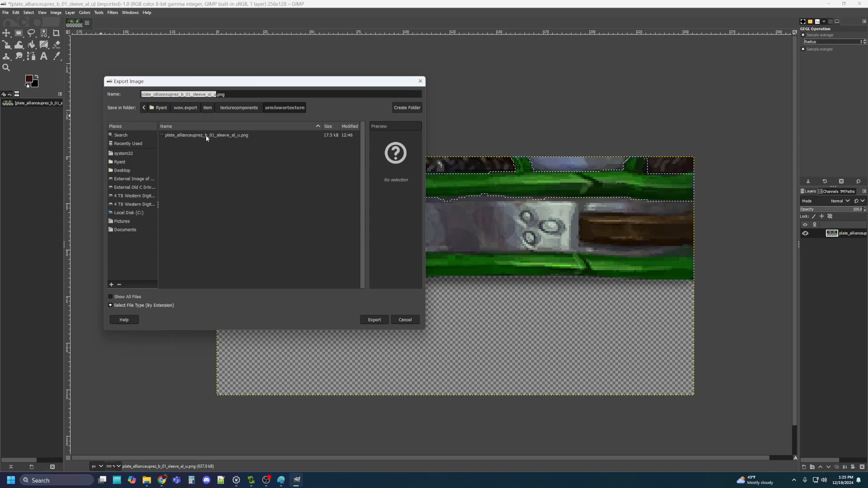
click(184, 94)
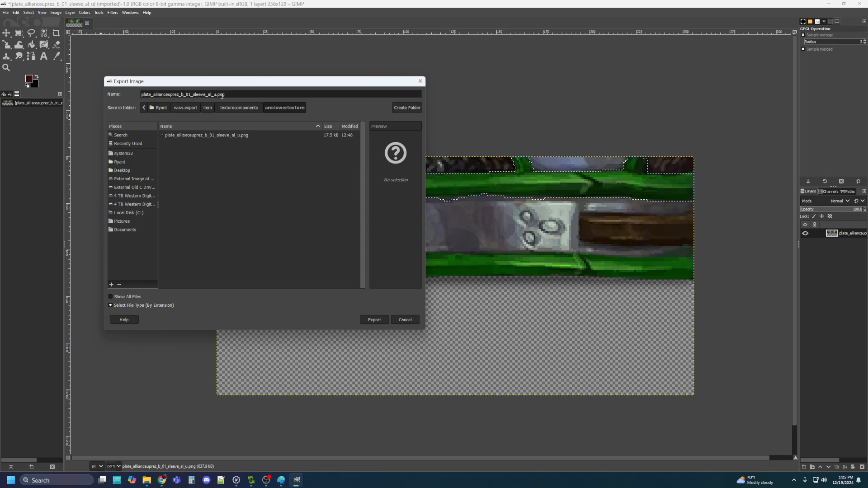
key(BackSpace)
text(g)
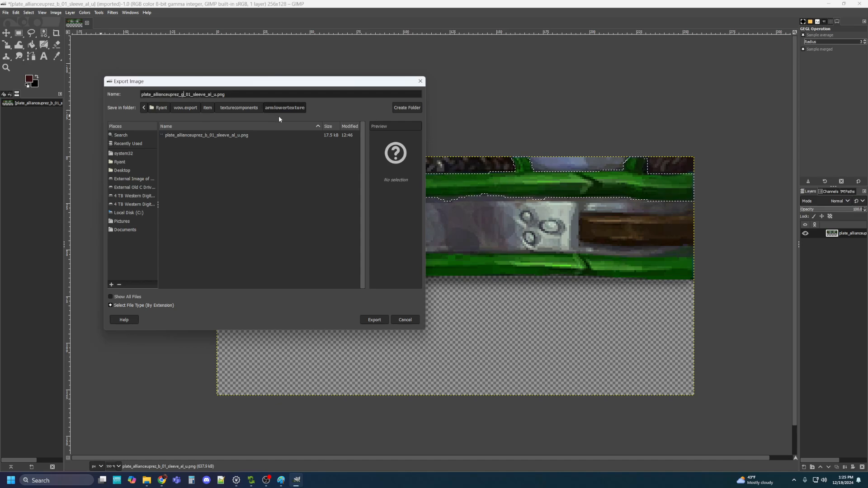
click(375, 320)
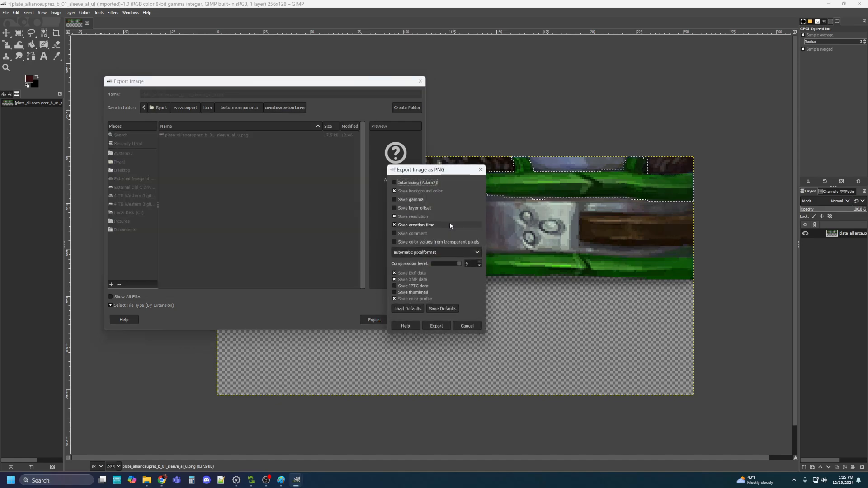
click(448, 329)
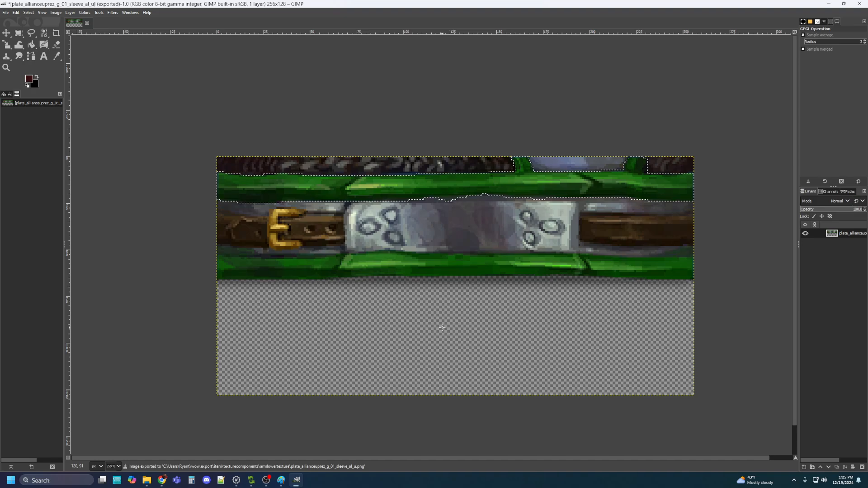
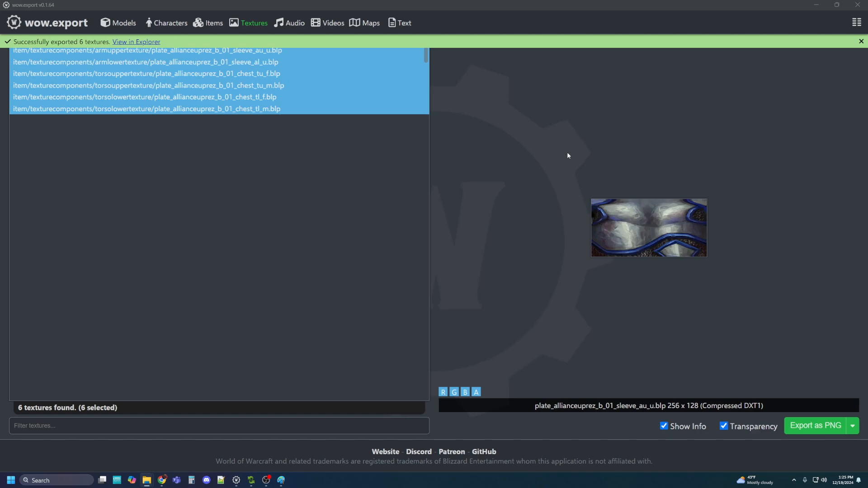
Minimize wow.export and launch BLPConverterGUI.exe from the BLiPster tools folder
click(817, 5)
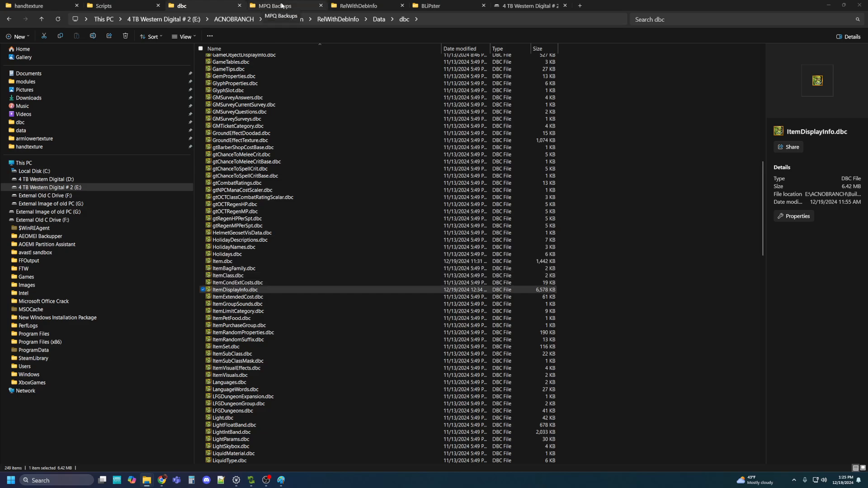
click(430, 6)
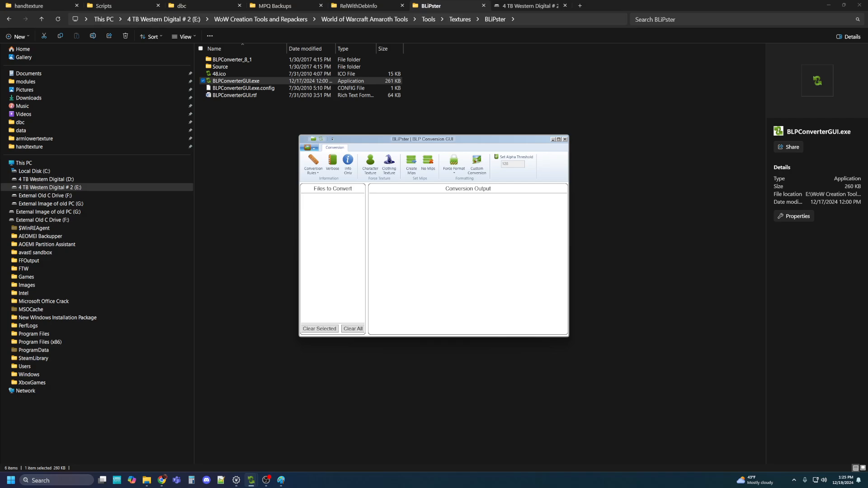
Add the g_01 chest_tu_m and chest_tl_m PNGs to the conversion list
click(310, 147)
click(324, 189)
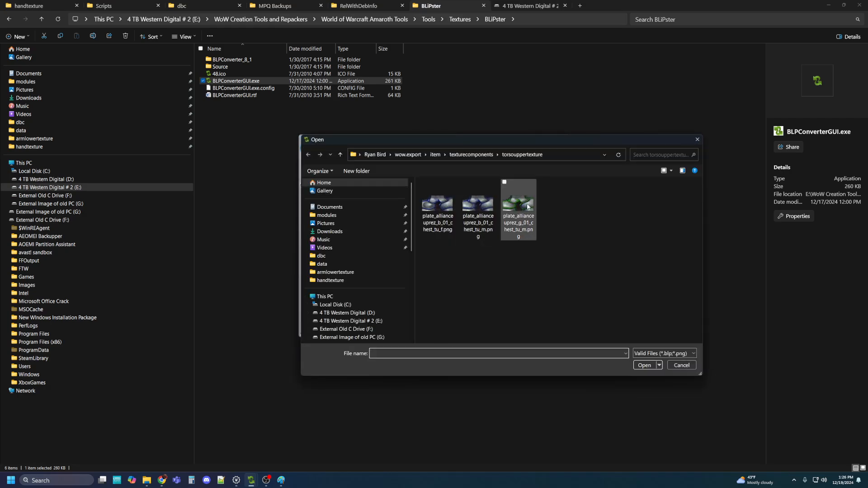
click(527, 207)
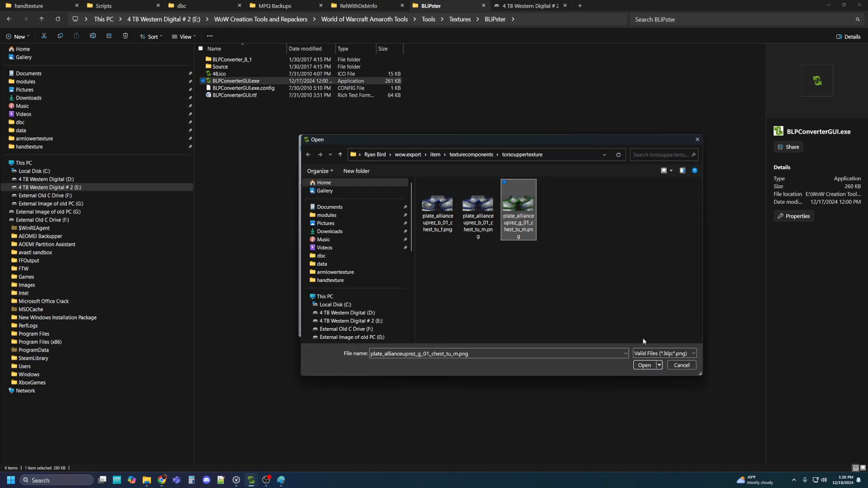
click(644, 365)
click(311, 149)
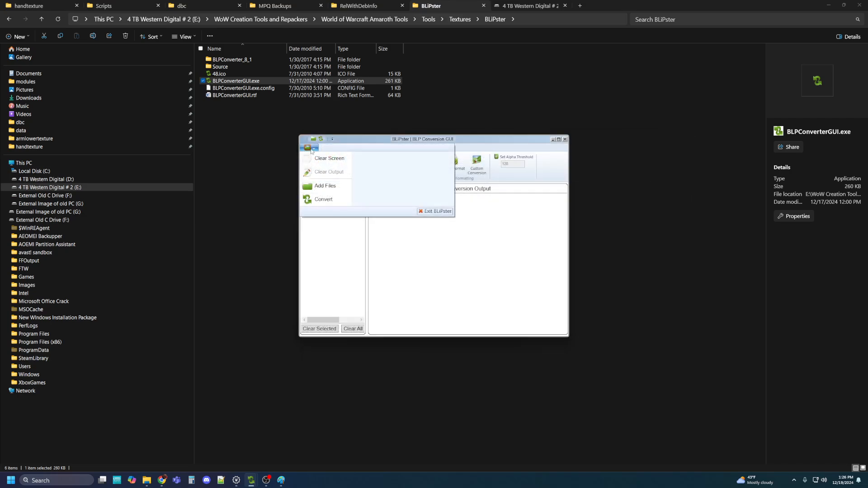
click(325, 186)
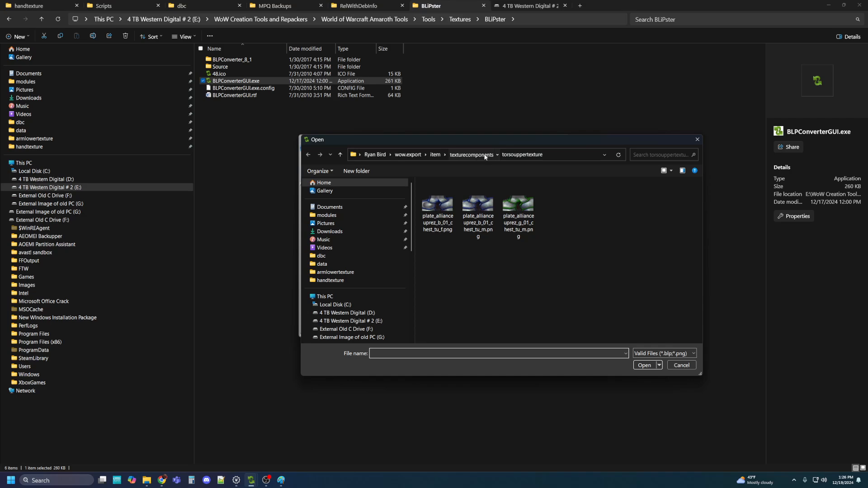
click(484, 156)
double_click(452, 240)
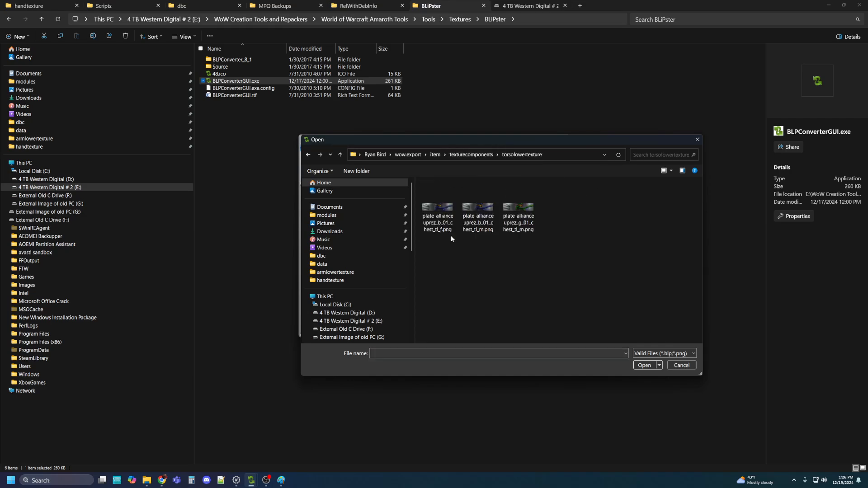
click(519, 215)
click(644, 367)
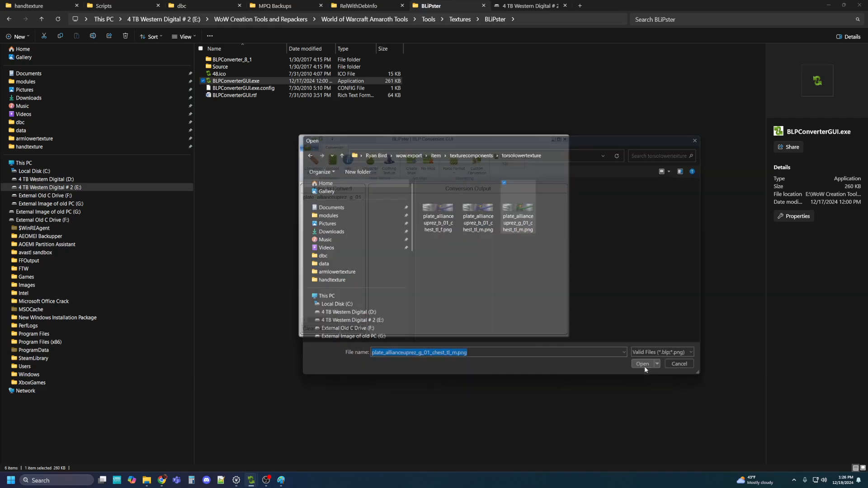
Add the g_01 sleeve_au_u and sleeve_al_u PNGs from armuppertexture and armlowertexture
click(308, 148)
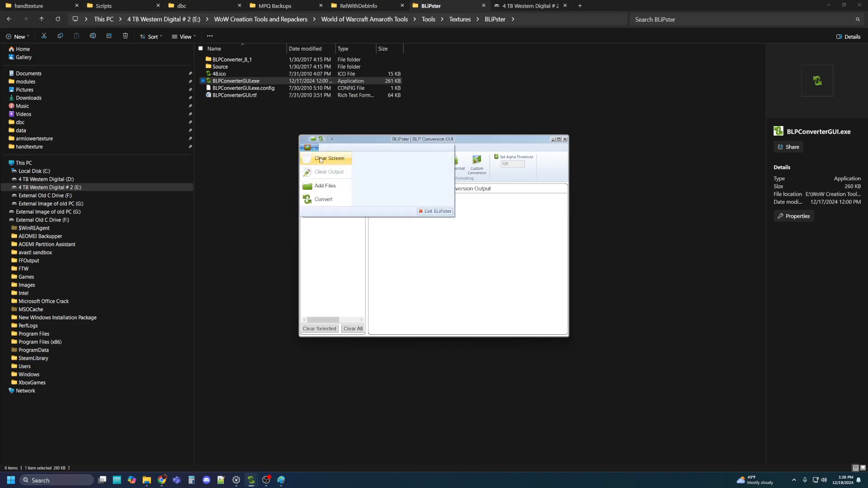
click(324, 186)
click(482, 155)
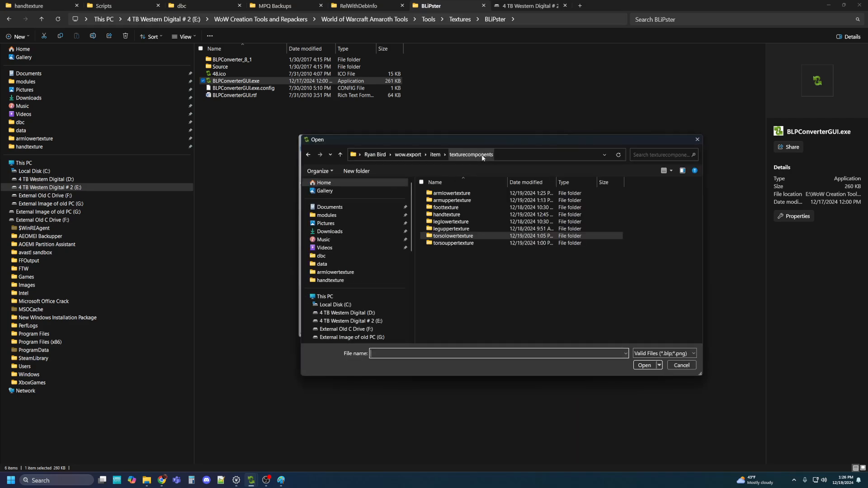
double_click(464, 205)
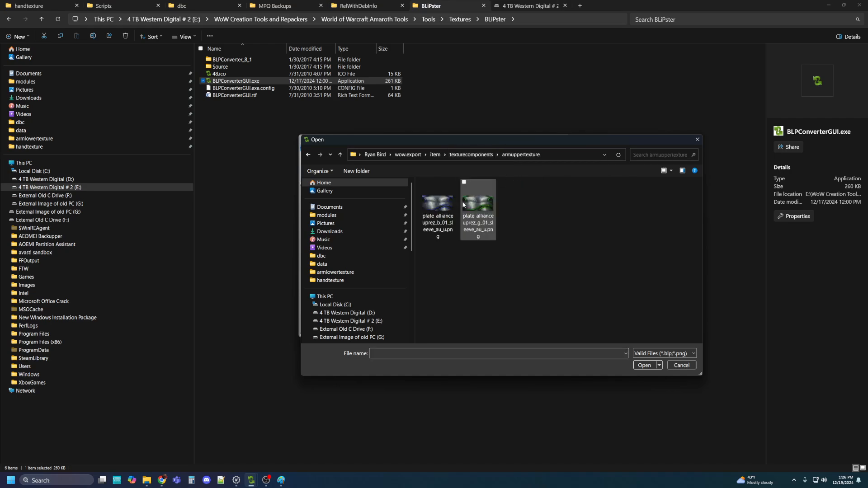
click(467, 206)
click(644, 365)
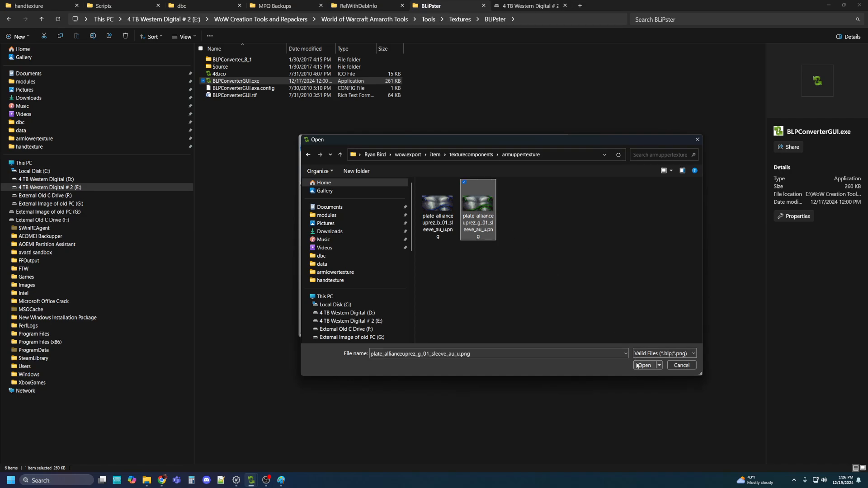
click(308, 147)
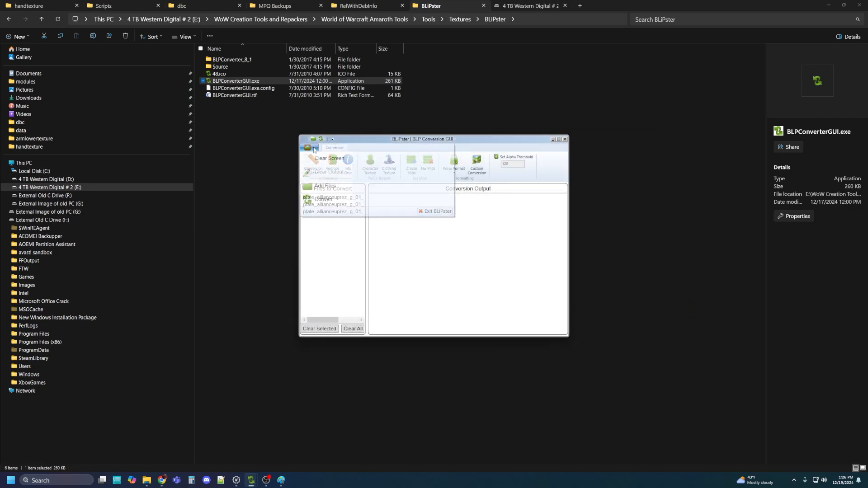
click(368, 184)
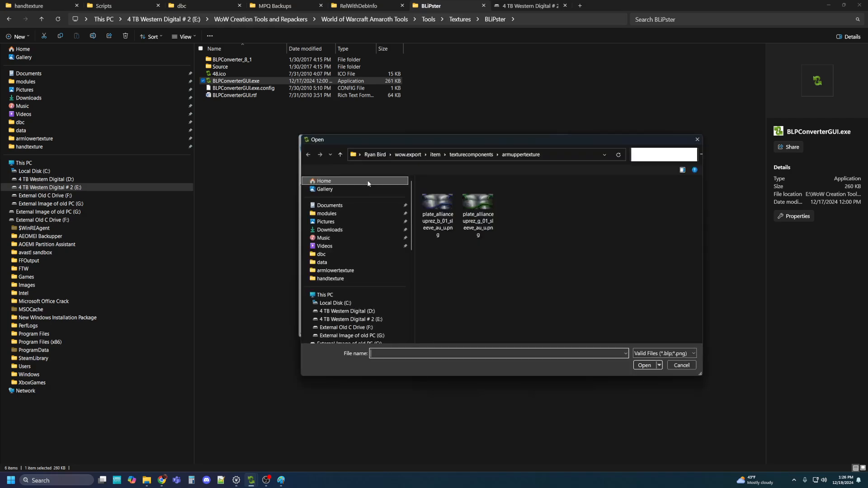
click(471, 155)
double_click(468, 191)
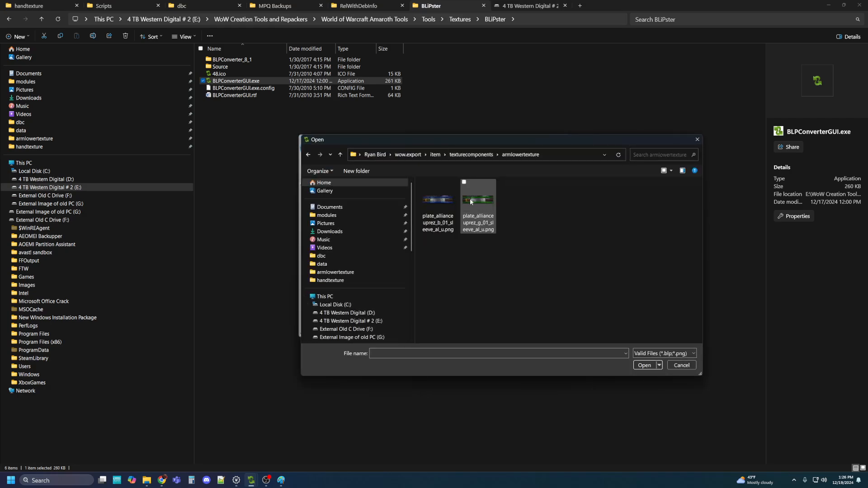
click(470, 199)
click(646, 365)
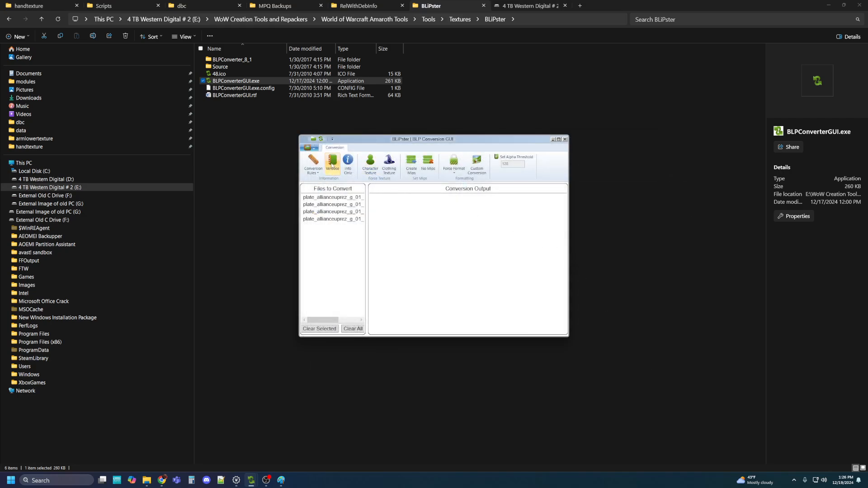
Save a custom conversion rule from PNG_RGBA to BLP_PAL_A0
click(486, 163)
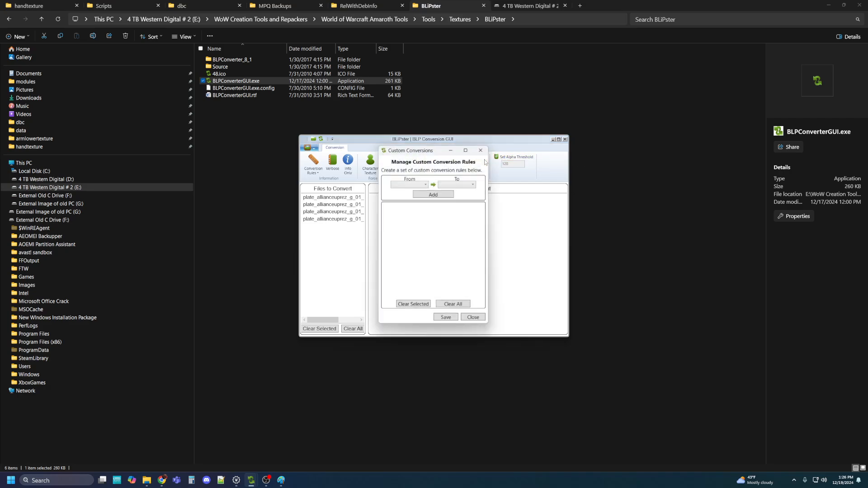
click(424, 184)
click(407, 290)
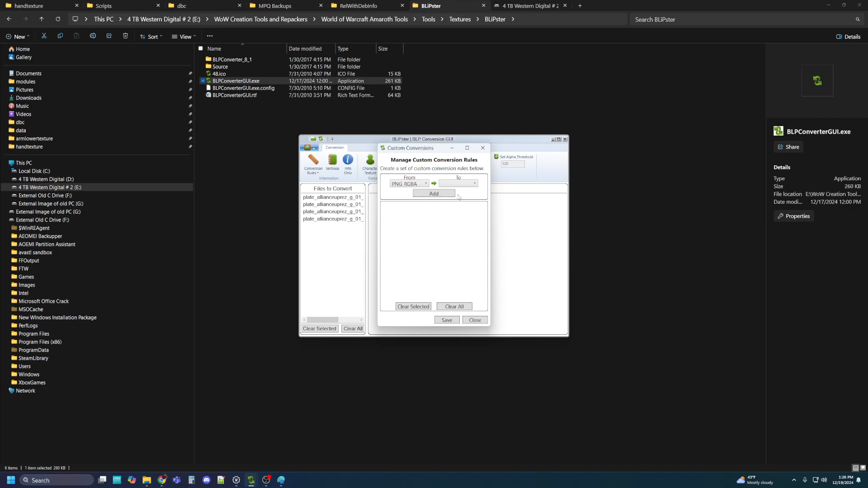
click(465, 183)
click(454, 200)
click(447, 321)
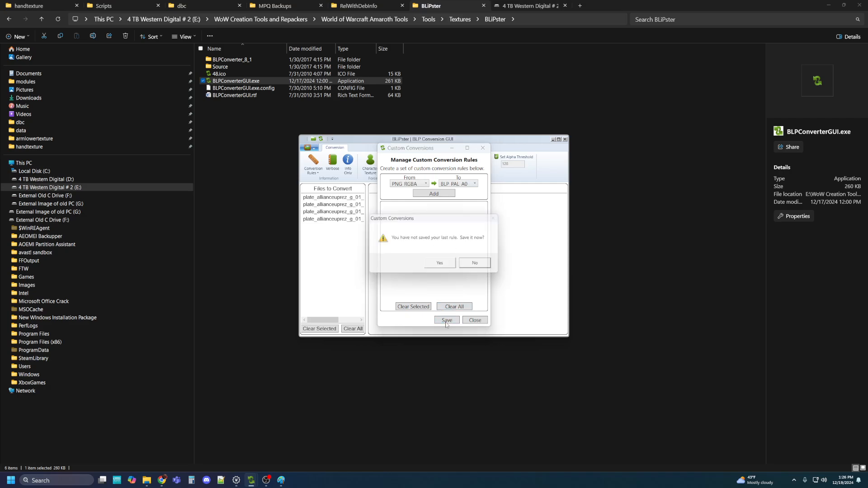
click(441, 266)
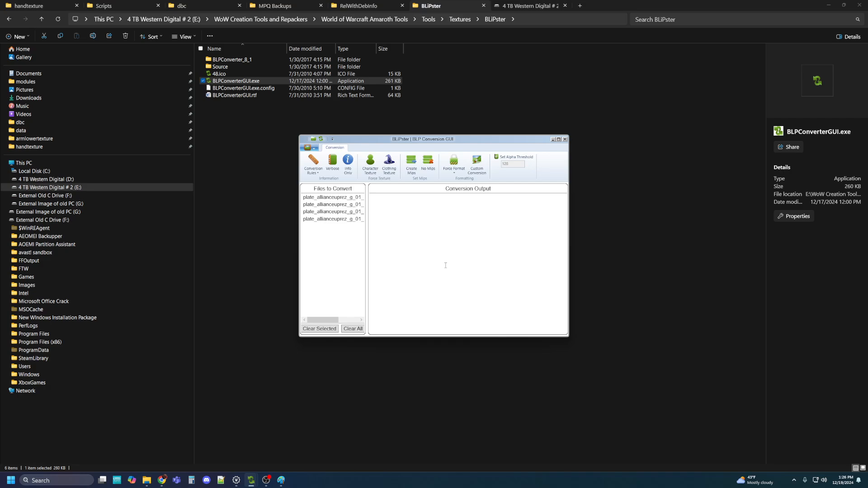
Convert the four queued textures to .blp and close BLiPster
click(307, 148)
click(318, 200)
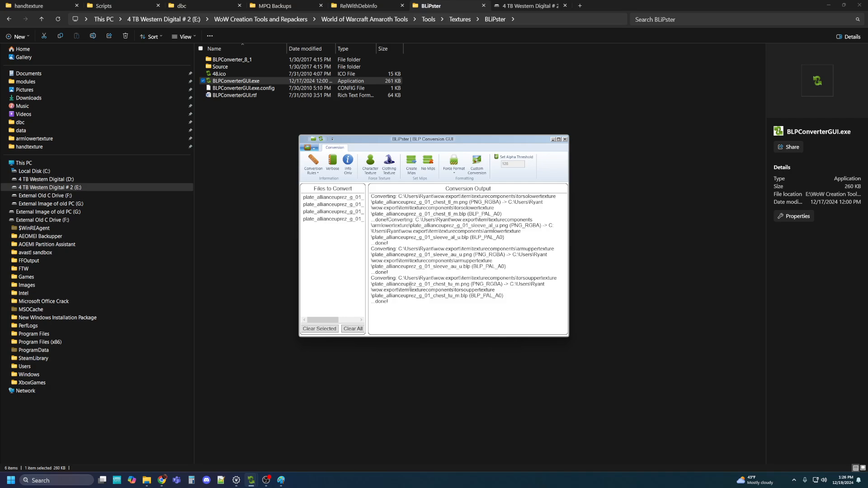
click(564, 140)
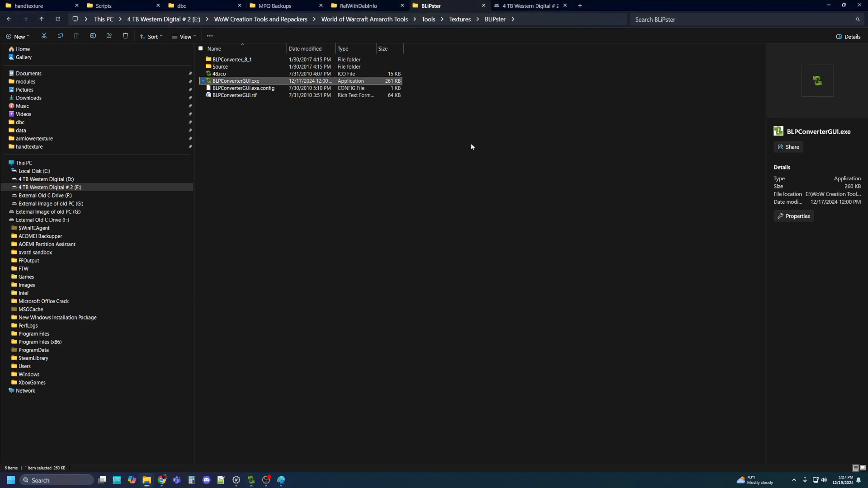
Go to the WoW 3.3.5a client's data folder and open patch-z.mpq in the MPQ editor
click(362, 6)
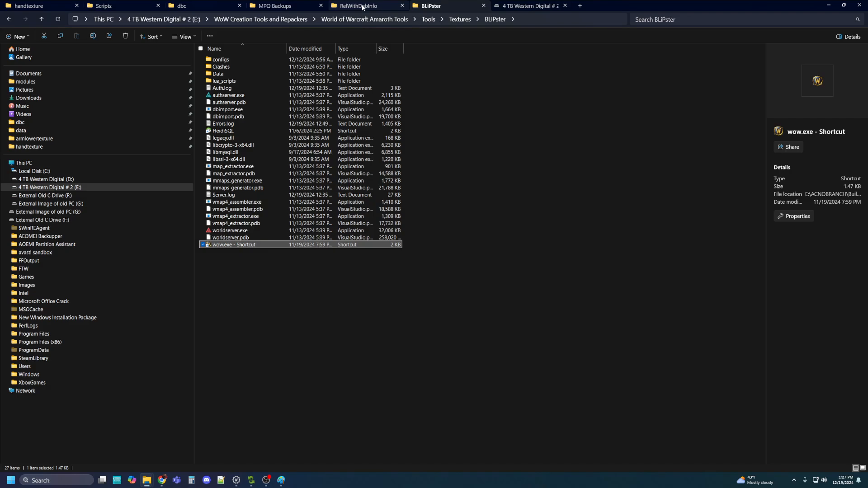
click(191, 7)
click(282, 6)
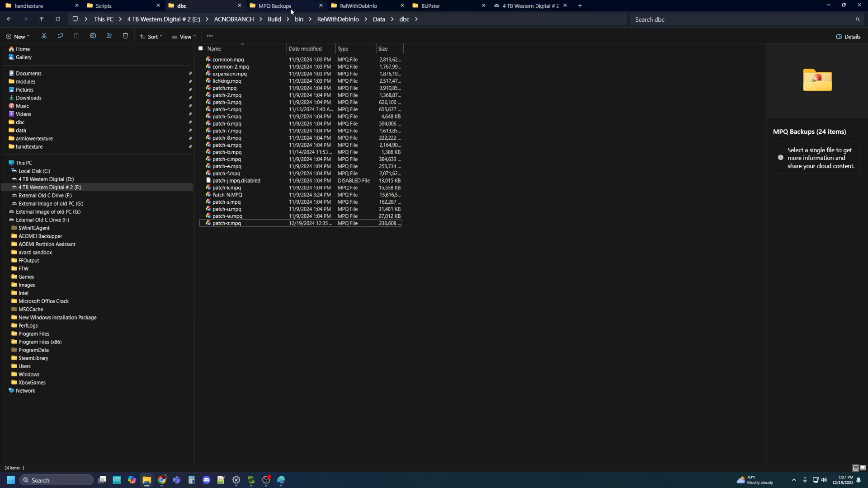
click(408, 19)
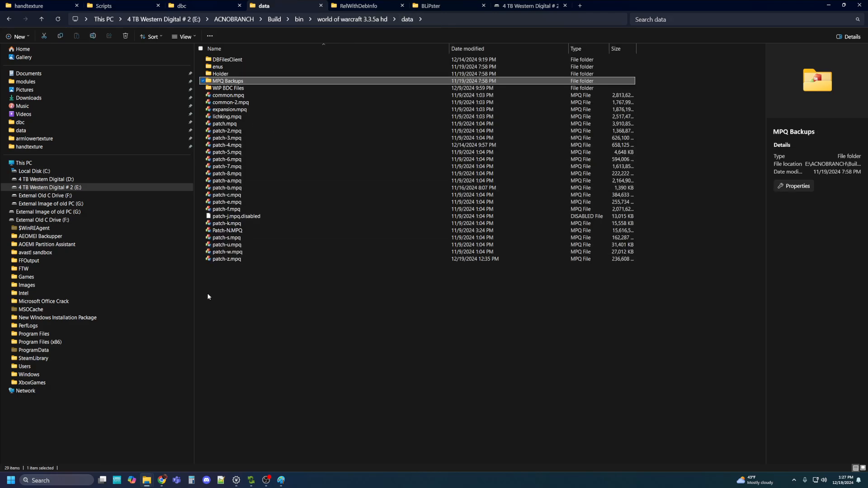
click(224, 260)
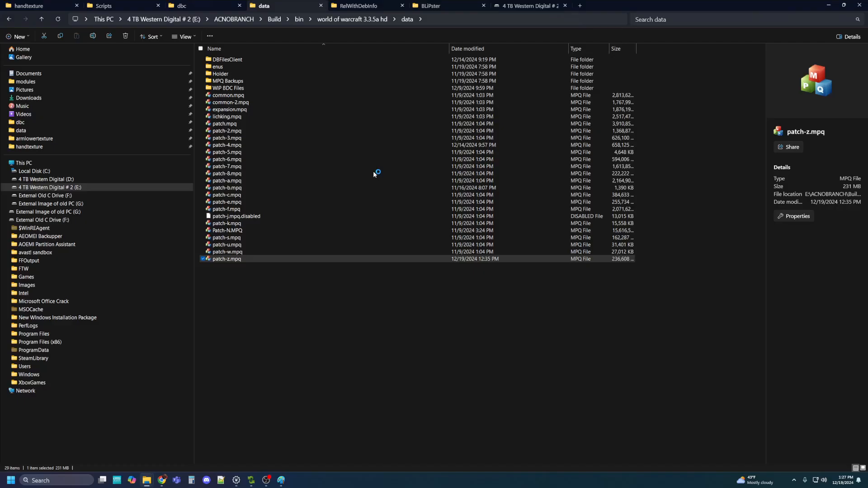
key(Return)
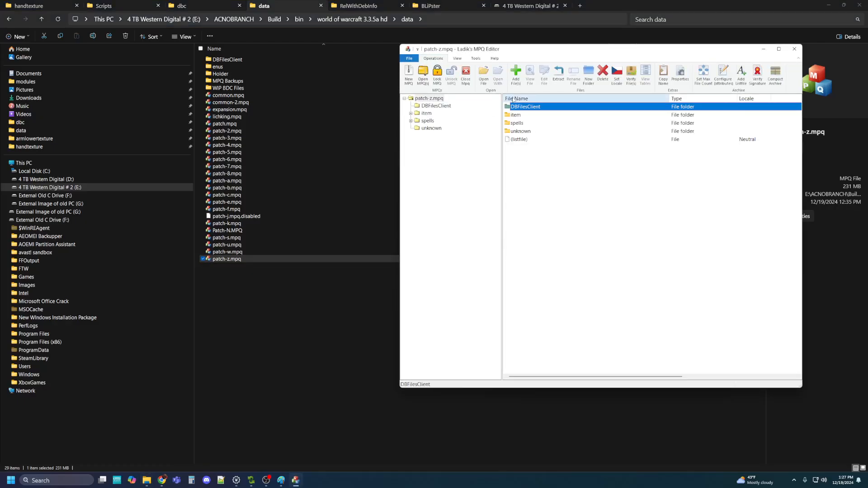
Open item > texturecomponents > armlowertexture in the archive and copy the exported armlowertexture folder path
double_click(517, 115)
double_click(518, 115)
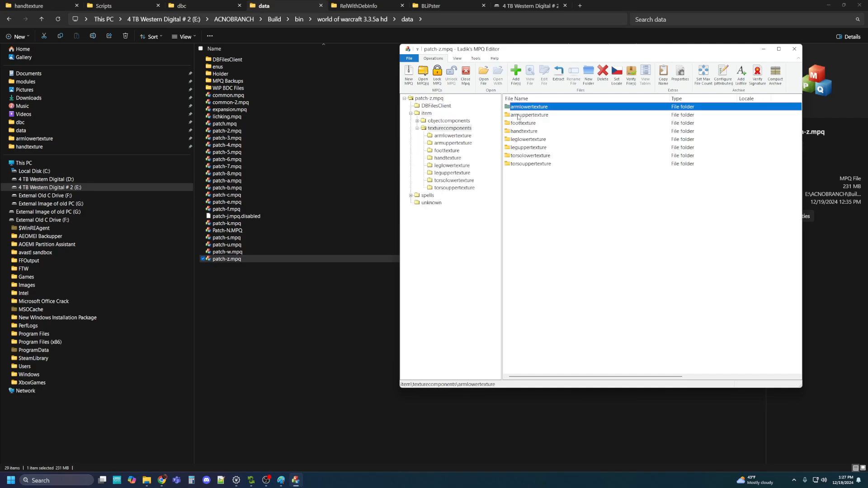
double_click(518, 109)
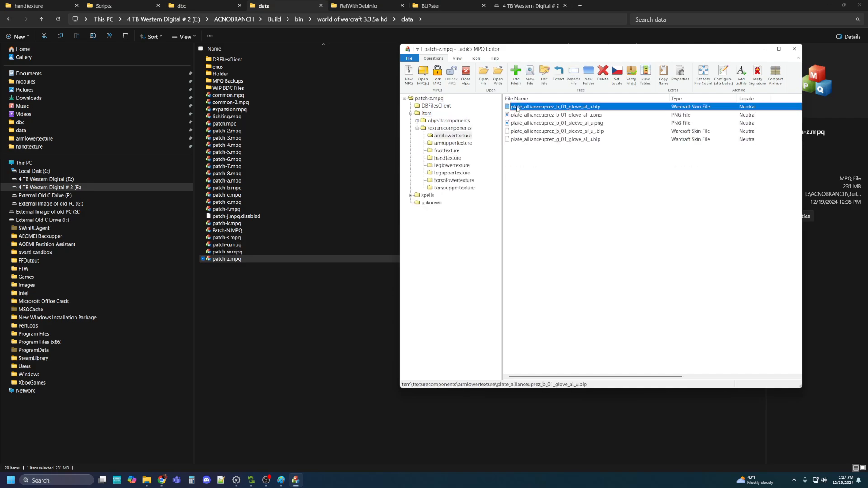
click(515, 77)
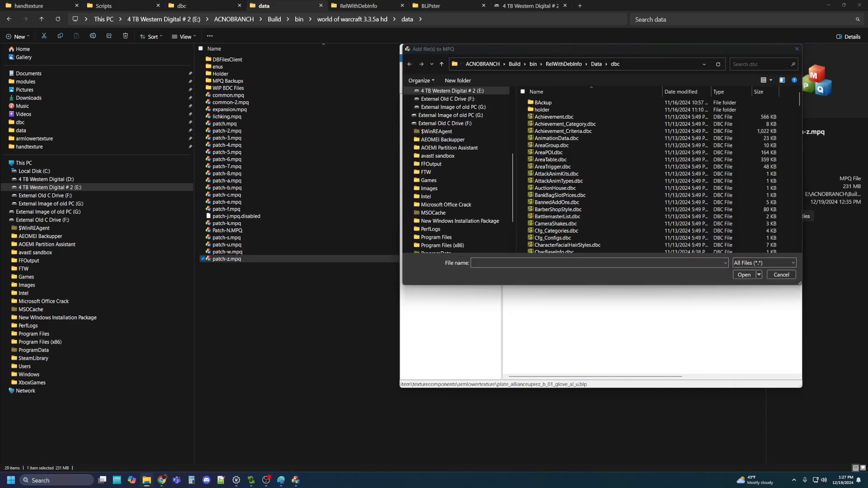
drag(867, 181, 306, 221)
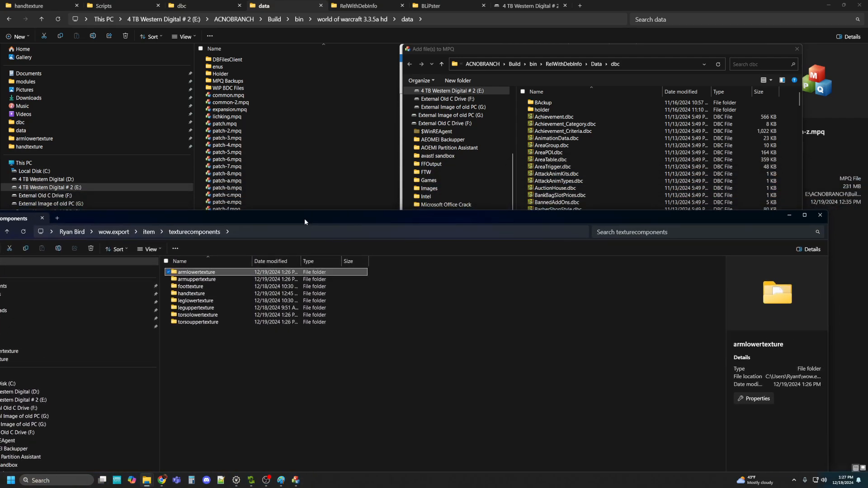
double_click(192, 273)
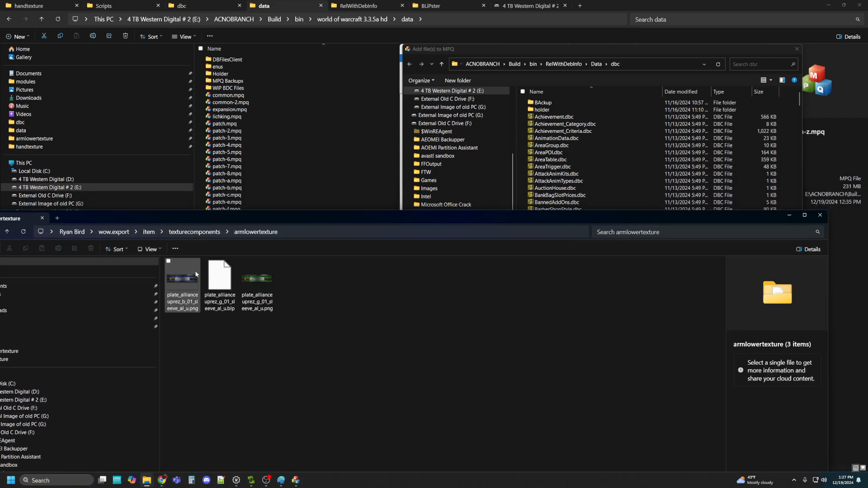
click(301, 233)
key(ctrl+c)
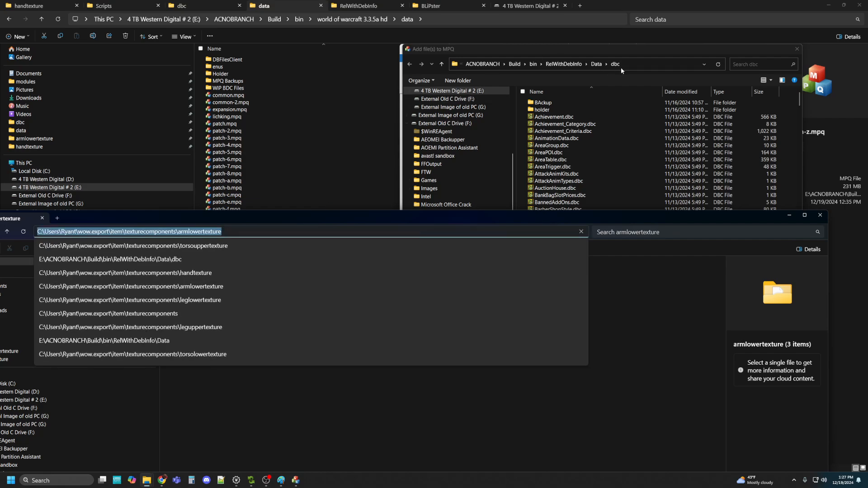
Add plate_allianceuprez_g_01_sleeve_al_u.png from the pasted path into armlowertexture
click(640, 64)
key(ctrl+v)
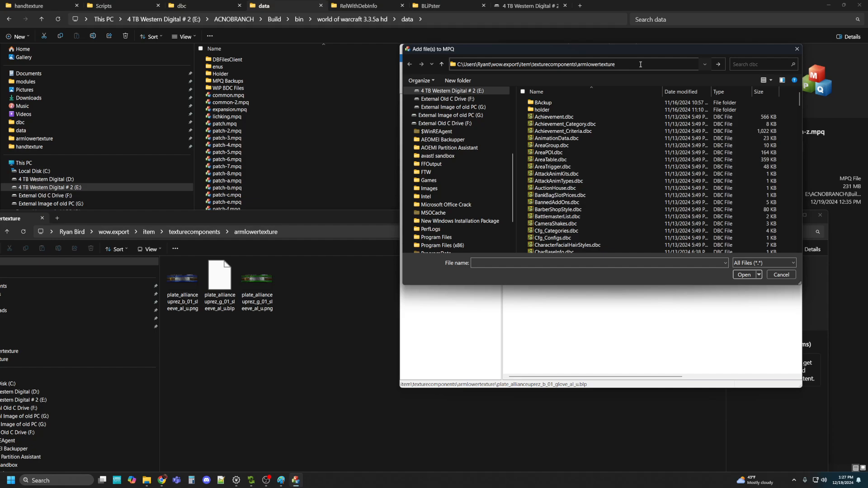
key(Return)
click(620, 115)
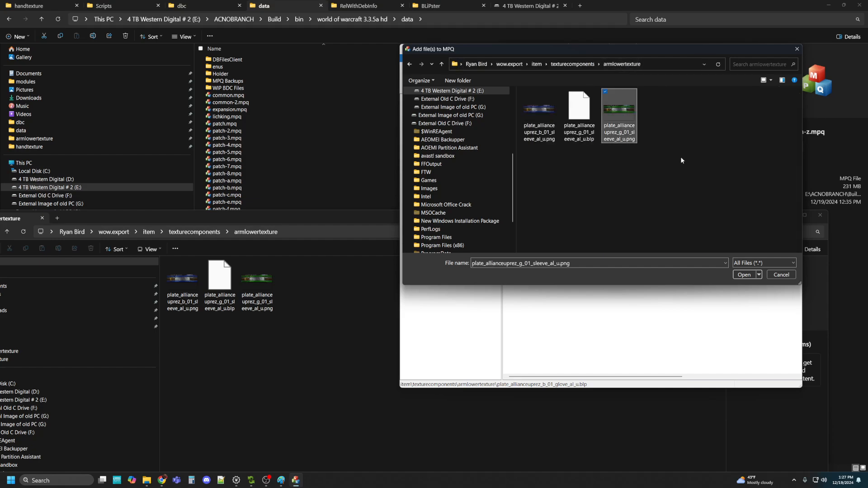
click(743, 275)
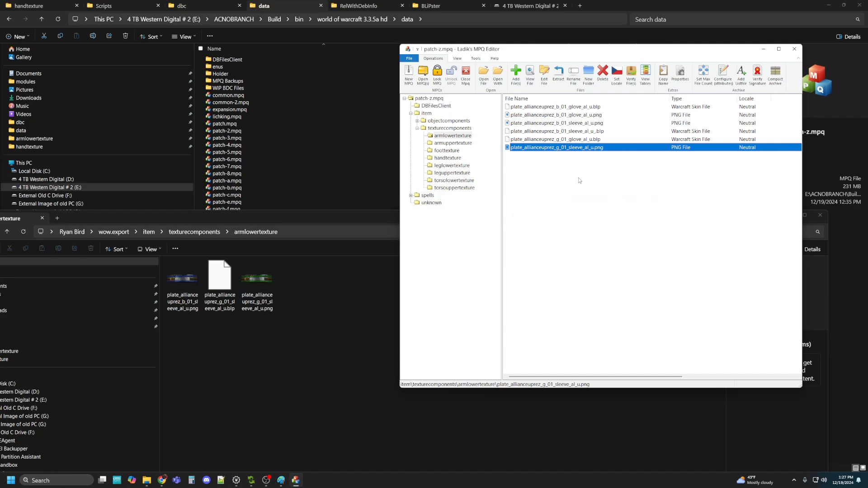
click(444, 143)
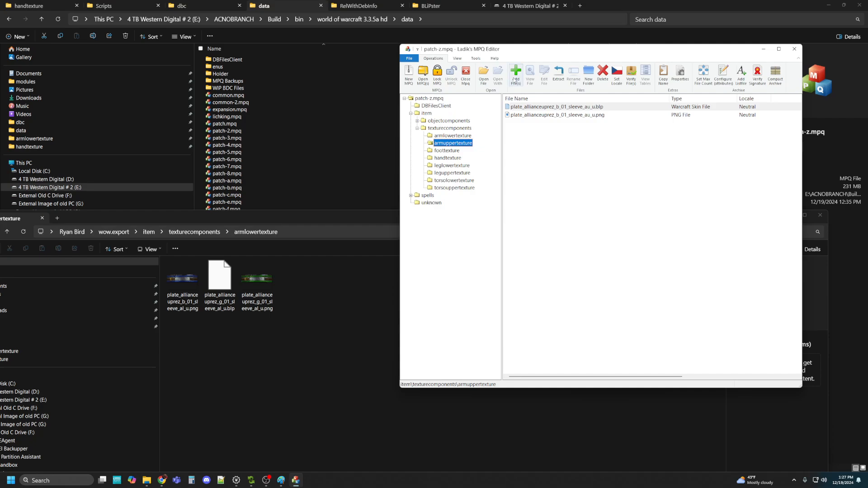
Add plate_allianceuprez_g_01_sleeve_au_u.png to the archive's armuppertexture folder
click(515, 78)
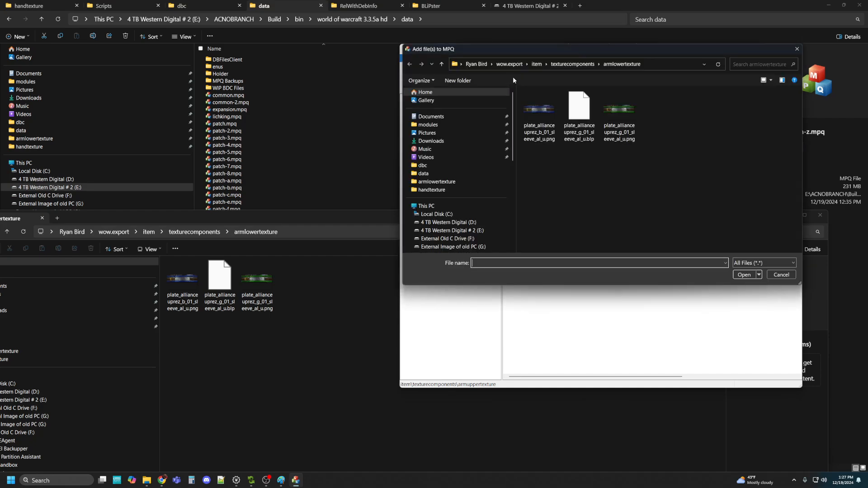
click(573, 64)
click(551, 111)
double_click(550, 110)
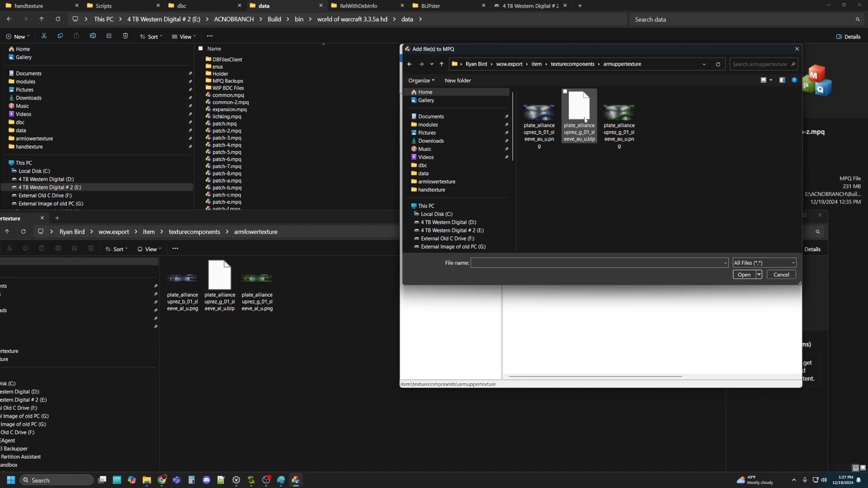
click(619, 114)
click(743, 274)
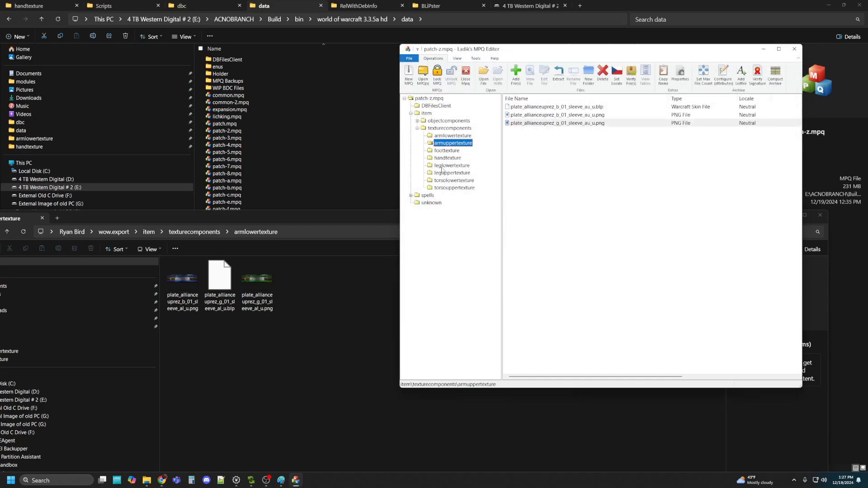
Add the sleeve_au_u PNG into the torsolowertexture and torsouppertexture folders too
click(445, 182)
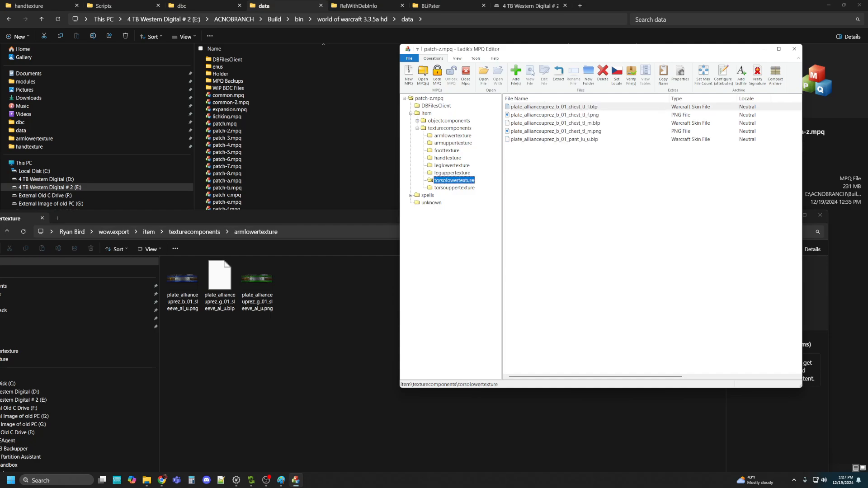
click(516, 74)
click(619, 115)
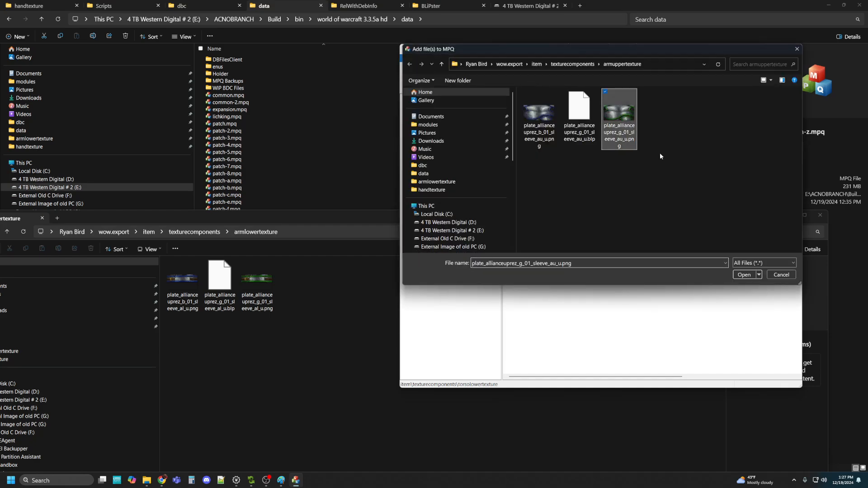
click(743, 275)
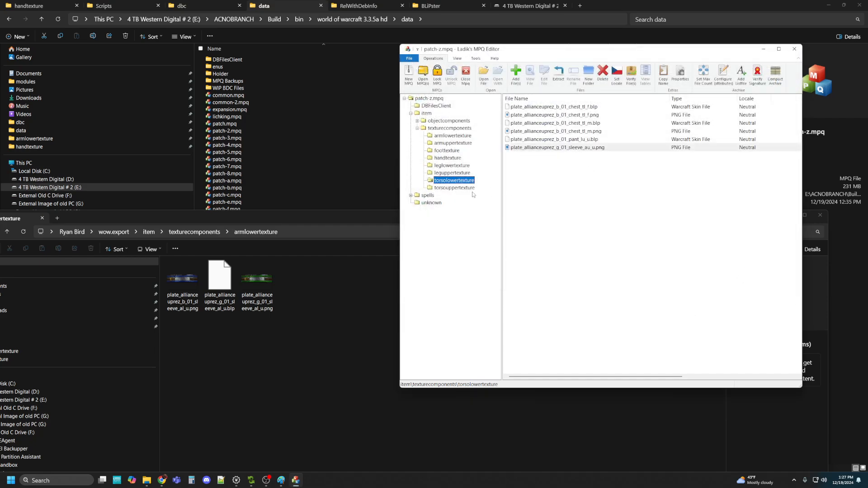
click(455, 188)
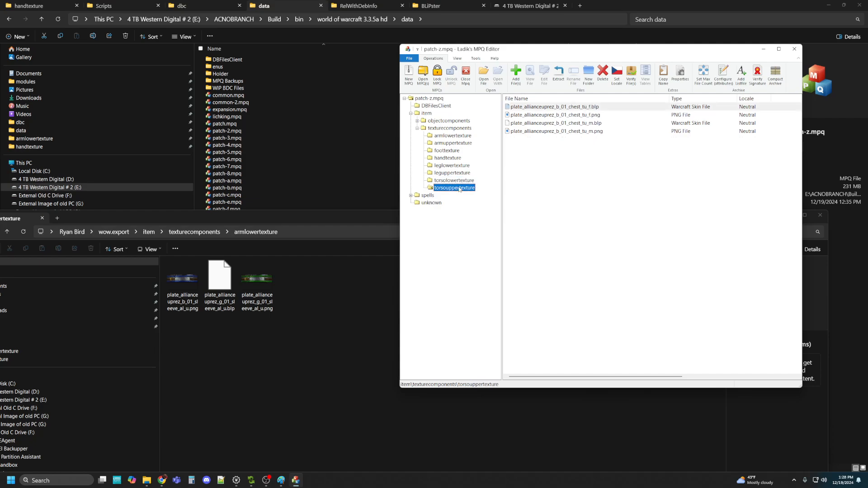
click(516, 73)
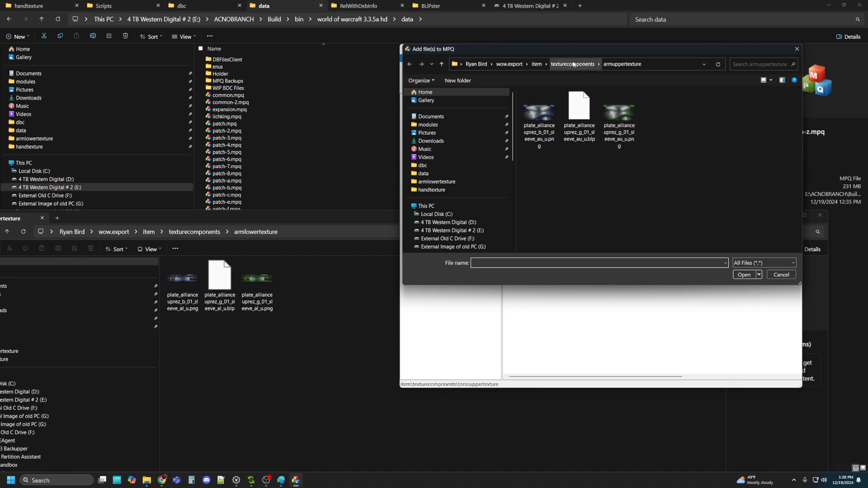
click(617, 126)
click(744, 275)
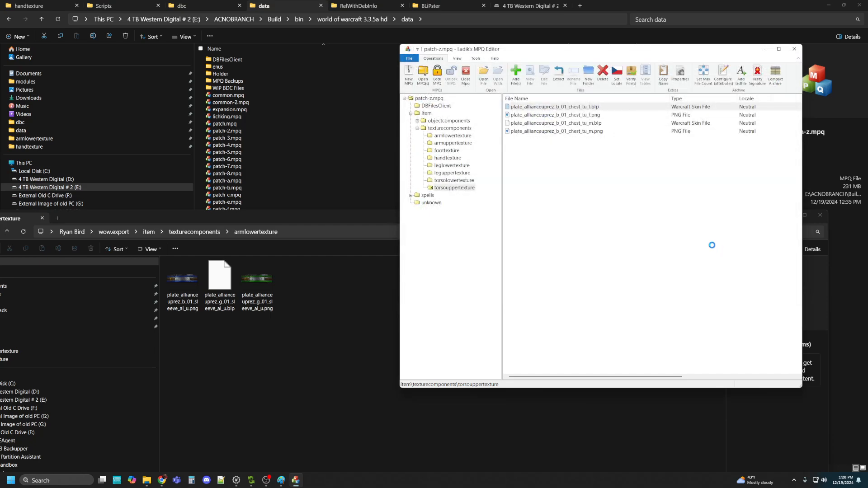
Add plate_allianceuprez_g_01_chest_tl_m.png to the archive's torsolowertexture folder
click(444, 180)
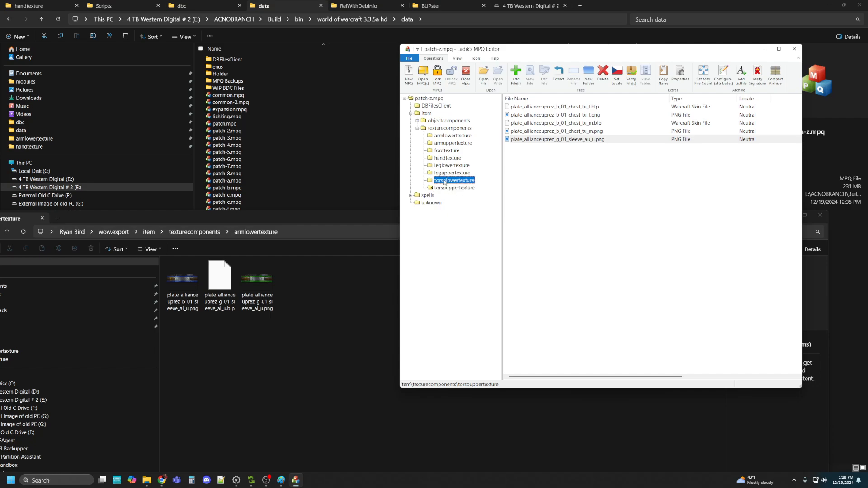
click(514, 75)
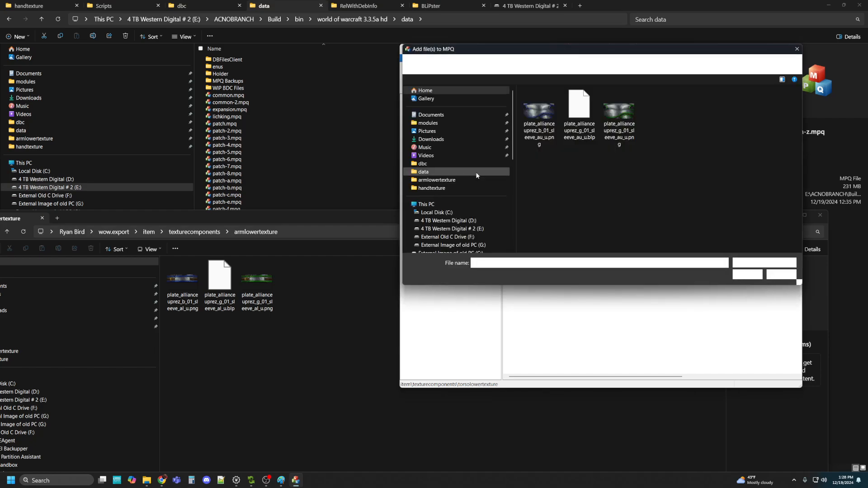
click(598, 64)
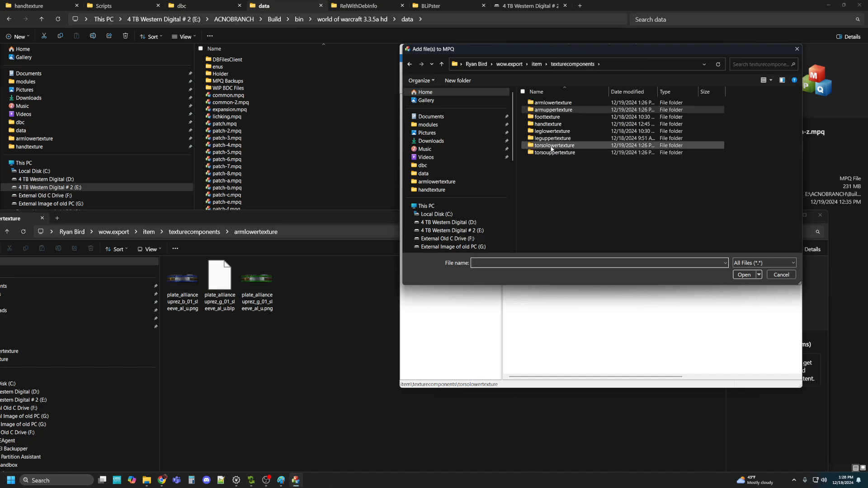
double_click(551, 145)
click(656, 130)
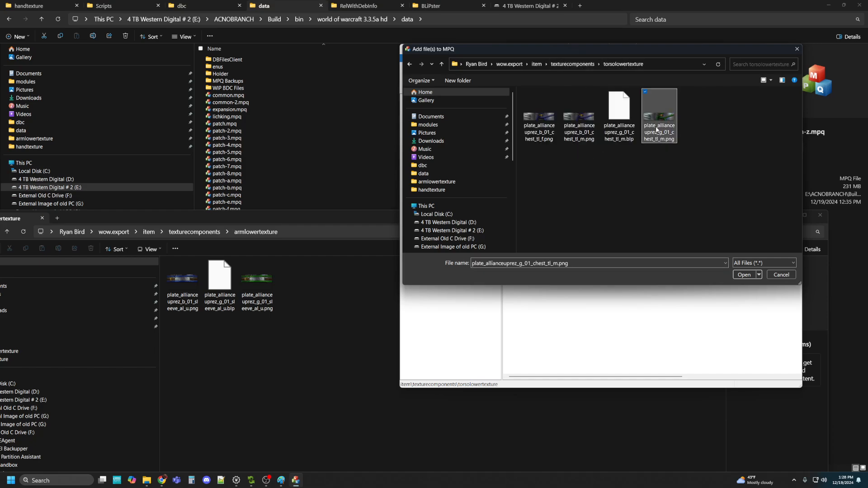
click(744, 275)
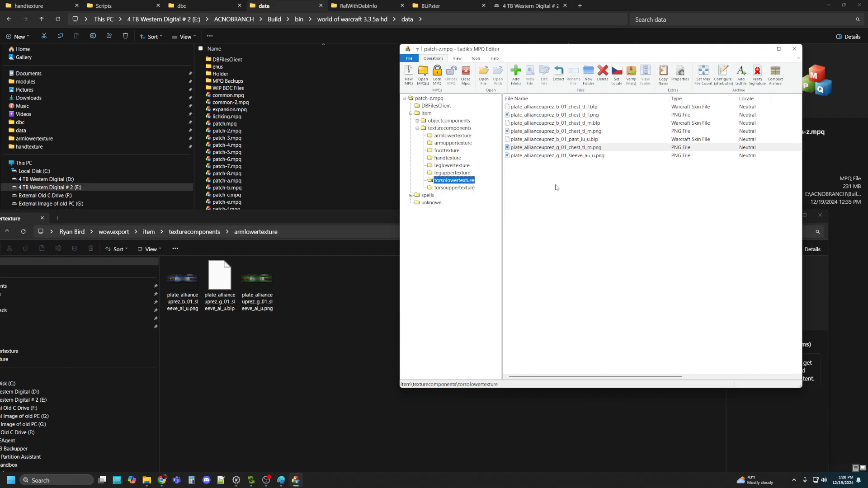
Delete the stray sleeve_au_u PNG copies from torsolowertexture and torsouppertexture
click(569, 156)
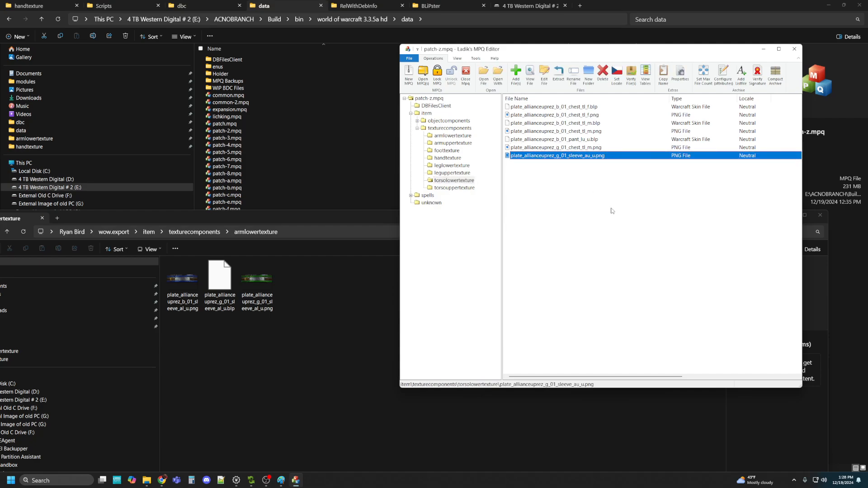
key(Delete)
click(637, 238)
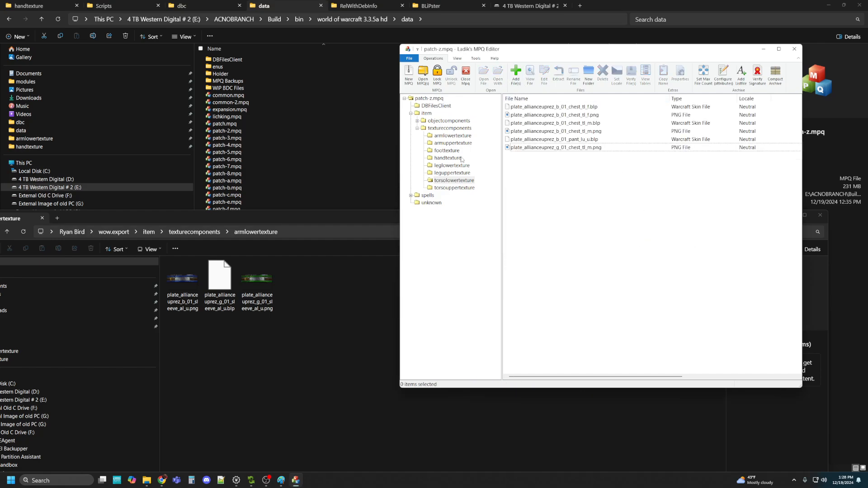
click(451, 189)
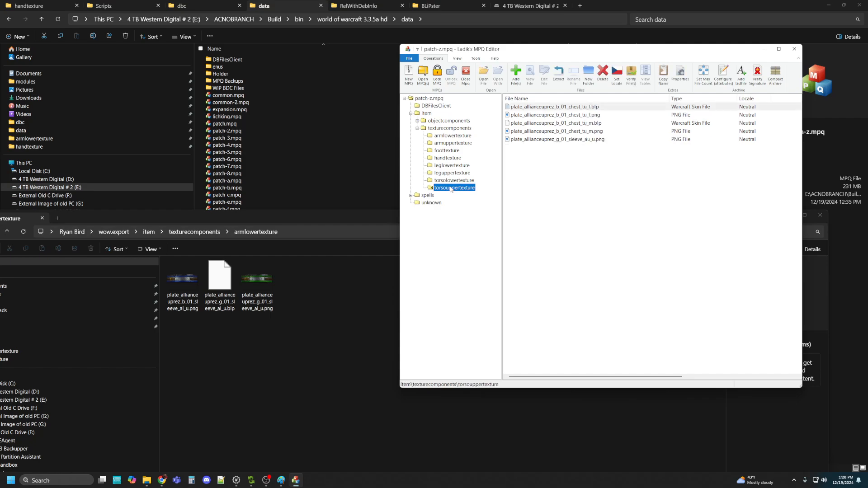
click(579, 140)
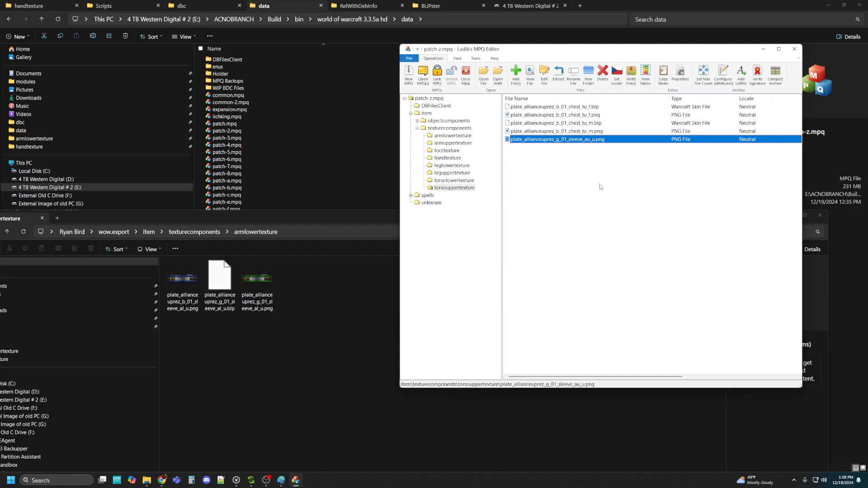
key(Delete)
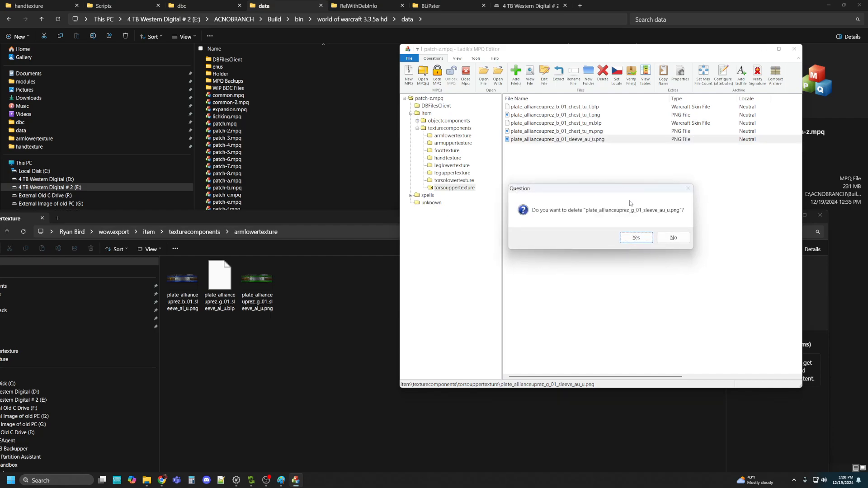
click(632, 235)
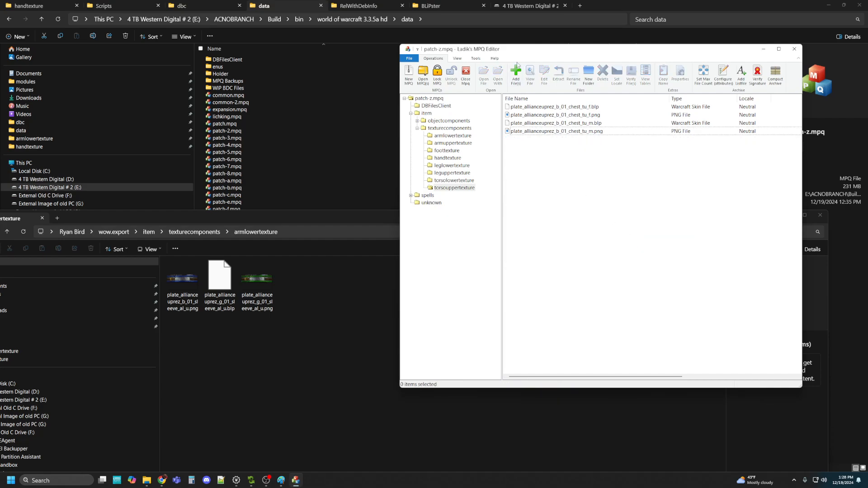
Remove the chest_tl_m PNG mistakenly added to torsouppertexture
click(518, 69)
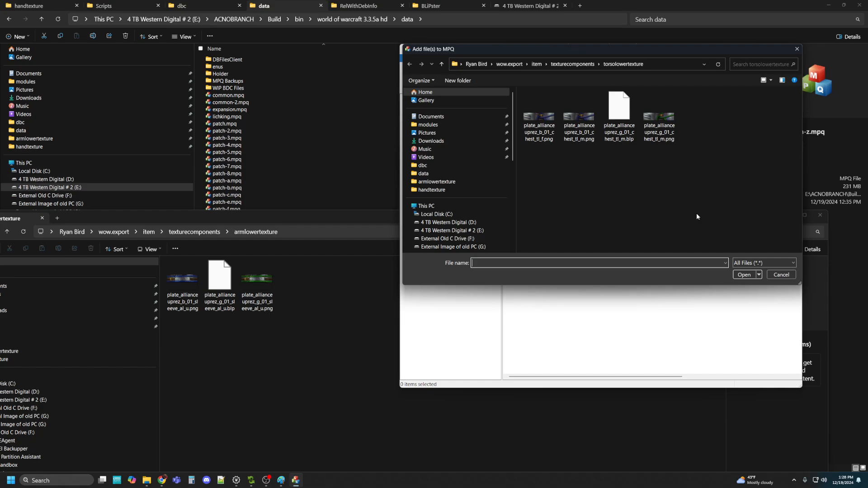
click(661, 132)
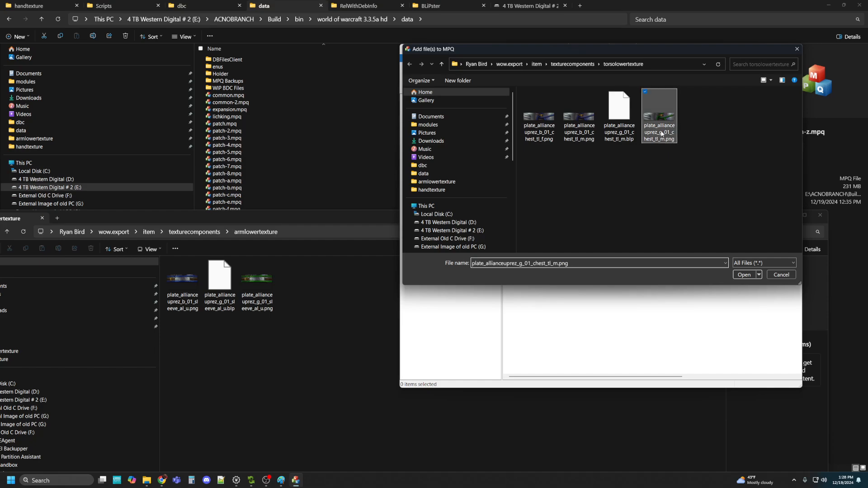
click(745, 273)
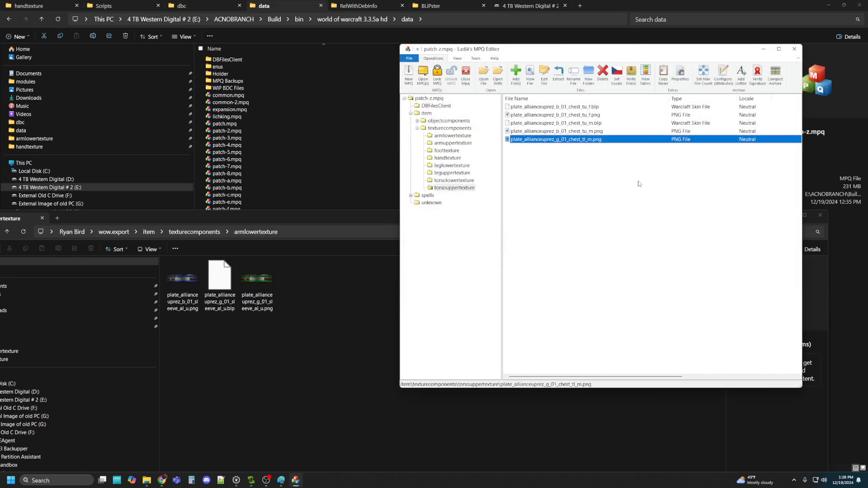
click(586, 180)
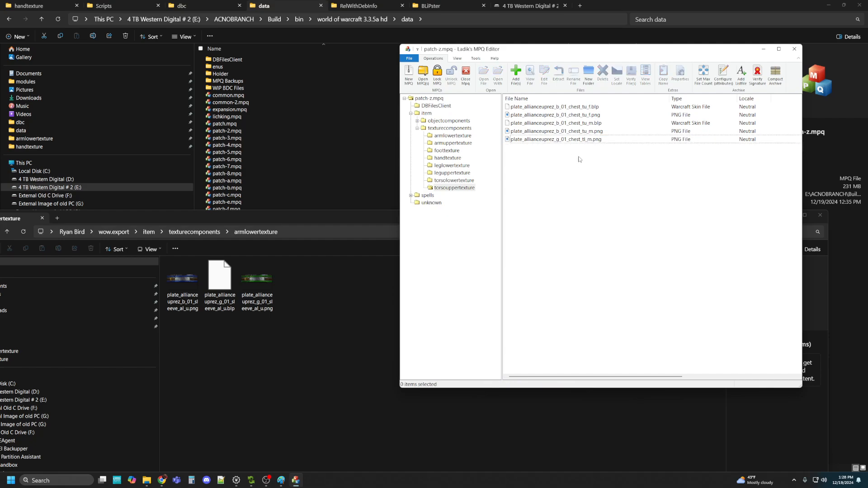
click(571, 140)
click(609, 83)
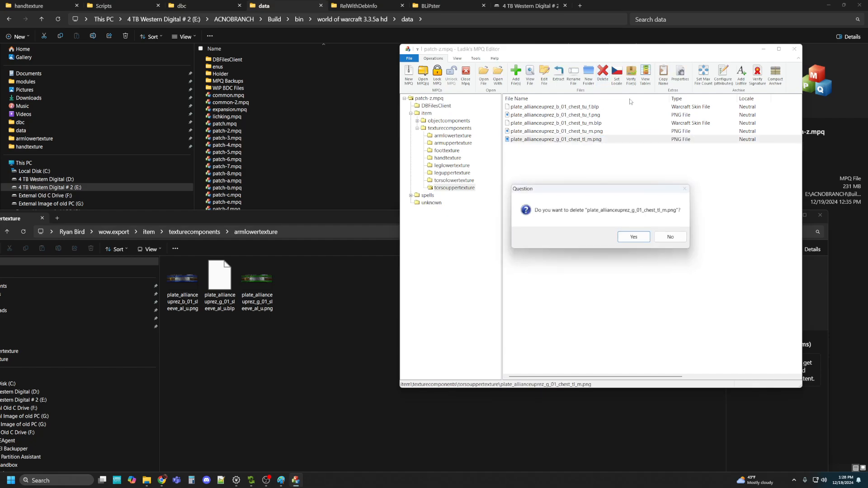
click(634, 237)
Add plate_allianceuprez_g_01_chest_tu_m.png from the exported torsouppertexture folder
click(516, 73)
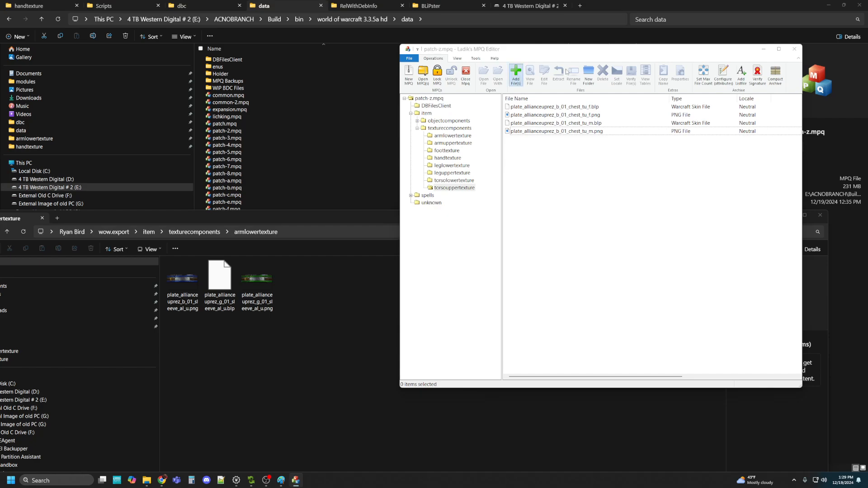
click(587, 64)
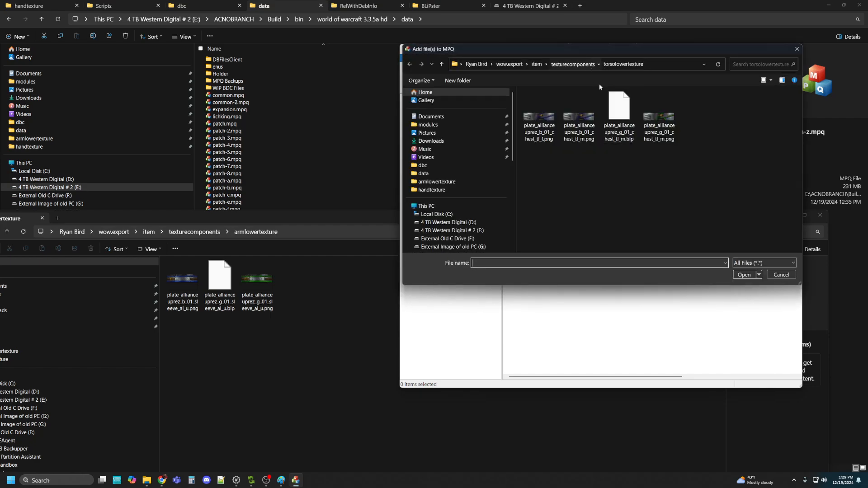
double_click(544, 154)
click(659, 119)
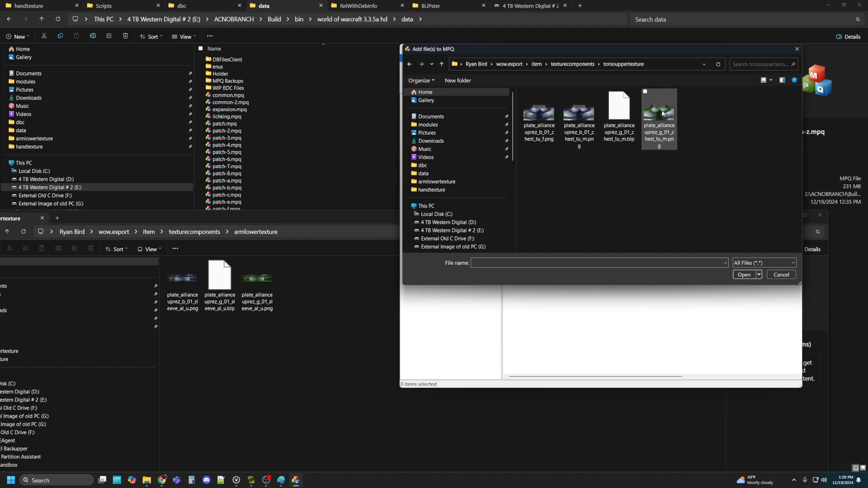
click(742, 275)
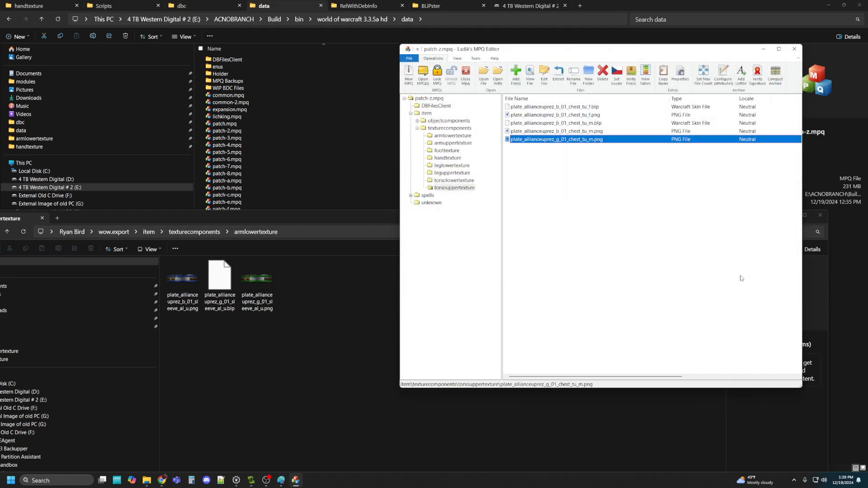
Check torsolowertexture and armuppertexture, ending on armlowertexture's b_01 and g_01 glove and sleeve textures
click(450, 181)
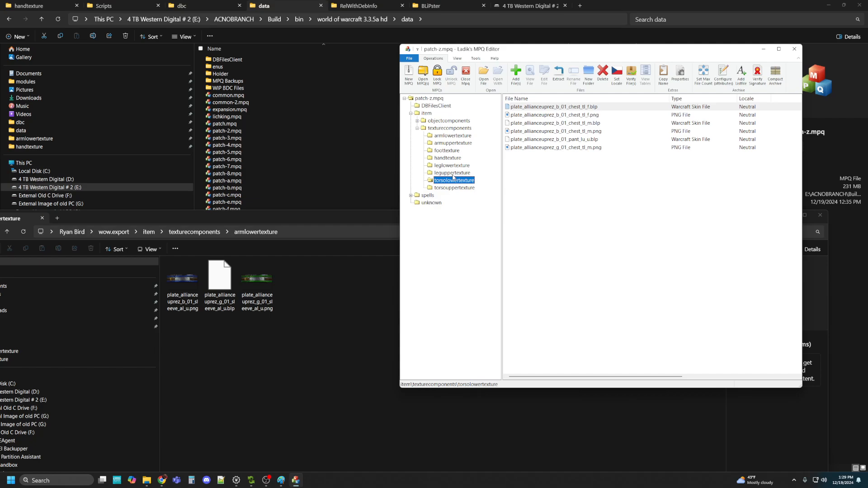
click(448, 143)
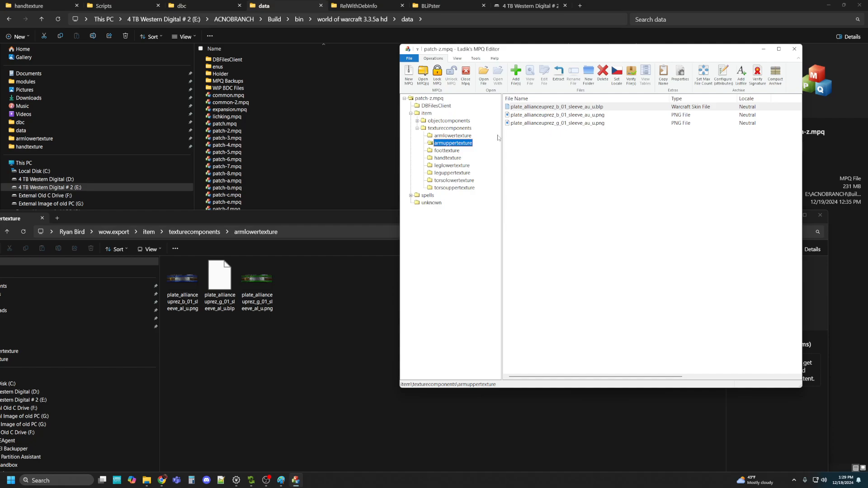
click(453, 137)
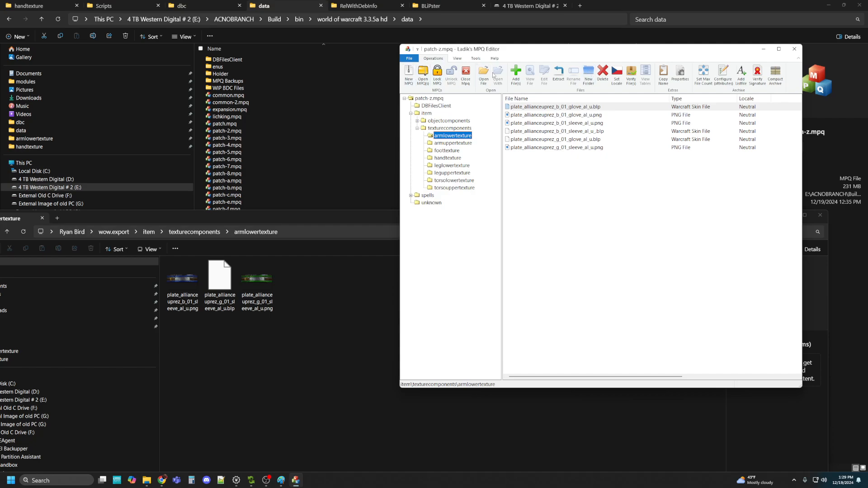
Close the MPQ editor and tidy away the dbc and texture export folder windows
click(795, 49)
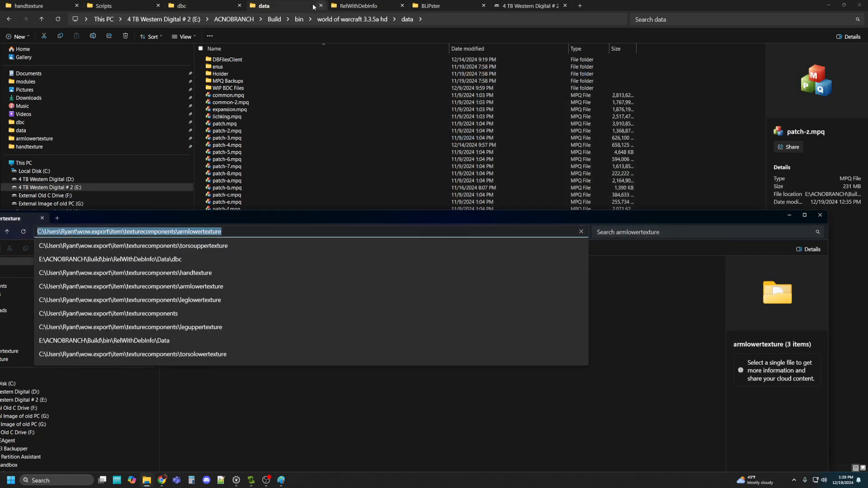
click(204, 6)
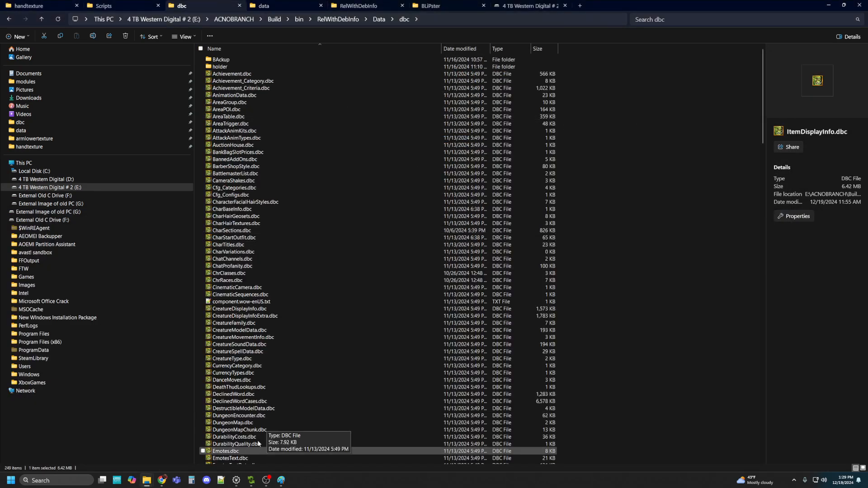
click(829, 5)
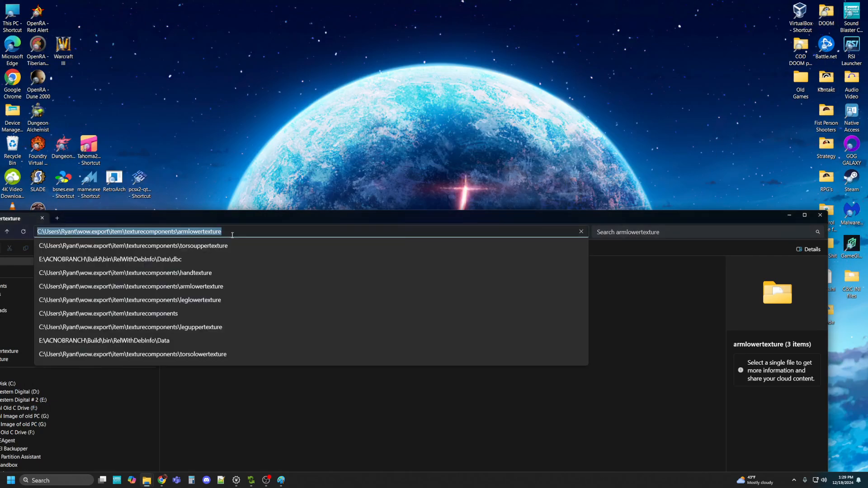
click(820, 215)
Launch Keira3 maximized and return Explorer to the game data folder holding patch-z.mpq
double_click(68, 347)
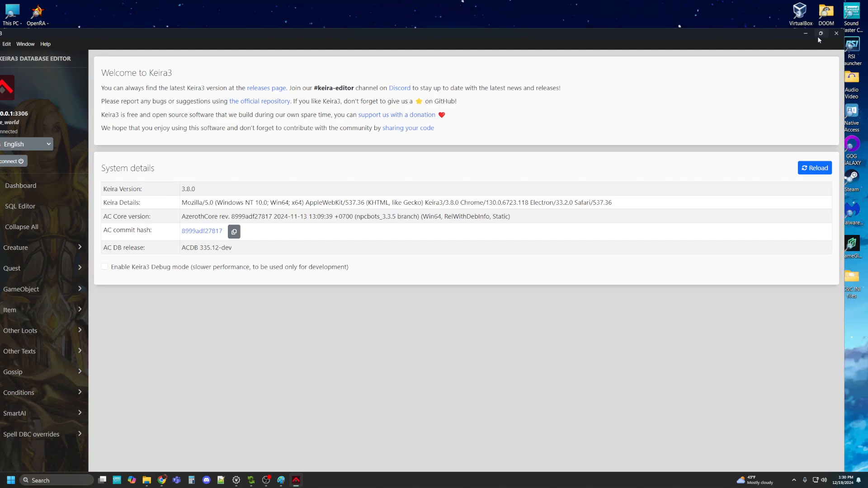
click(820, 34)
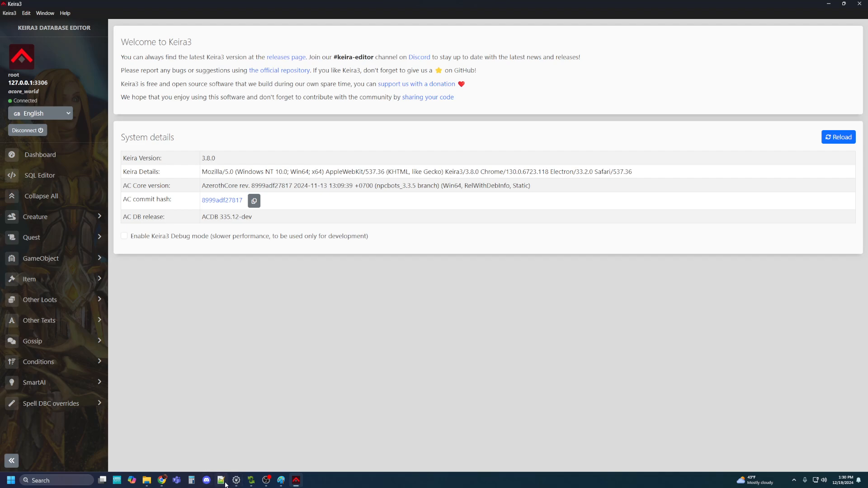
click(146, 481)
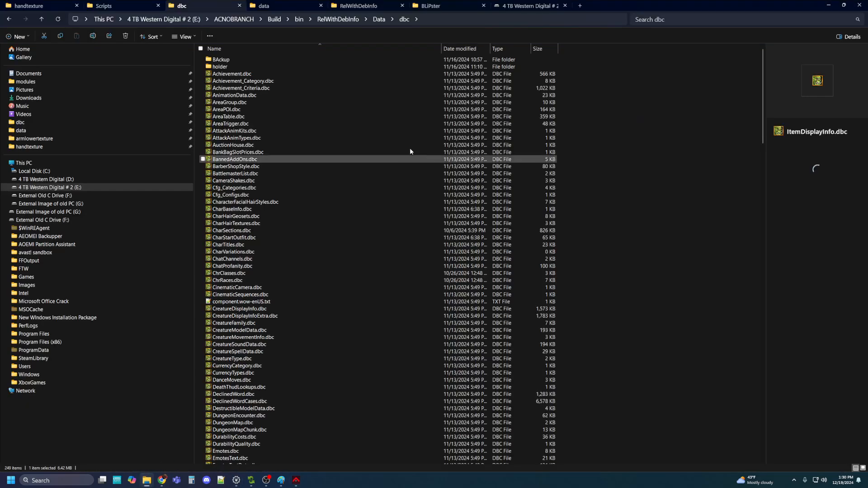
click(277, 5)
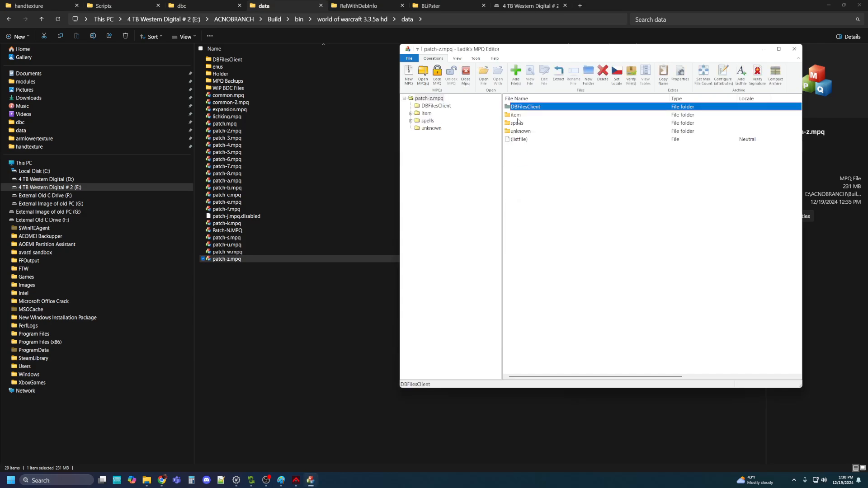
Add plate_allianceuprez_g_01_sleeve_al_u.blp to the archive's armlowertexture folder
double_click(519, 116)
double_click(520, 119)
click(520, 118)
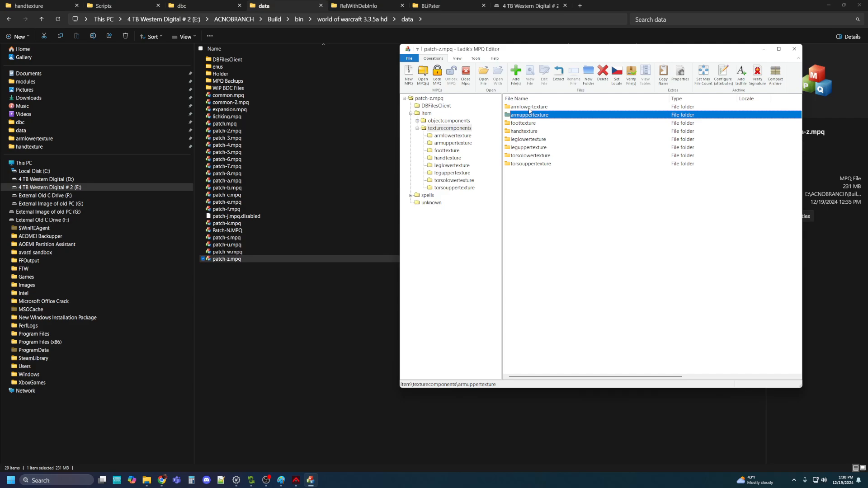
double_click(530, 107)
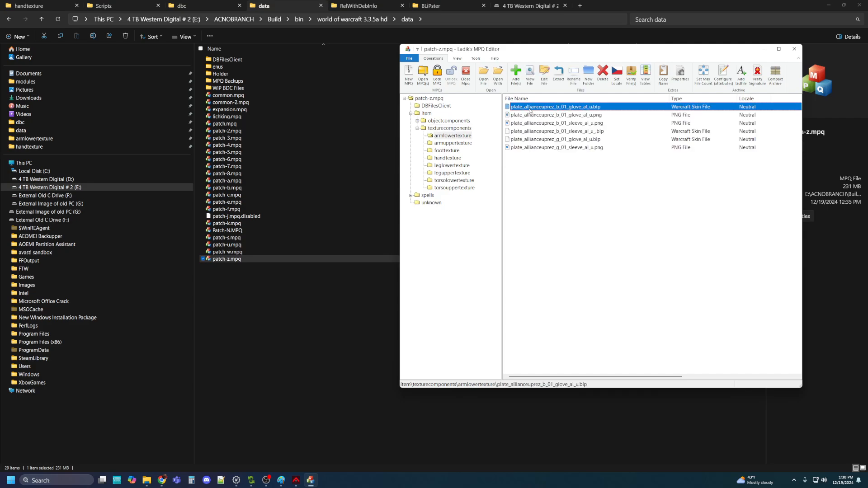
click(516, 74)
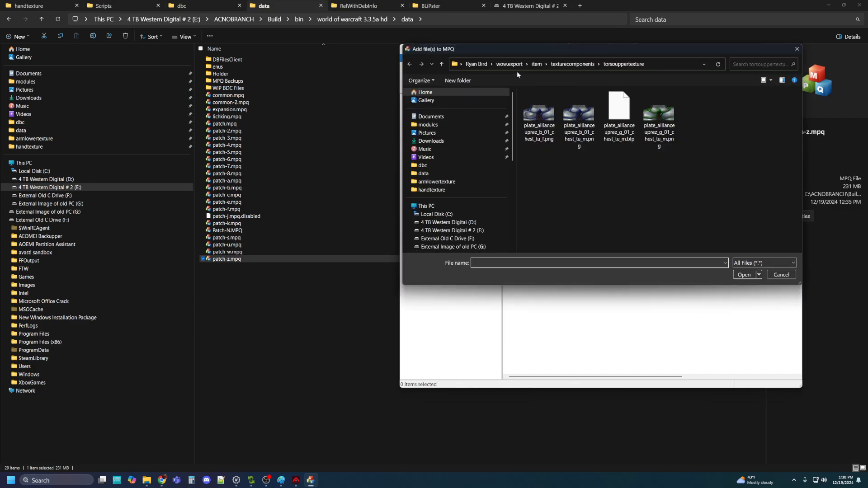
click(572, 65)
drag(615, 51, 562, 168)
double_click(503, 222)
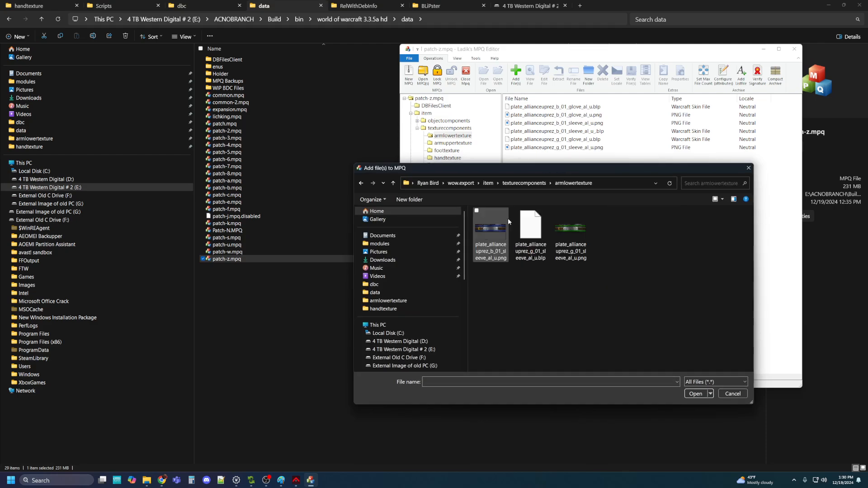
click(531, 243)
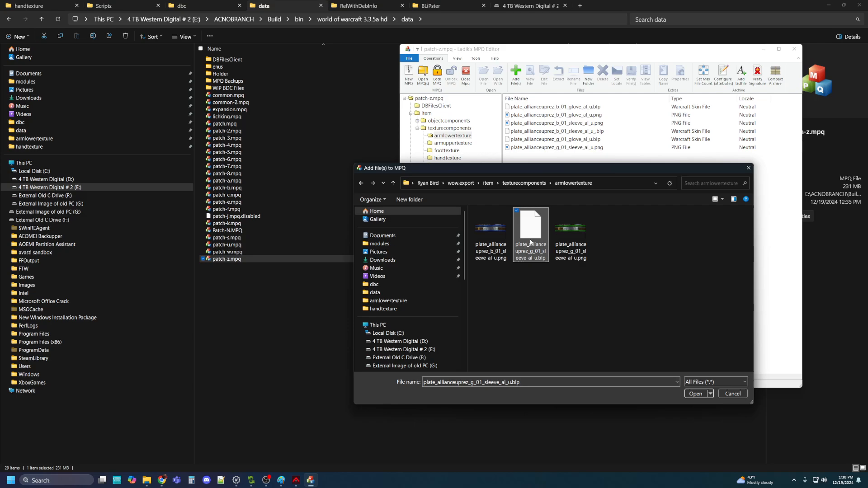
click(696, 394)
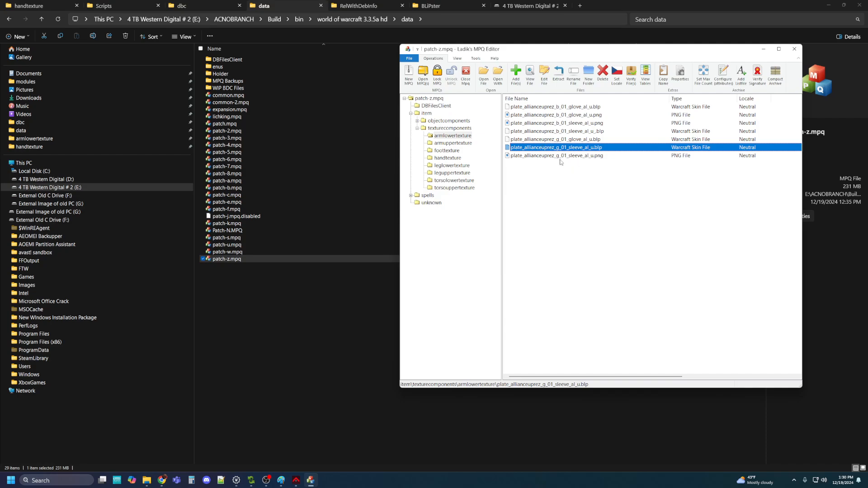
Delete the leftover g_01 sleeve_al_u PNG from armlowertexture
click(558, 157)
key(Delete)
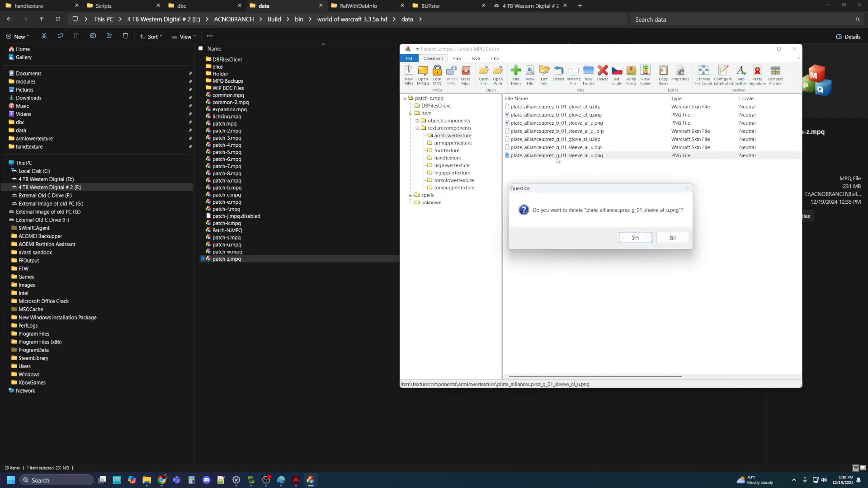
click(631, 238)
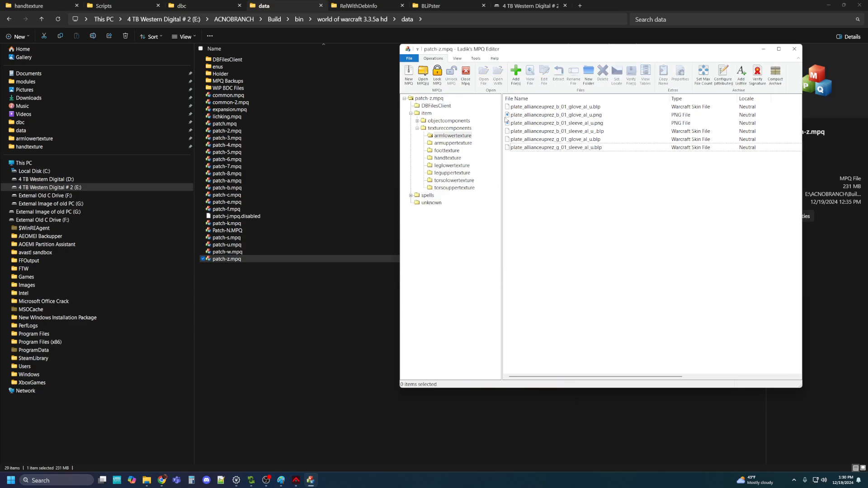
click(450, 143)
Add plate_allianceuprez_g_01_sleeve_au_u.blp from the exported armuppertexture folder into armuppertexture
click(516, 75)
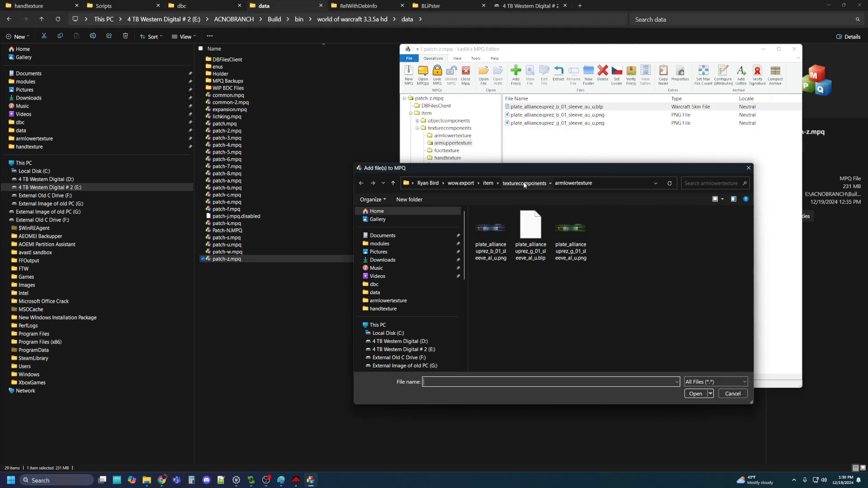
click(527, 185)
double_click(505, 229)
click(530, 231)
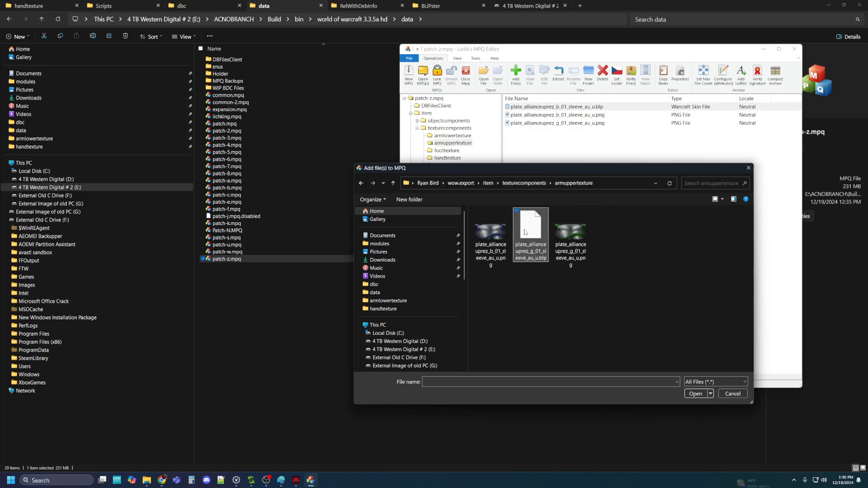
click(696, 394)
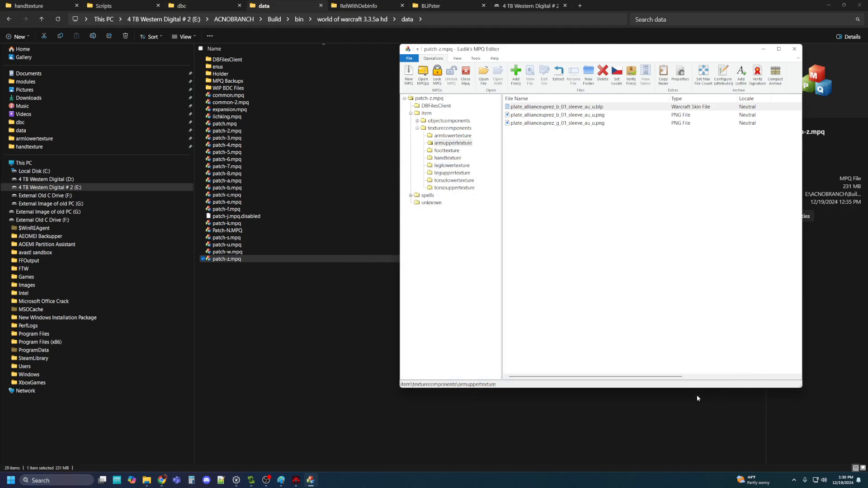
Add the same sleeve_au .blp into the torsolowertexture and torsouppertexture folders
click(453, 180)
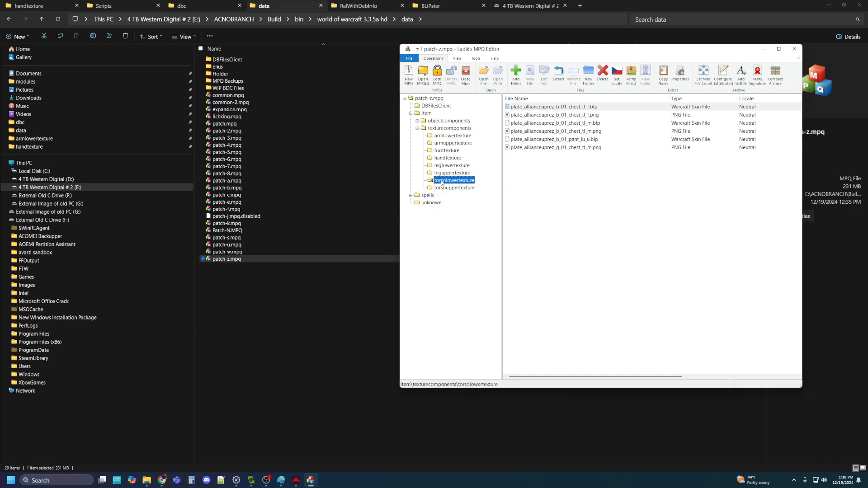
click(516, 72)
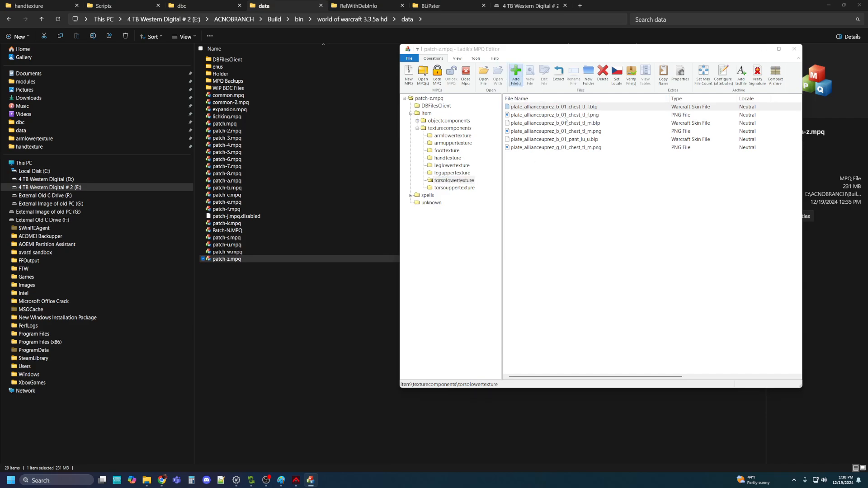
click(531, 233)
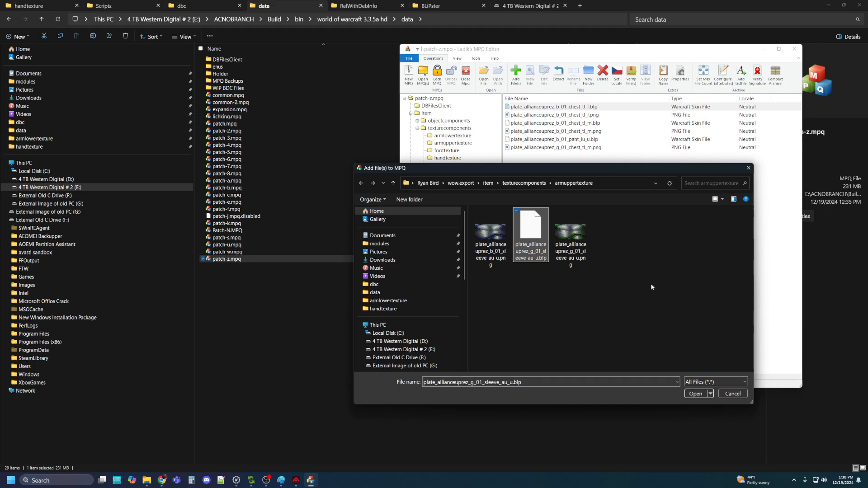
click(694, 396)
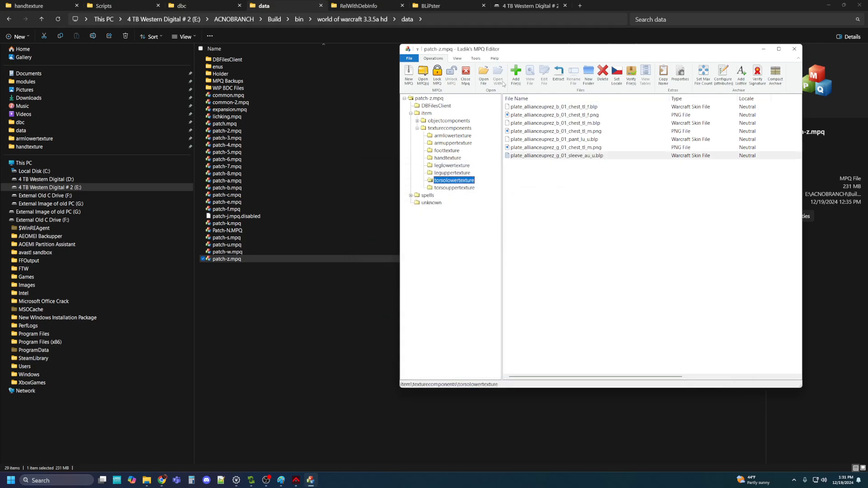
click(454, 188)
click(516, 75)
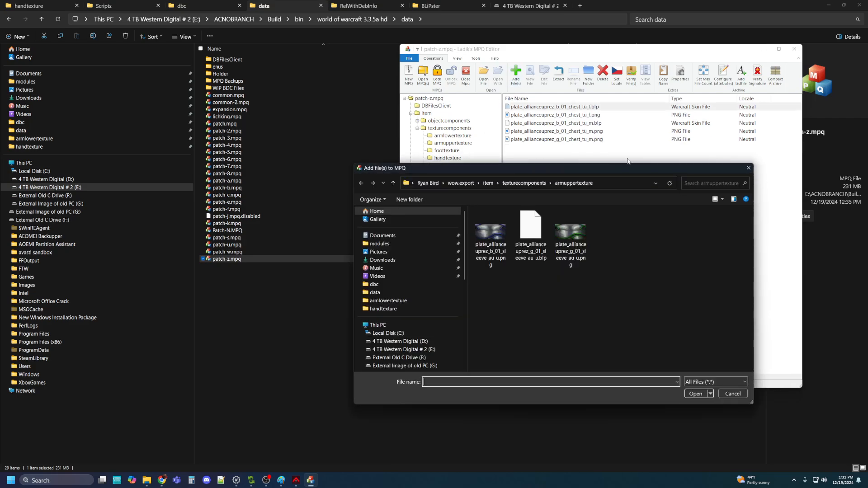
click(531, 234)
click(697, 393)
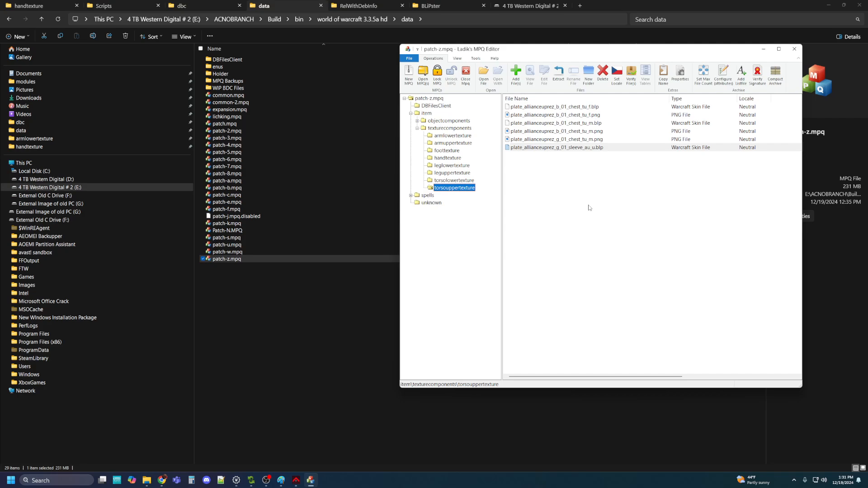
Copy the sleeve texture's file name, then delete it from torsouppertexture
right_click(571, 148)
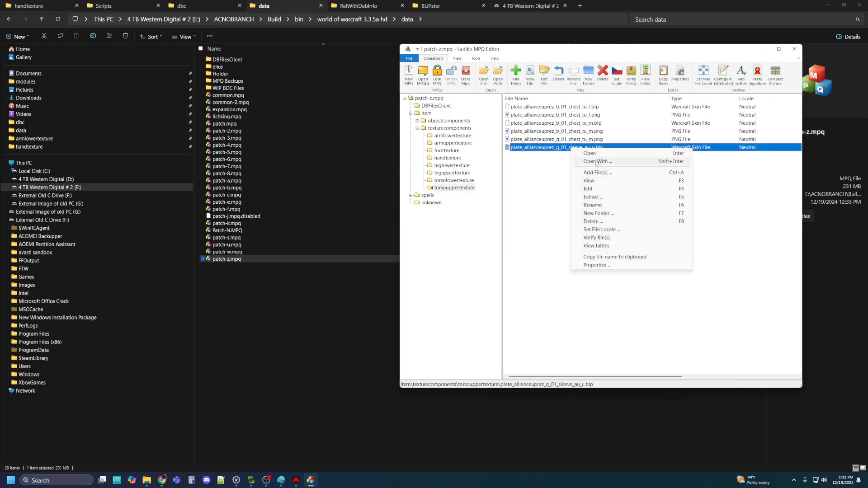
click(589, 255)
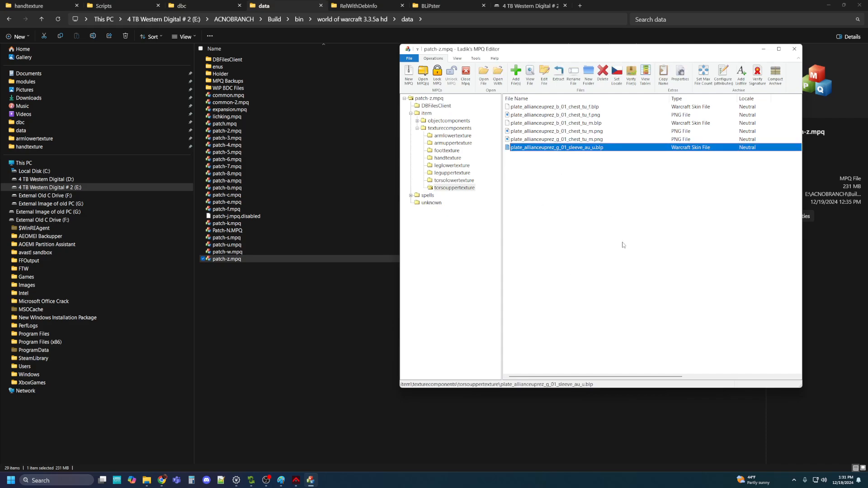
key(Delete)
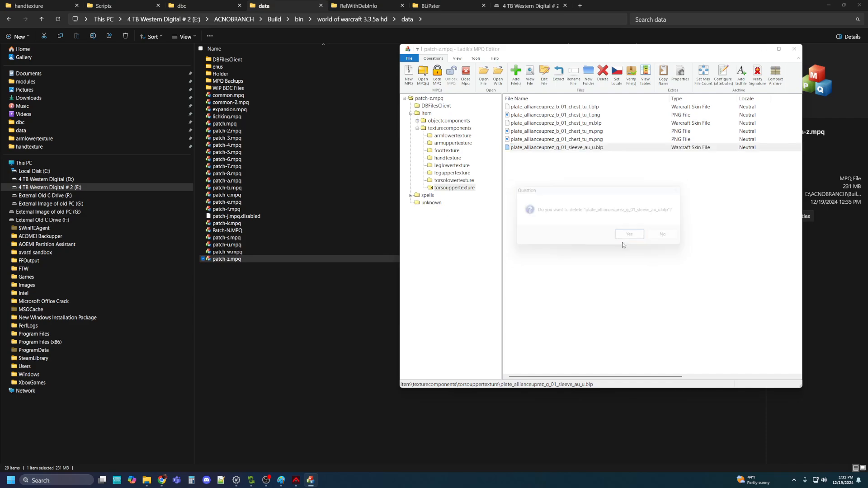
click(634, 240)
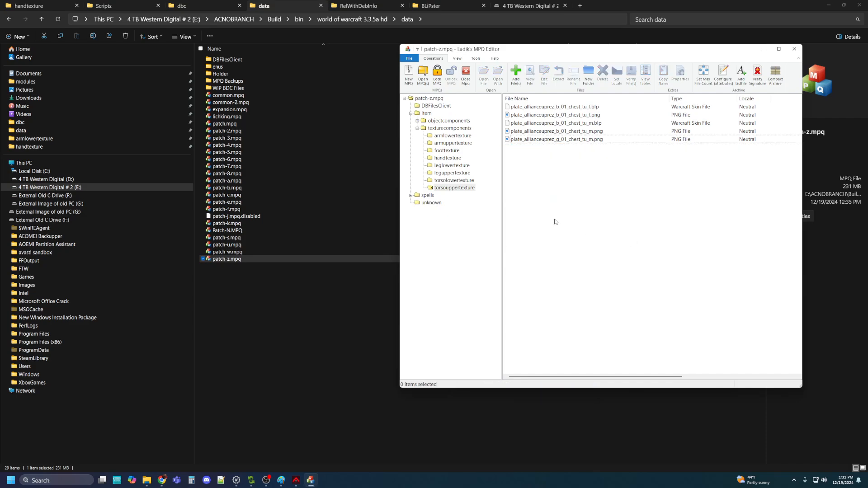
Add plate_allianceuprez_g_01_chest_tu_m.blp from the exported torsouppertexture folder into torsouppertexture
click(461, 189)
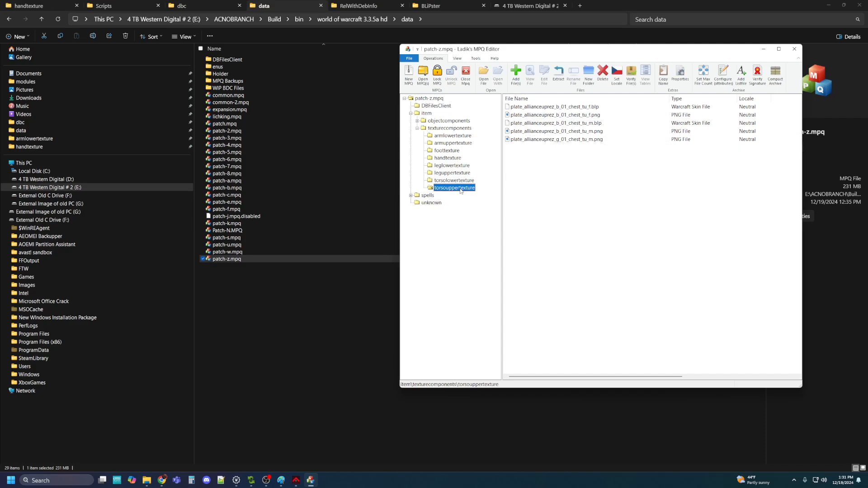
click(518, 74)
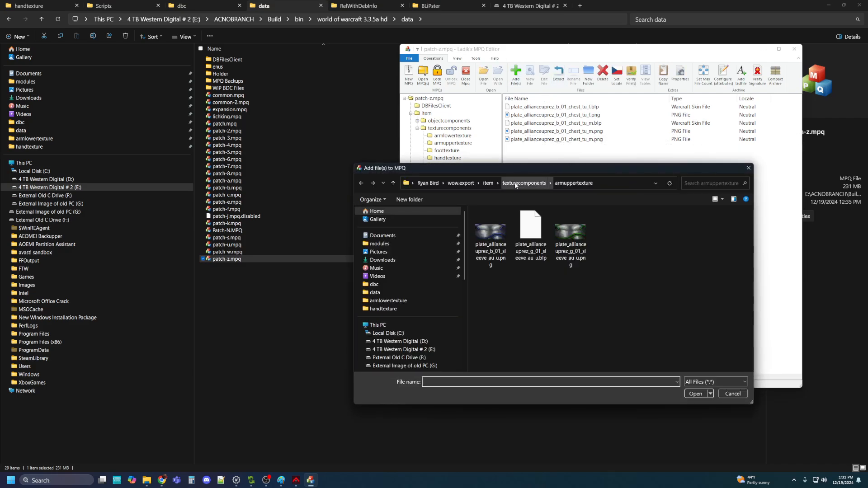
click(515, 183)
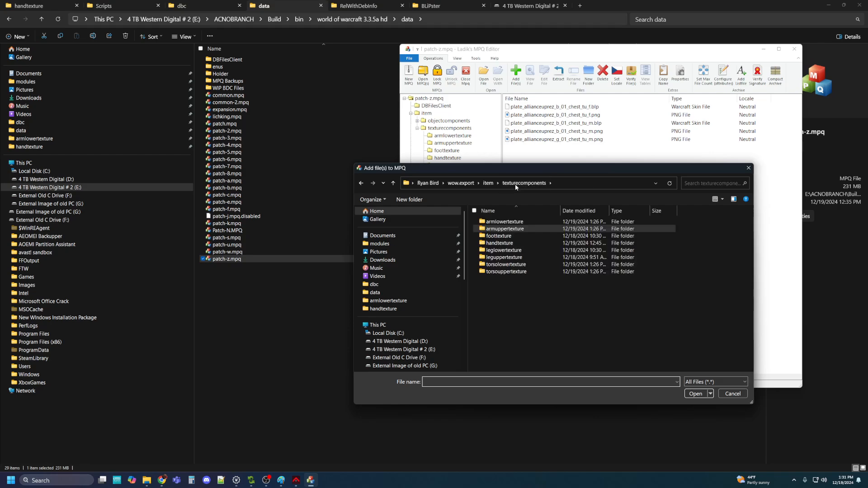
double_click(508, 272)
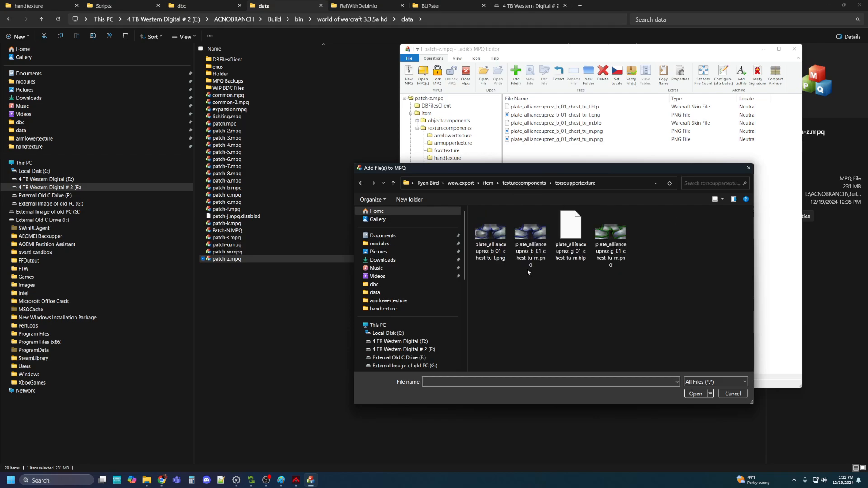
click(572, 227)
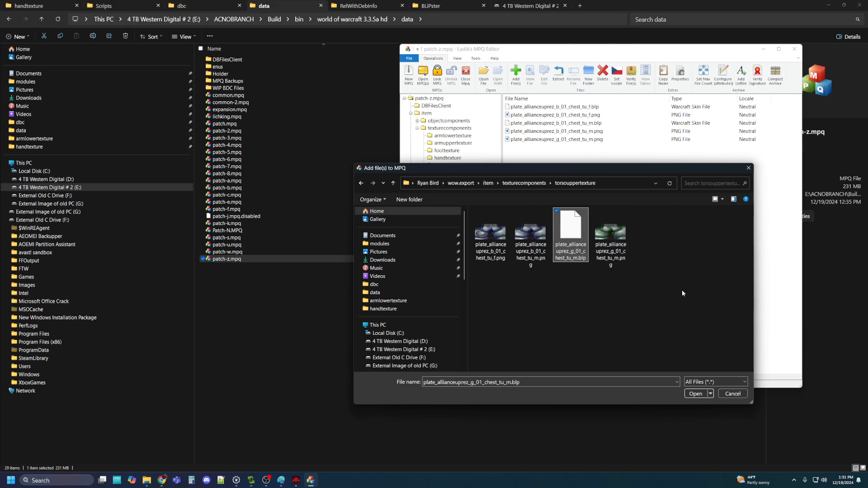
click(696, 394)
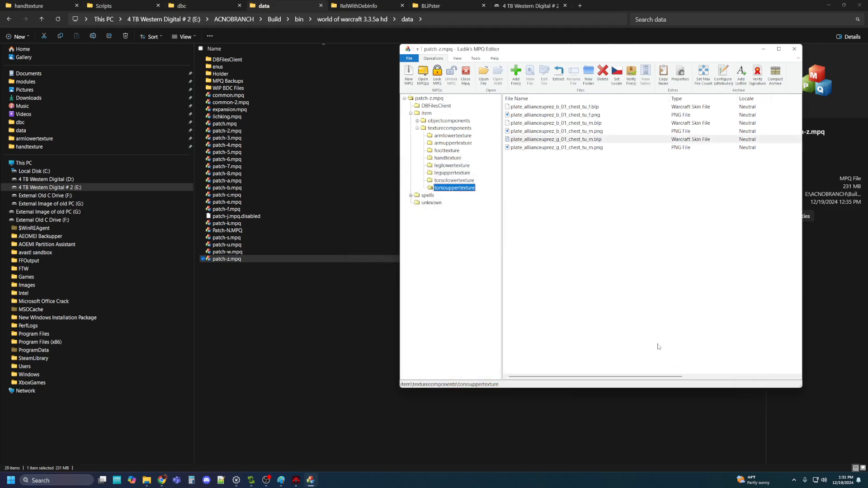
click(575, 229)
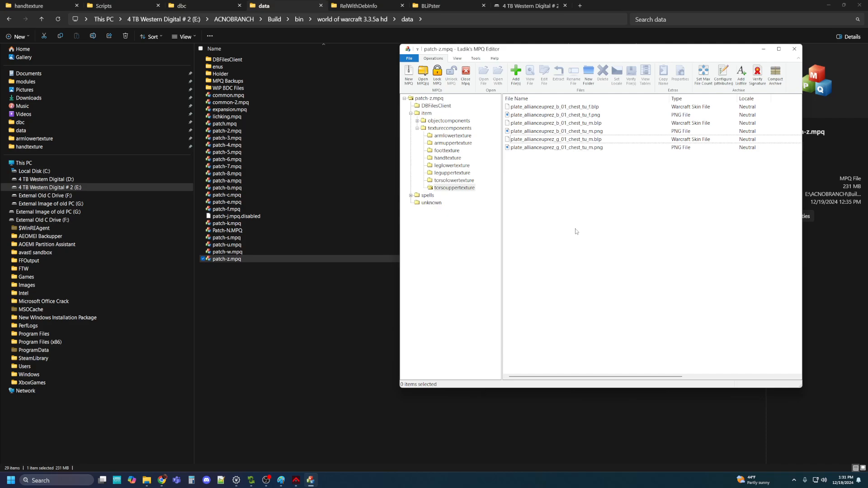
Delete the misplaced g_01 sleeve texture from torsolowertexture
click(456, 181)
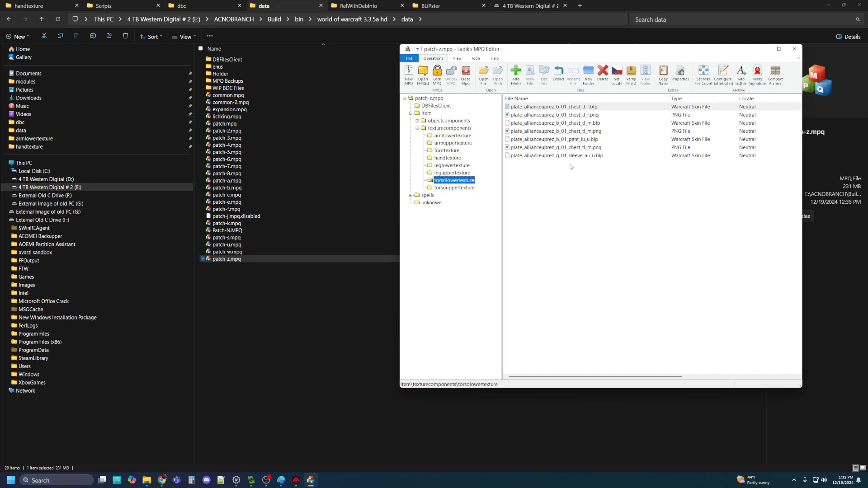
click(547, 158)
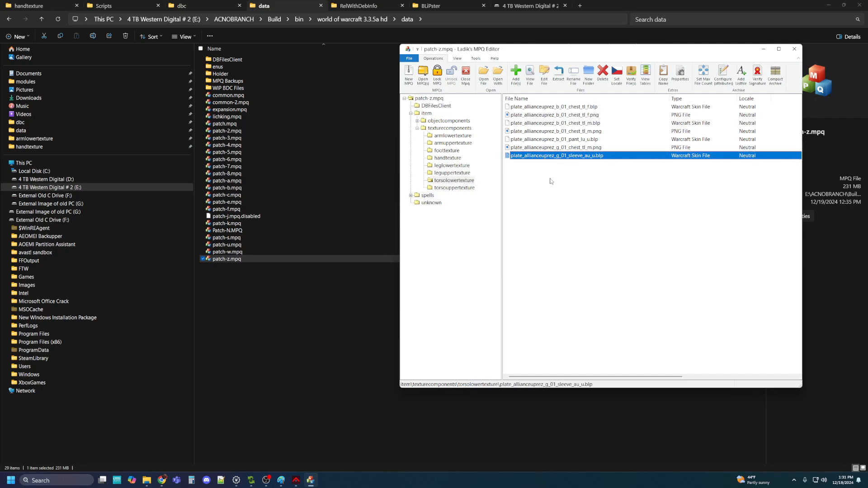
key(Delete)
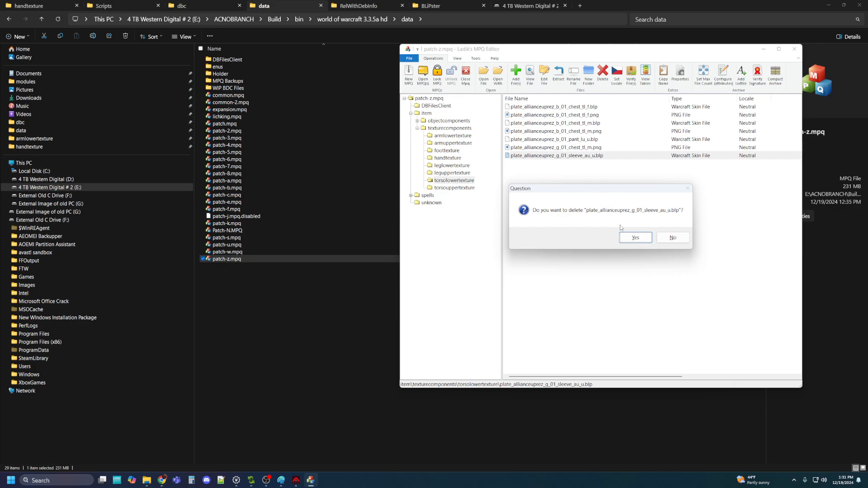
click(636, 237)
Add plate_allianceuprez_g_01_chest_tl_m.blp from the exported torsolowertexture folder
click(516, 73)
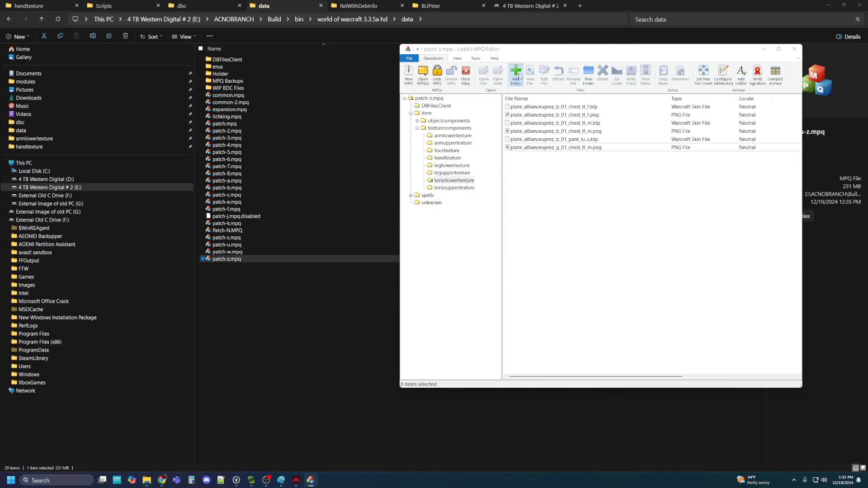
click(522, 184)
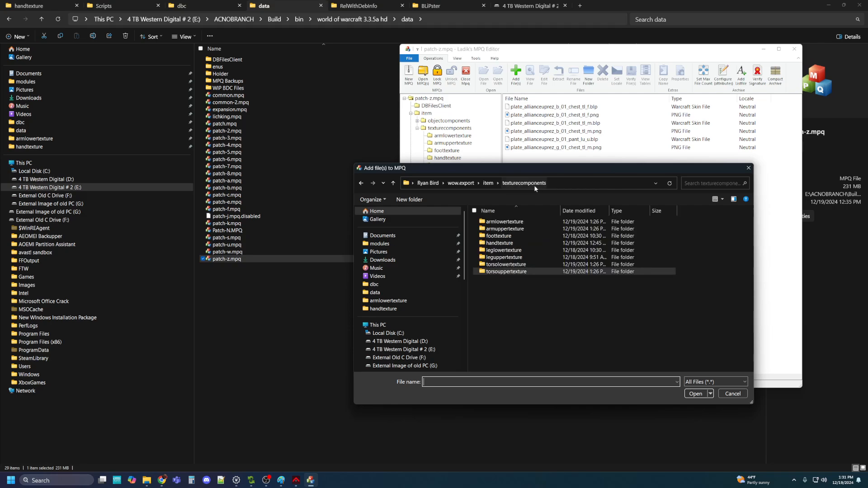
double_click(495, 269)
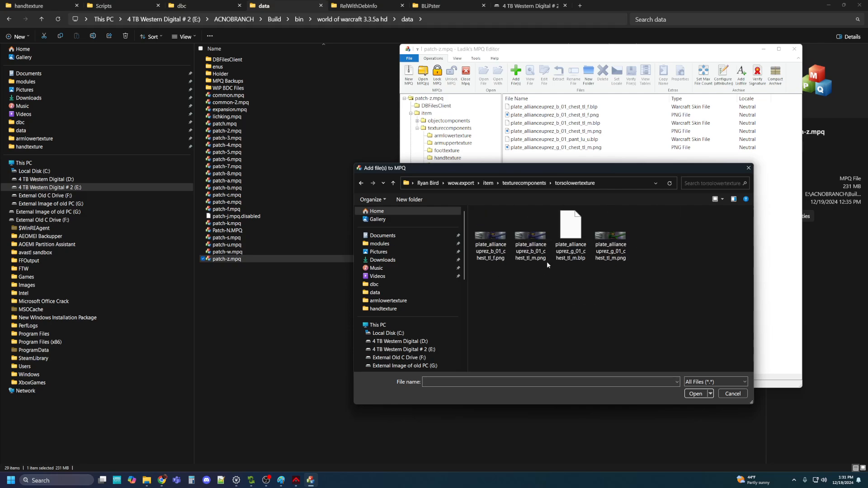
click(575, 227)
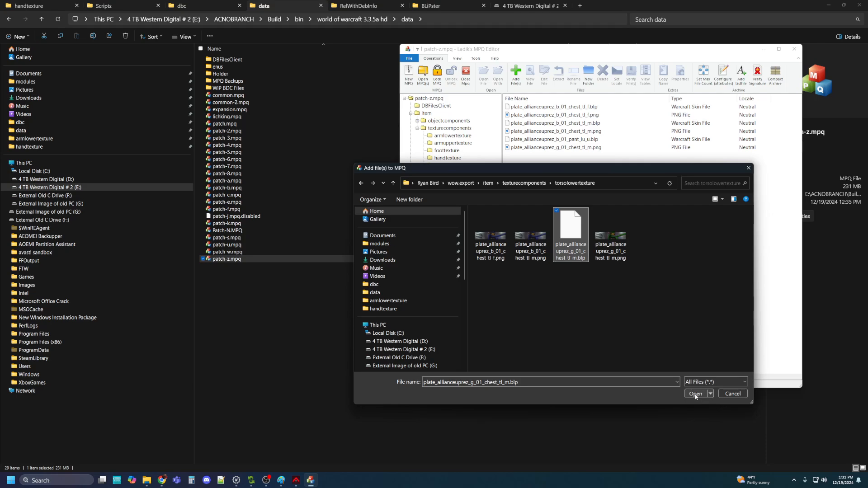
click(695, 394)
click(564, 233)
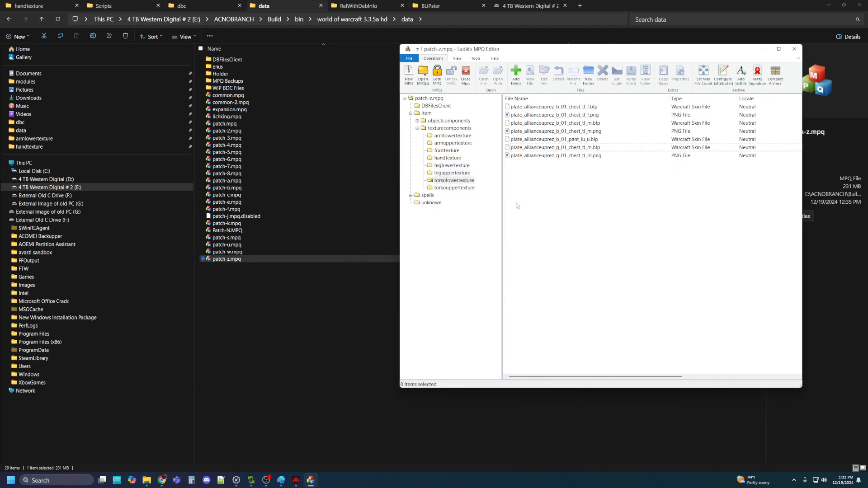
Review the leg, hand and arm texture folders, then close Ladik's MPQ Editor
click(441, 176)
click(457, 165)
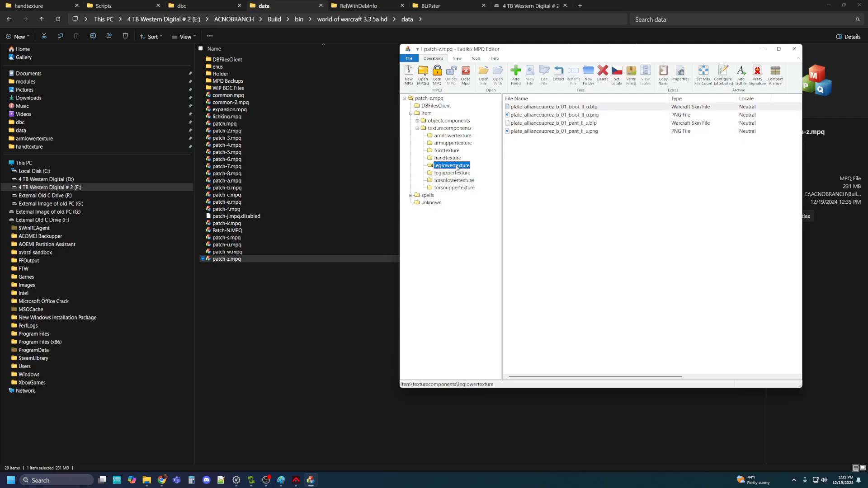
click(450, 157)
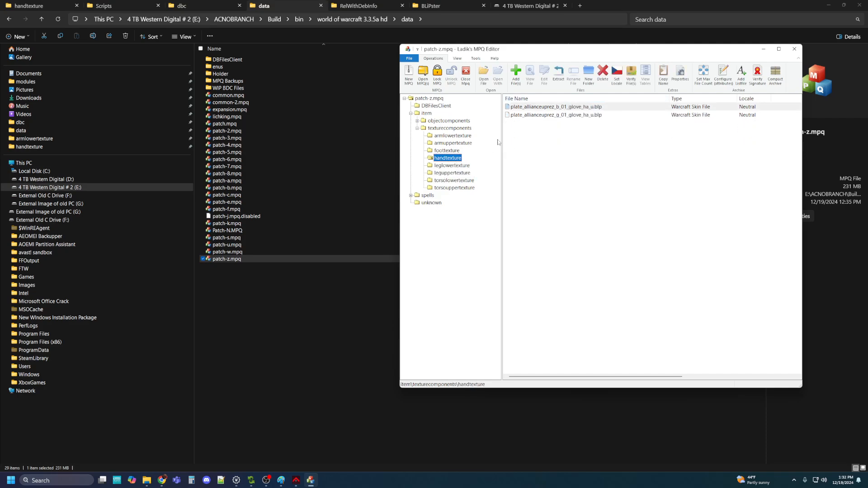
click(453, 143)
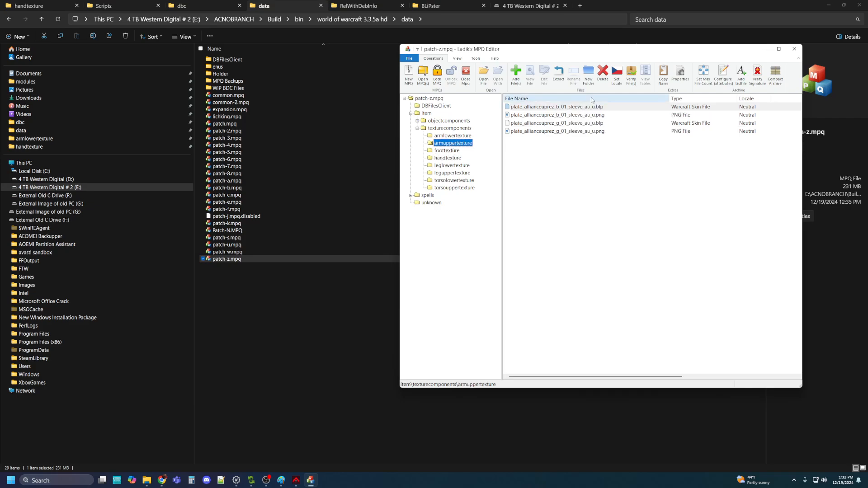
click(446, 137)
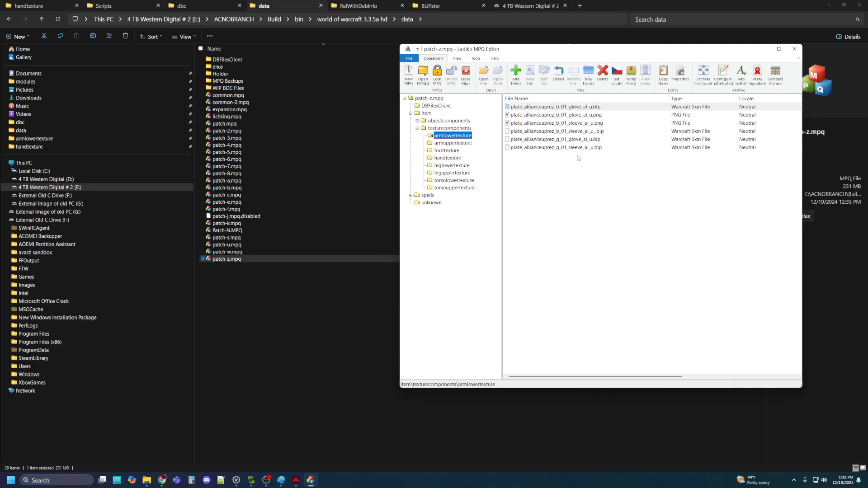
click(795, 48)
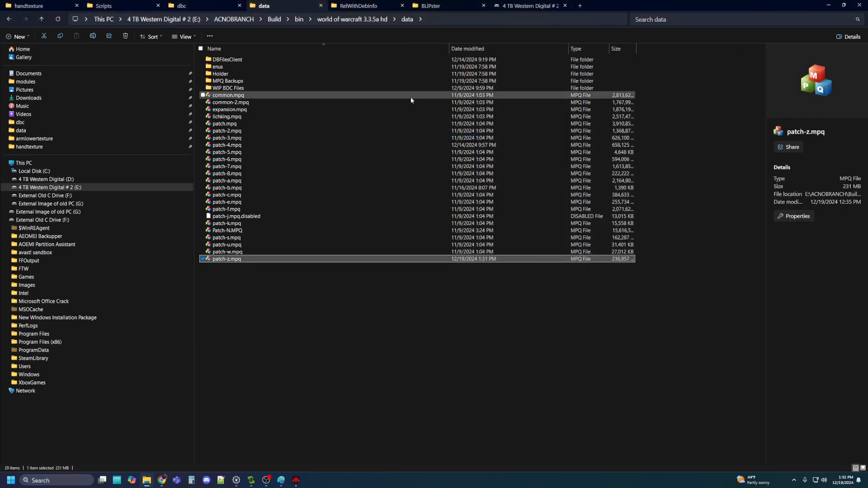
Load ItemDisplayInfo.dbc with the WotLK 3.3.5 (12340) definition and maximize the editor
click(195, 5)
scroll(314, 358, down, 20)
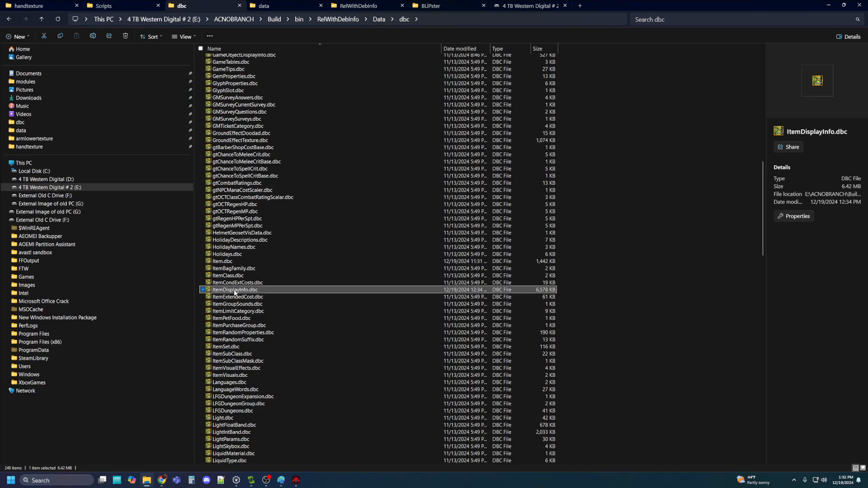
double_click(234, 290)
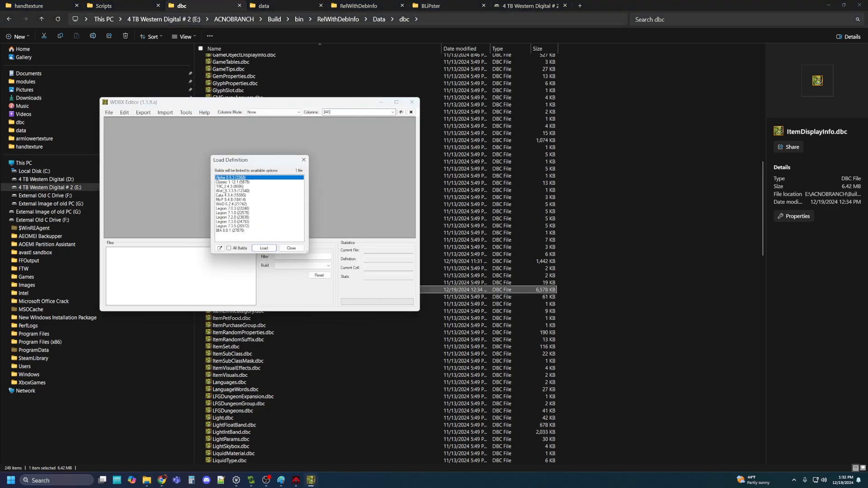
click(226, 191)
click(264, 249)
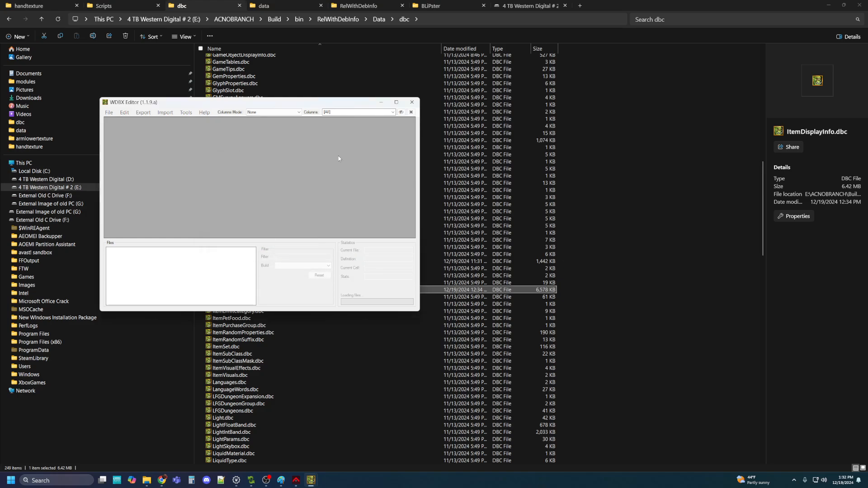
click(397, 102)
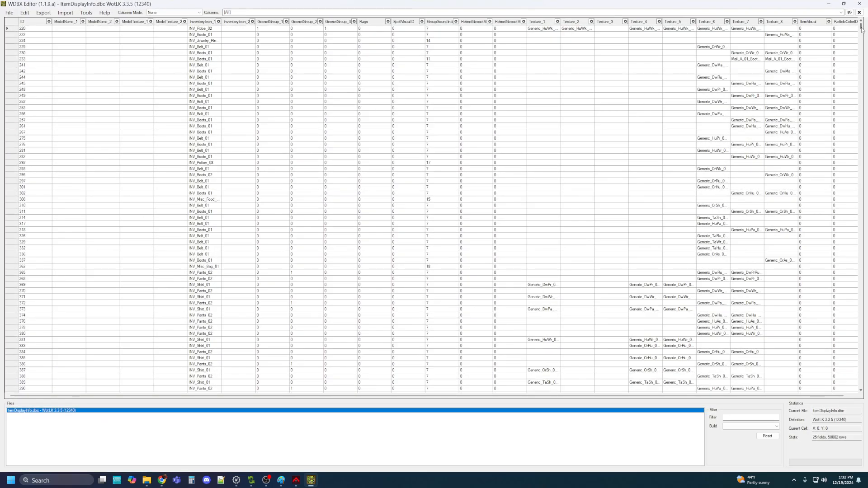
Copy alliance chest row 68753 and paste it into a new row 68760
drag(862, 30, 855, 384)
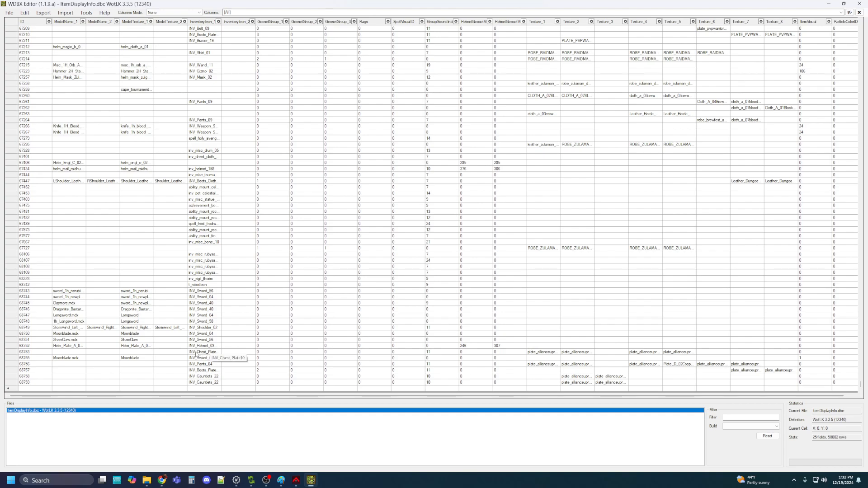
click(34, 353)
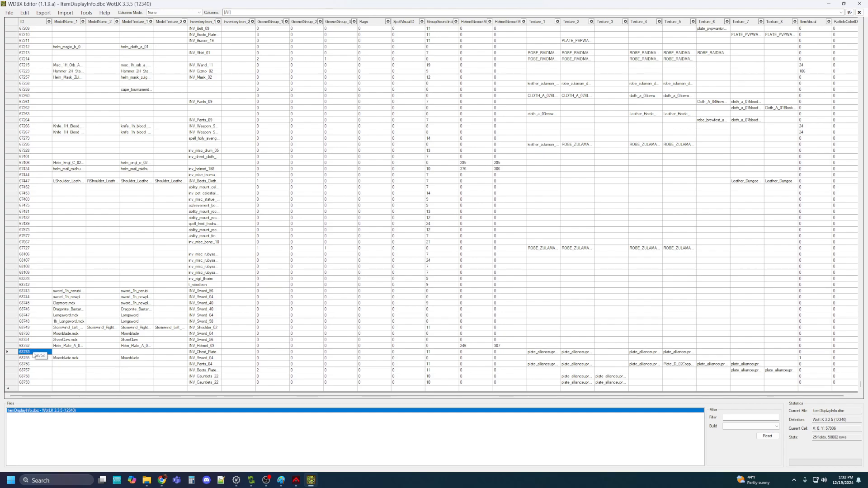
right_click(34, 354)
click(52, 376)
click(36, 389)
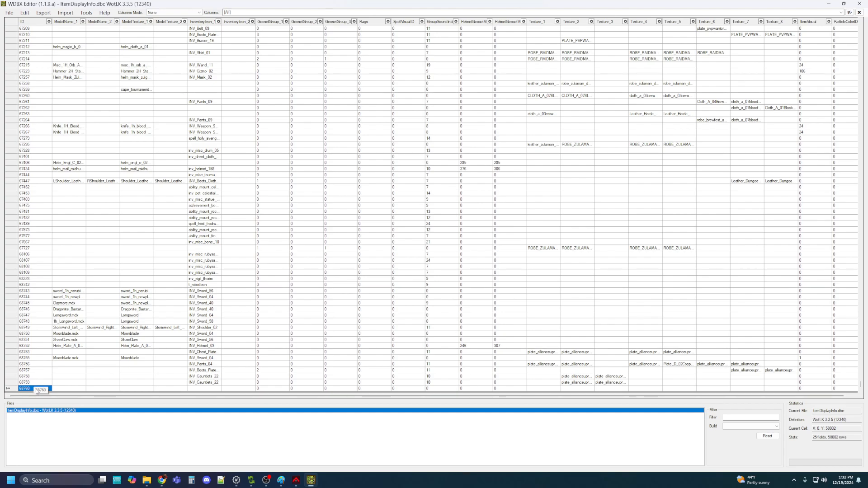
right_click(29, 389)
click(51, 422)
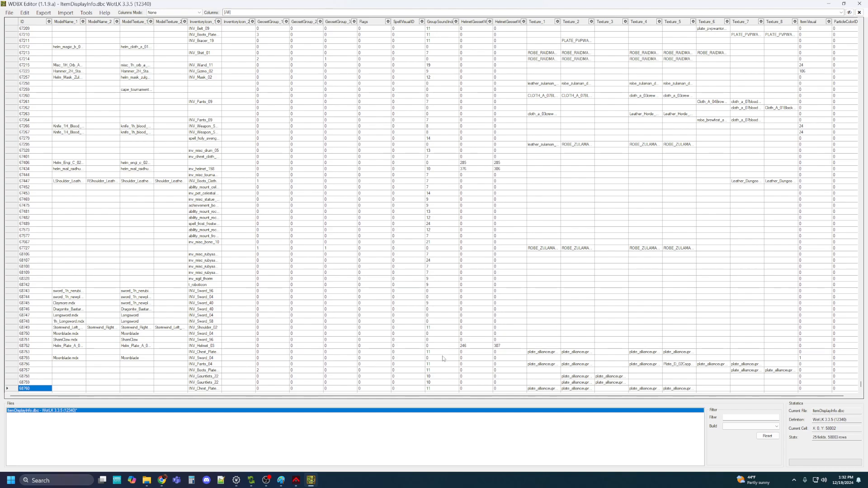
Narrow HelmetGeosetVis_2 and widen Texture_4 so row 68760's full texture names show
scroll(586, 353, down, 1)
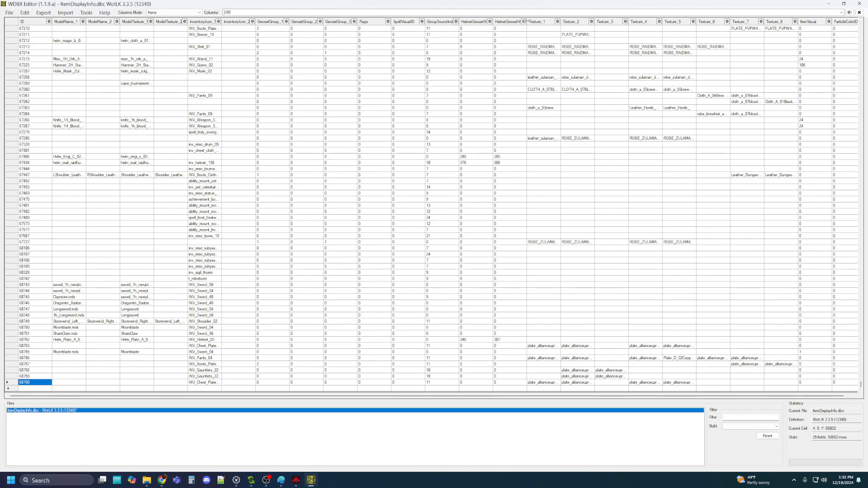
drag(526, 21, 648, 22)
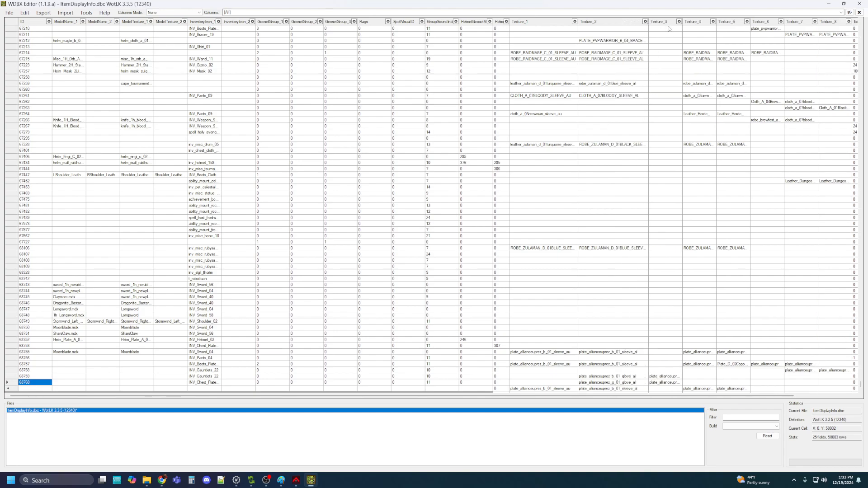
drag(717, 21, 808, 22)
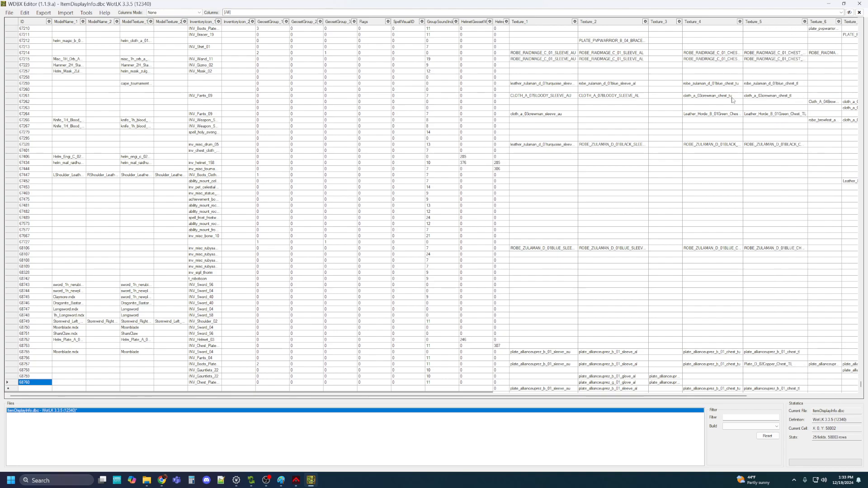
scroll(688, 186, down, 1)
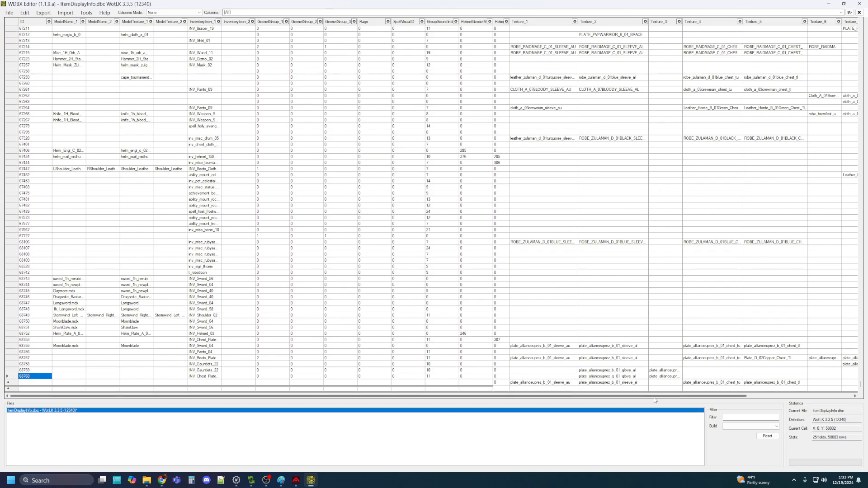
drag(654, 398, 756, 401)
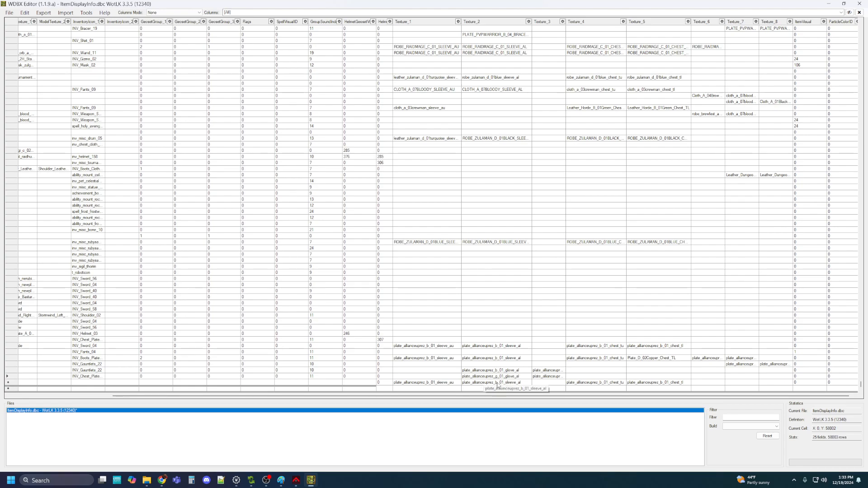
Change row 68760's Texture_1 and Texture_2 from the b_01 to the g_01 plate variant
double_click(428, 382)
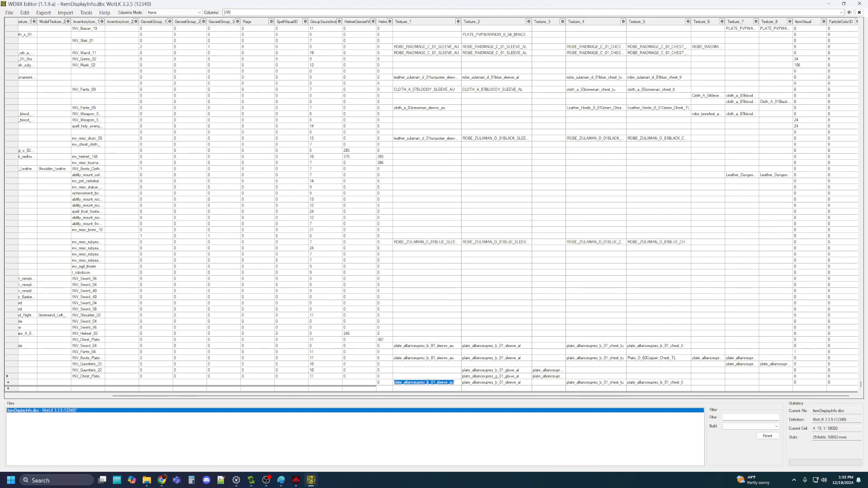
click(428, 382)
key(BackSpace)
text(g)
click(497, 384)
click(497, 383)
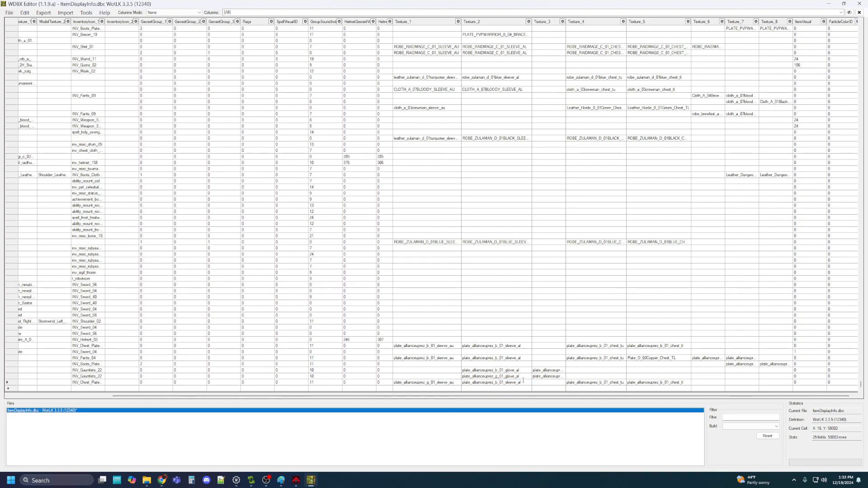
click(601, 383)
Change Texture_4 and Texture_5 from the b_01 to the g_01 plate variant
key(BackSpace)
text(g)
click(661, 383)
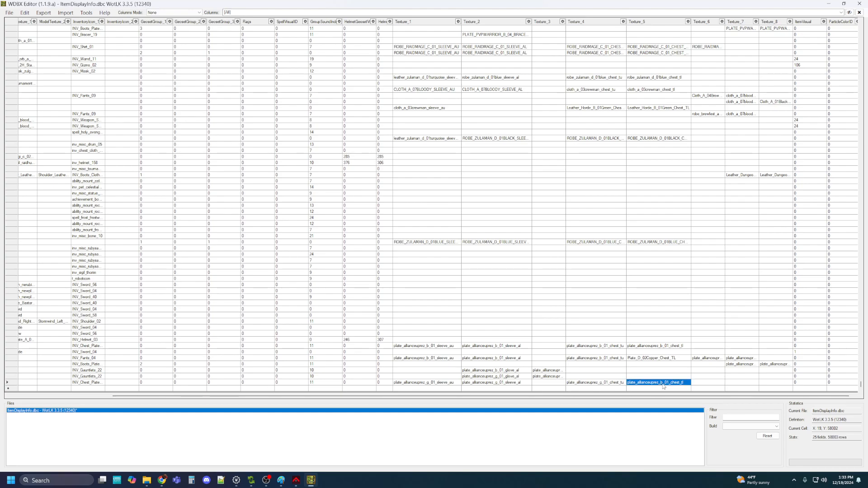
click(662, 383)
key(BackSpace)
text(g)
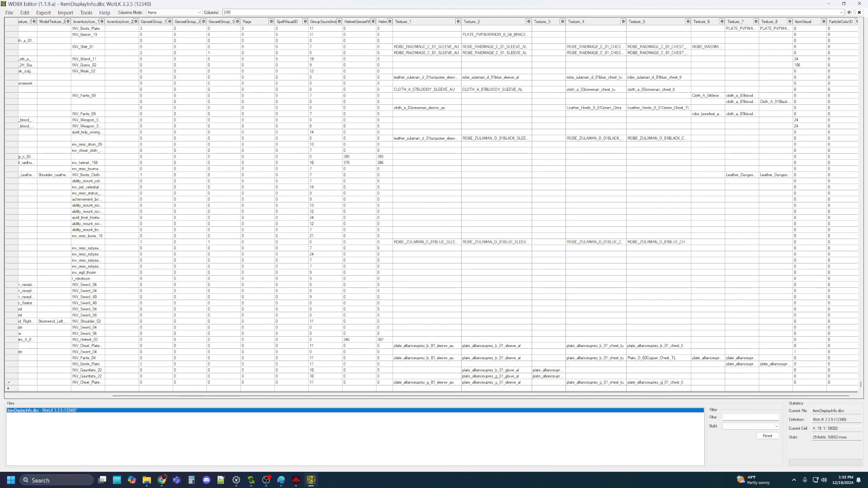
drag(659, 396, 733, 401)
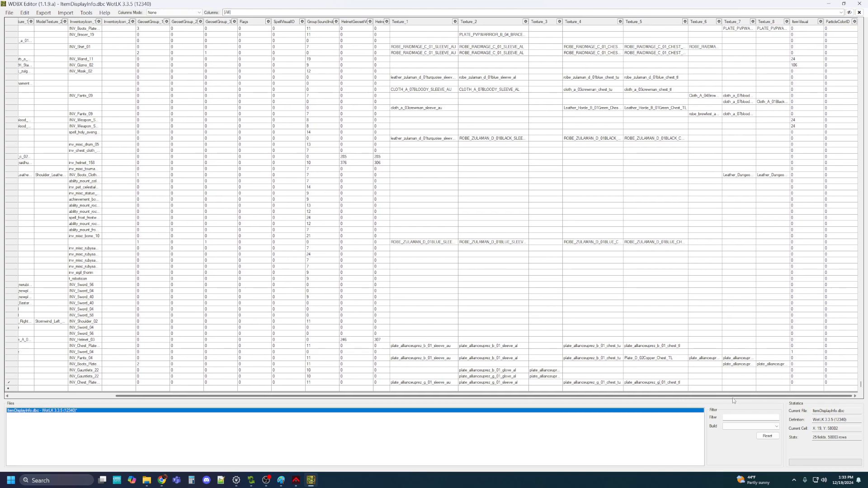
drag(659, 396, 553, 397)
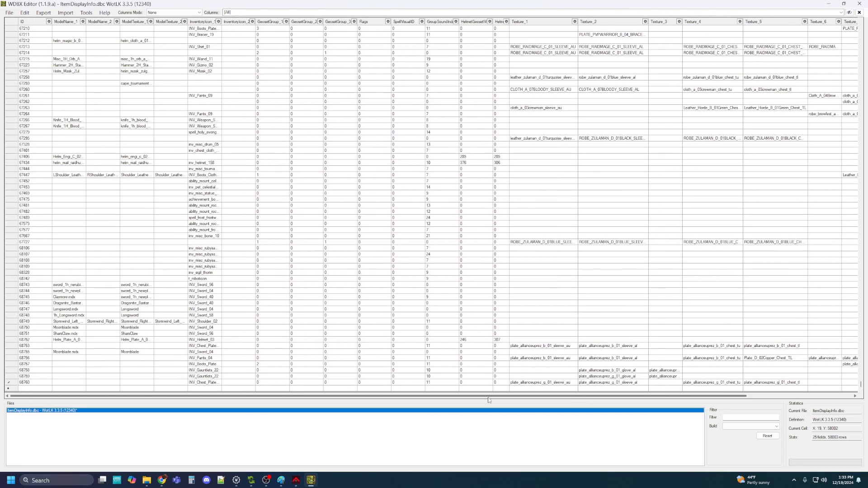
Save ItemDisplayInfo via File > Save and copy row 68760's ID value
click(15, 382)
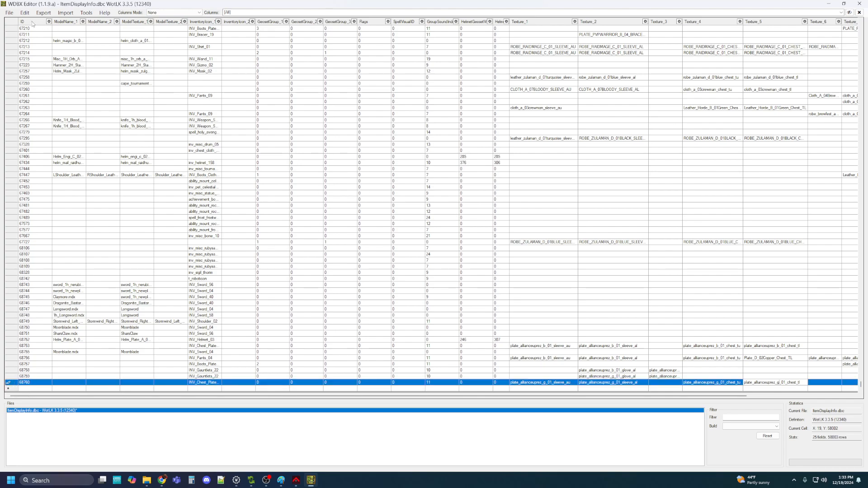
click(11, 14)
click(17, 46)
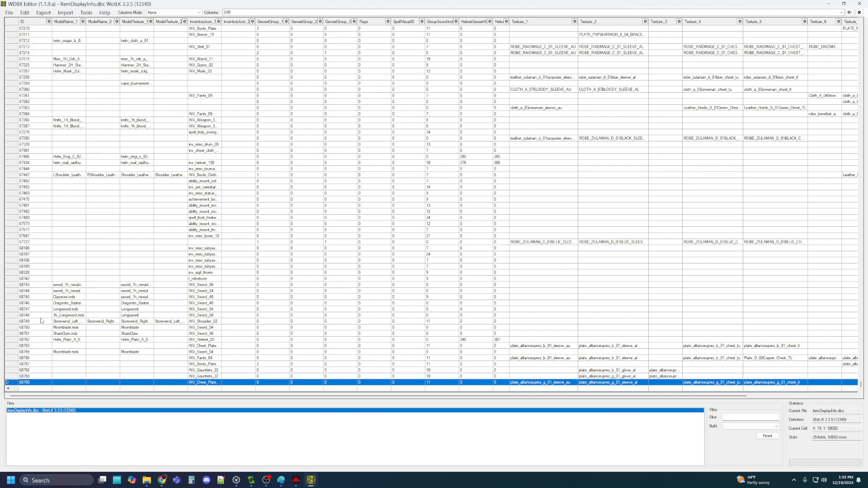
click(32, 383)
click(37, 383)
key(ctrl+c)
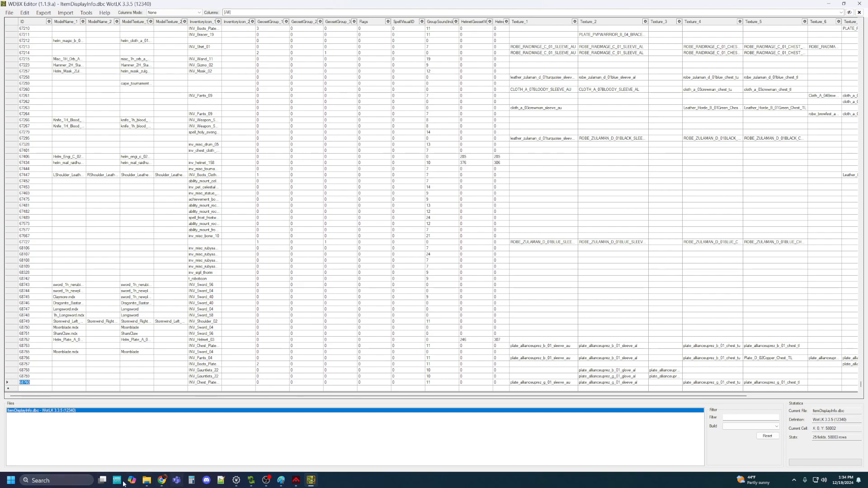
Paste display ID 68760 into the Notepad++ notes below the quest entry, then return to WDBX Editor
click(220, 480)
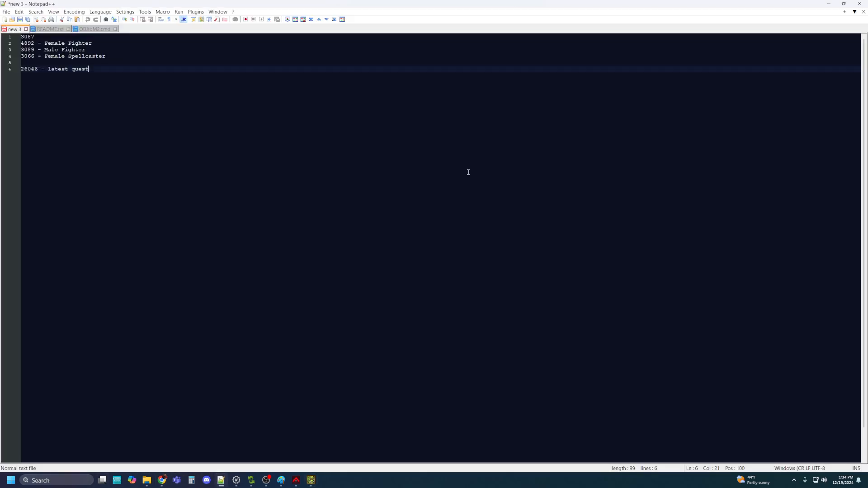
key(Return)
key(Return)
key(ctrl+v)
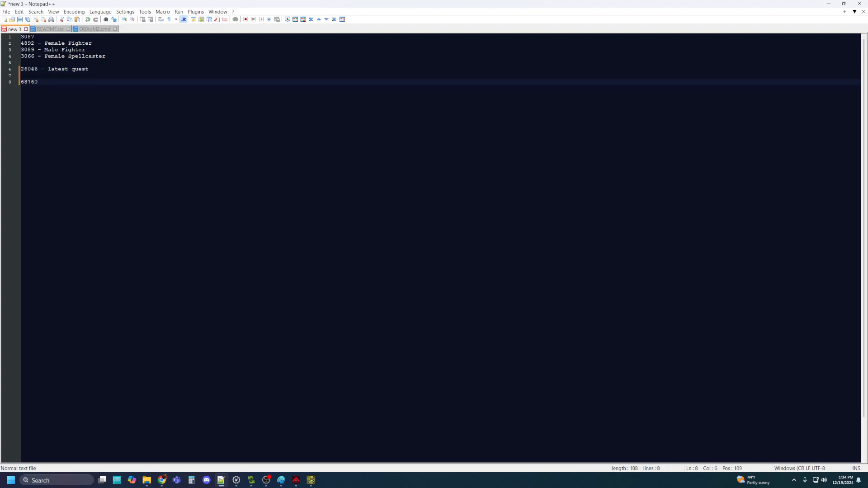
click(829, 4)
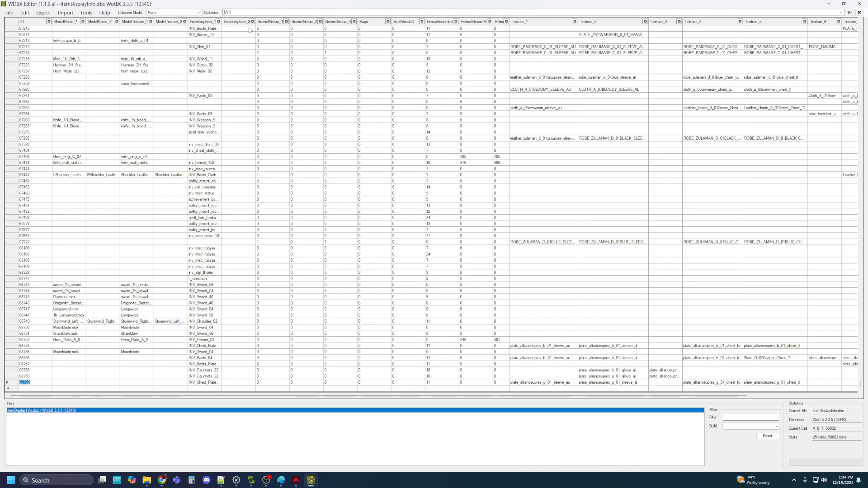
click(9, 12)
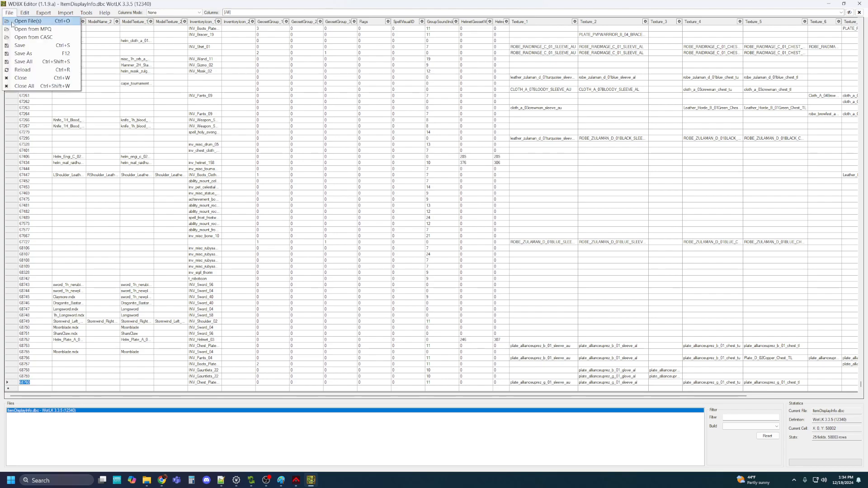
Save ItemDisplayInfo.dbc again, close WDBX Editor and switch to Keira3
click(18, 46)
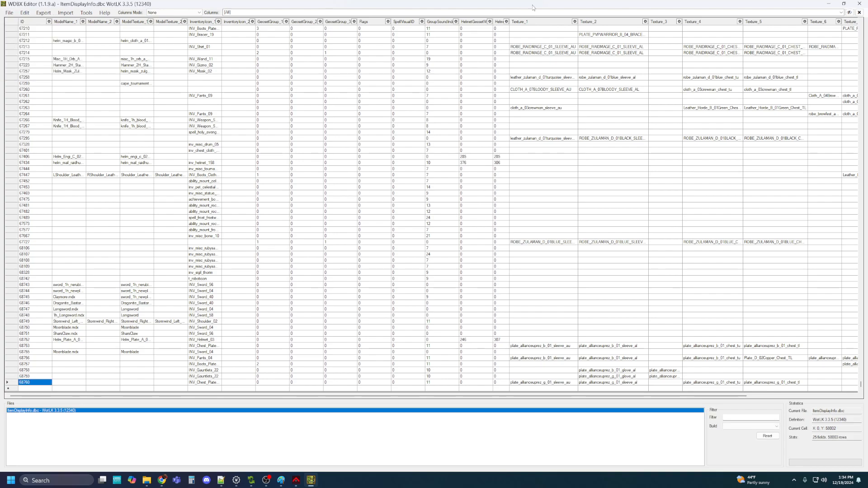
click(862, 3)
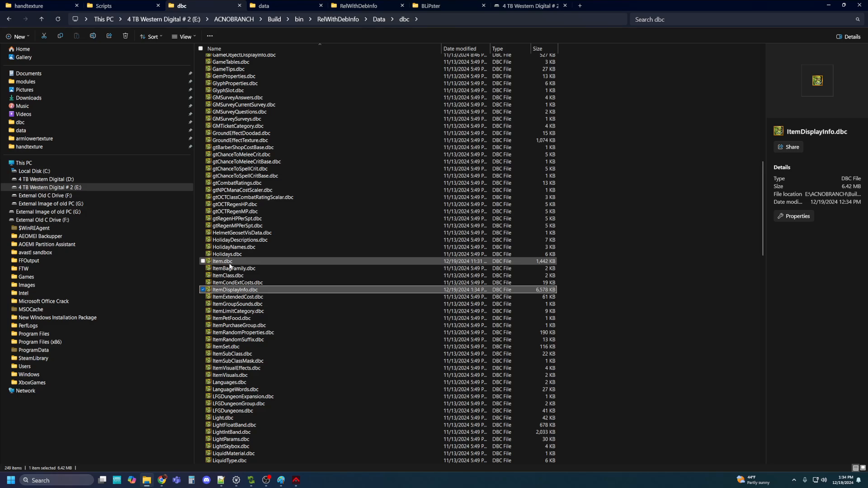
click(297, 481)
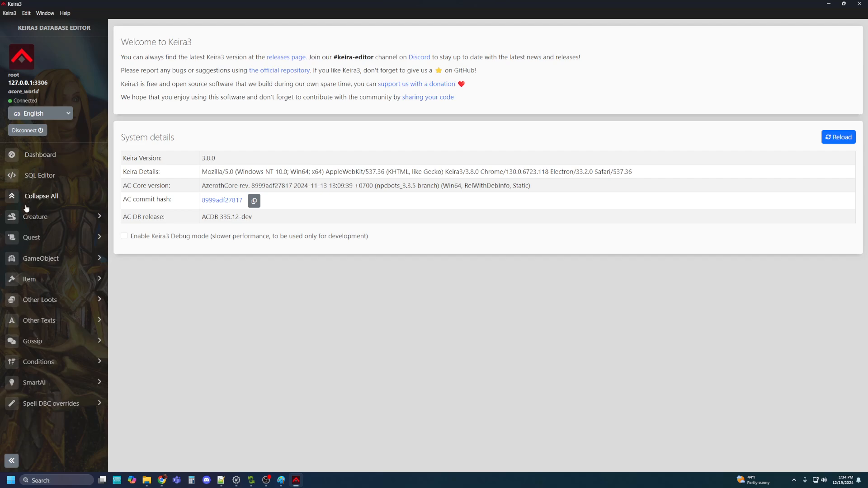
Create a new item_template entry 60001 named 'Elven Ranger Plate'
click(30, 280)
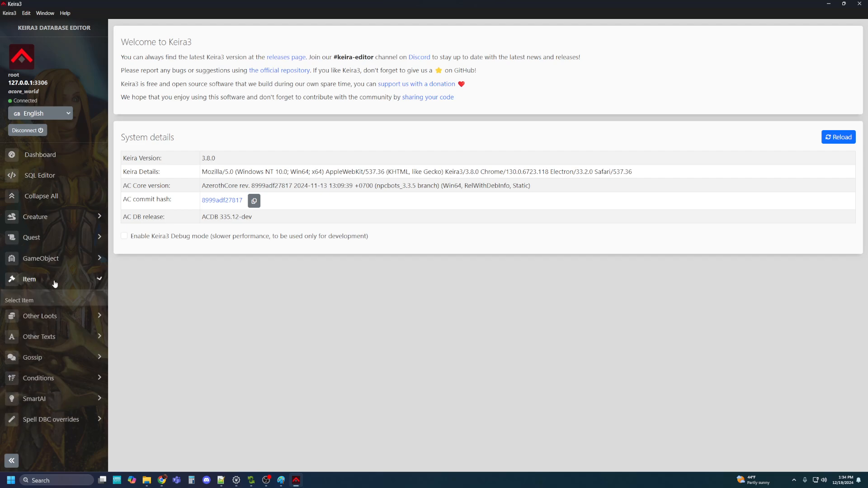
click(21, 301)
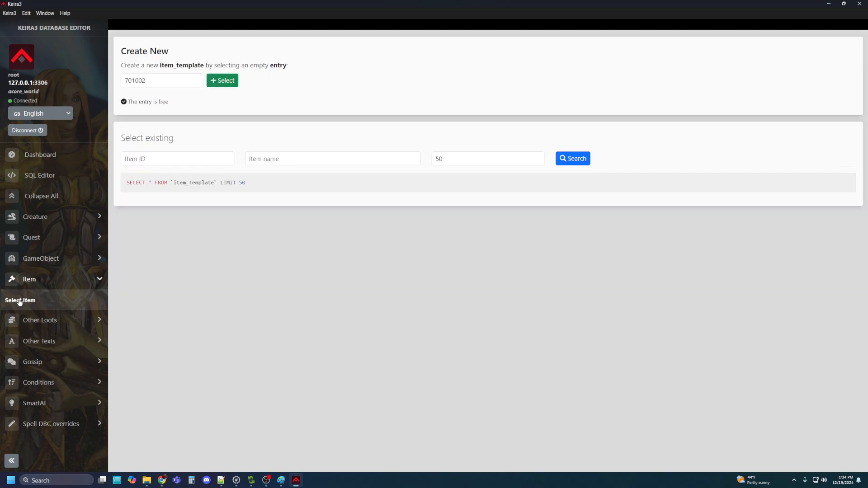
double_click(156, 82)
text(60000)
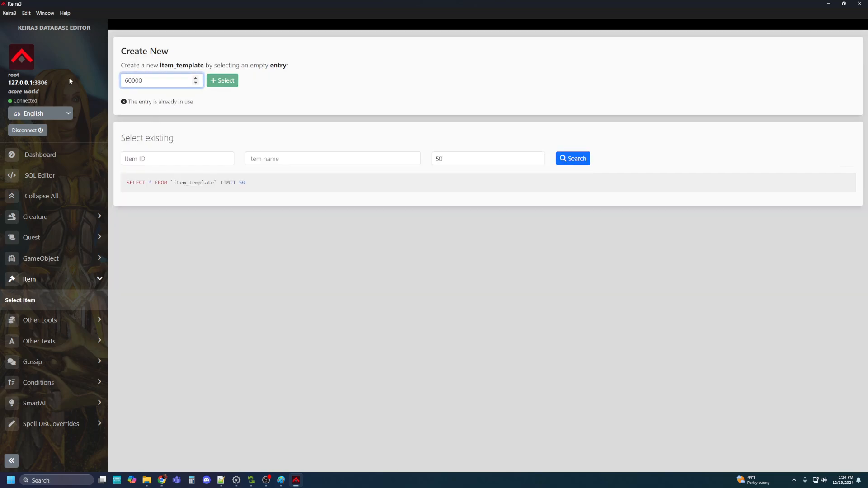
key(BackSpace)
text(1)
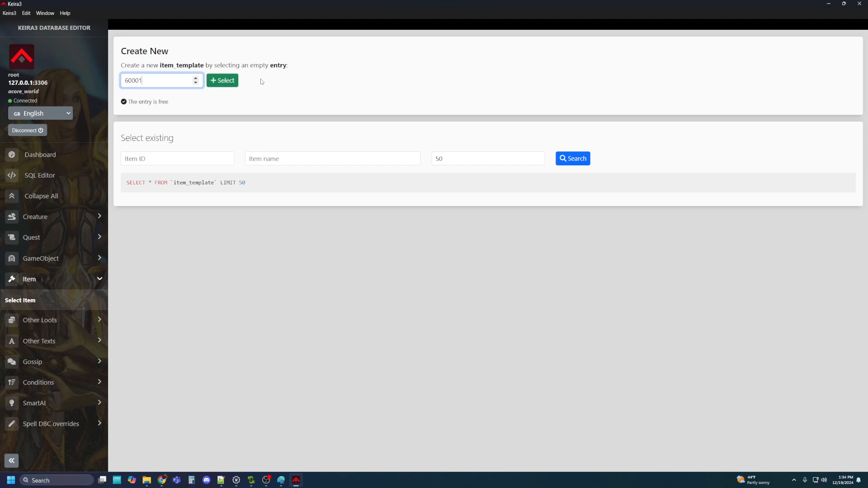
click(230, 80)
click(270, 180)
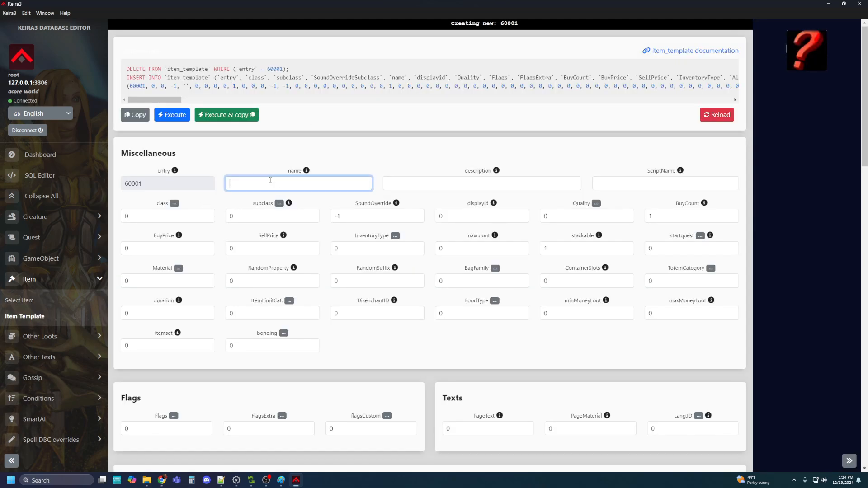
text(Elve)
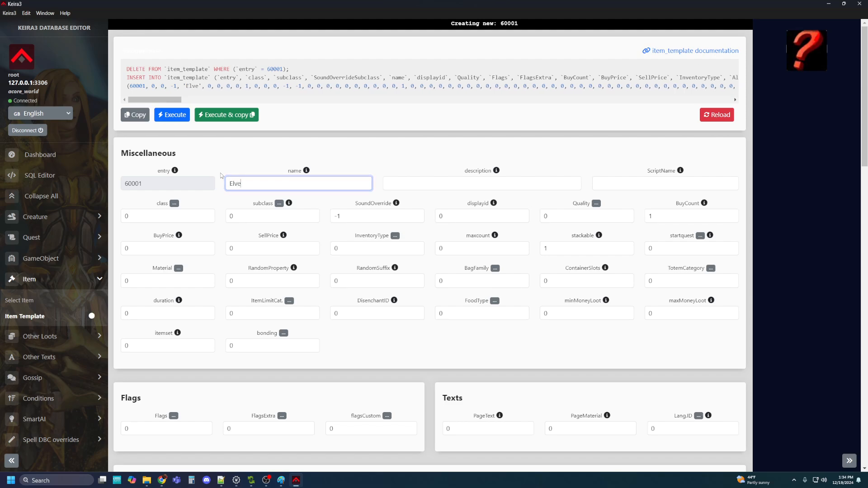
text(n Ranger Plate)
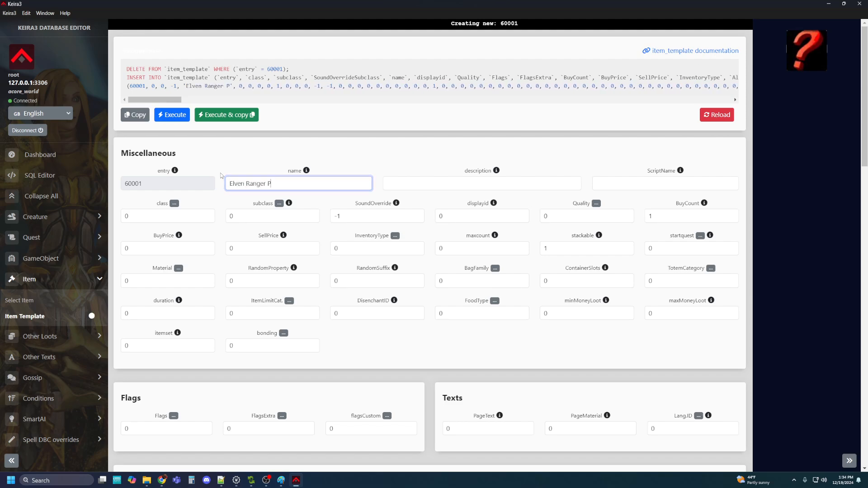
Write the lore description crediting Stormwind smithies, ending 'renowned Ranger company from Qual'Thalas'
click(434, 186)
text(Forg)
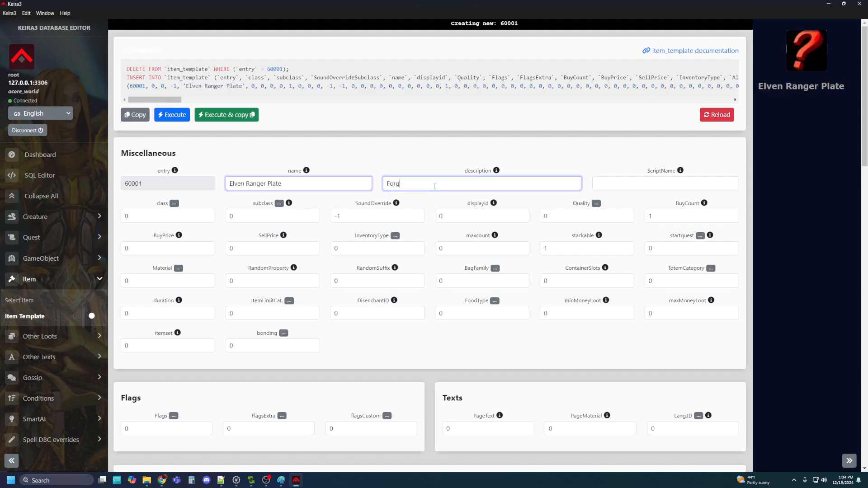
text(ed with the help)
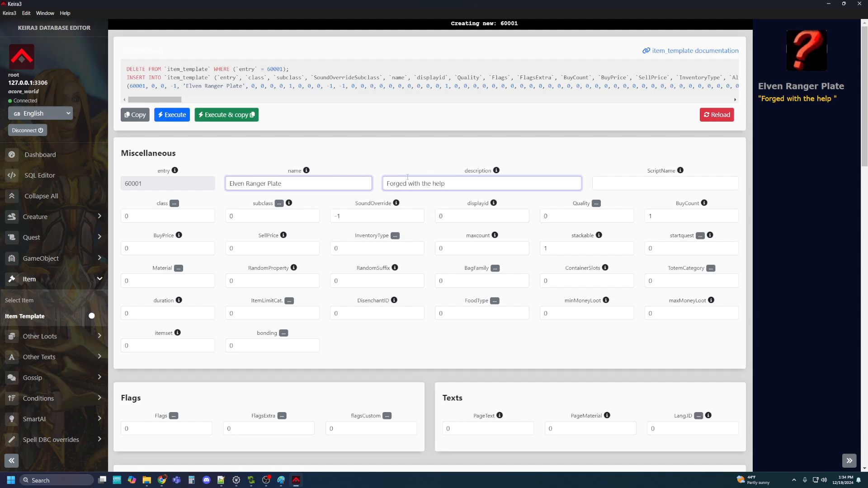
text( of the stormwind)
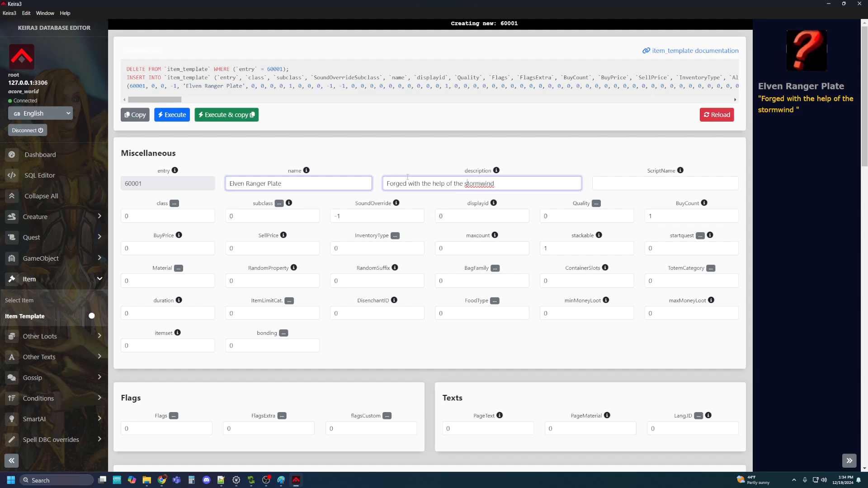
key(BackSpace)
text(Stormwind smithies who had)
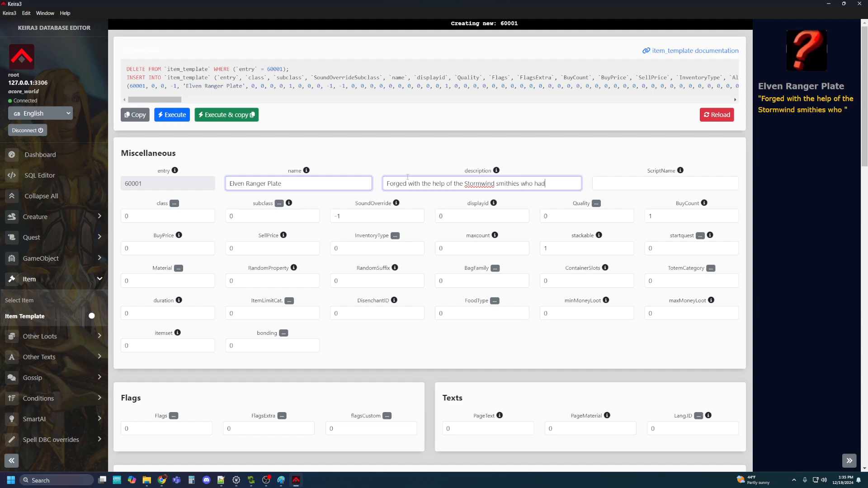
key(BackSpace)
text(second war)
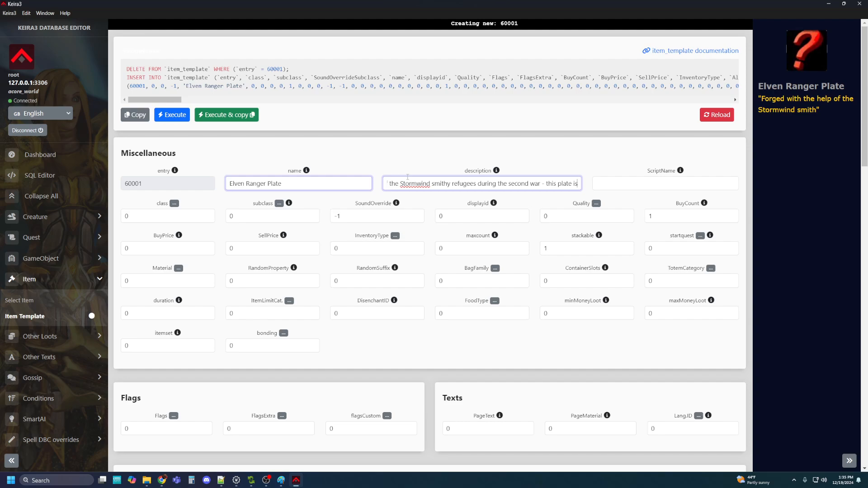
text( - this plate is light weight and )
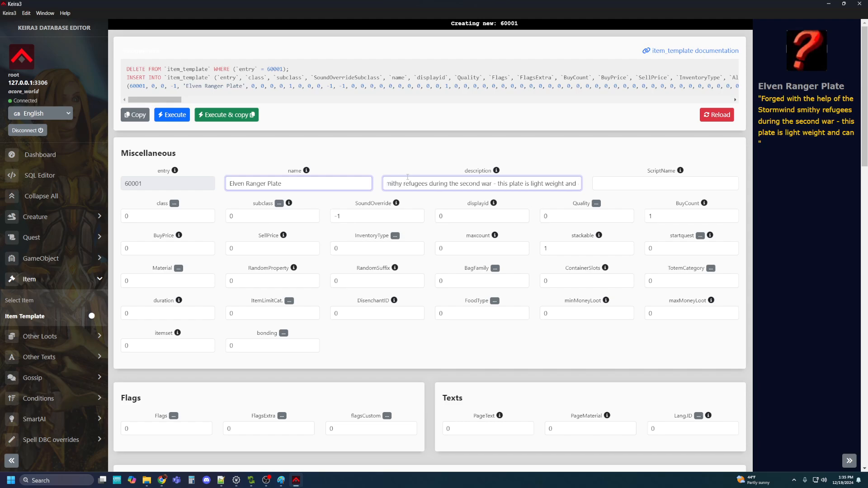
text(was gifted)
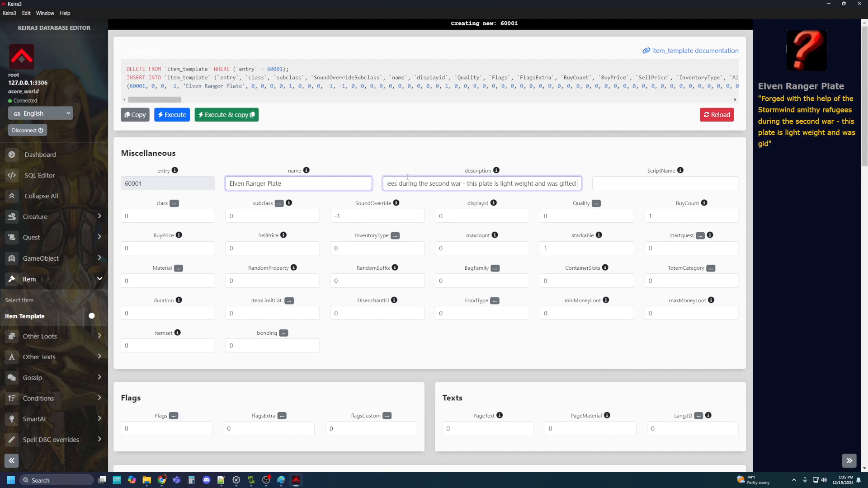
text( to the ren)
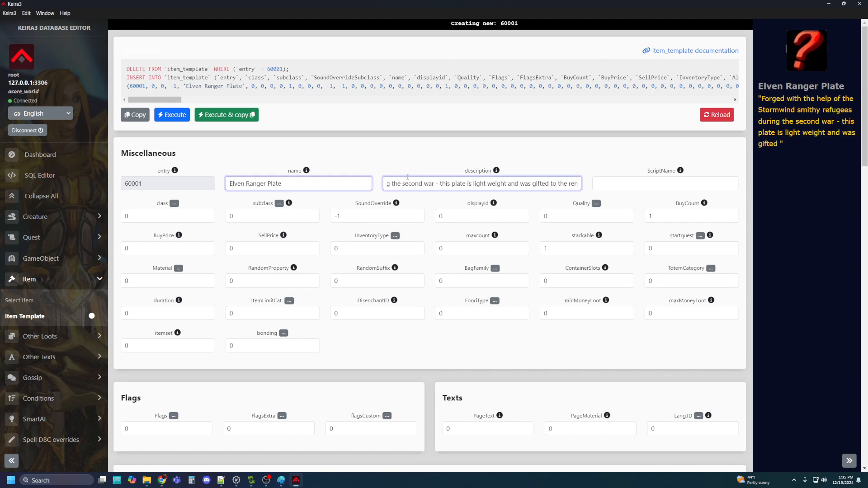
text(owned Rangers)
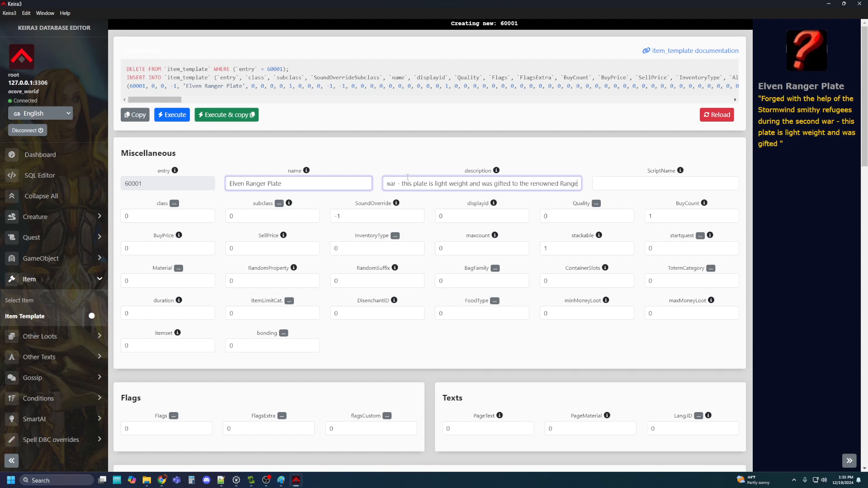
key(BackSpace)
key(BackSpace)
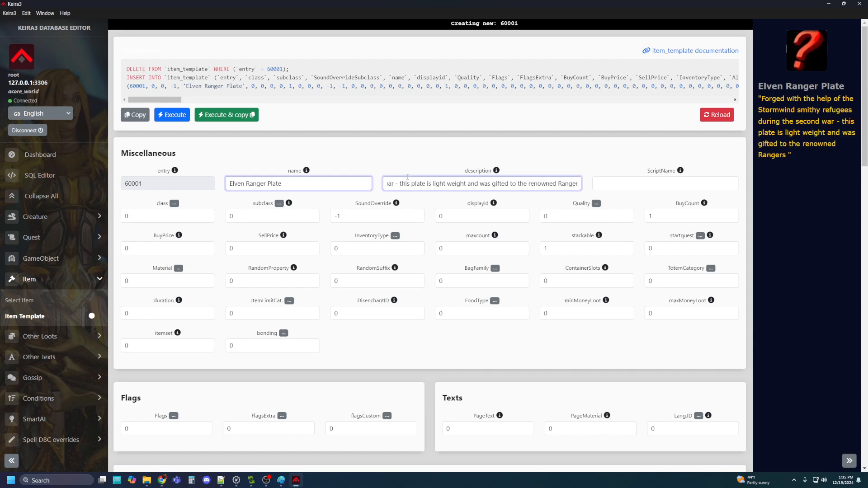
text(comp)
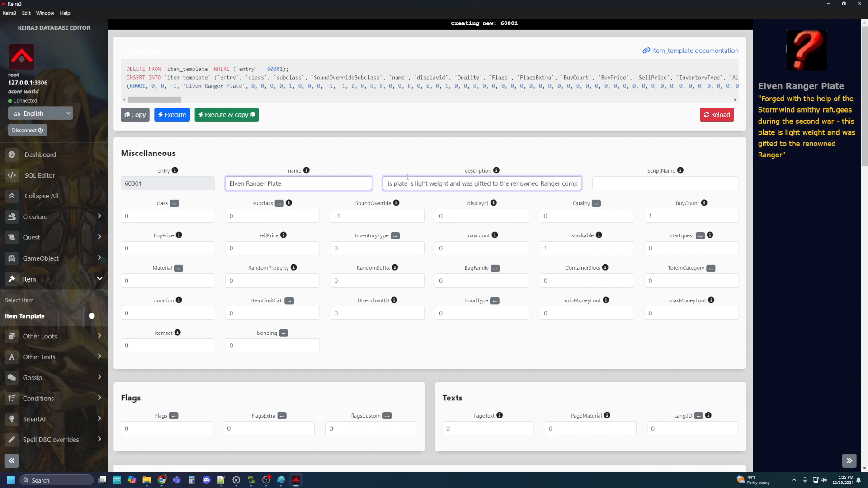
text(any from Qu)
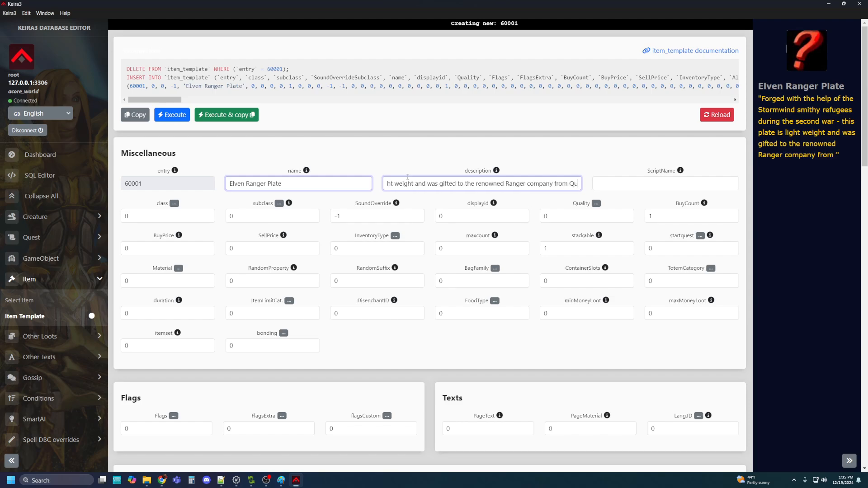
text(al'Thalas)
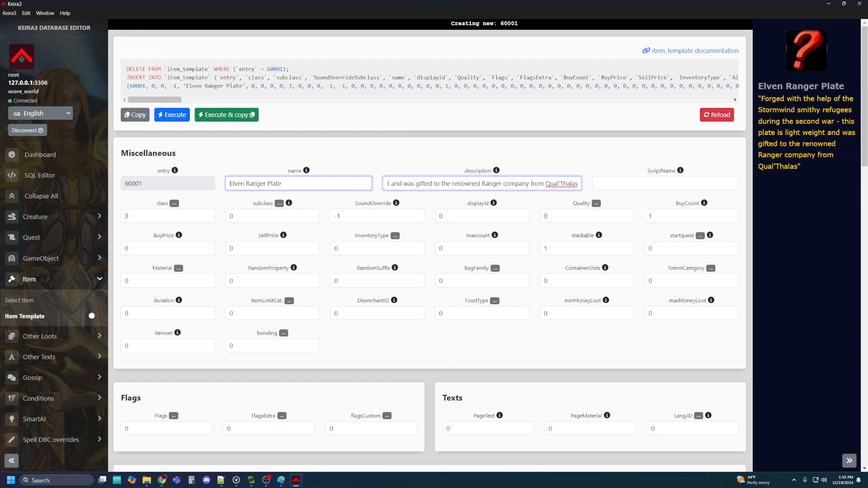
click(183, 215)
Set the item class to 4 (Armor) and subclass to 3 (Mail)
click(174, 204)
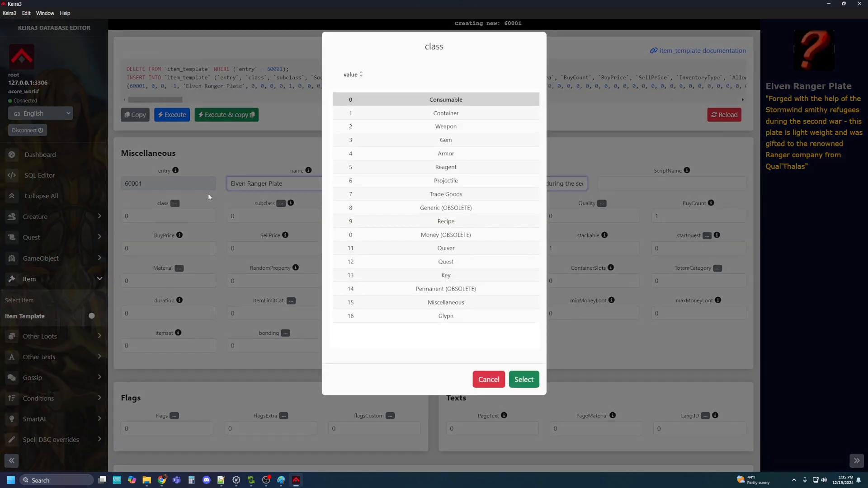
click(407, 154)
click(524, 380)
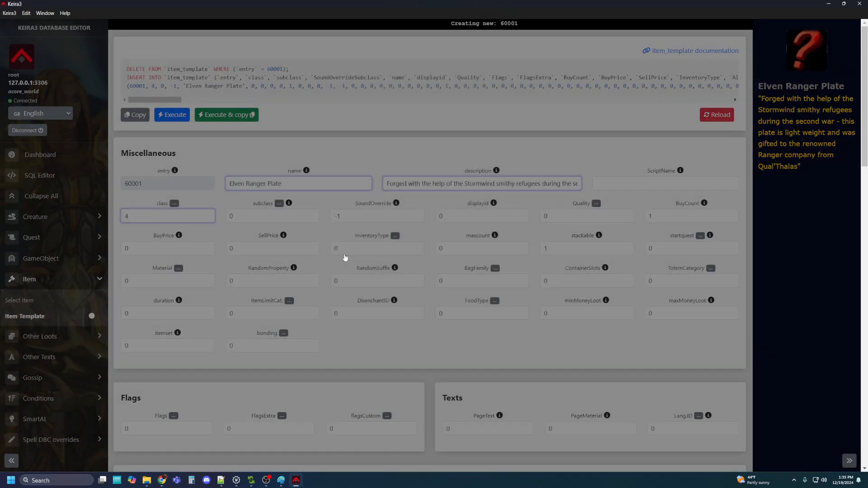
click(279, 203)
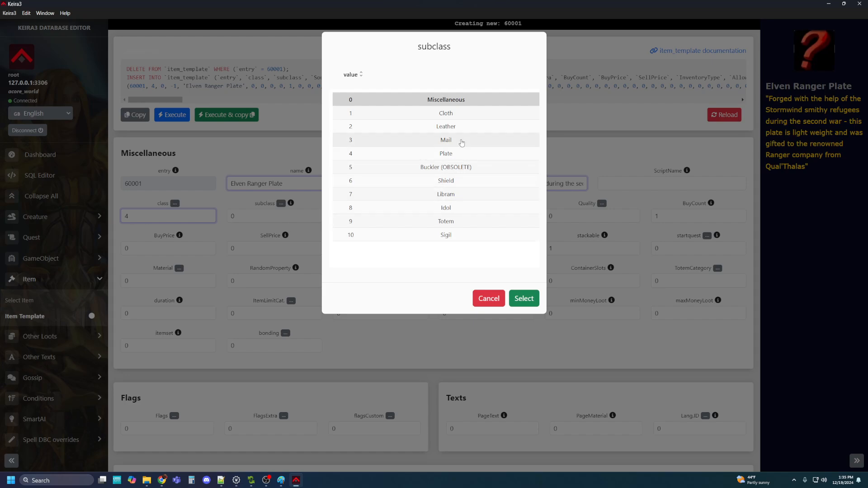
click(462, 143)
click(524, 299)
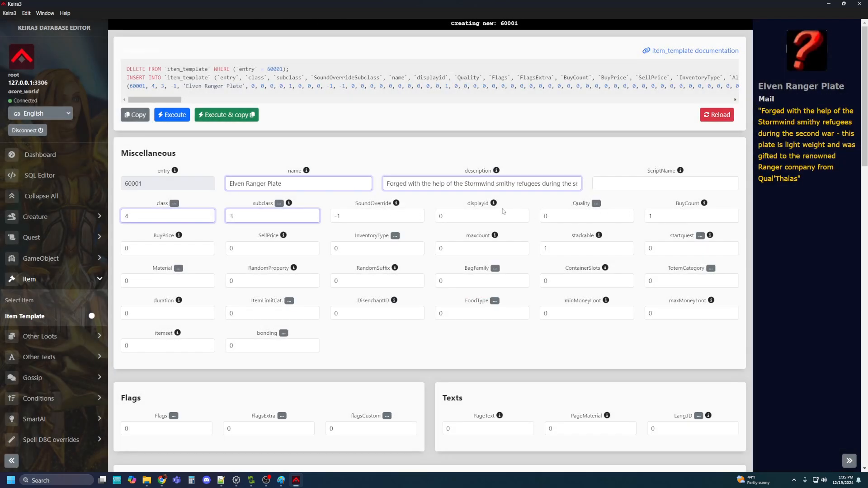
Copy 68760 from the notes and paste it as the displayid
click(462, 217)
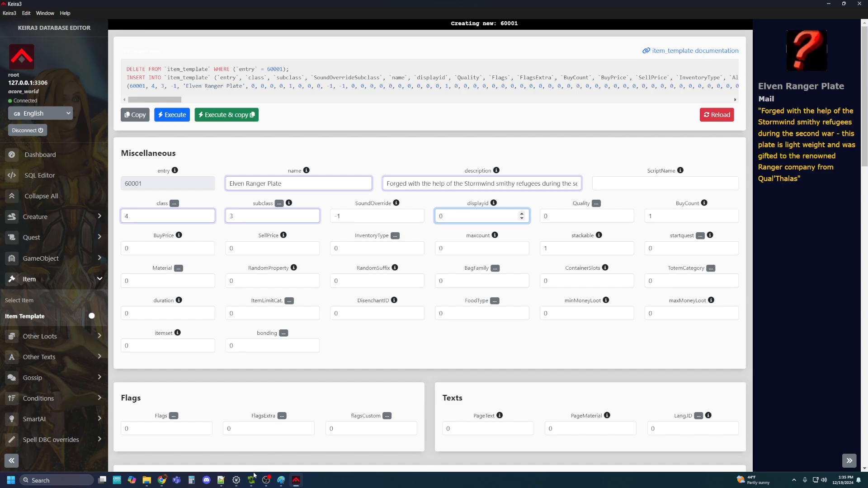
click(220, 484)
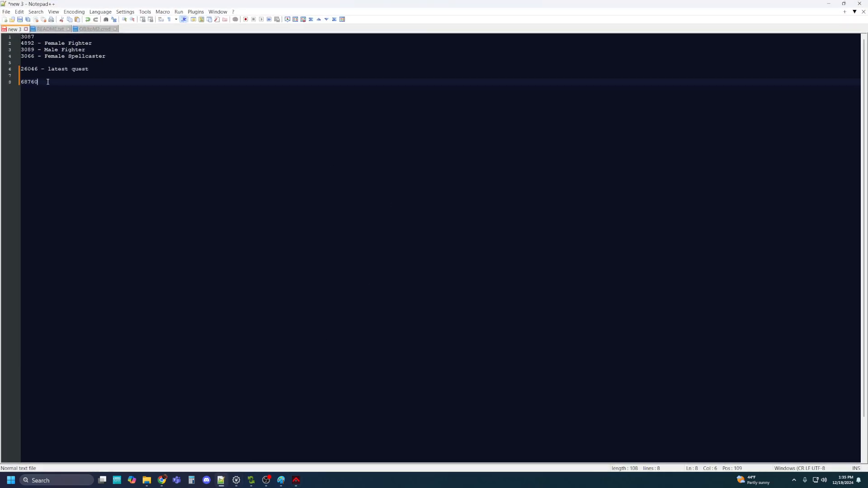
drag(47, 82, 12, 85)
key(ctrl+c)
click(859, 4)
double_click(448, 216)
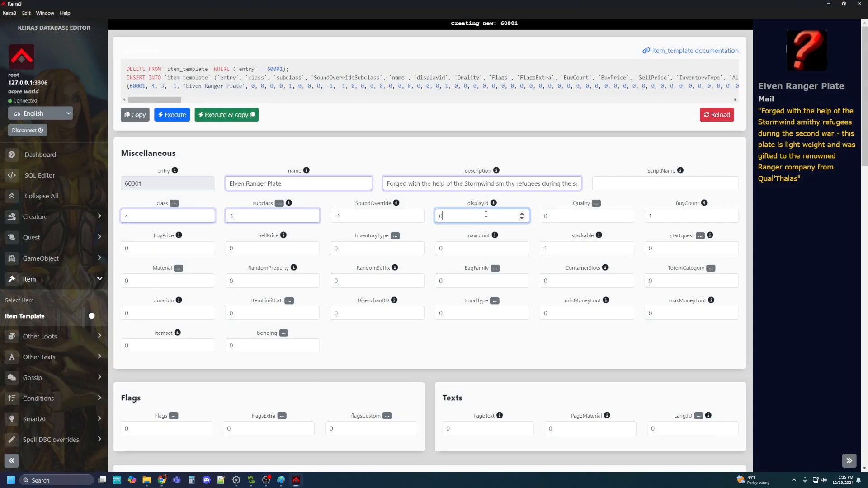
key(ctrl+v)
Set the quality to 4 (Epic)
click(596, 203)
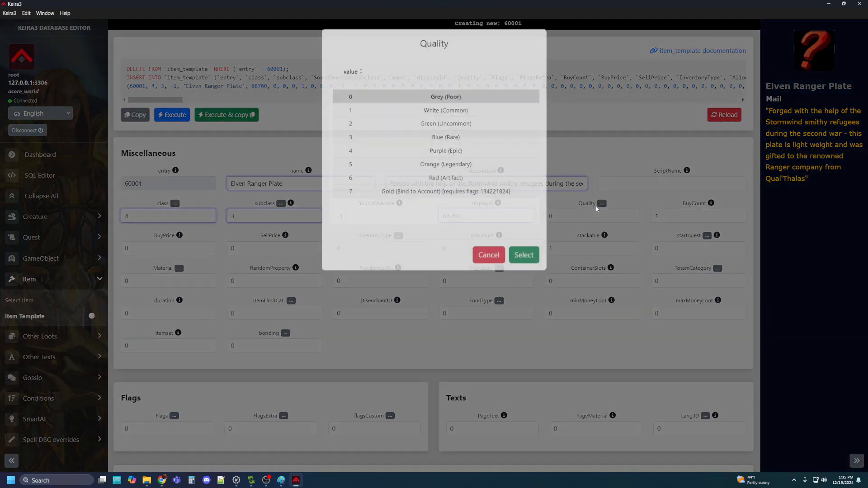
click(442, 154)
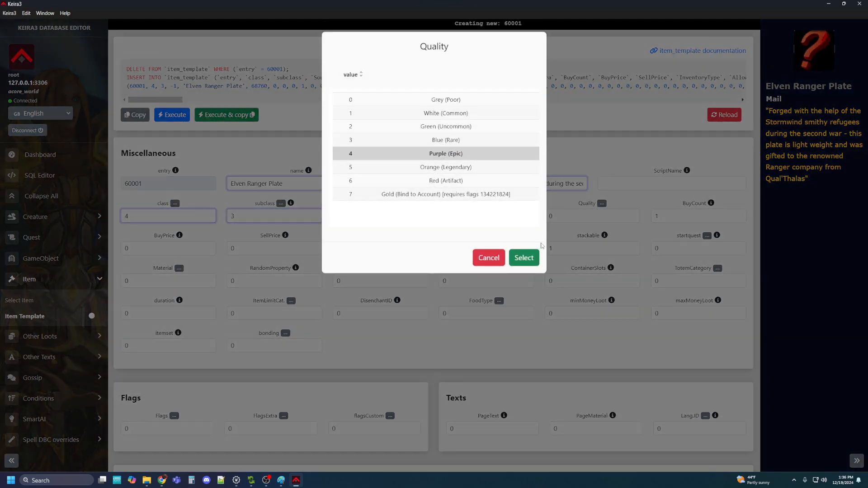
click(536, 256)
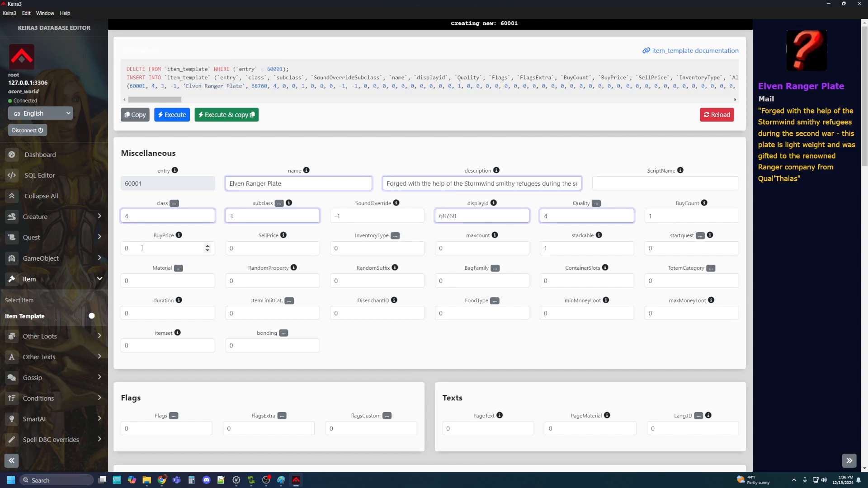
Set SellPrice to 150000
double_click(251, 250)
text(1)
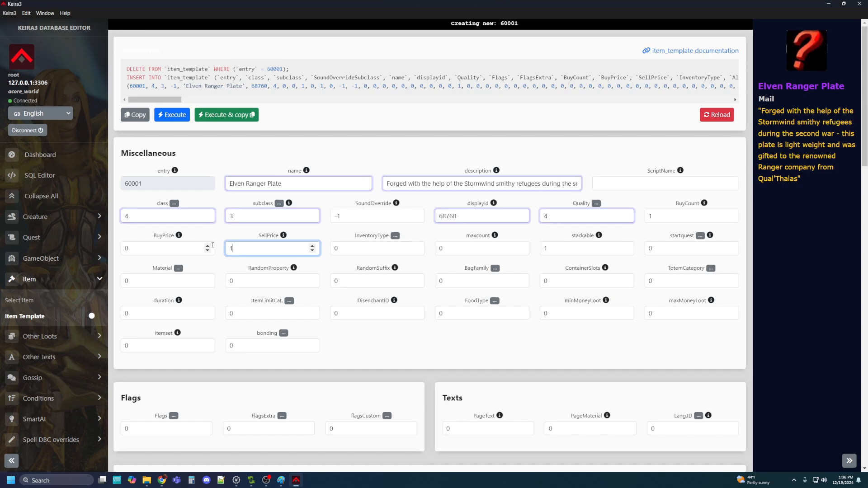
text(0000)
mouse_move(498, 240)
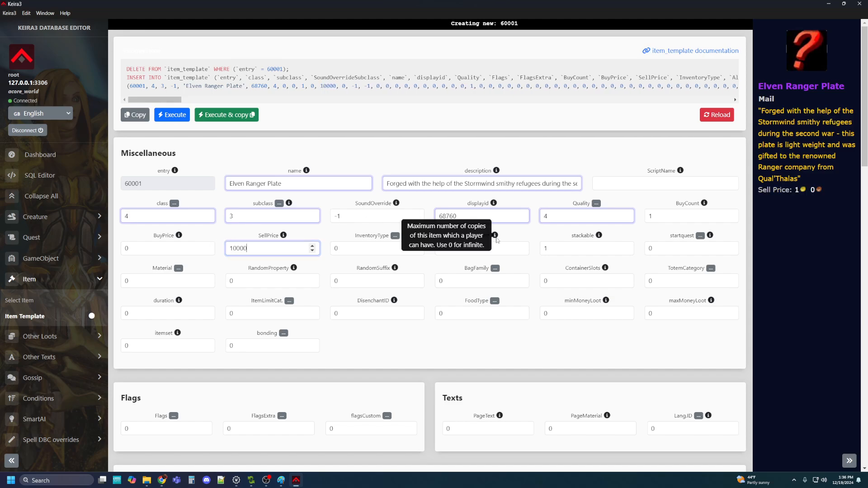
text(0)
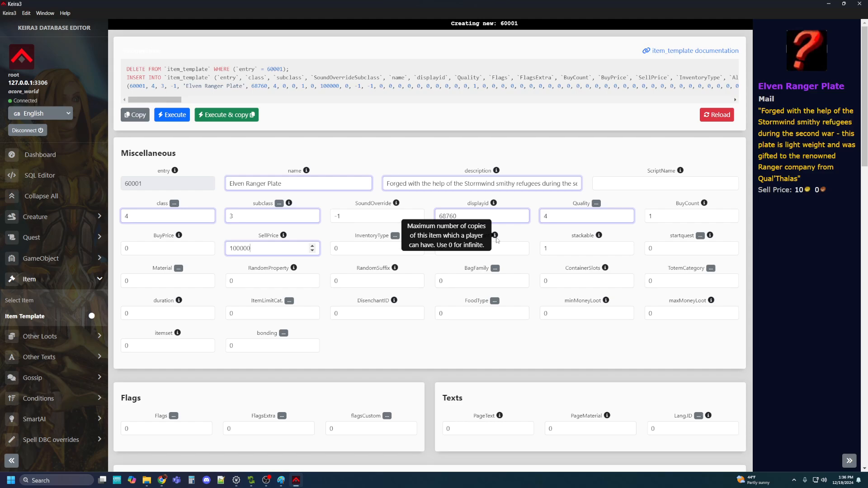
key(BackSpace)
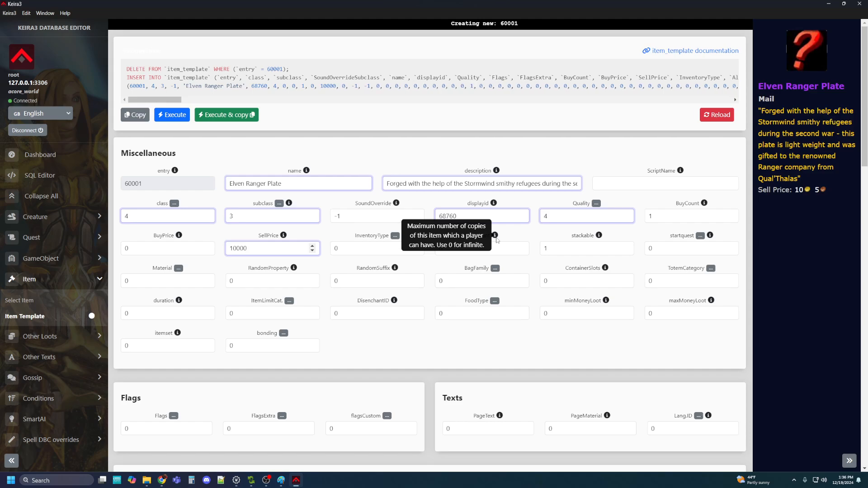
text(0)
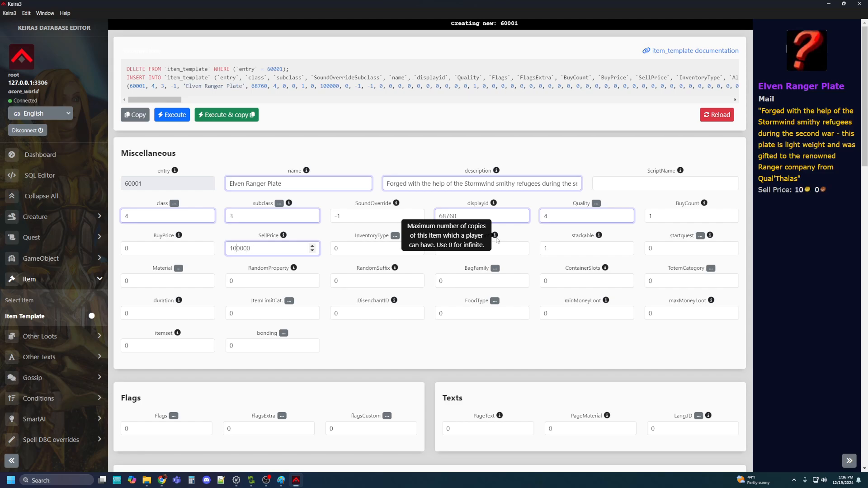
key(BackSpace)
text(5)
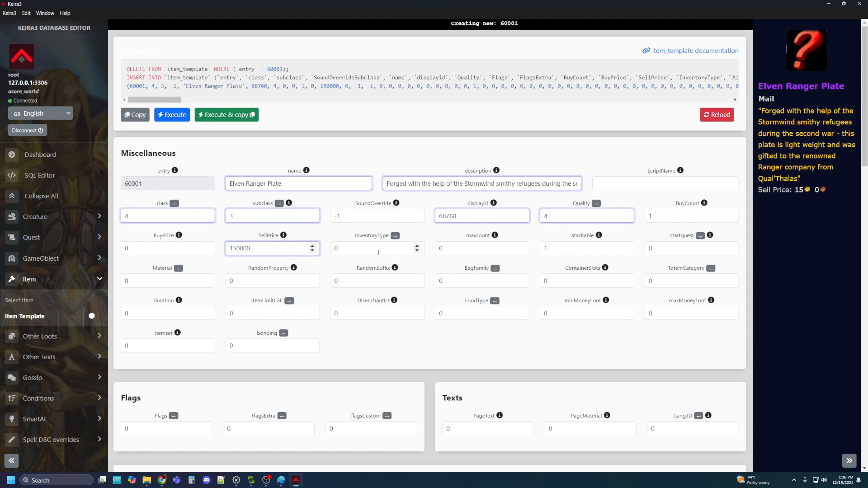
Set InventoryType to 5 (Chest) and Material to 6 (Plate)
click(381, 248)
click(395, 236)
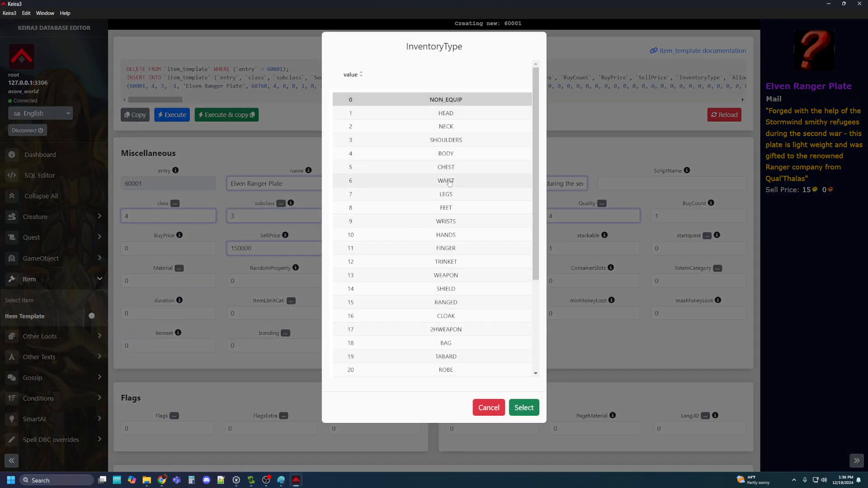
click(524, 407)
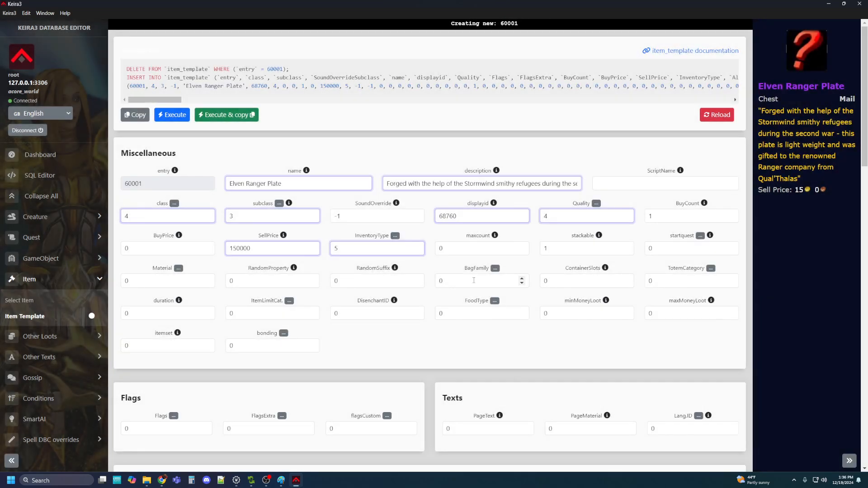
click(179, 269)
click(435, 196)
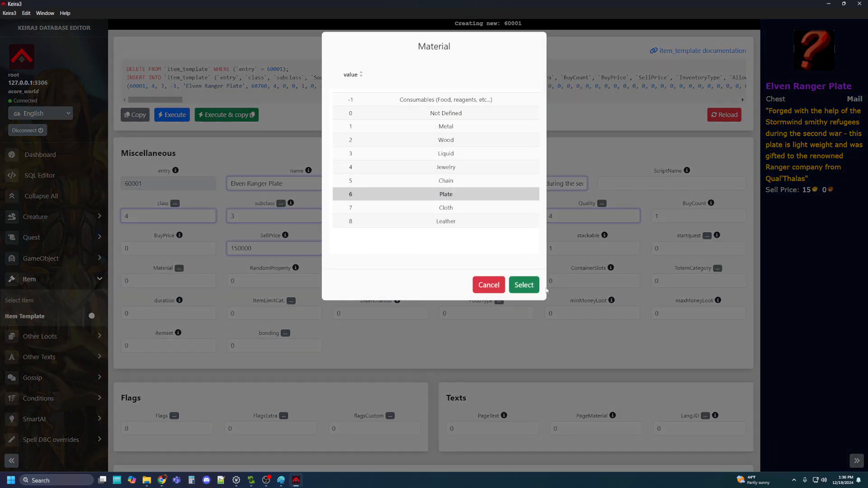
click(527, 286)
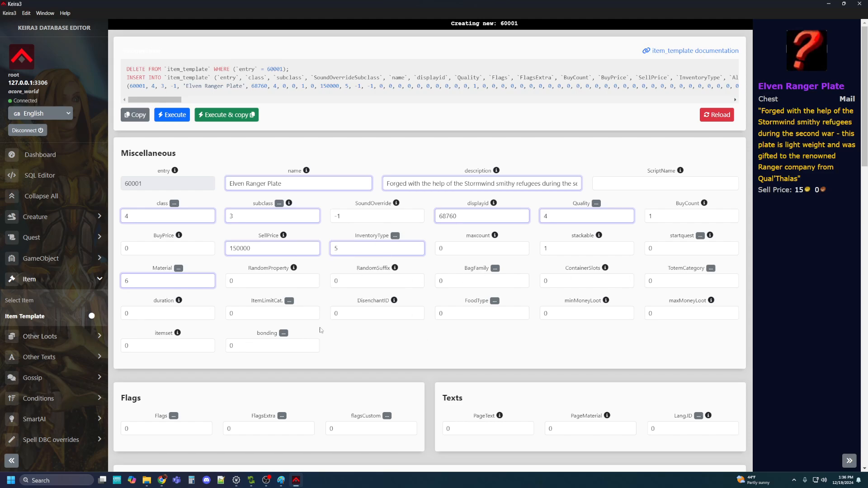
Add +15 Strength and +15 Agility as the chest's first two stats
scroll(202, 244, down, 5)
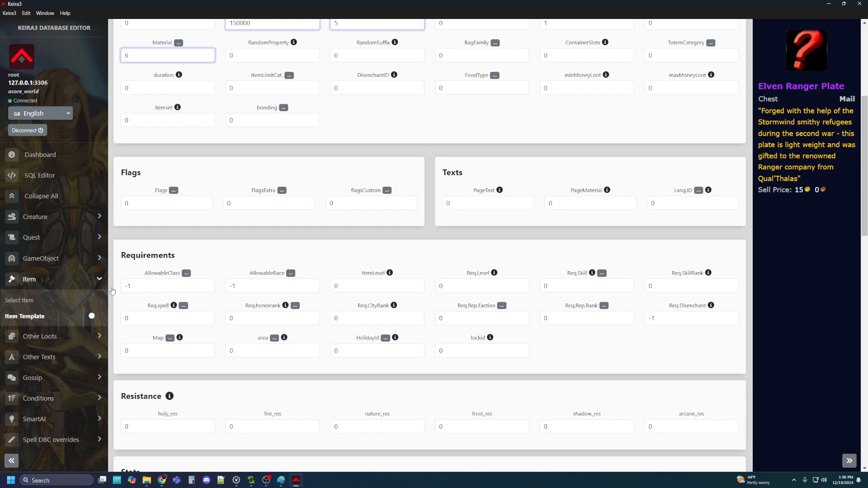
scroll(181, 299, down, 2)
scroll(154, 260, down, 3)
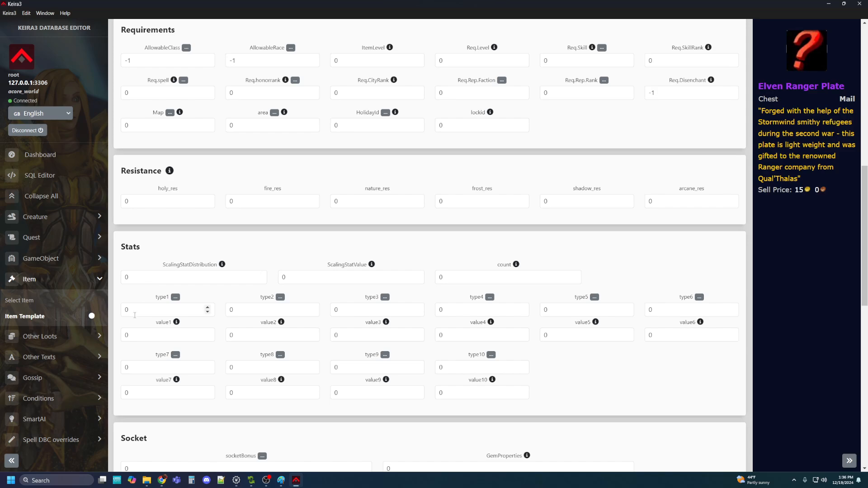
click(175, 297)
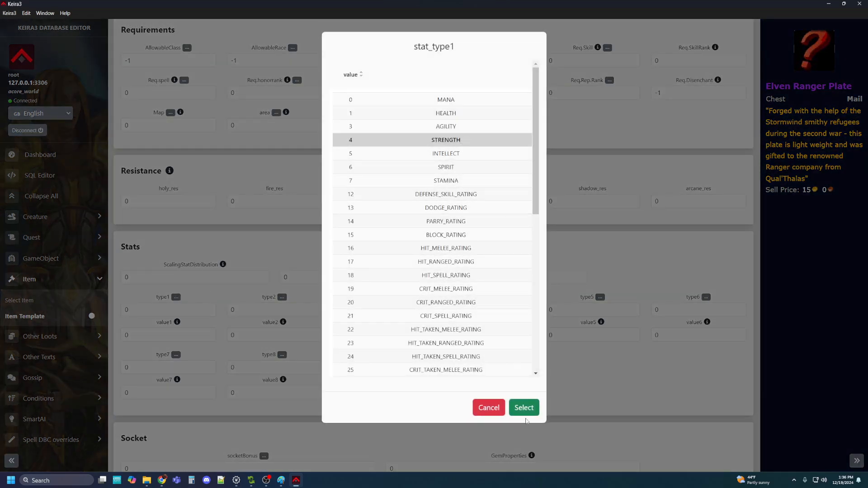
click(525, 409)
key(Tab)
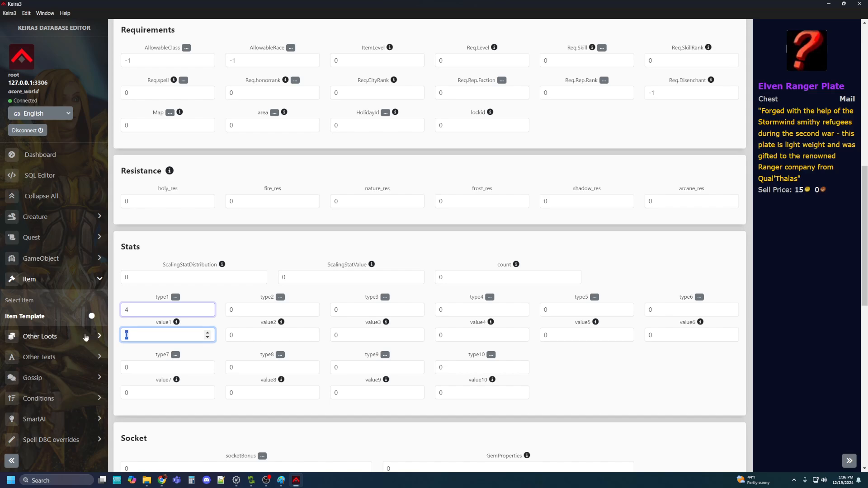
text(15)
click(280, 298)
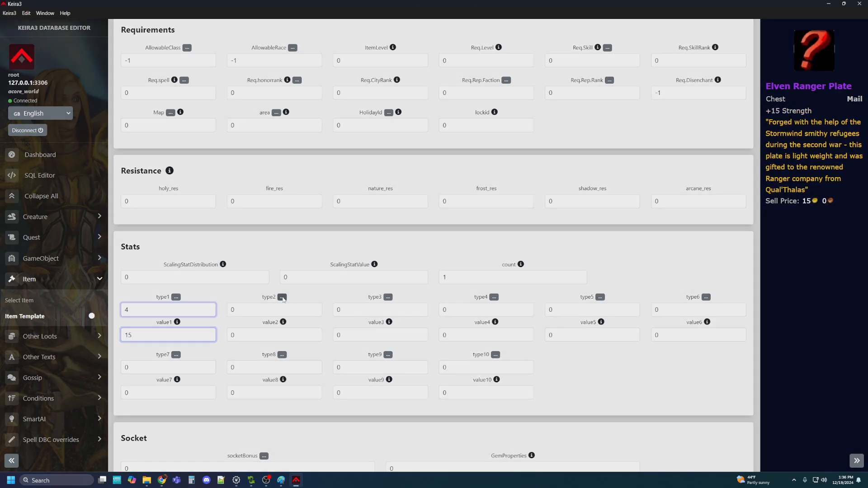
click(446, 126)
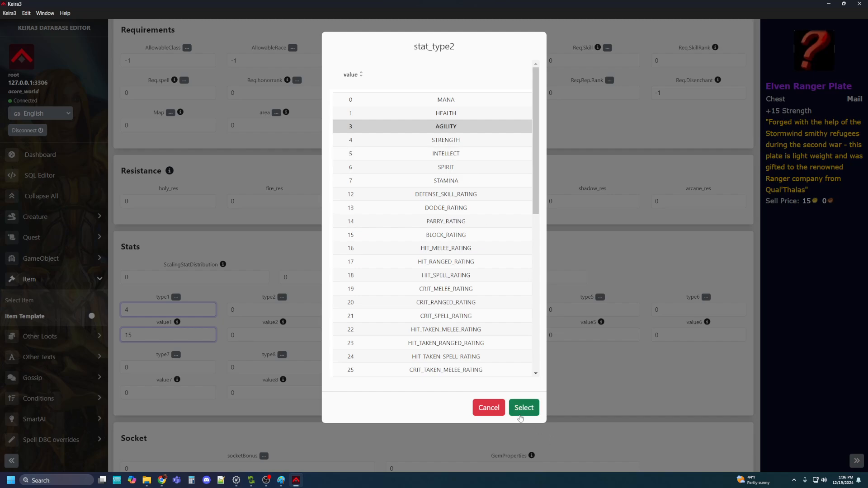
click(520, 415)
key(Tab)
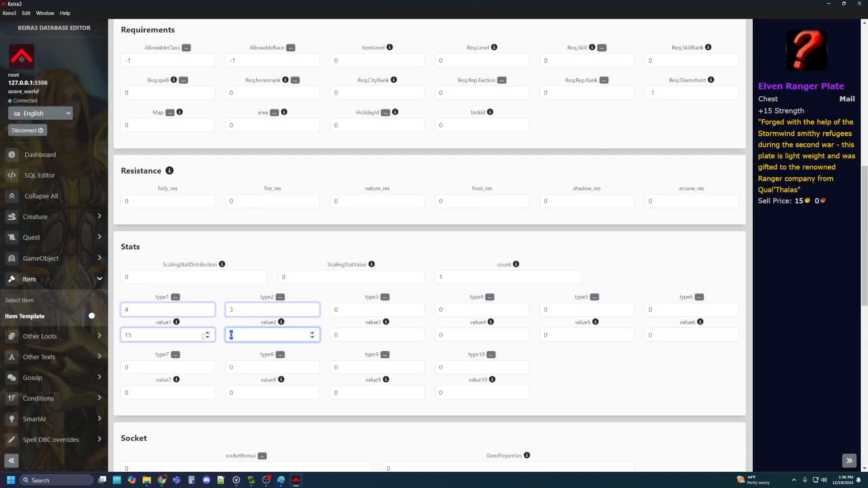
text(15)
Add 100 dodge rating and +10 Stamina as the third and fourth stats
click(379, 305)
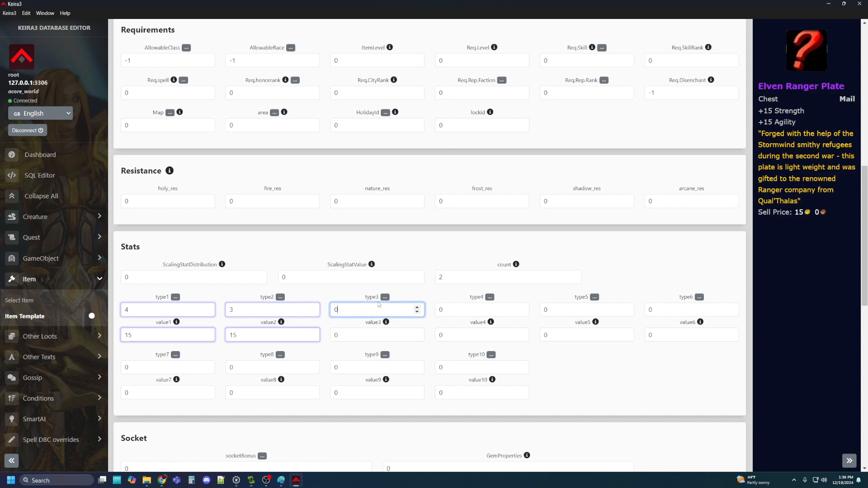
click(385, 297)
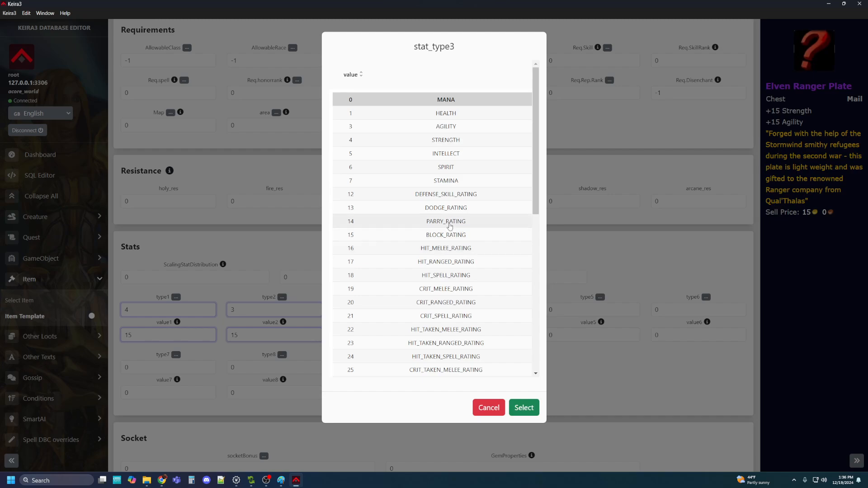
click(438, 208)
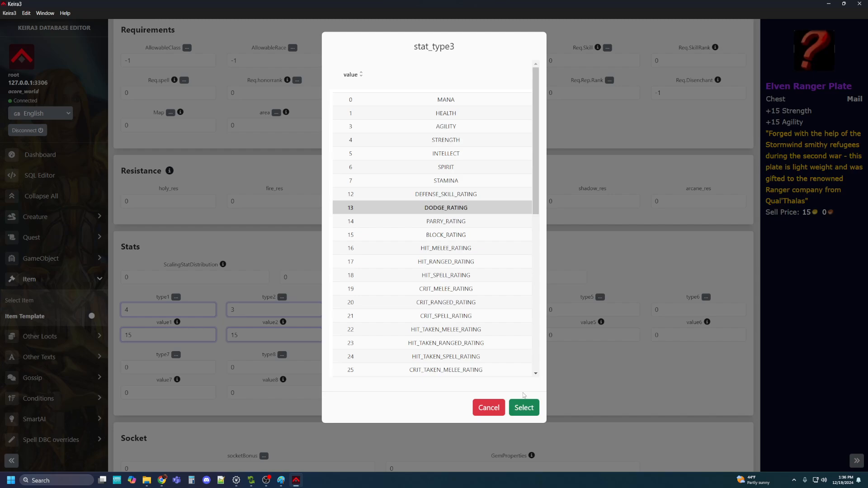
click(524, 407)
click(354, 334)
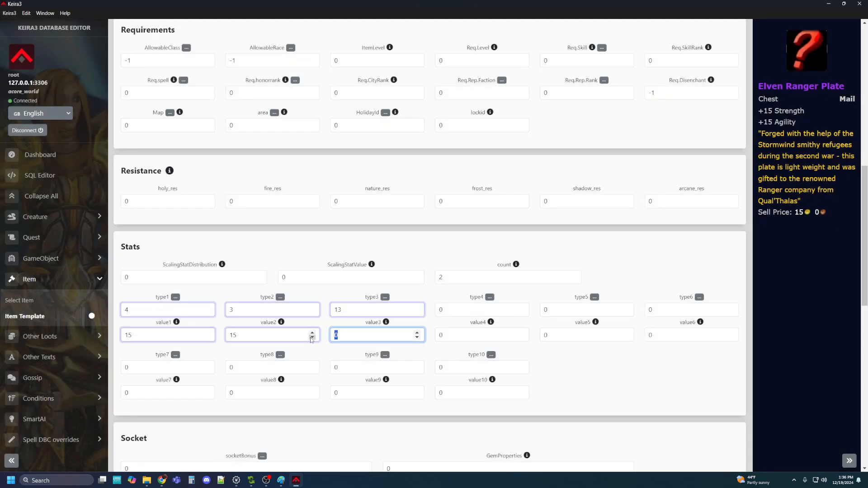
text(100)
click(459, 312)
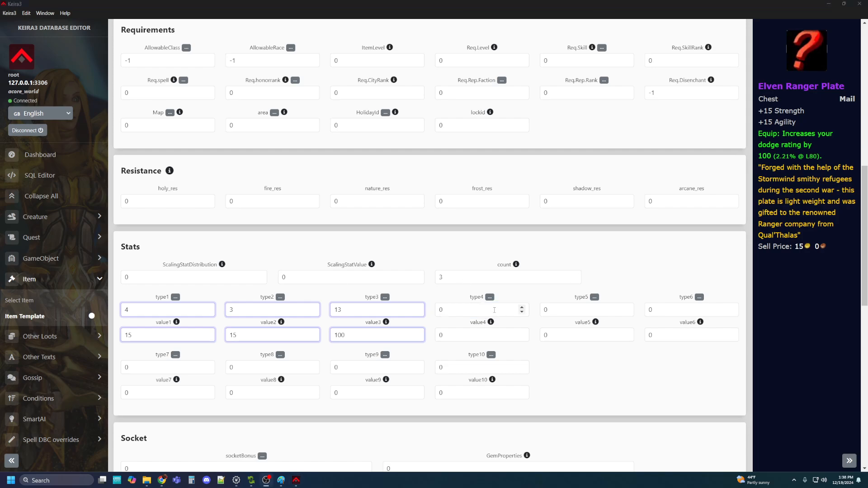
click(490, 298)
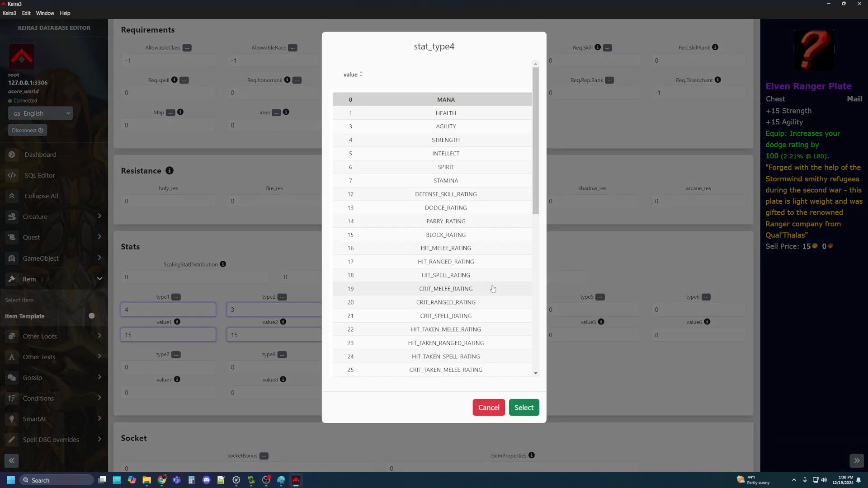
click(447, 181)
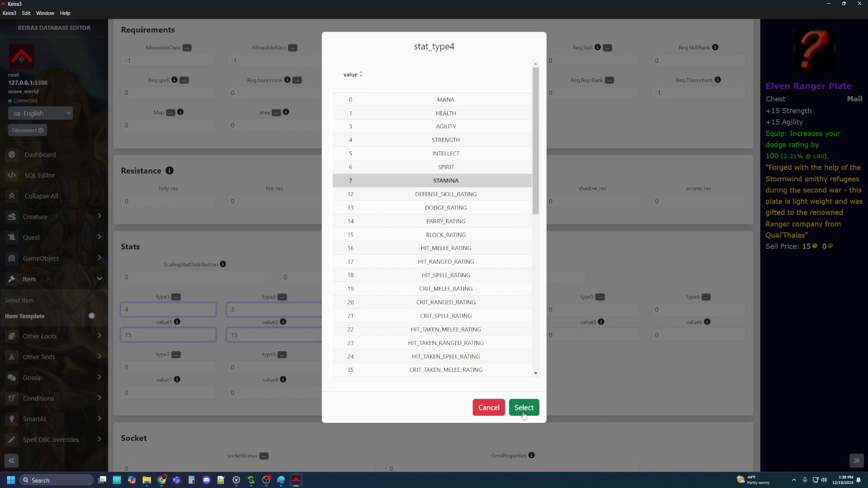
click(523, 408)
key(Tab)
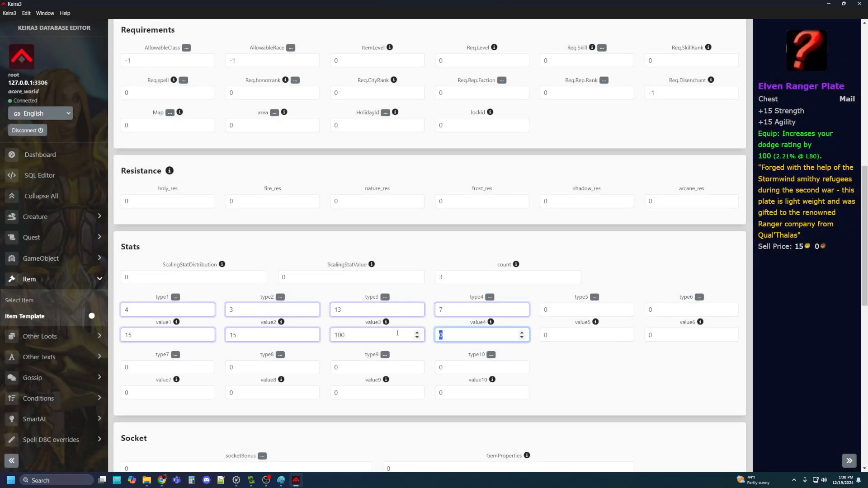
text(10)
click(568, 370)
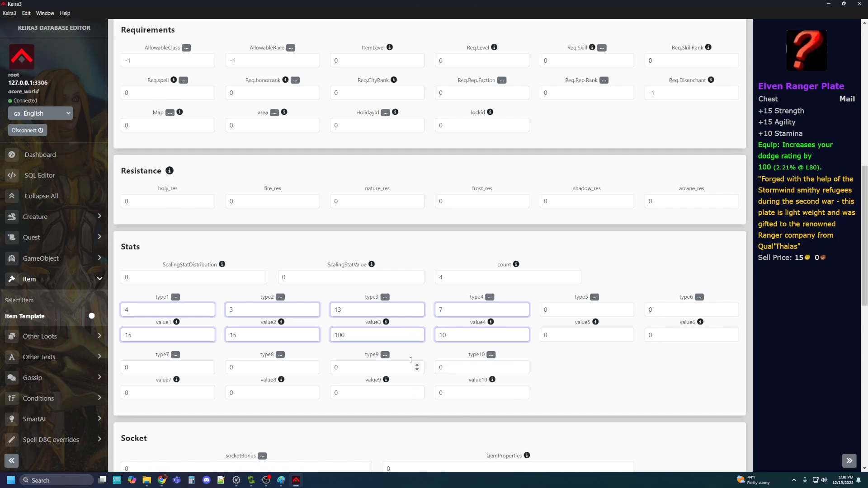
scroll(411, 360, down, 5)
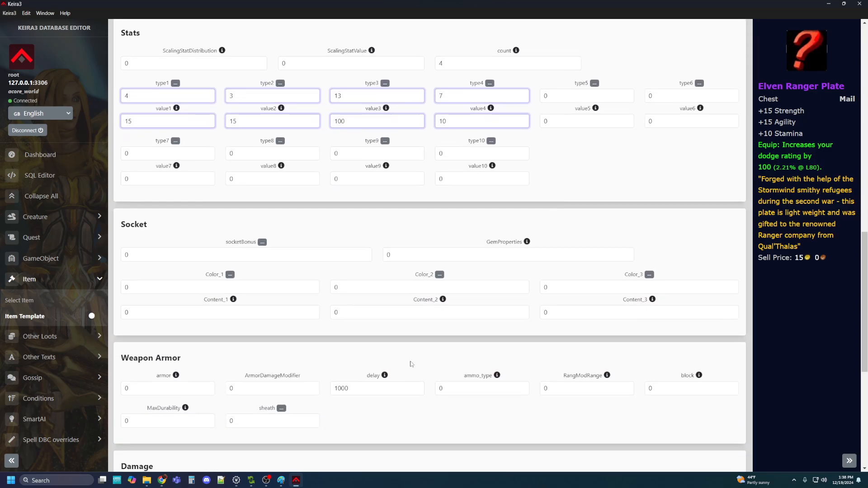
Change the chest's armor value to 350, then scroll back up to the SQL preview
scroll(231, 251, down, 2)
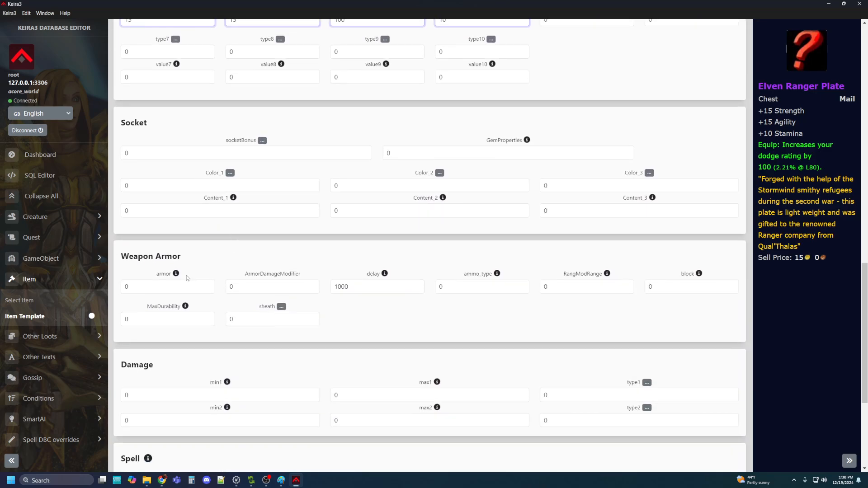
double_click(165, 285)
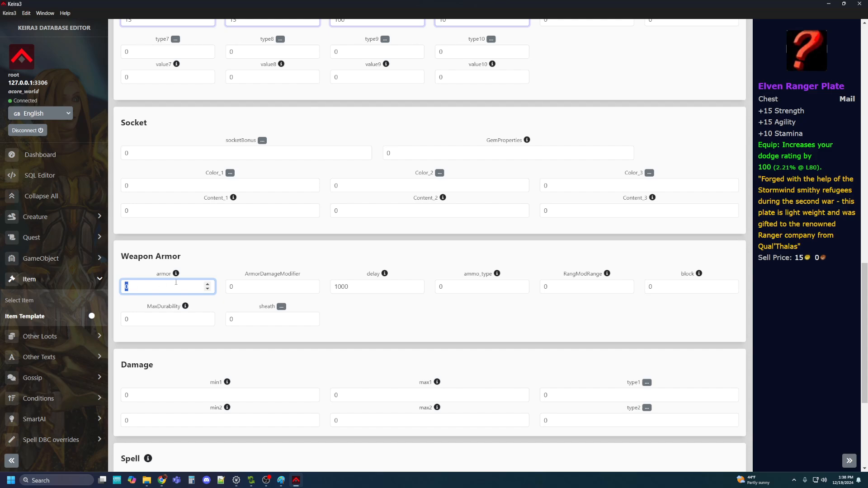
text(35)
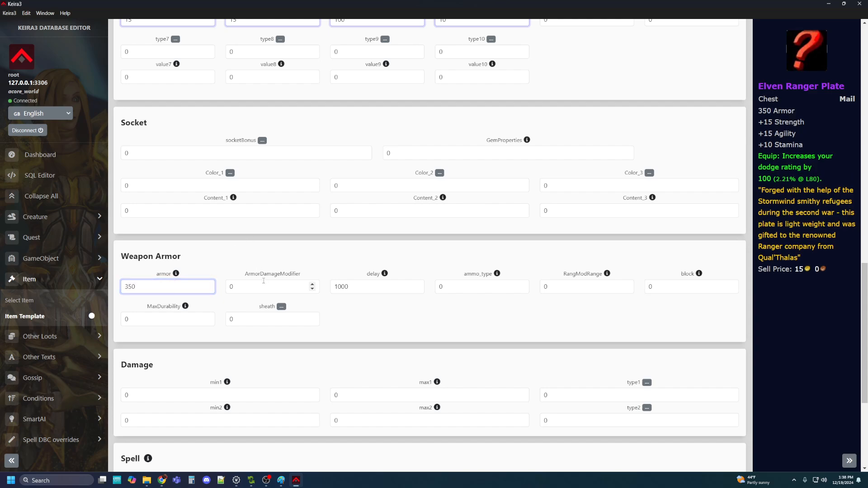
scroll(222, 265, up, 7)
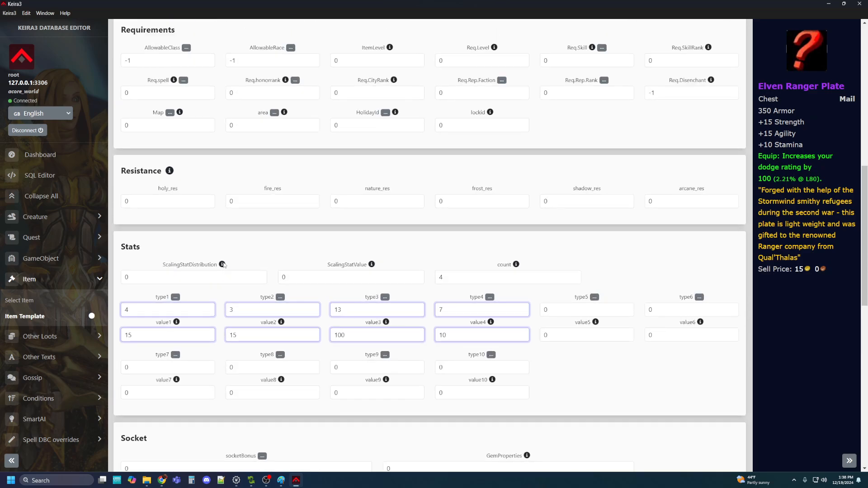
scroll(223, 265, down, 9)
scroll(223, 265, down, 3)
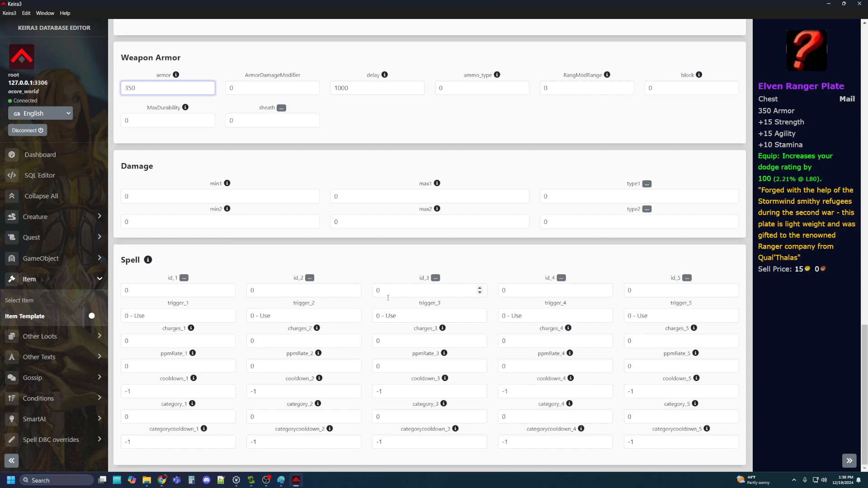
scroll(506, 362, up, 2)
scroll(489, 357, up, 20)
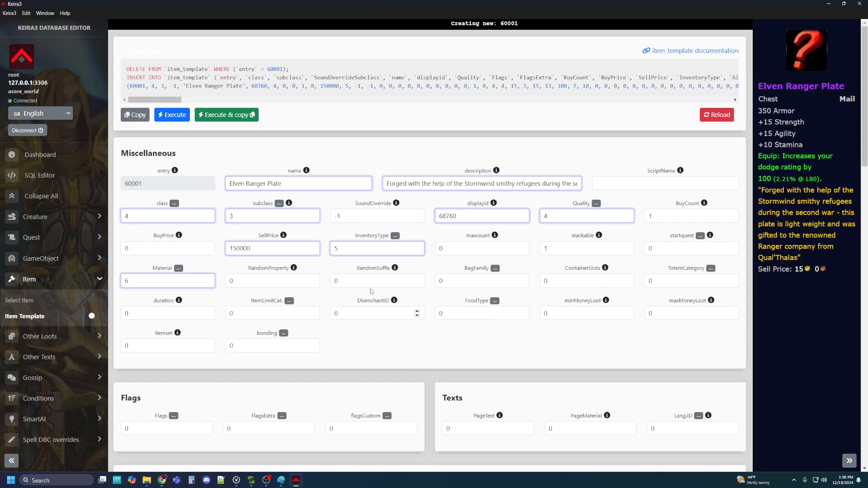
Execute the SQL to save the plate, then search Item ID 60000 and open it
click(180, 115)
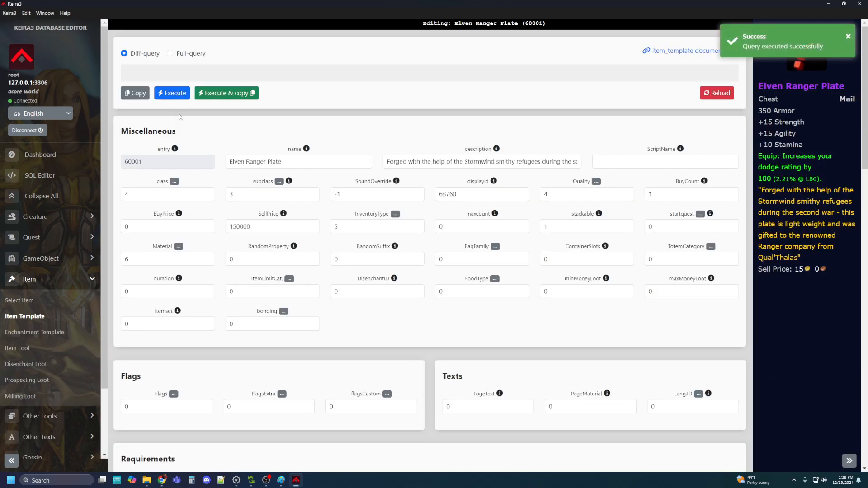
click(19, 301)
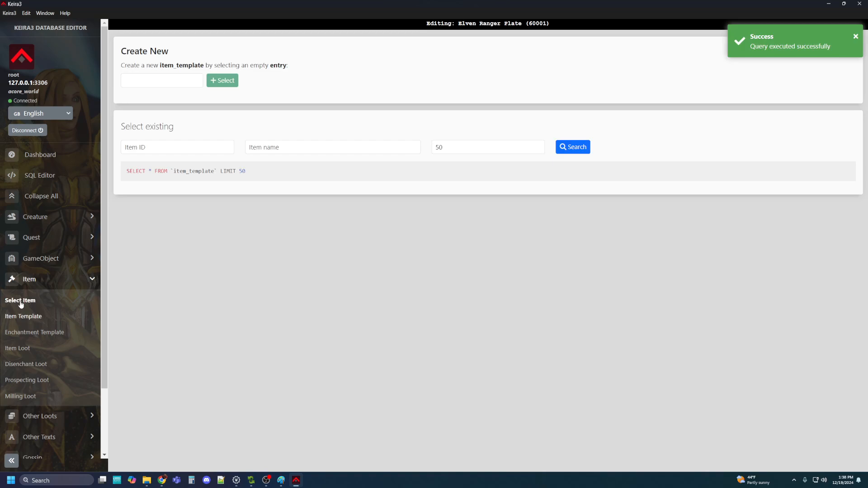
drag(153, 82, 75, 85)
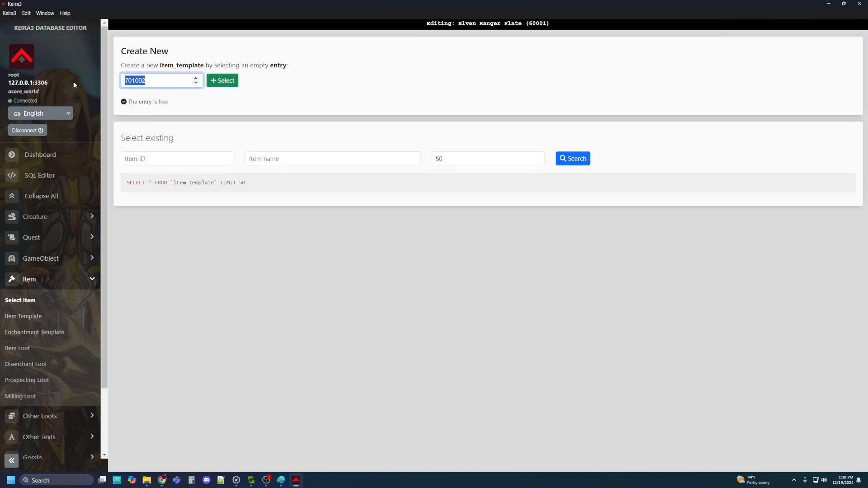
text(60000)
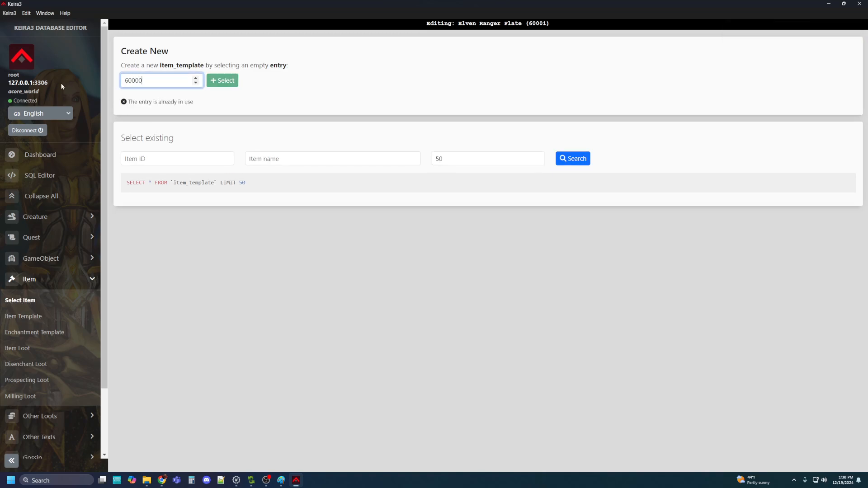
key(ctrl+a)
key(ctrl+x)
click(143, 148)
key(ctrl+v)
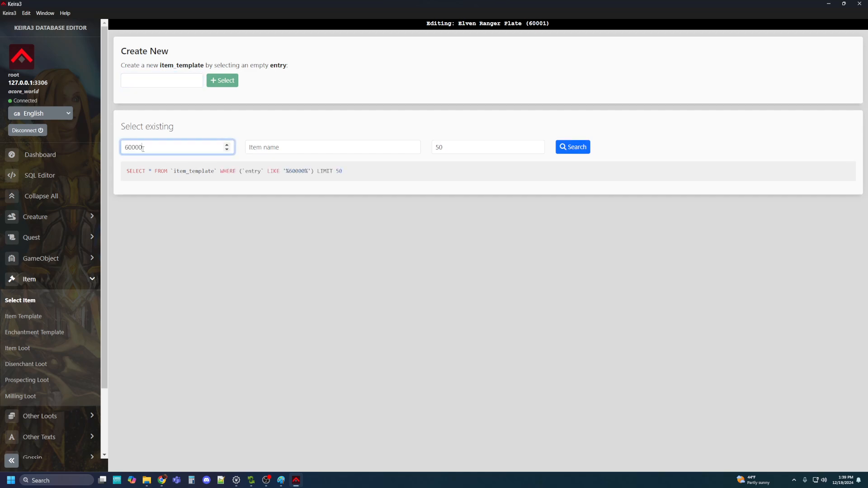
click(573, 147)
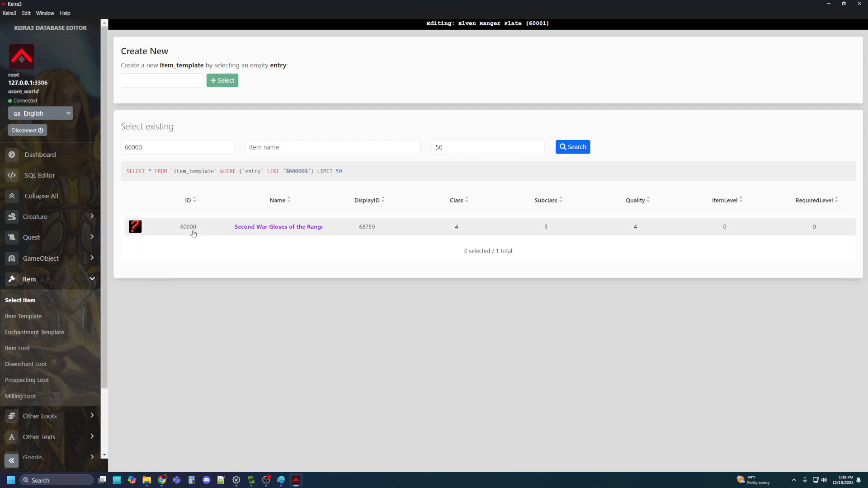
click(269, 230)
Set the Second War Gloves' armor to 100, execute the save, and close Keira3
scroll(275, 212, down, 8)
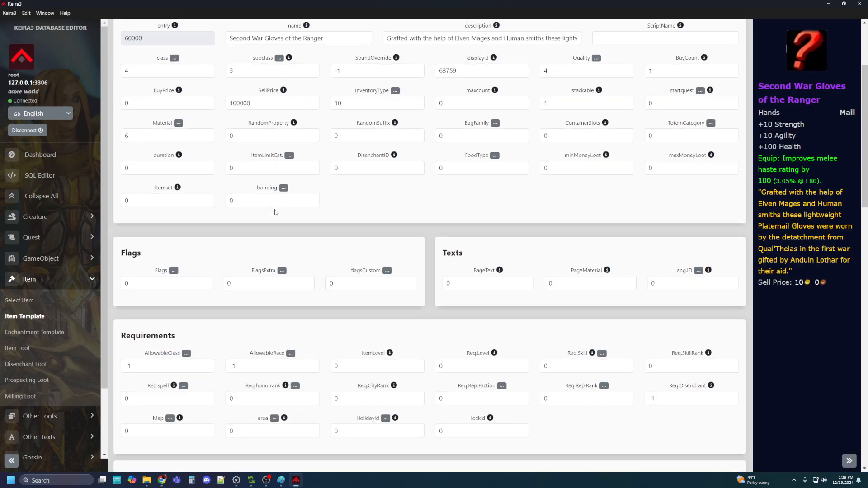
scroll(162, 301, down, 7)
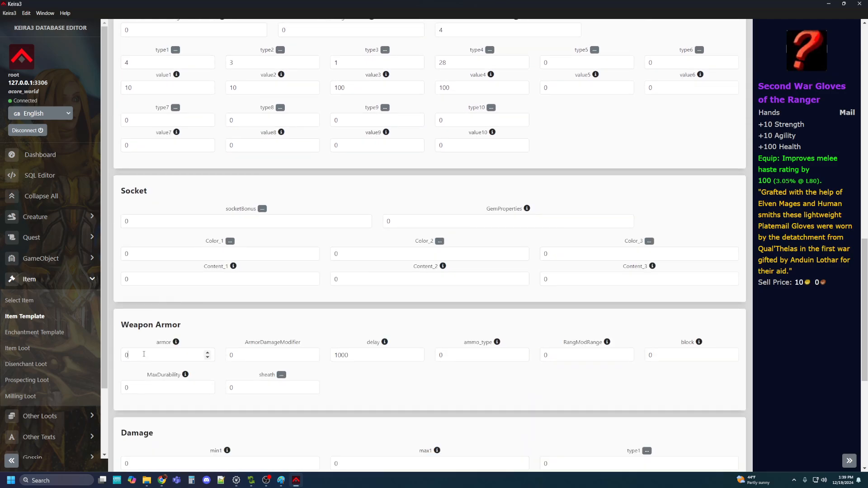
double_click(153, 353)
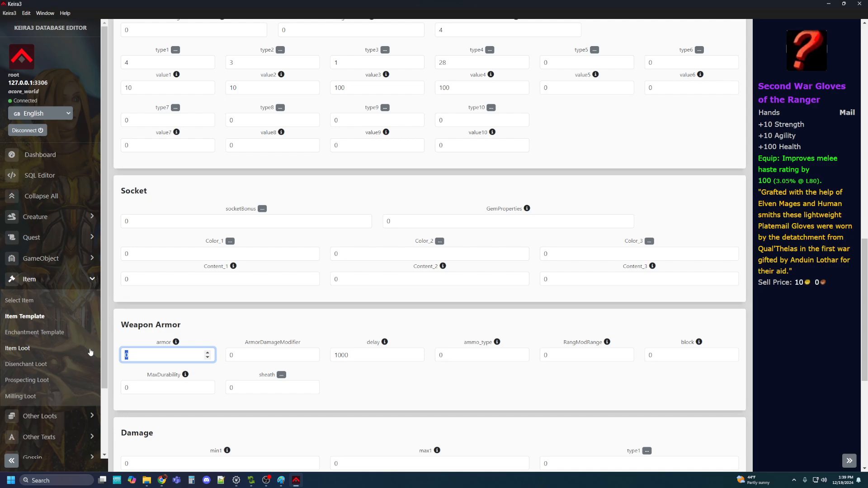
text(100)
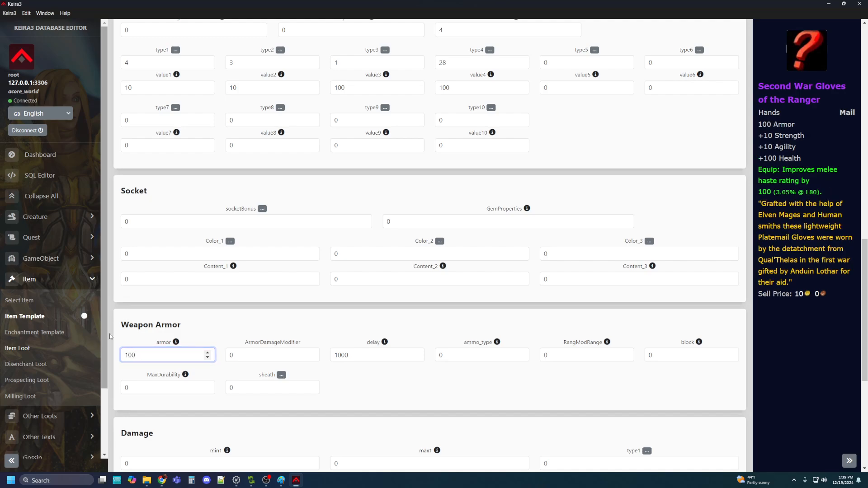
scroll(275, 325, down, 2)
scroll(276, 325, down, 4)
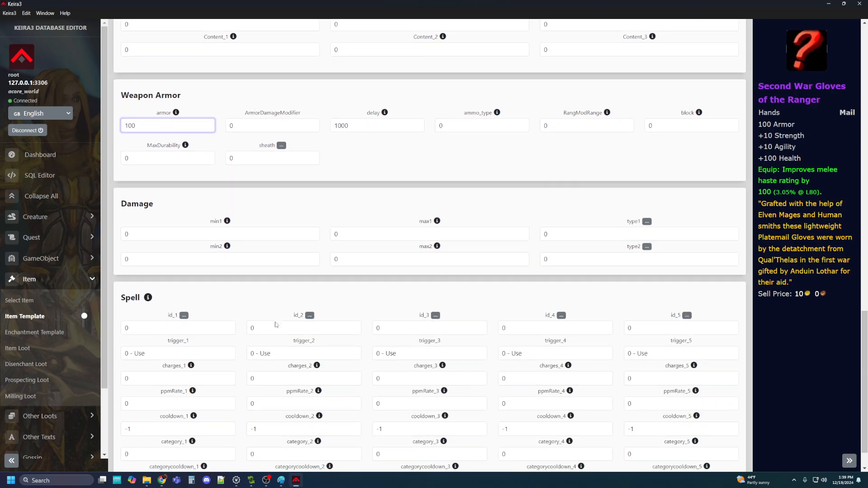
scroll(360, 304, up, 8)
scroll(357, 305, up, 10)
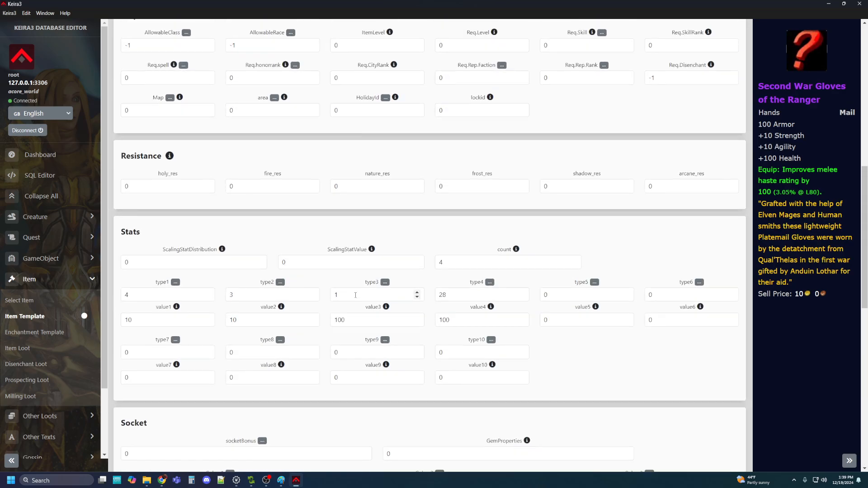
click(181, 96)
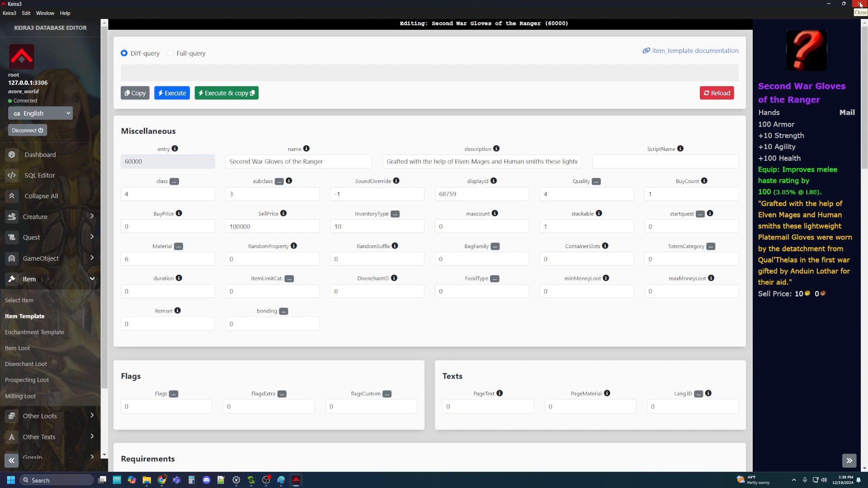
click(860, 4)
Load Item.dbc with the WotLK 3.3.5 (12340) definition and maximize the table
click(239, 262)
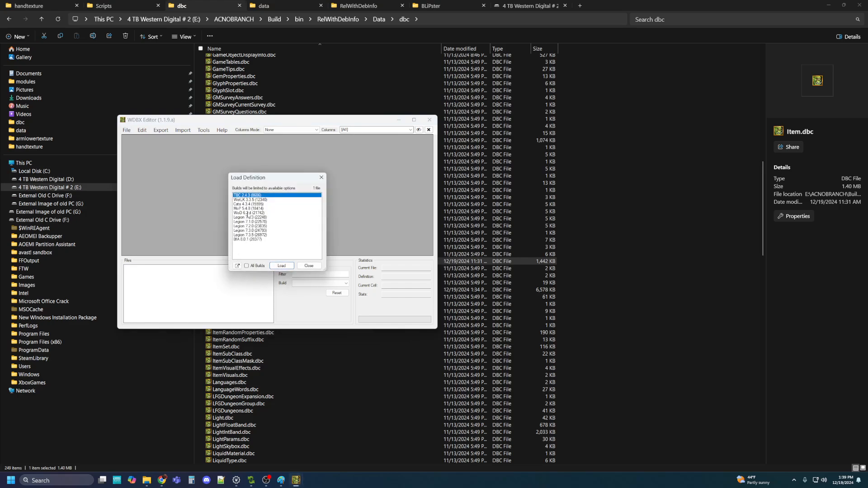
click(238, 200)
click(281, 266)
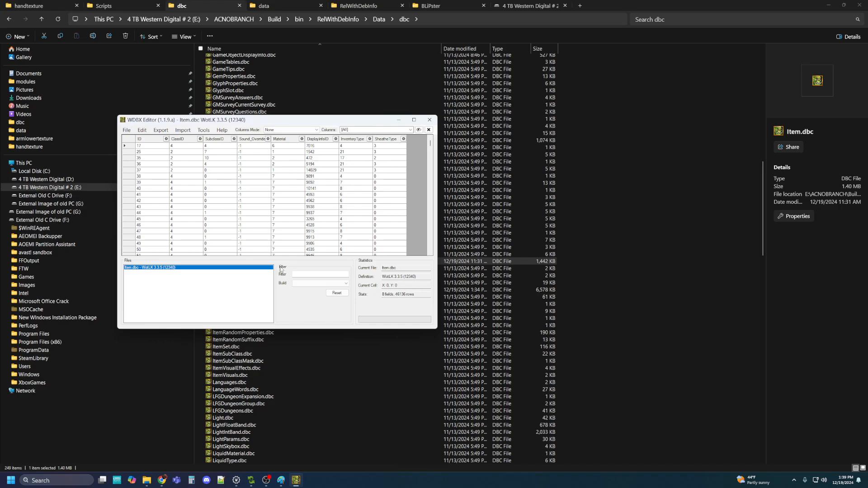
click(413, 120)
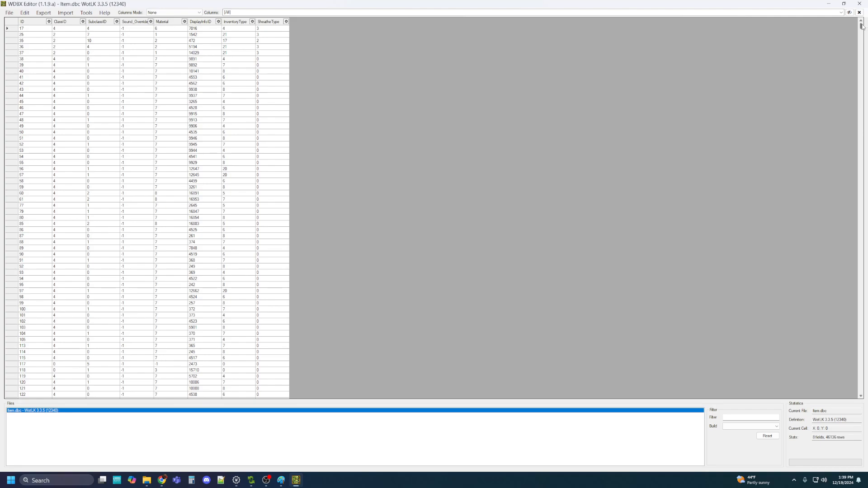
drag(863, 27, 867, 403)
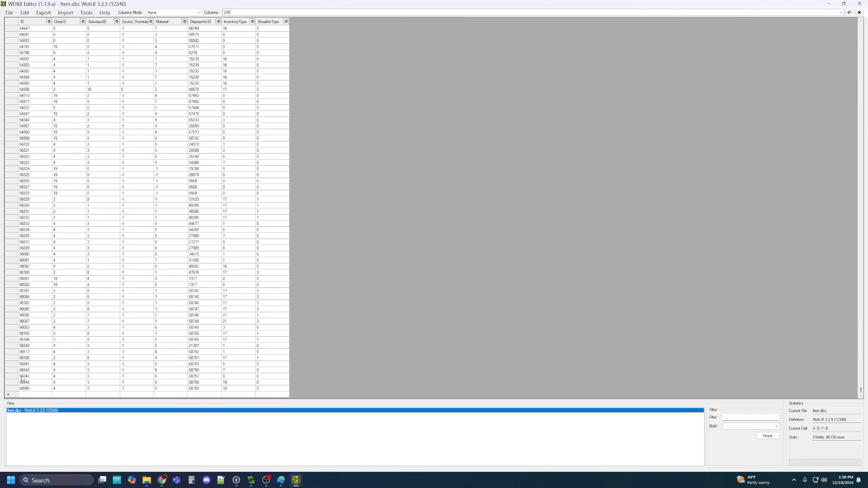
Add a new row with ID 60001 and ClassID 4, then minimize the editor
click(31, 396)
right_click(32, 398)
click(59, 411)
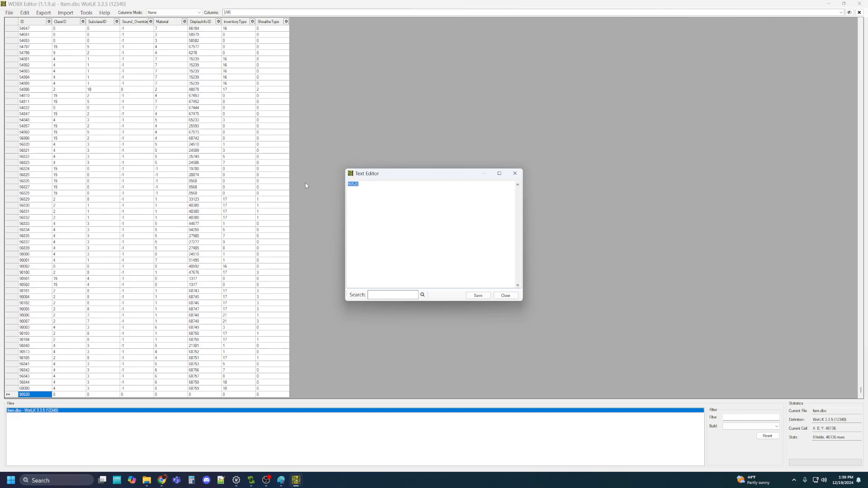
text(60001)
click(478, 295)
click(67, 396)
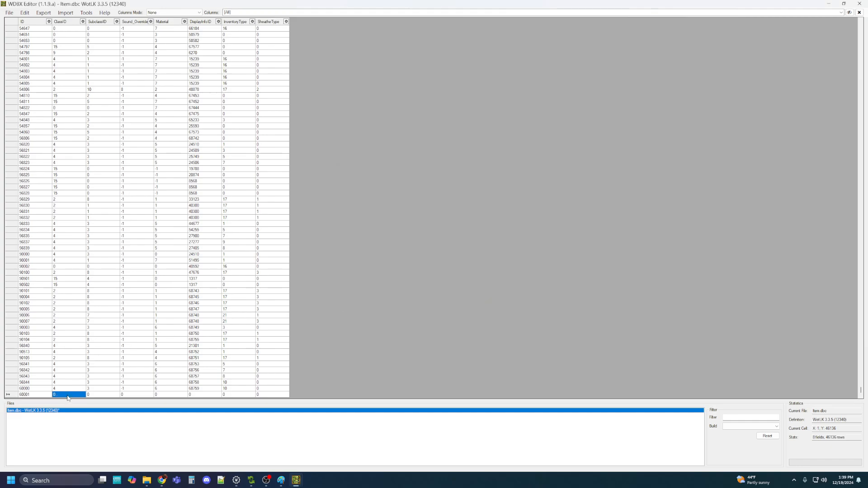
click(68, 397)
key(BackSpace)
text(4)
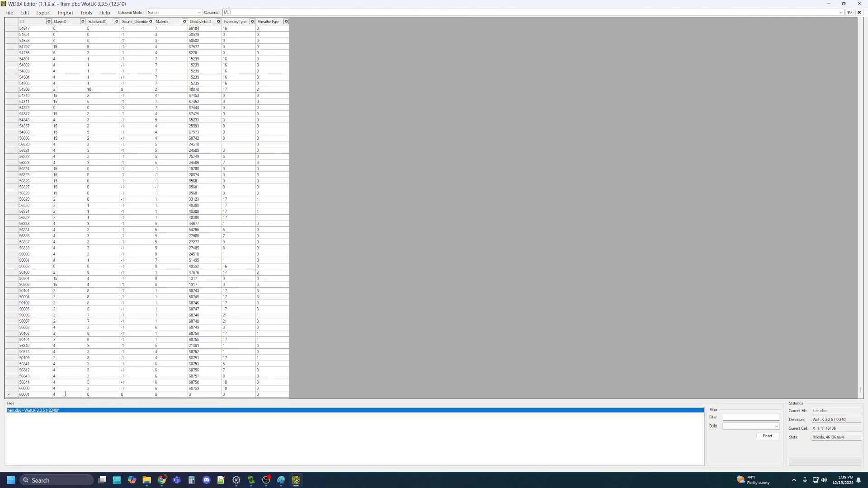
click(95, 396)
click(829, 4)
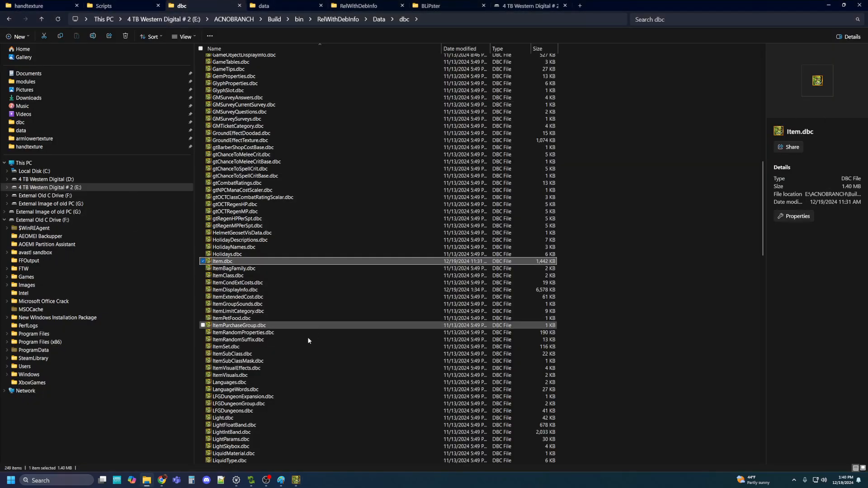
Launch Keira3 from the desktop and go to Item > Select Item
click(830, 3)
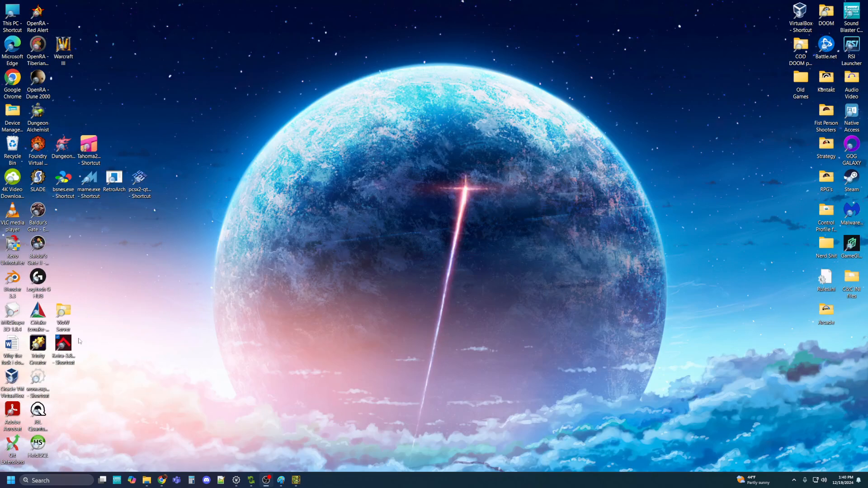
double_click(63, 346)
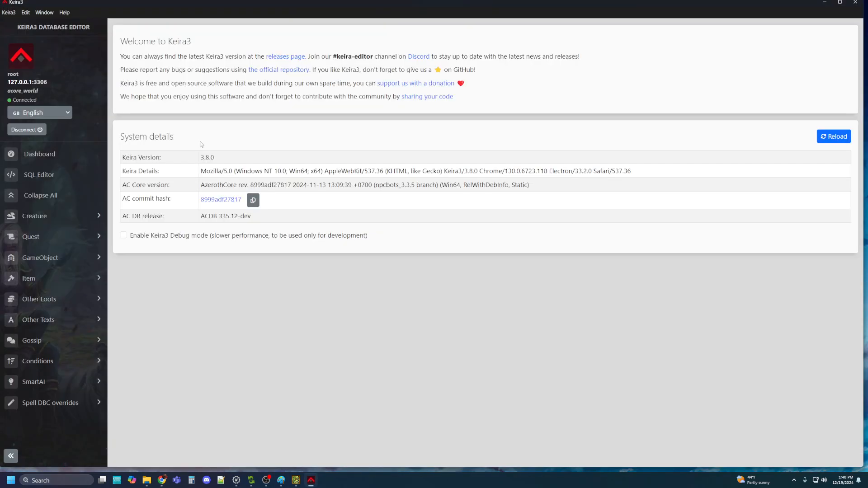
click(40, 286)
click(29, 300)
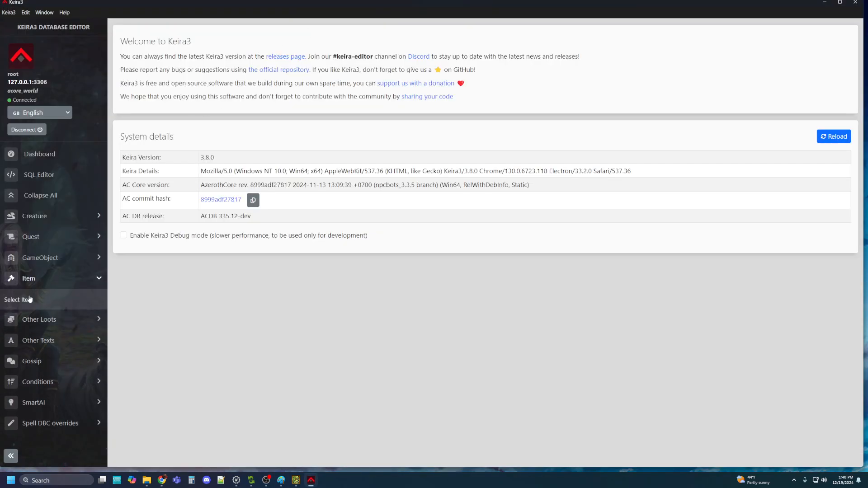
Search Item ID 60001 and open the Elven Ranger Plate result
double_click(161, 81)
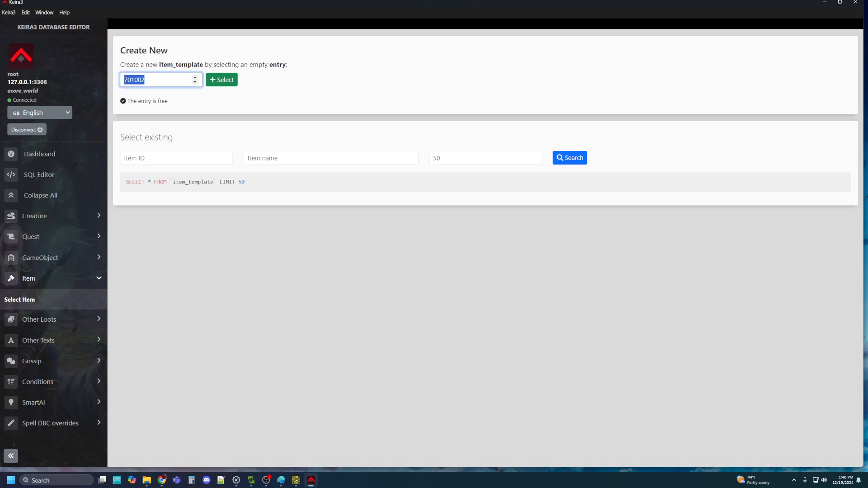
text(60001)
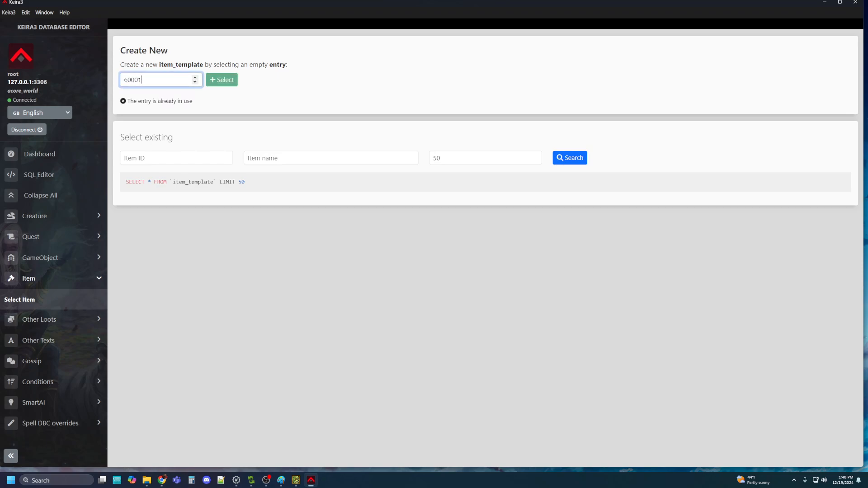
key(ctrl+a)
key(ctrl+c)
key(BackSpace)
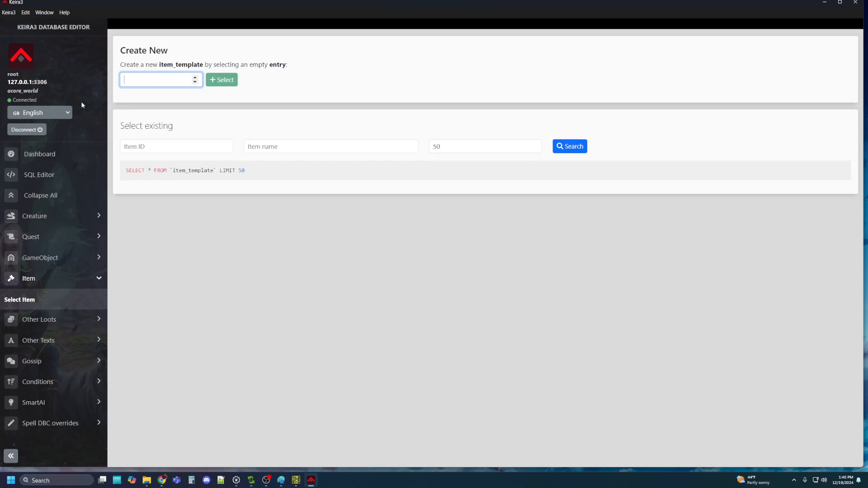
click(189, 153)
key(ctrl+v)
click(579, 148)
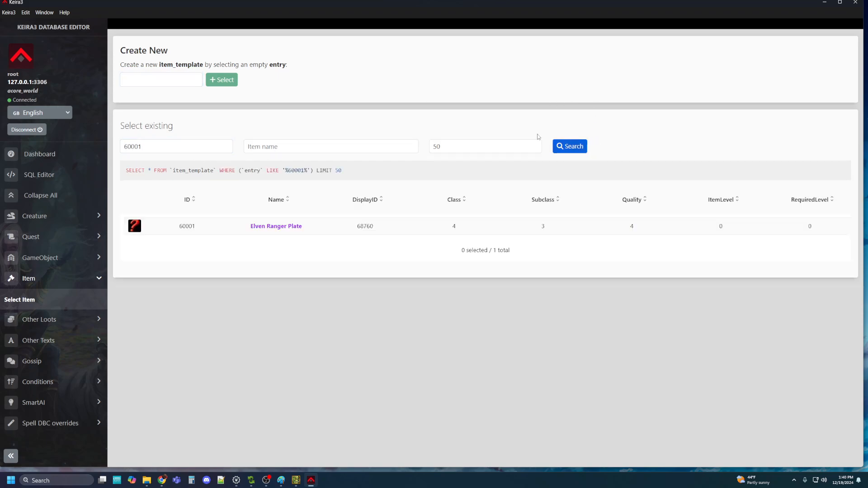
click(273, 226)
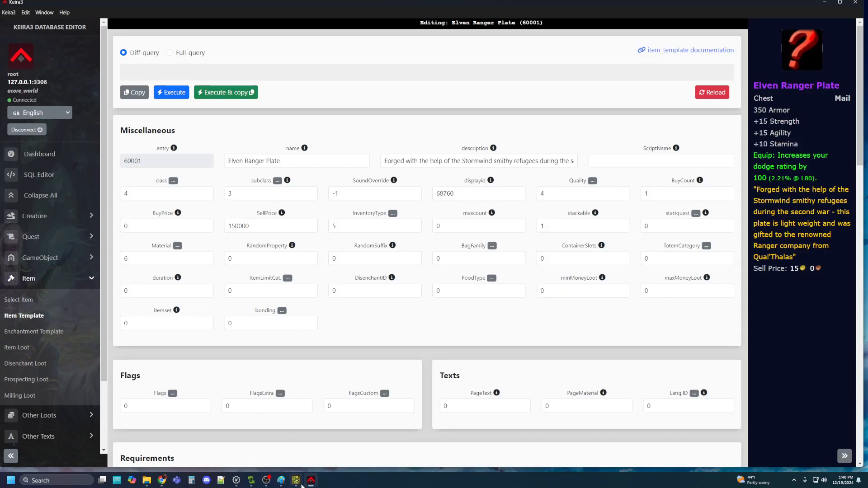
Set row 60001's SubclassID to 3 and Sound_Override to -1 beside Keira3
click(296, 480)
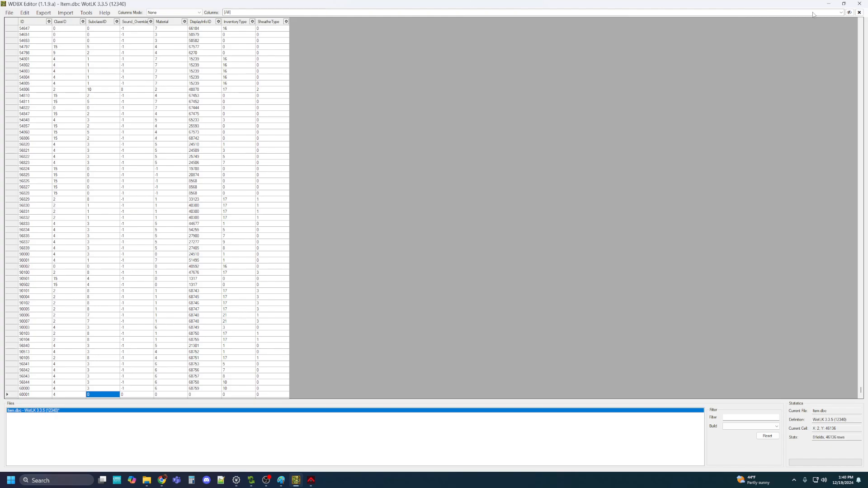
click(844, 3)
scroll(222, 237, down, 5)
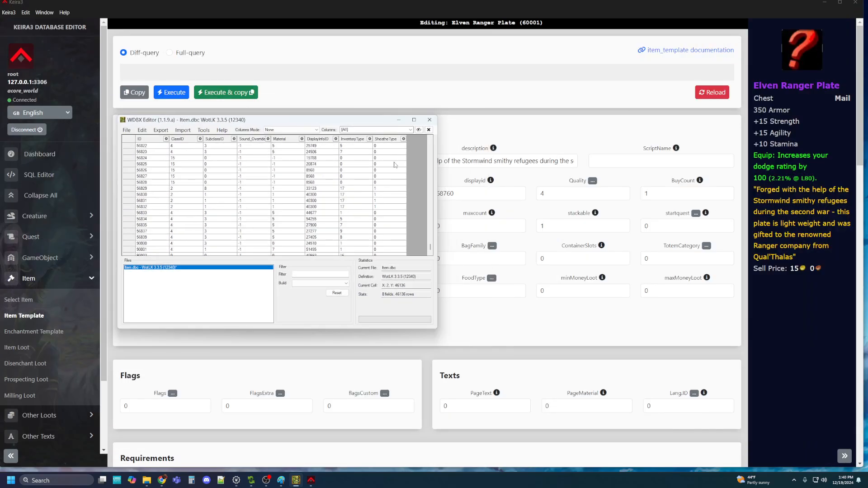
scroll(342, 240, down, 8)
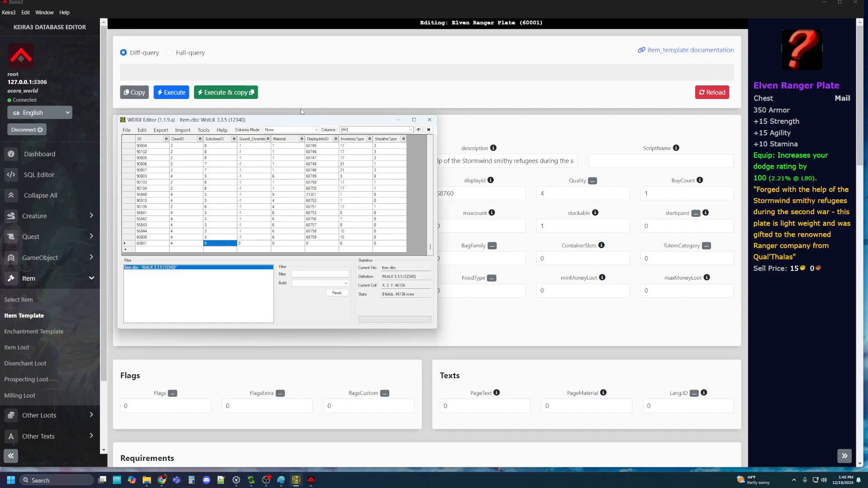
drag(292, 123, 676, 66)
click(601, 183)
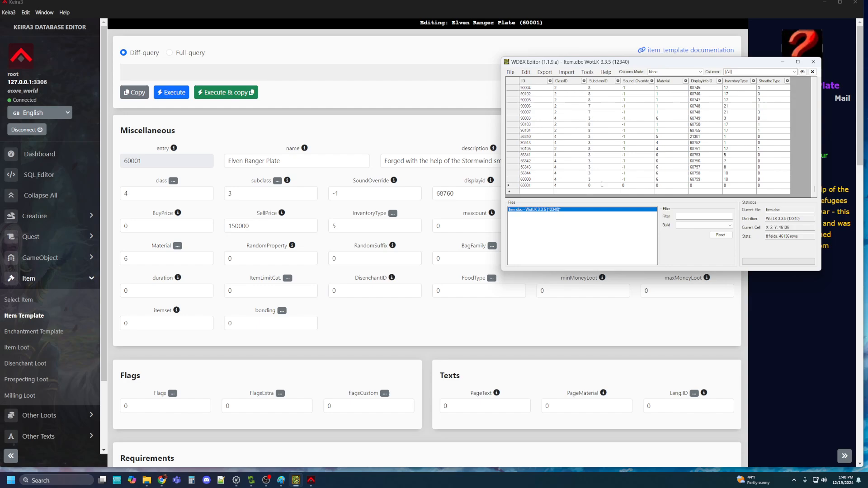
click(642, 186)
click(642, 186)
text(-1)
Set row 60001's Material to 6, DisplayInfoID to 68760 and InventoryType to 5
click(668, 186)
click(669, 186)
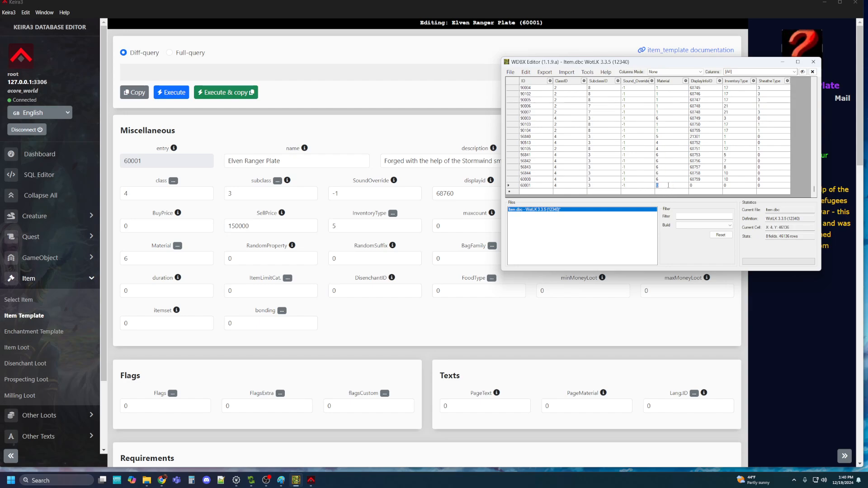
text(6)
click(706, 187)
click(706, 186)
click(733, 186)
click(733, 186)
Save Item.dbc with File > Save and close WDBX Editor
drag(741, 63, 523, 125)
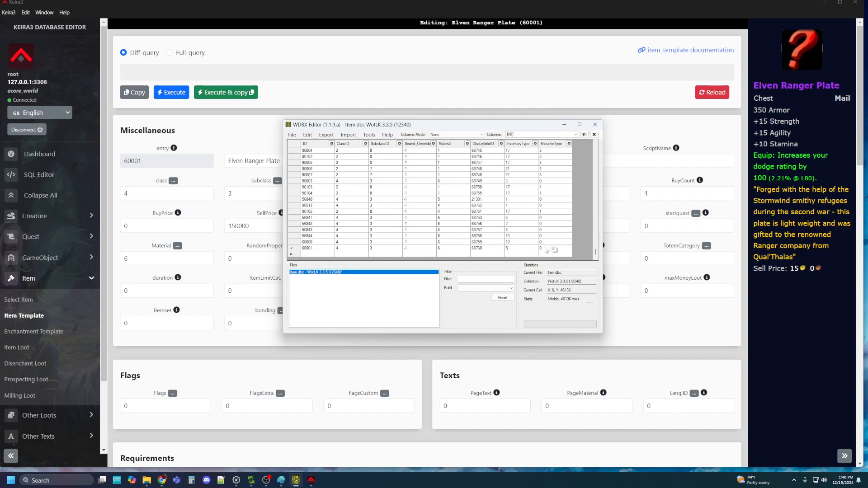
click(292, 135)
click(301, 166)
click(595, 124)
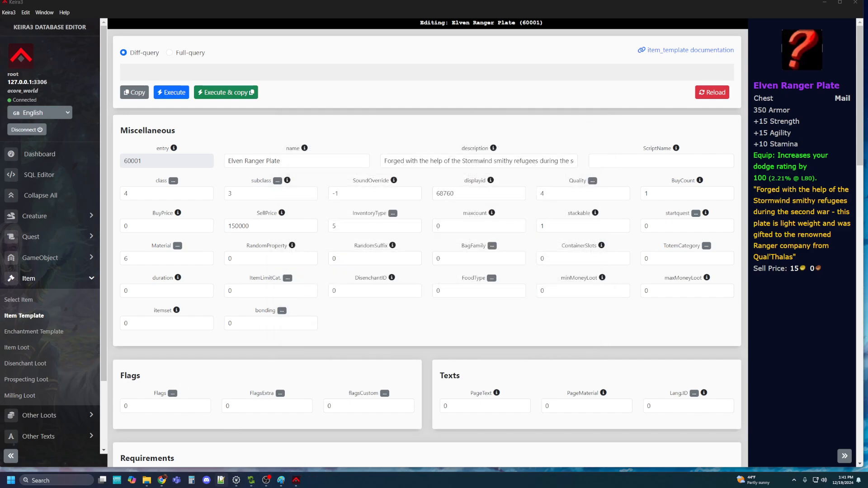
click(146, 480)
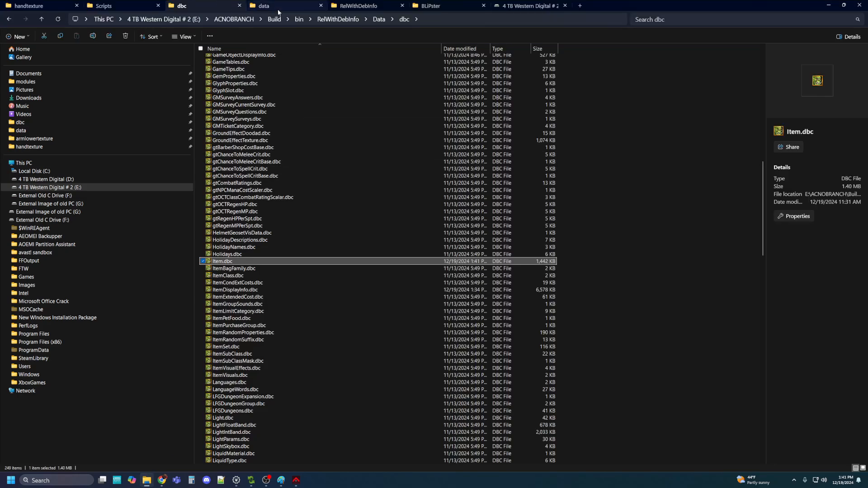
Open patch-z.mpq's DBFilesClient folder and point the Add files dialog at the dbc folder
click(273, 7)
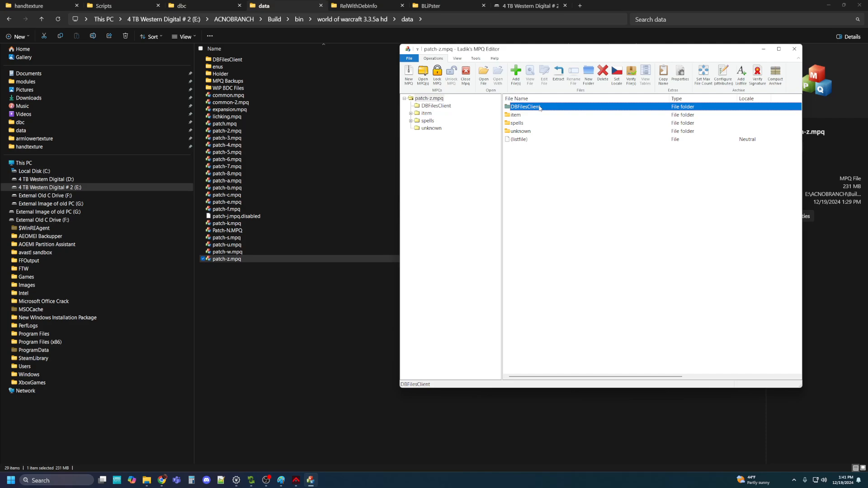
double_click(540, 108)
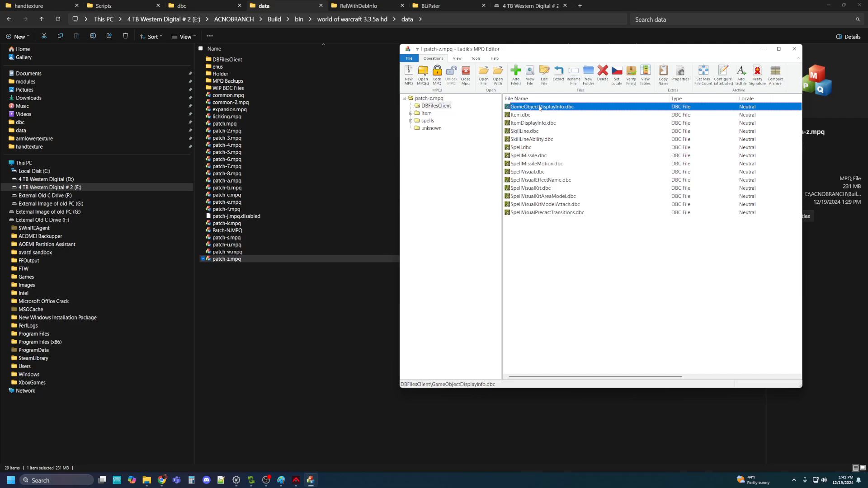
click(517, 74)
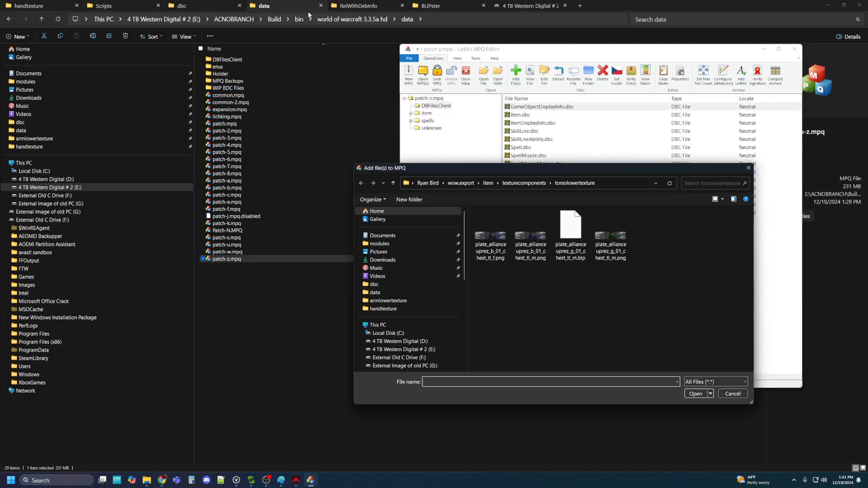
click(189, 5)
click(444, 18)
key(ctrl+c)
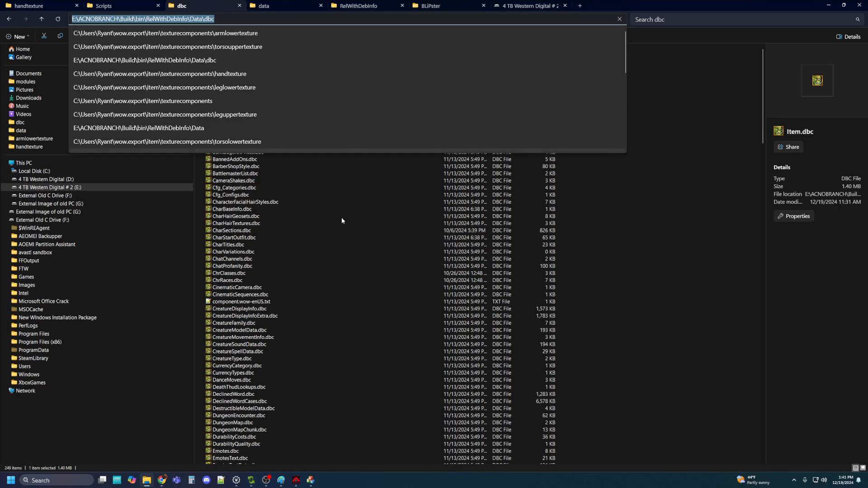
click(311, 480)
click(603, 179)
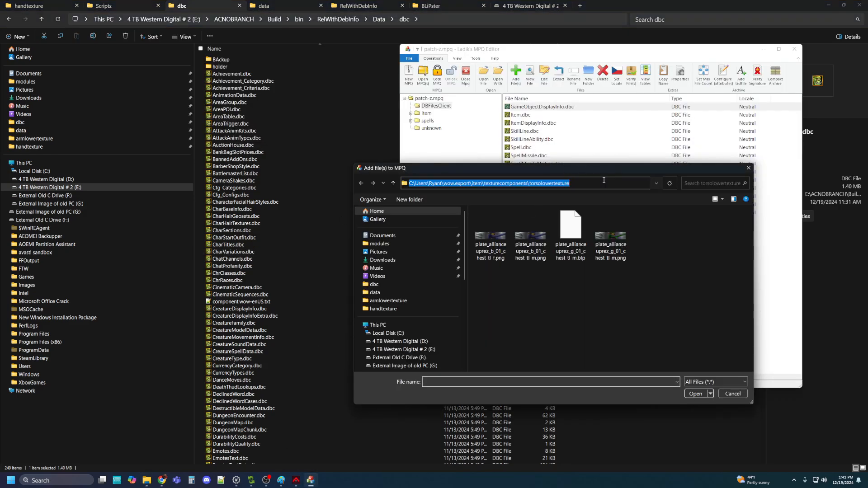
key(ctrl+v)
key(Return)
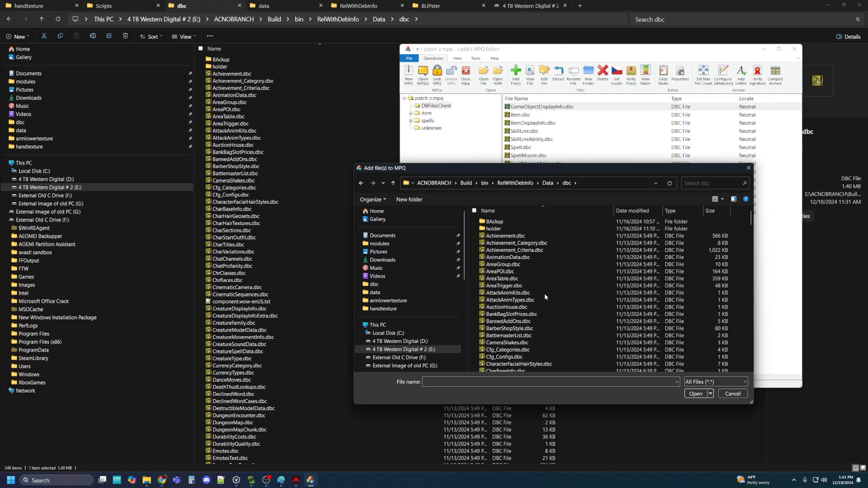
Add Item.dbc and ItemDisplayInfo.dbc, replace the existing copies, and close MPQ Editor
scroll(544, 294, down, 20)
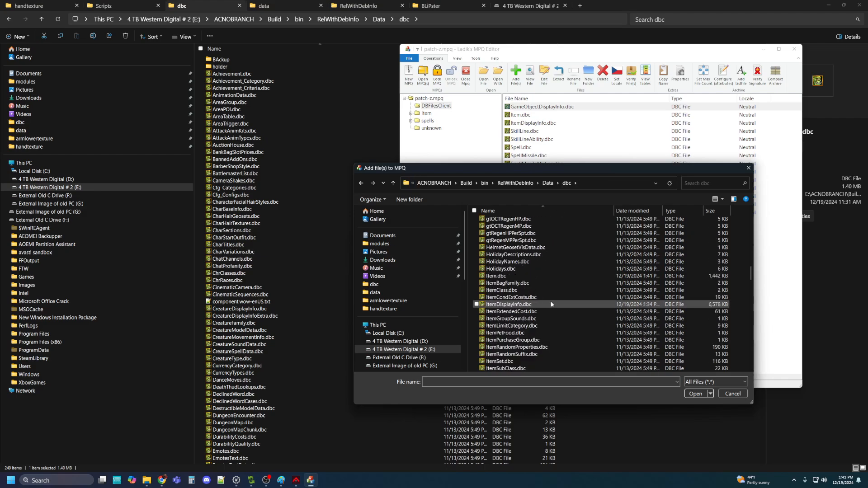
scroll(552, 302, down, 8)
click(507, 248)
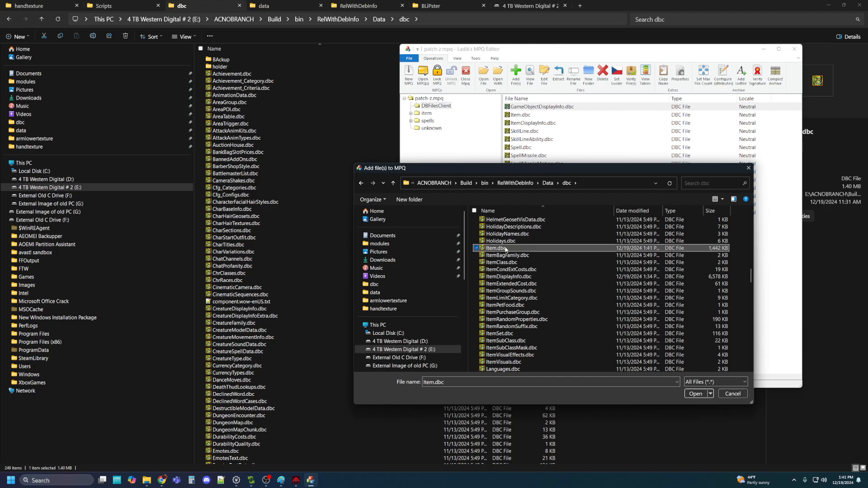
ctrl+click(565, 277)
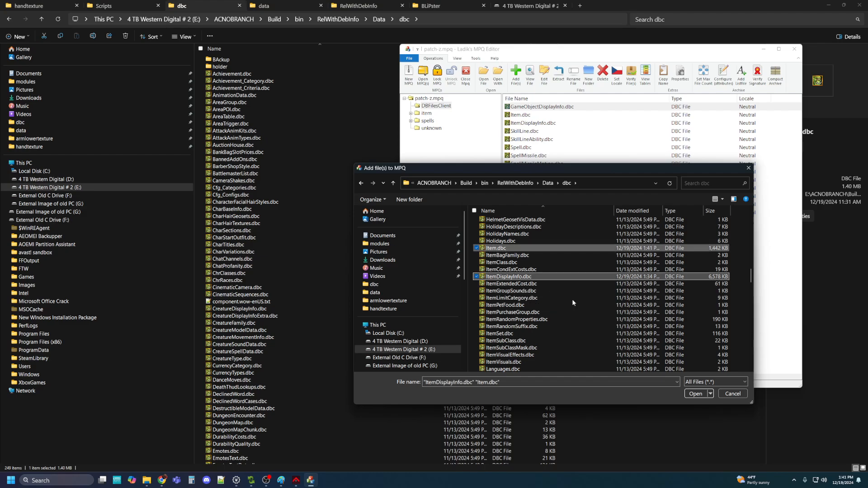
click(695, 394)
click(591, 238)
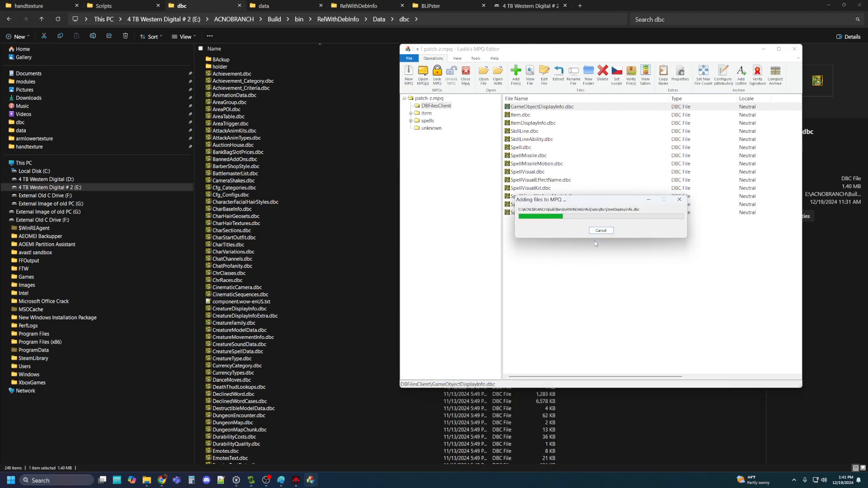
click(795, 50)
click(360, 5)
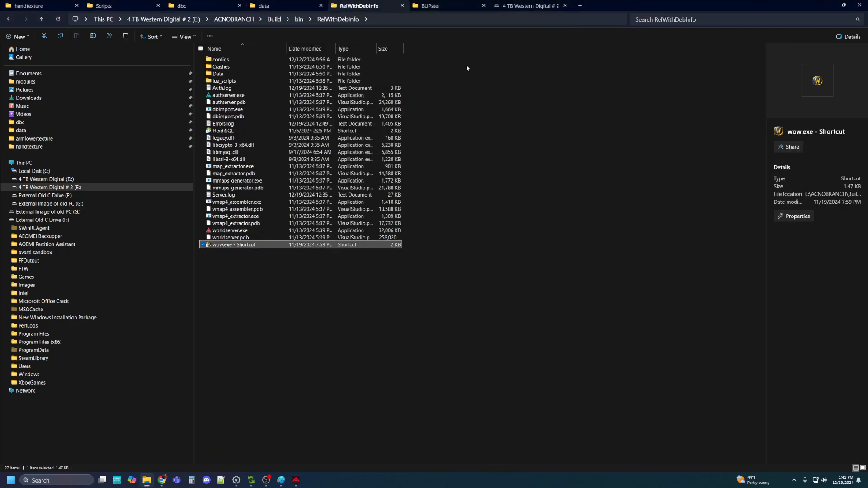
Start authserver and worldserver, move their consoles aside, and launch wow.exe
double_click(252, 95)
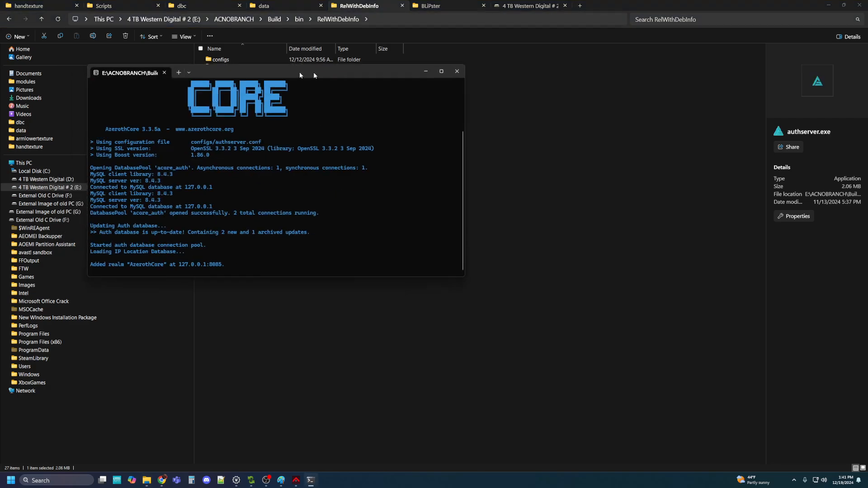
drag(313, 72, 661, 26)
double_click(230, 232)
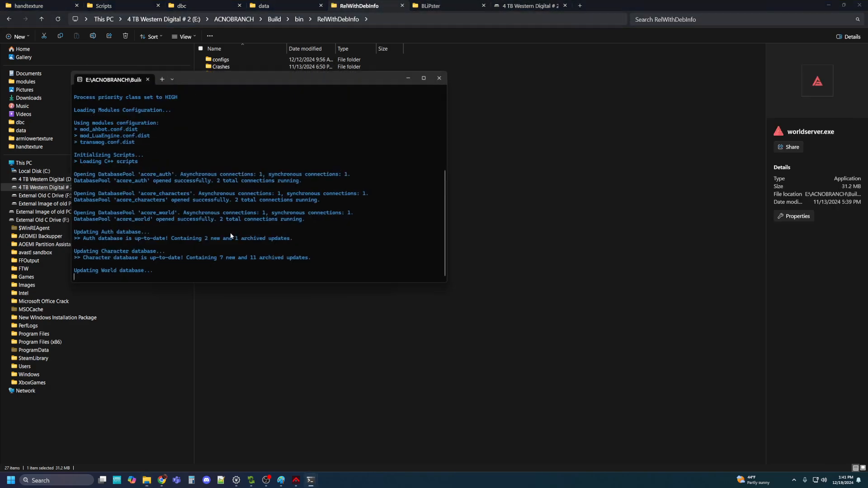
drag(265, 80, 662, 32)
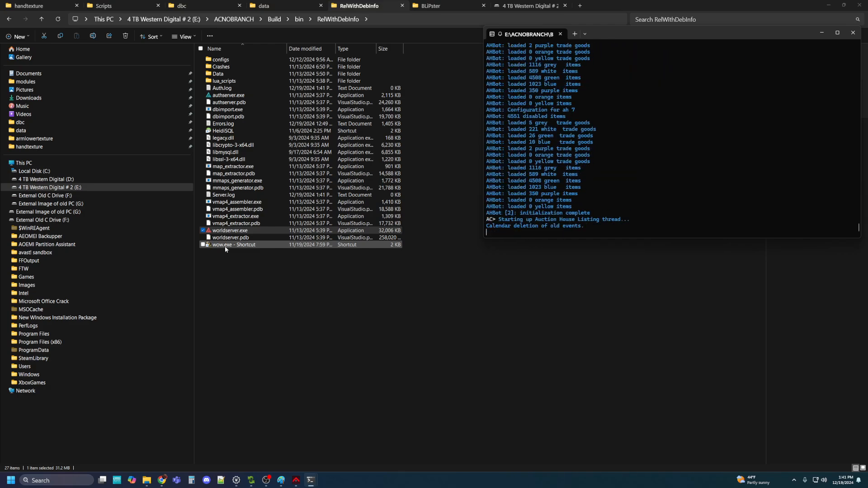
double_click(224, 246)
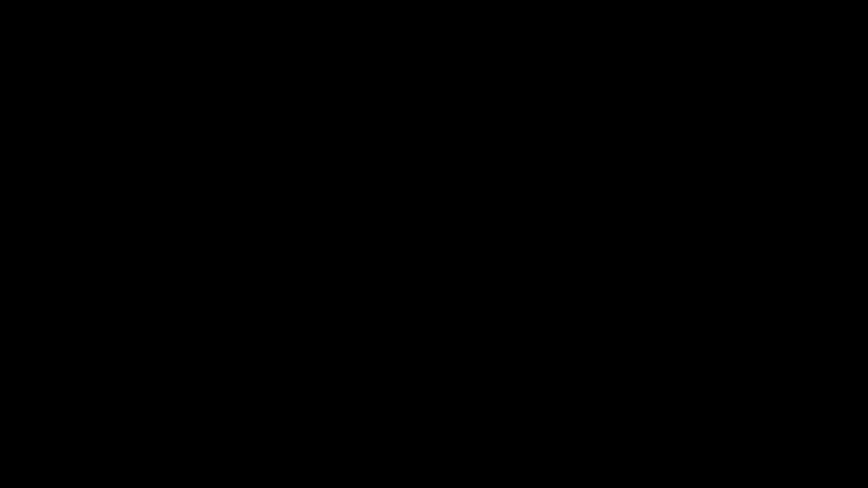
Log in, create the Elven Ranger Plate with .additem, and equip it from the backpack
text(****)
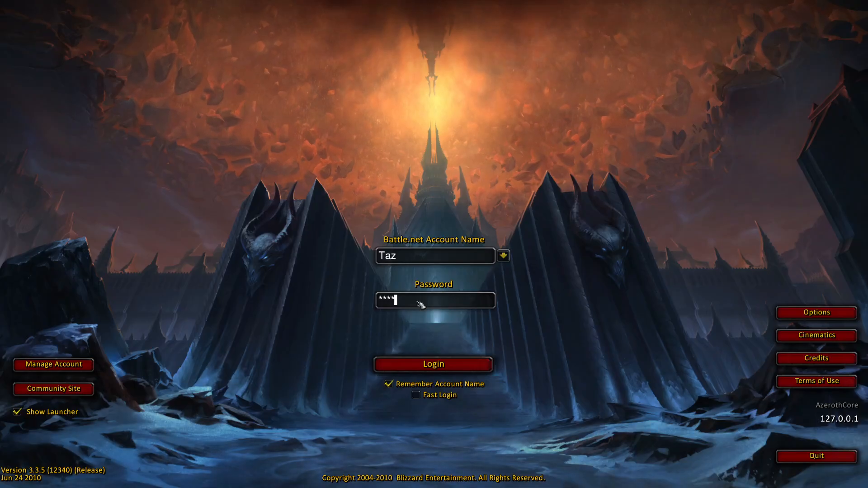
key(Return)
key(Return)
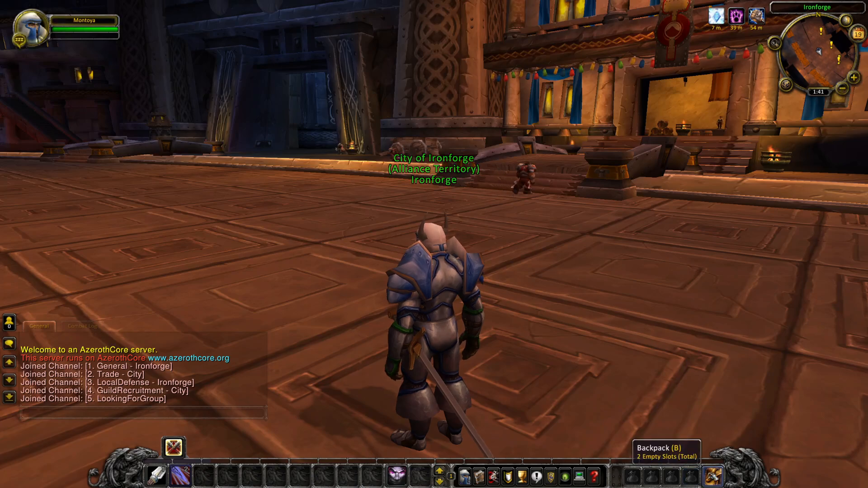
click(713, 476)
key(c)
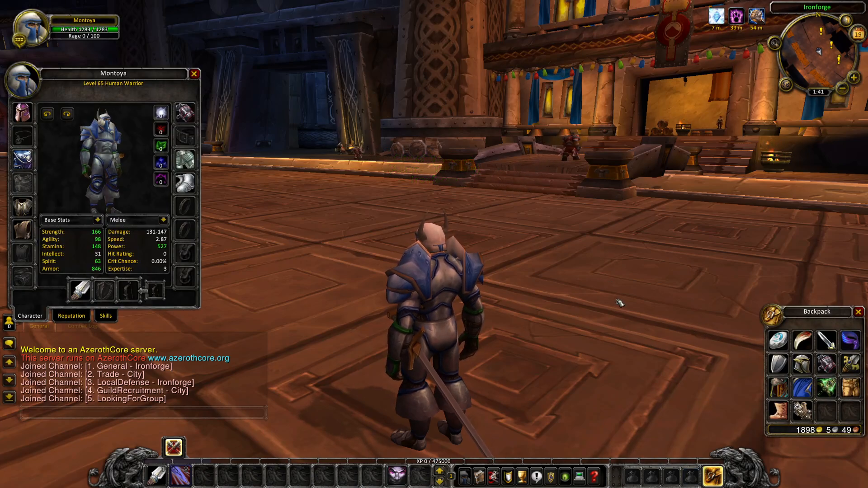
key(Return)
text(.additem 6000)
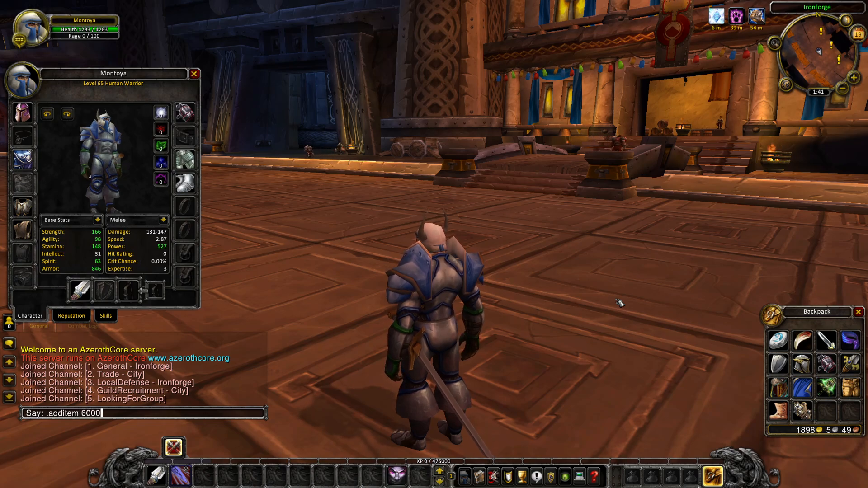
key(Return)
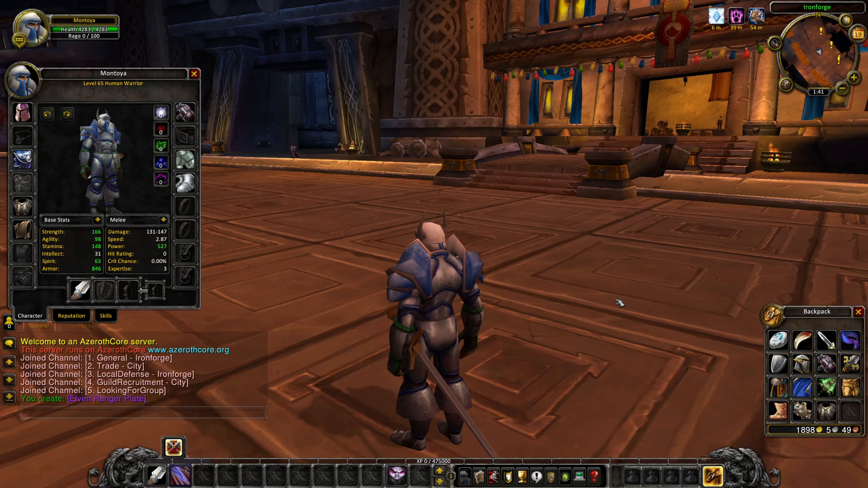
right_click(828, 409)
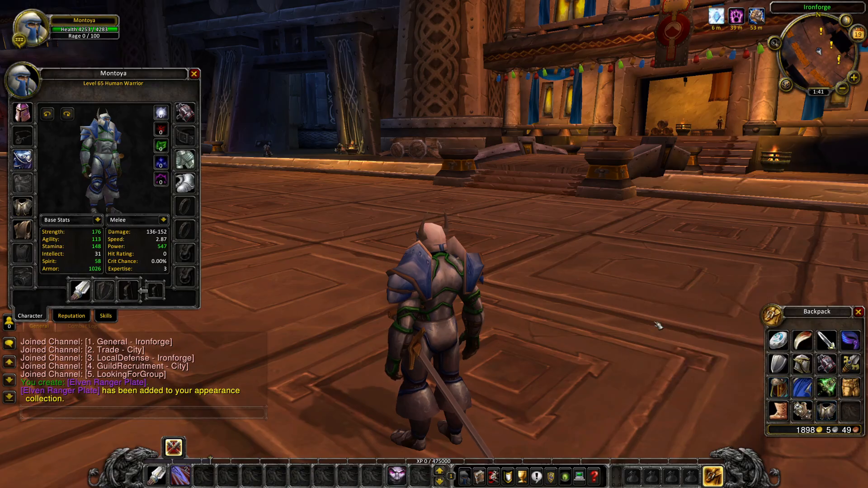
Run around Ironforge showing off the chest, then log out to character selection
drag(658, 325, 498, 281)
key(w)
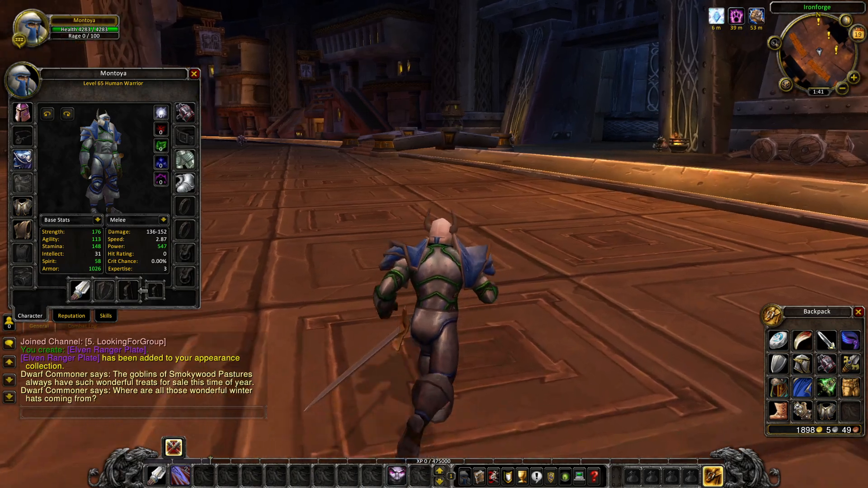
drag(498, 280, 542, 258)
key(w)
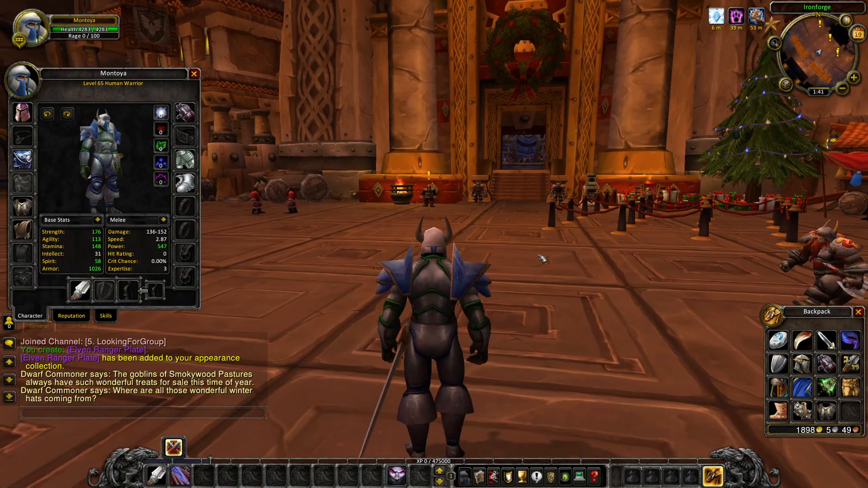
key(Escape)
key(Escape)
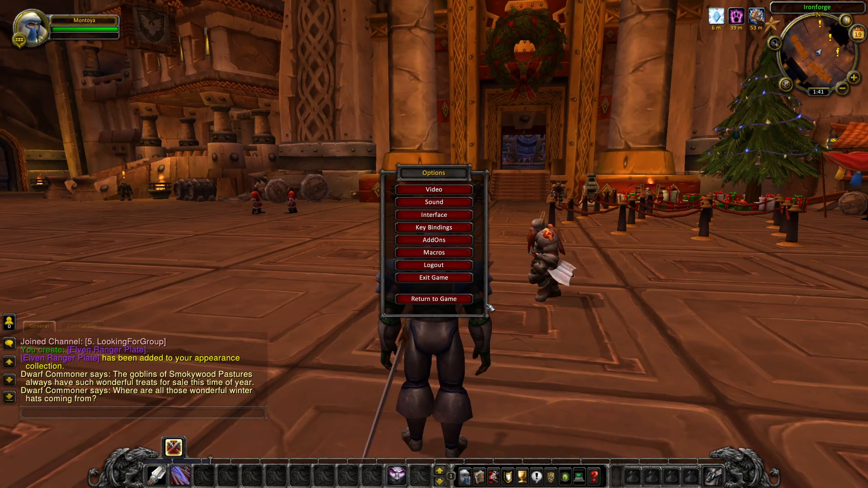
click(424, 266)
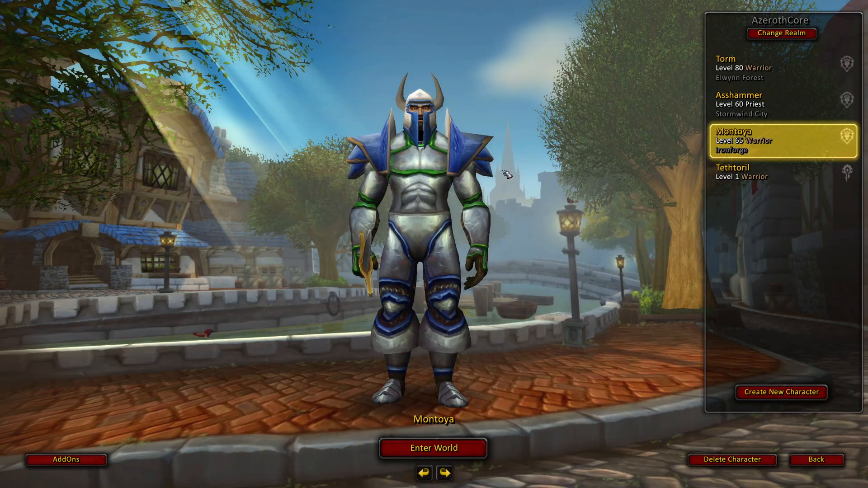
Enter the world as the blood elf warrior and create the item with '.additem 60000' in chat
click(742, 177)
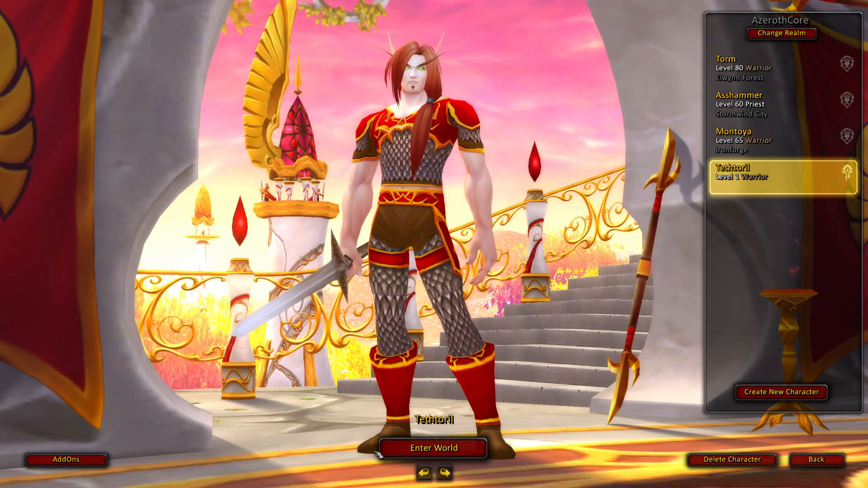
key(Return)
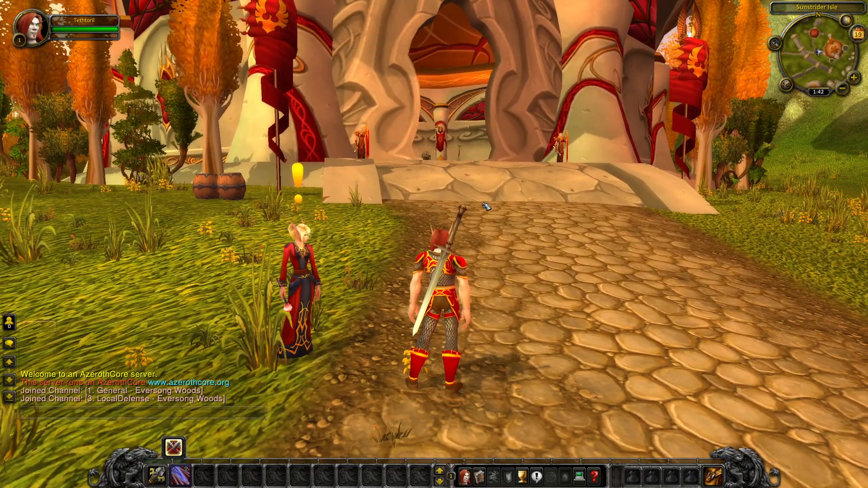
key(Return)
text(.additme)
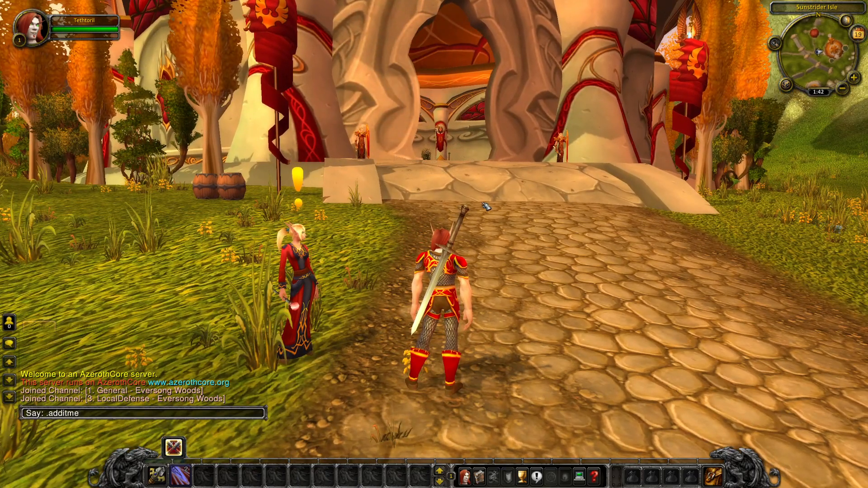
key(BackSpace)
key(BackSpace)
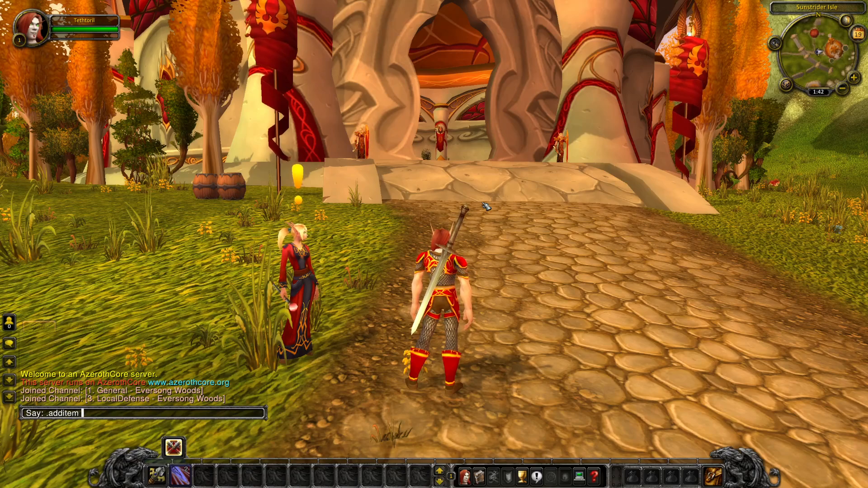
text(em 600001)
key(Return)
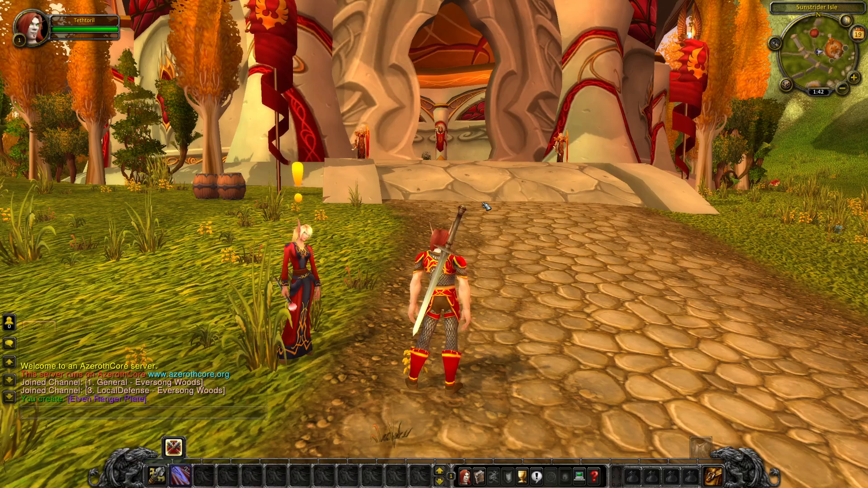
Equip the Elven Ranger Plate from the backpack as the chest piece, then run down the path
click(714, 475)
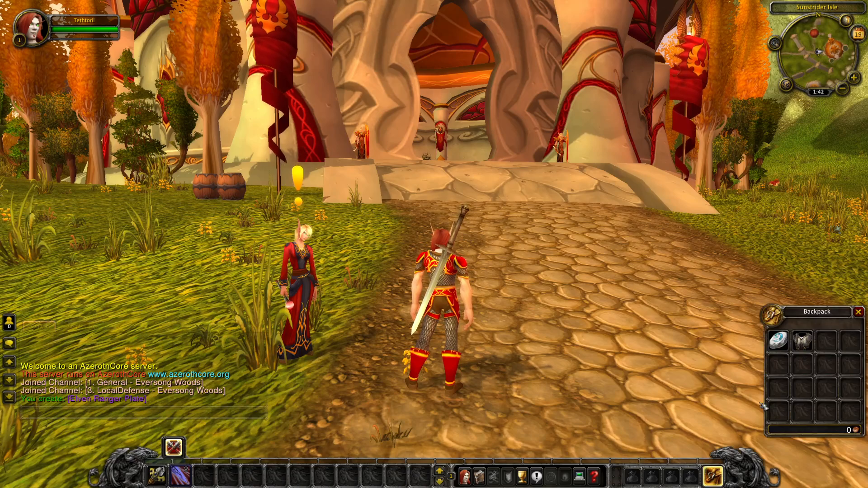
key(c)
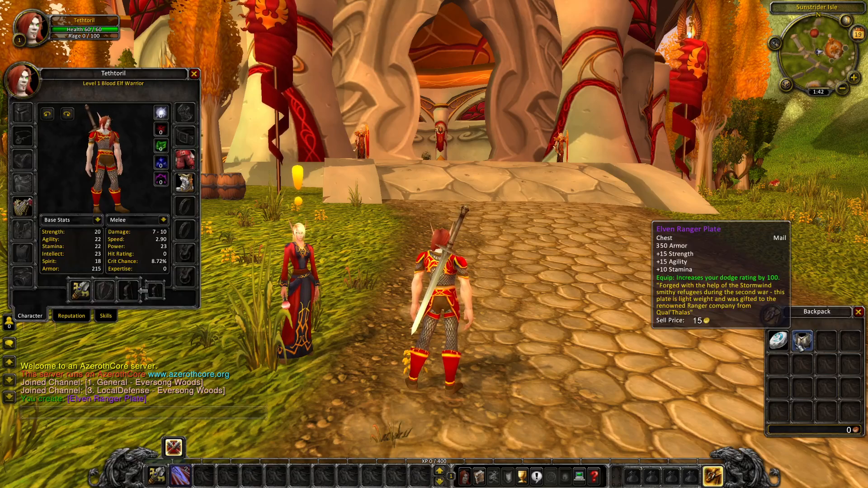
right_click(800, 343)
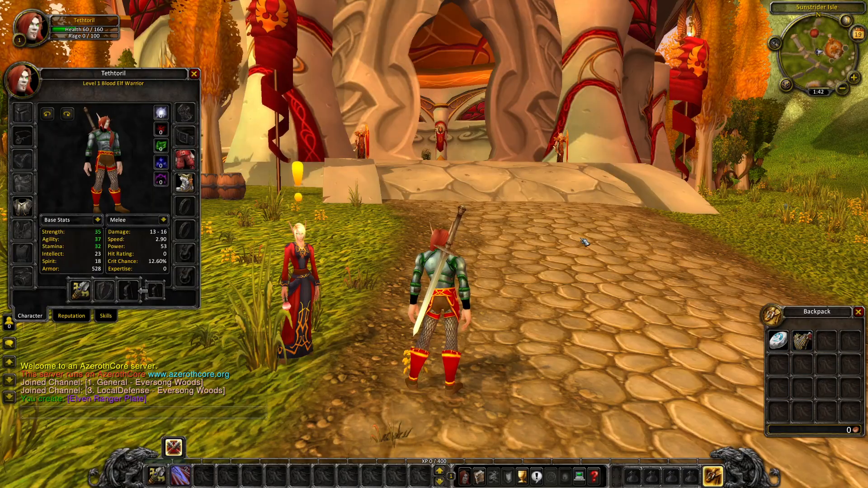
drag(585, 242, 380, 242)
key(w)
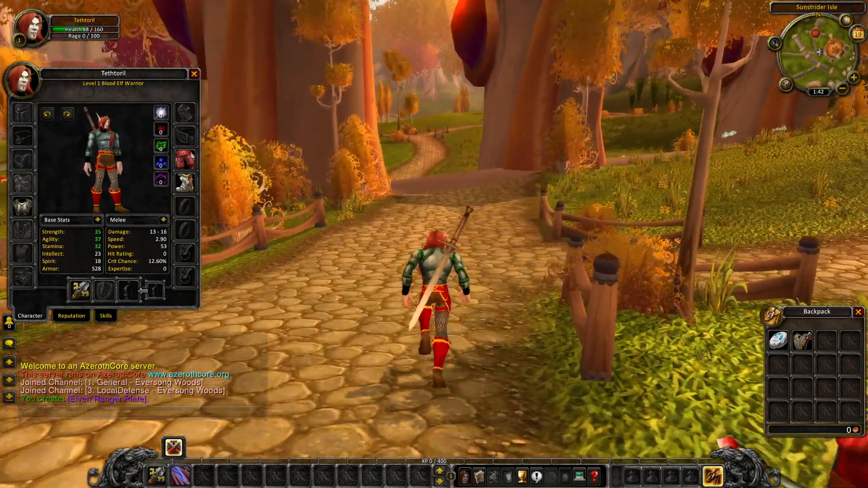